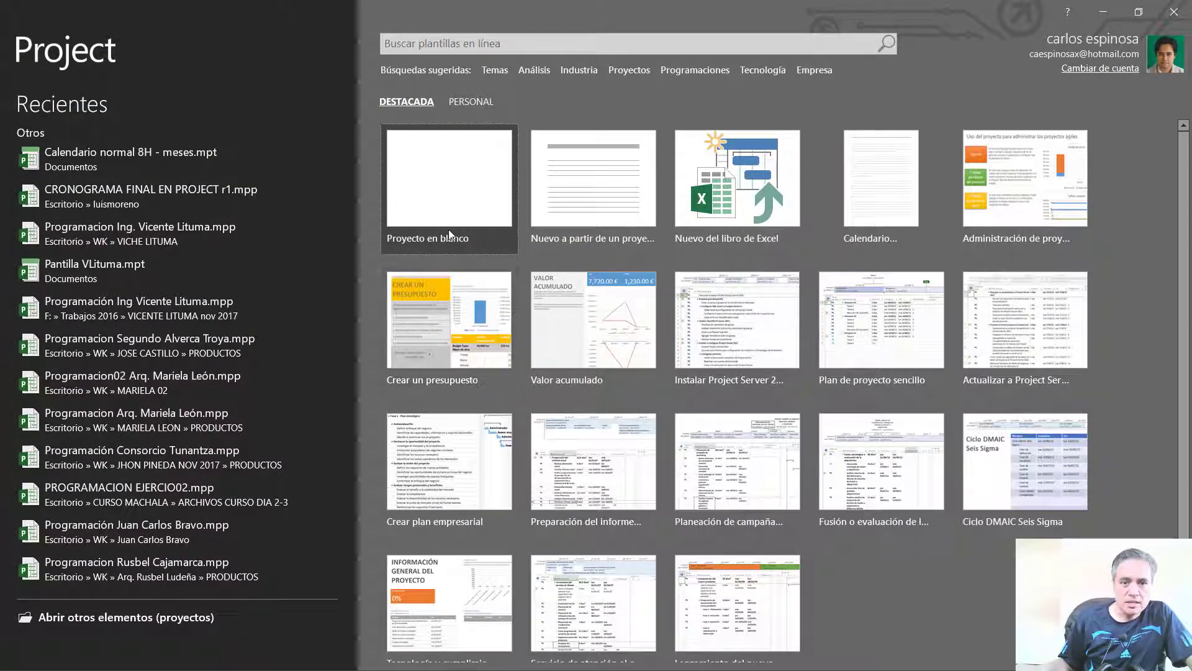
Create a blank project and hide the timeline above the Gantt chart
left_click(445, 196)
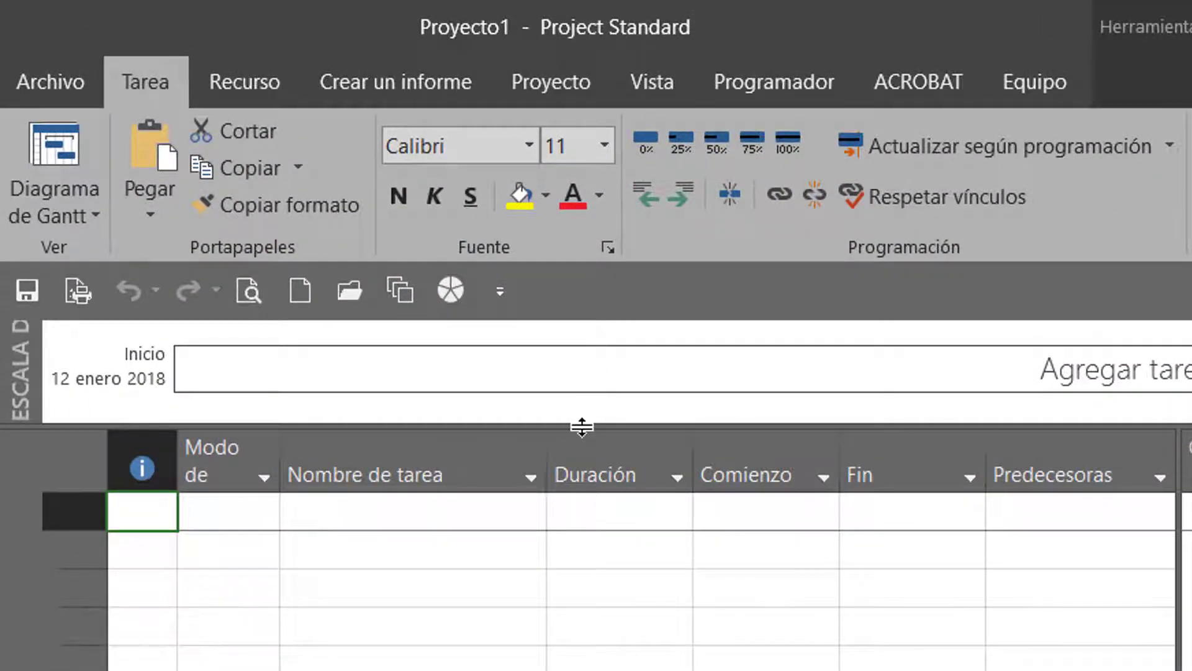
double_click(581, 427)
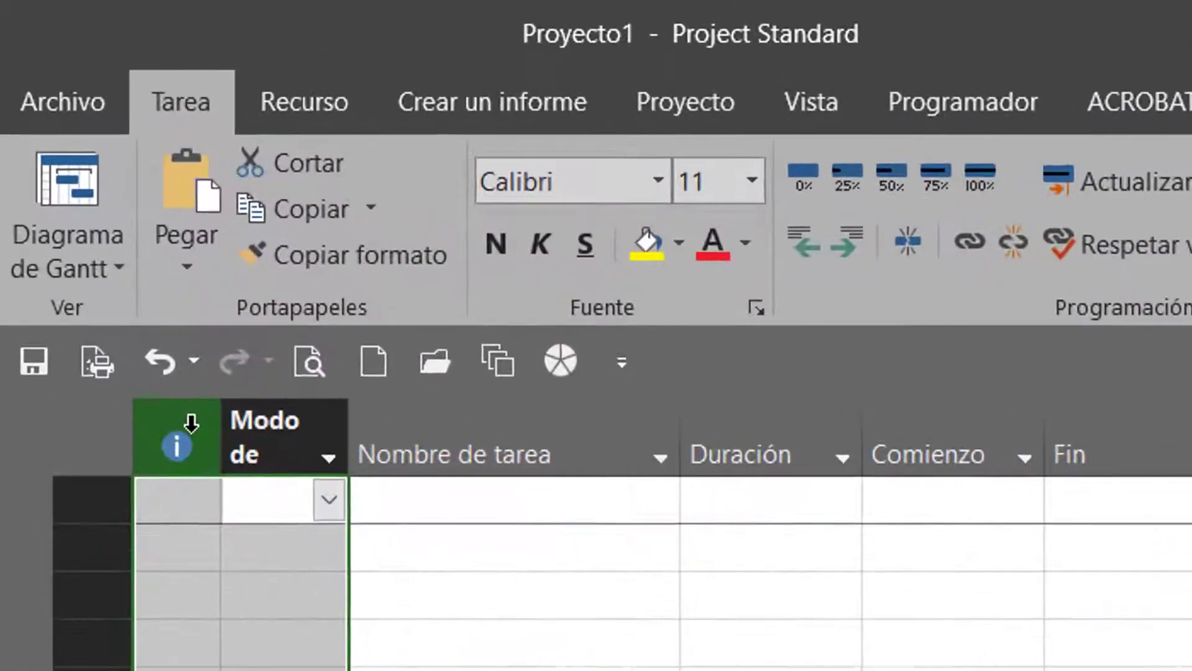
Hide the indicators and task mode columns, and widen the Nombre de tarea column in the Gantt table
right_click(69, 158)
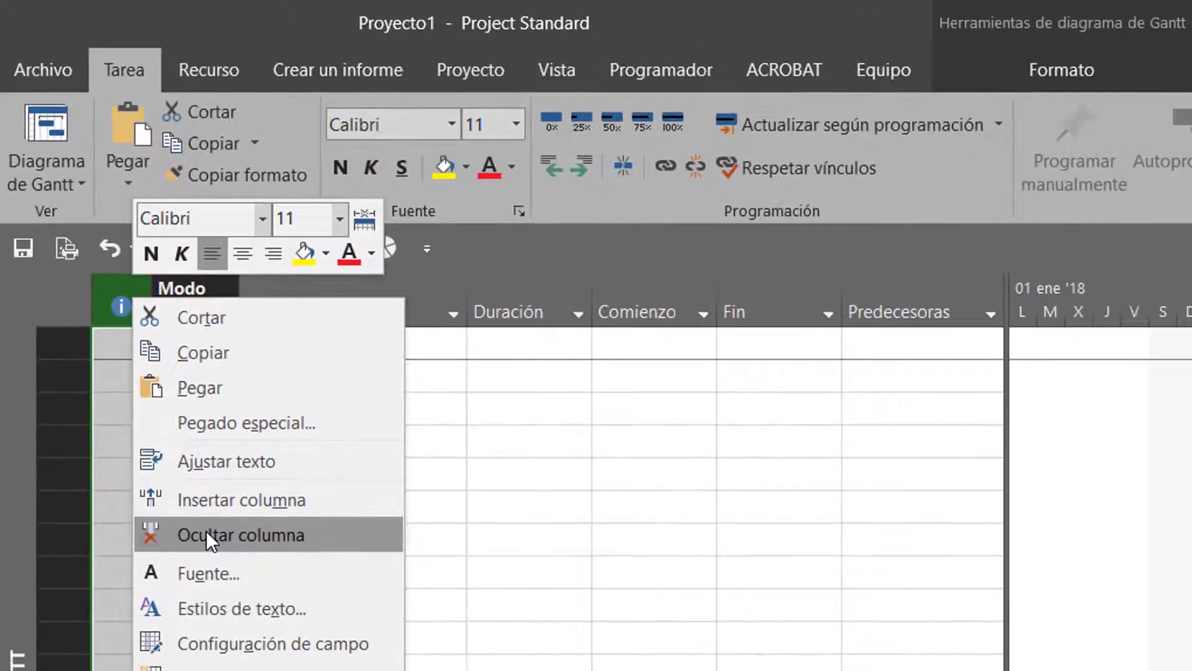
left_click(201, 594)
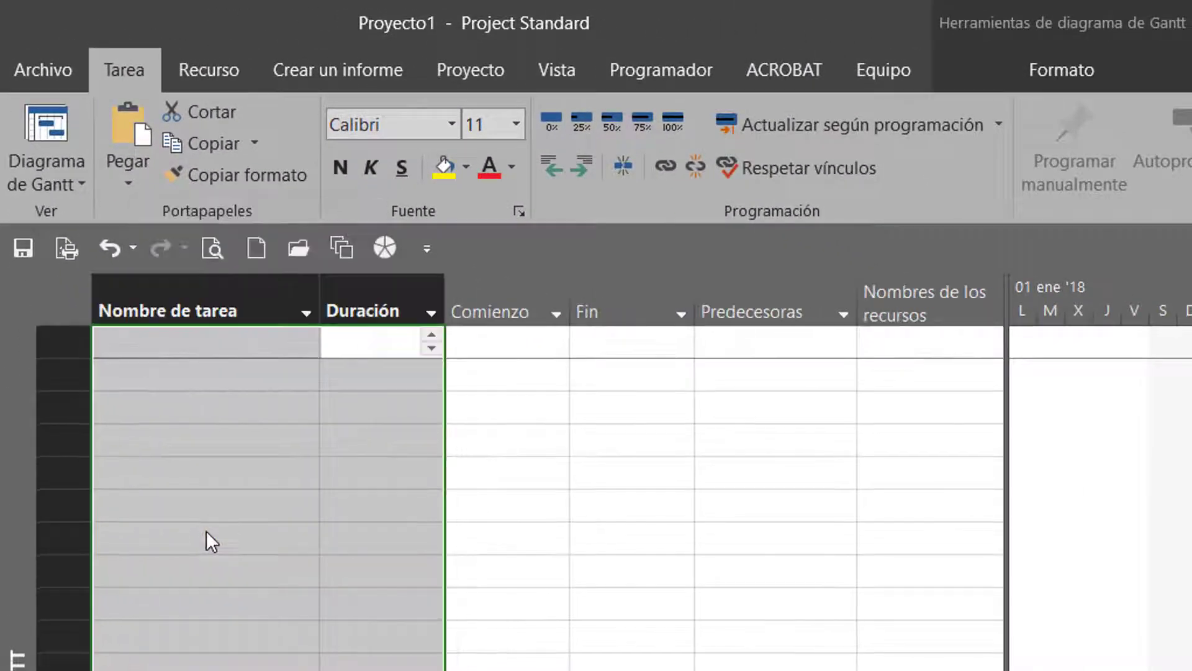
left_click(255, 523)
left_click_drag(326, 329, 467, 337)
left_click(359, 647)
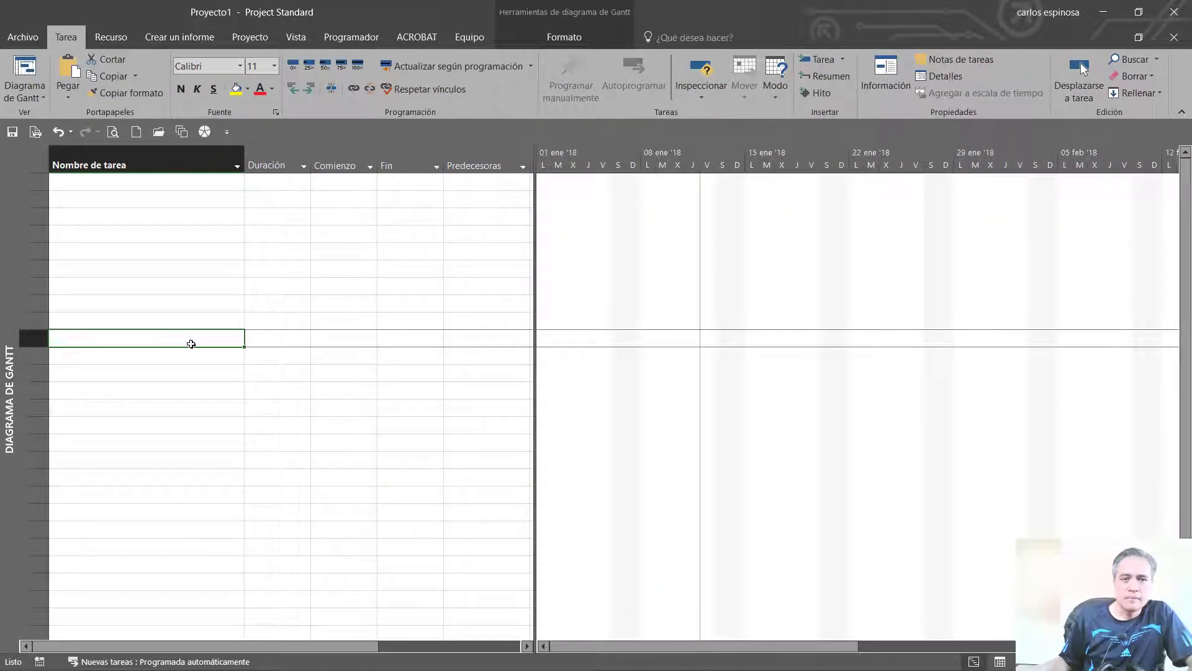
Switch to the PowerPoint presentation, review the template configuration table on slide 12, and return to Project
key("alt+Tab")
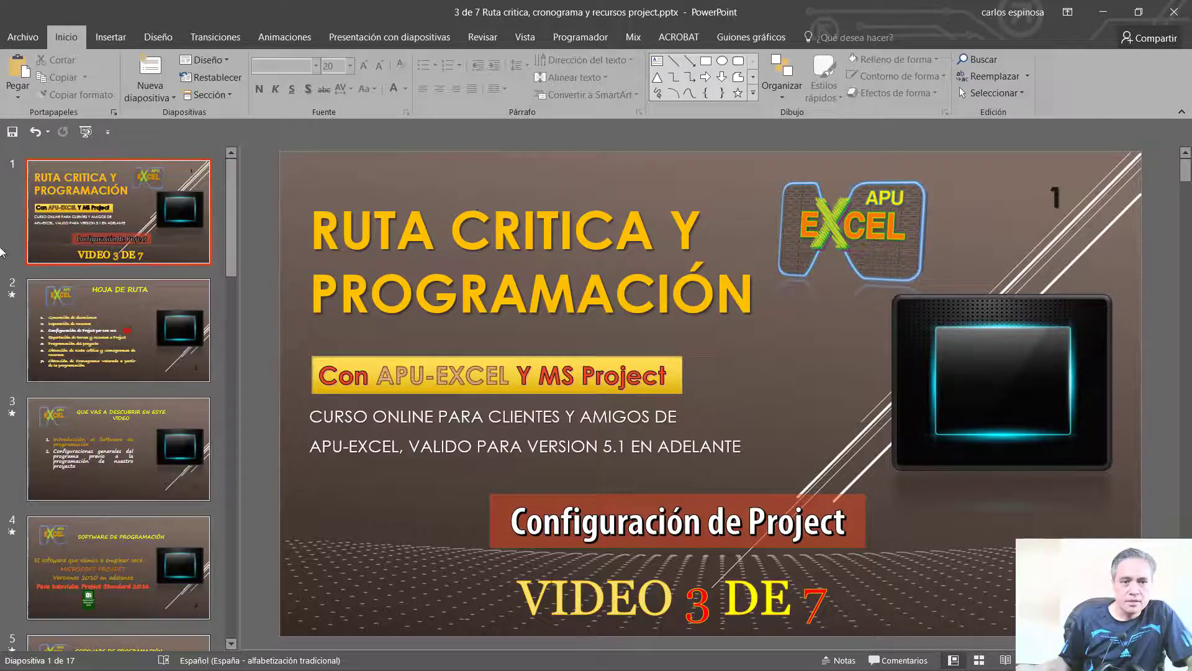
scroll(93, 365, "down", 10)
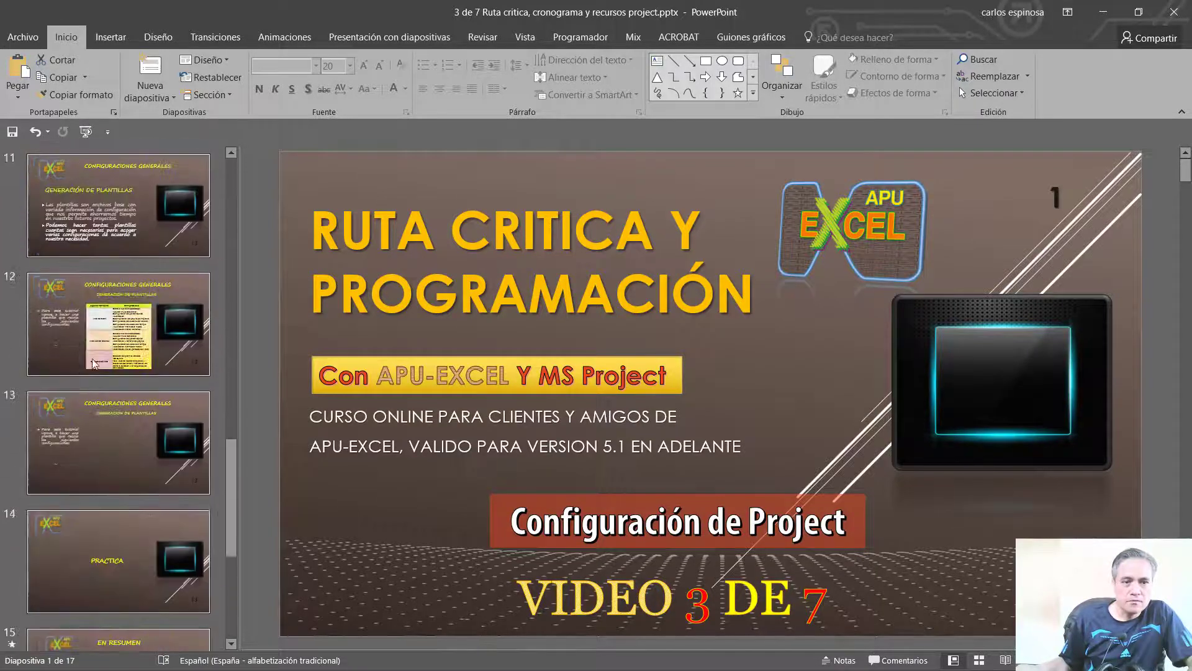
left_click(93, 364)
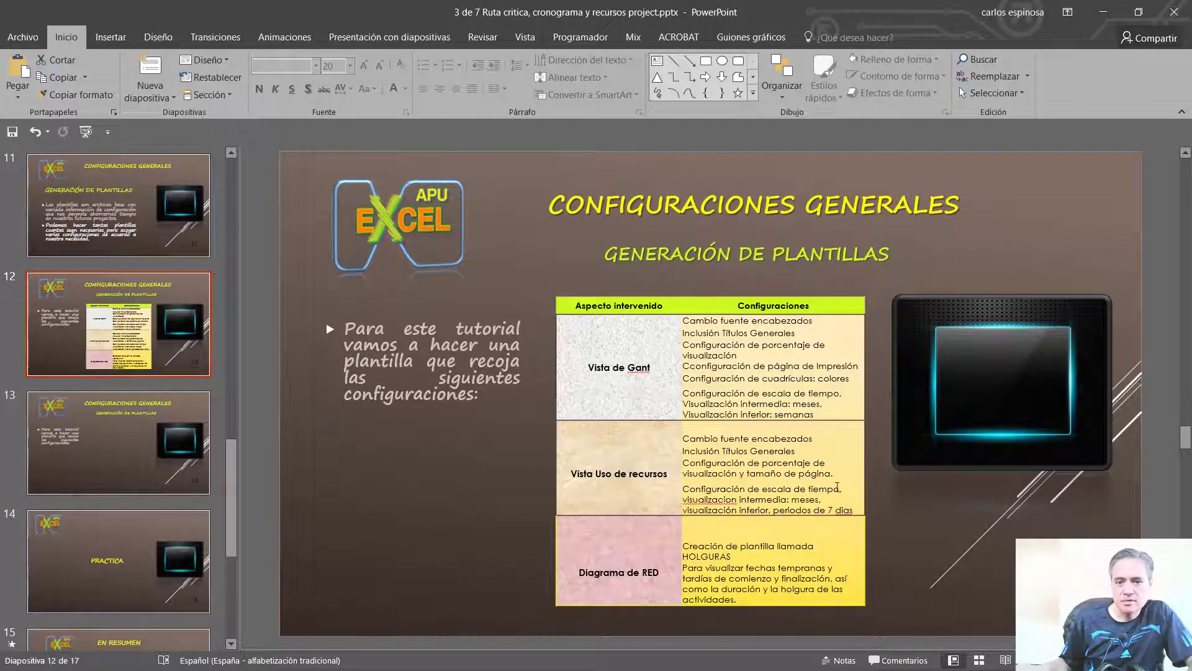
key("alt+Tab")
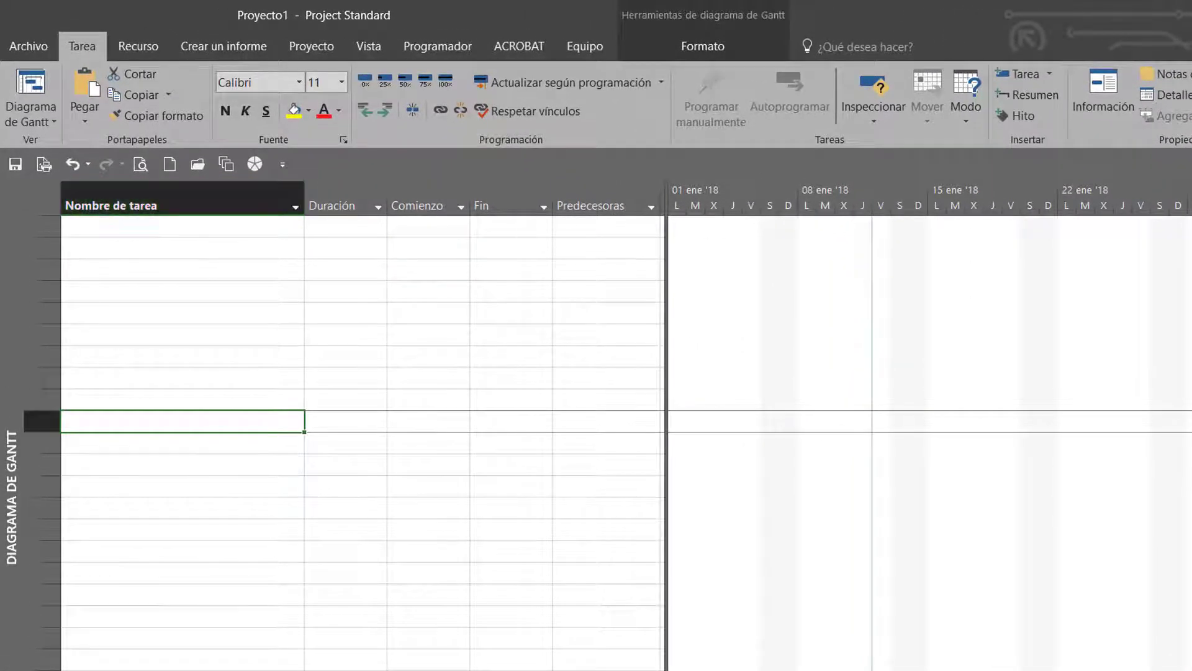
Set the text style of the row and column titles in the Gantt view to size 11
left_click(705, 46)
left_click(36, 91)
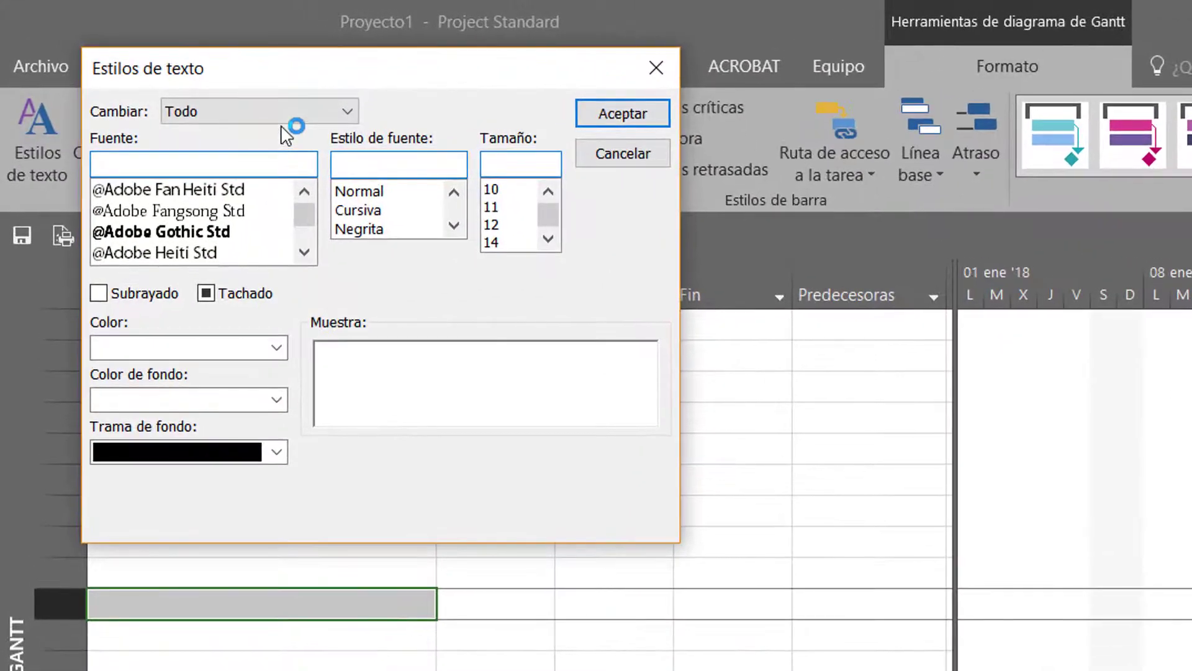
left_click(274, 113)
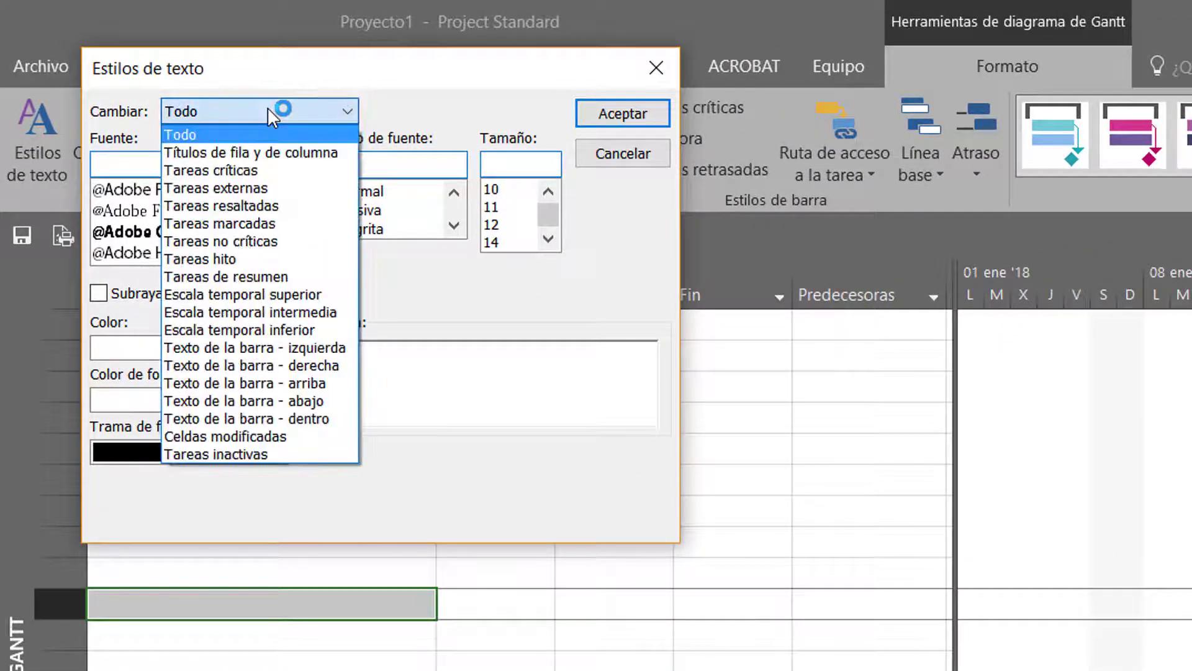
left_click(259, 152)
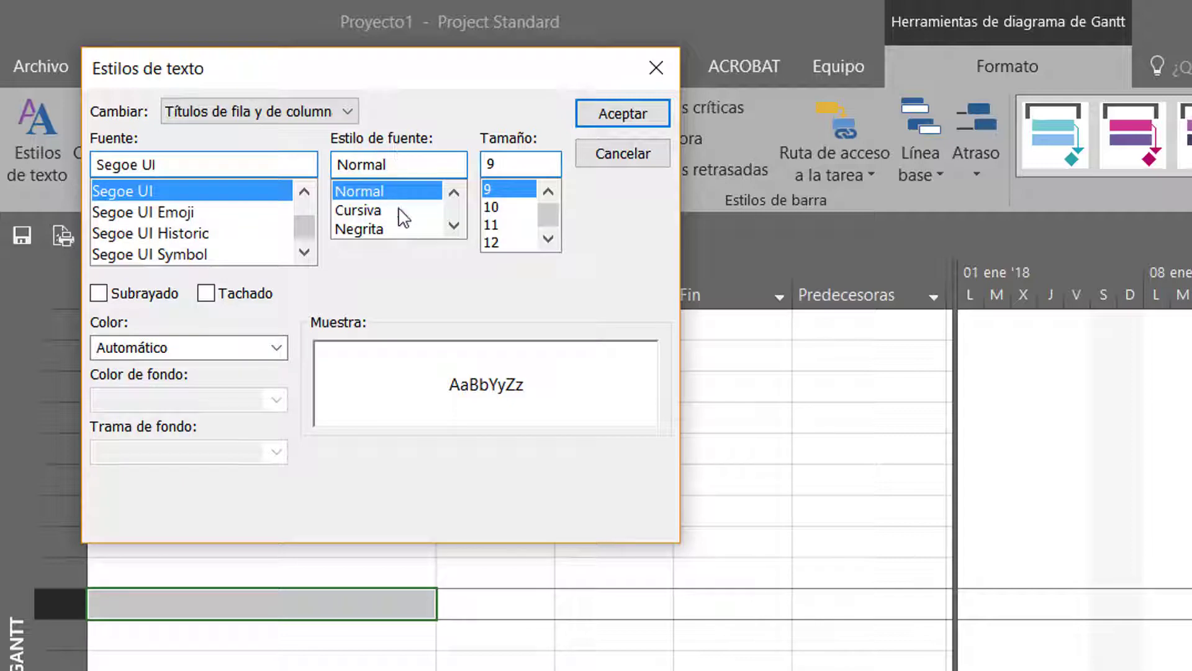
left_click(494, 224)
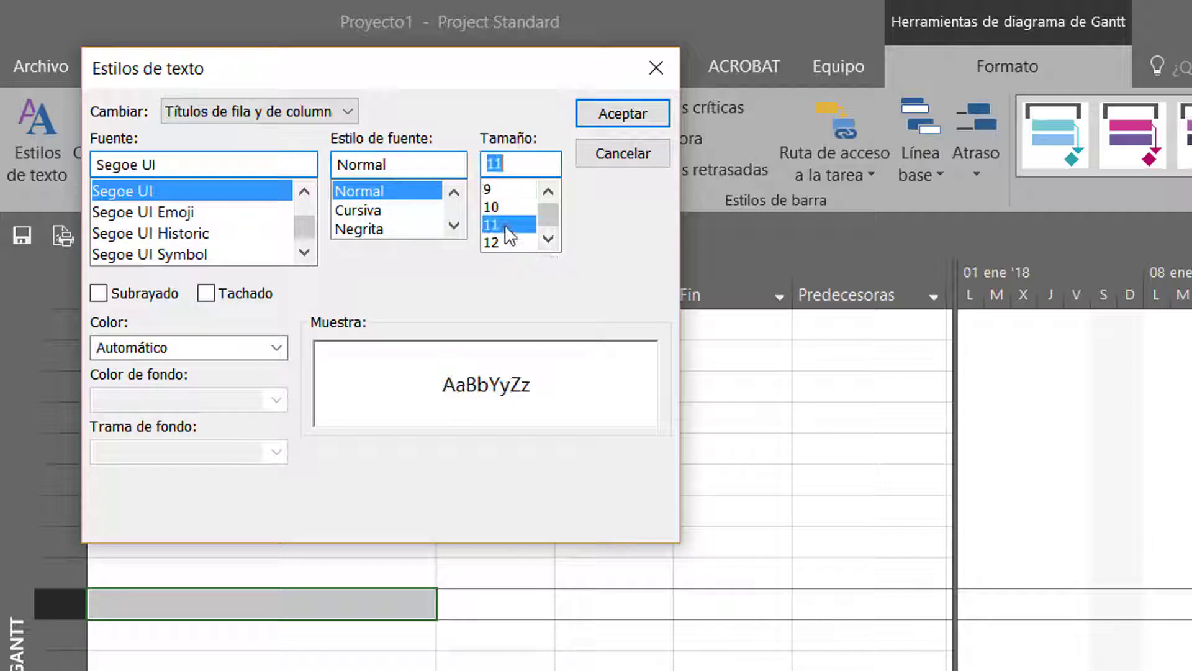
left_click_drag(593, 81, 632, 345)
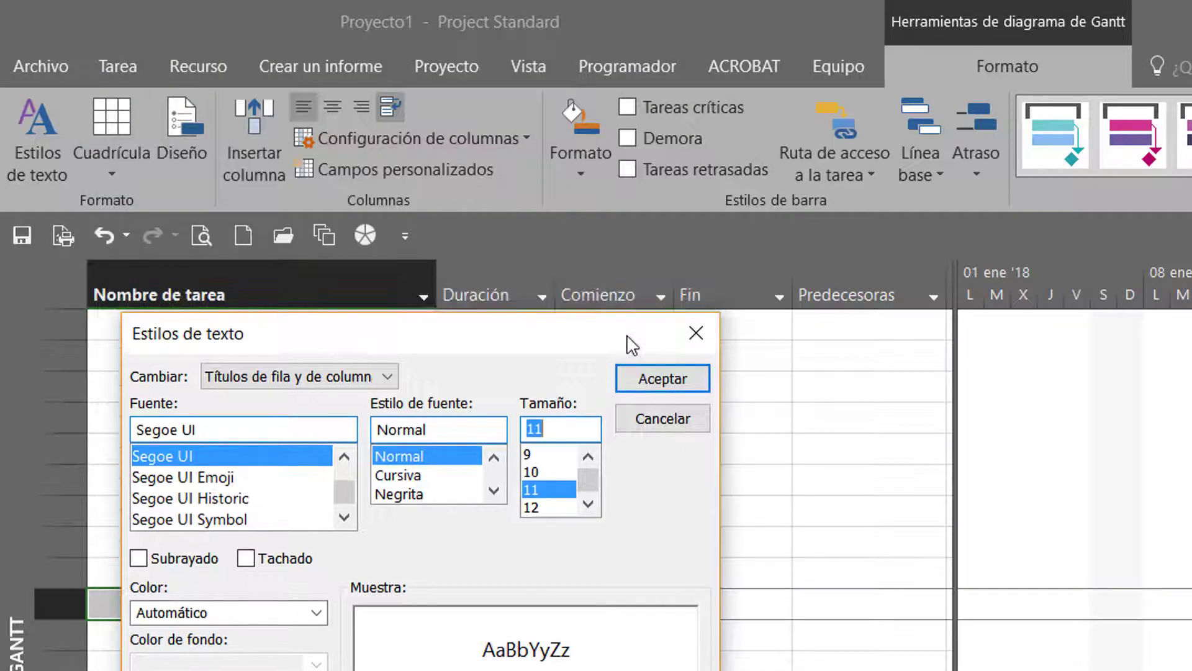
left_click(662, 379)
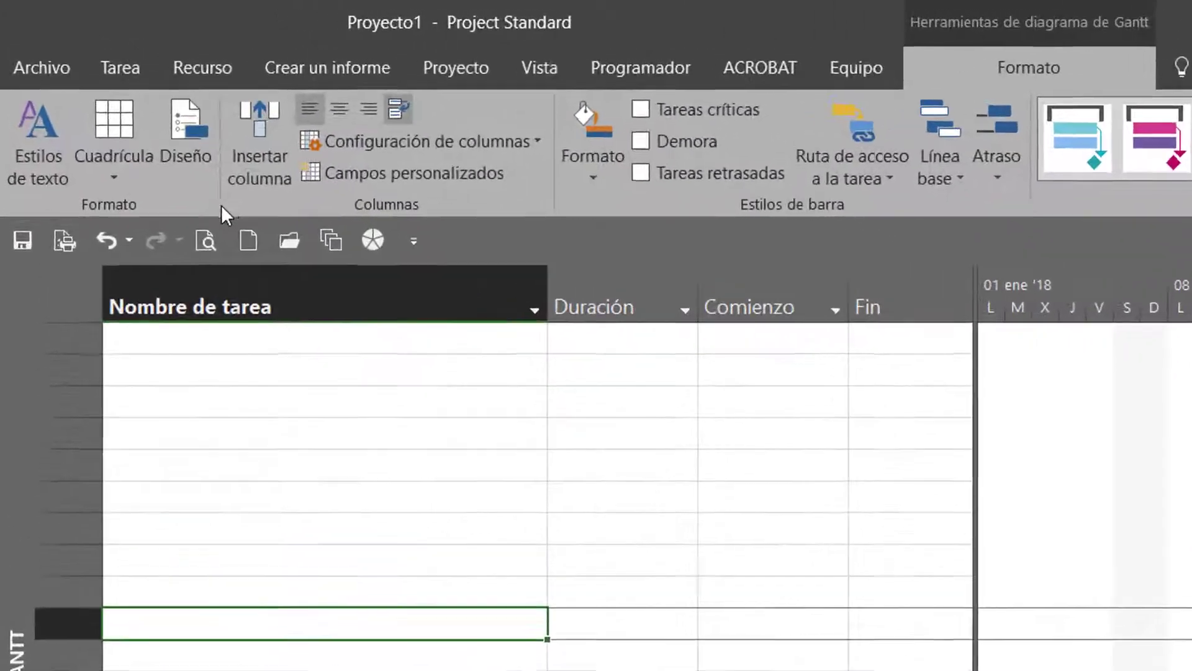
left_click(50, 173)
left_click(318, 118)
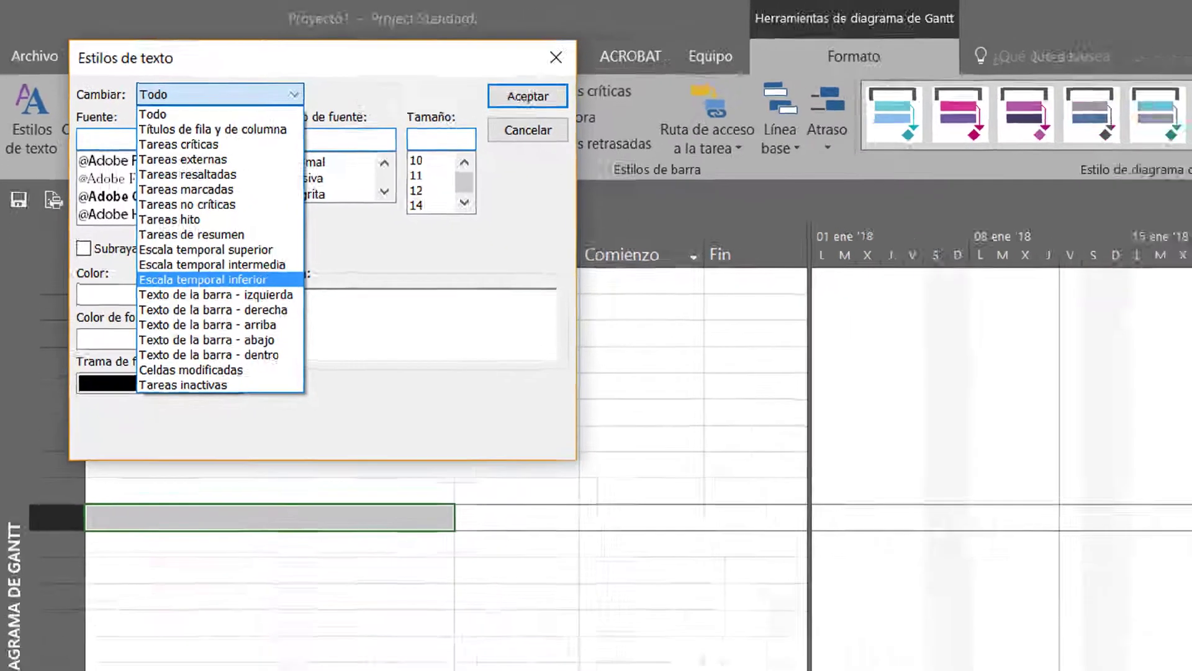
left_click(778, 187)
left_click(368, 38)
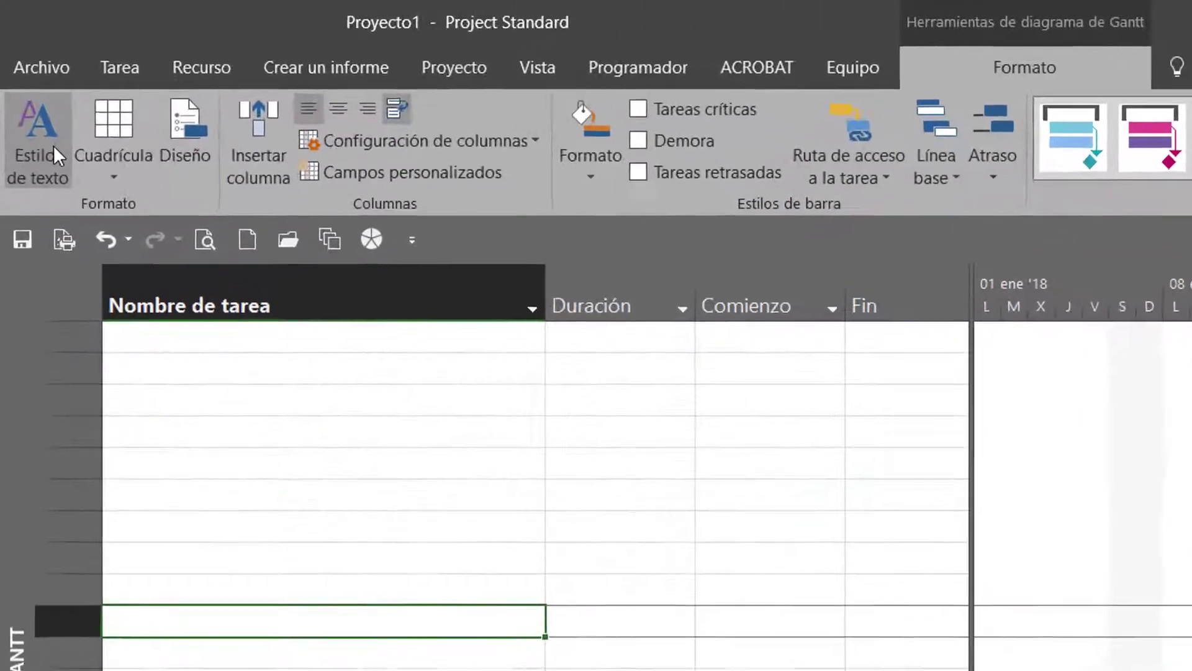
Set the text style of the intermediate timescale (Escala temporal intermedia) to bold (Negrita), size 11
left_click(27, 94)
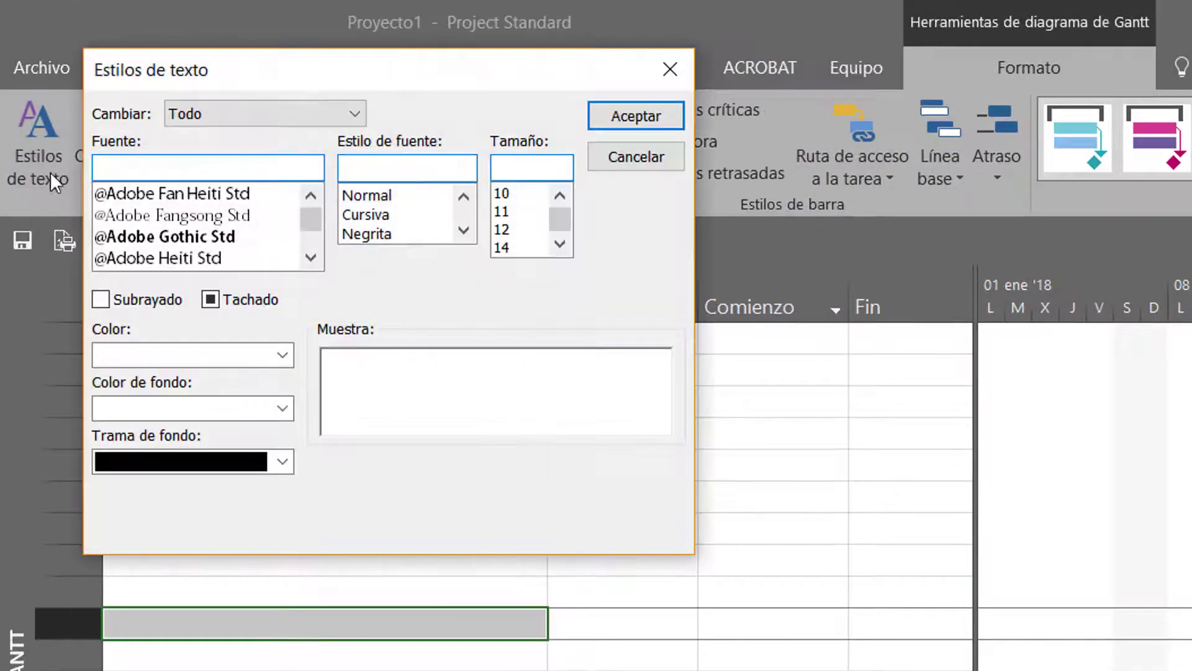
left_click(240, 115)
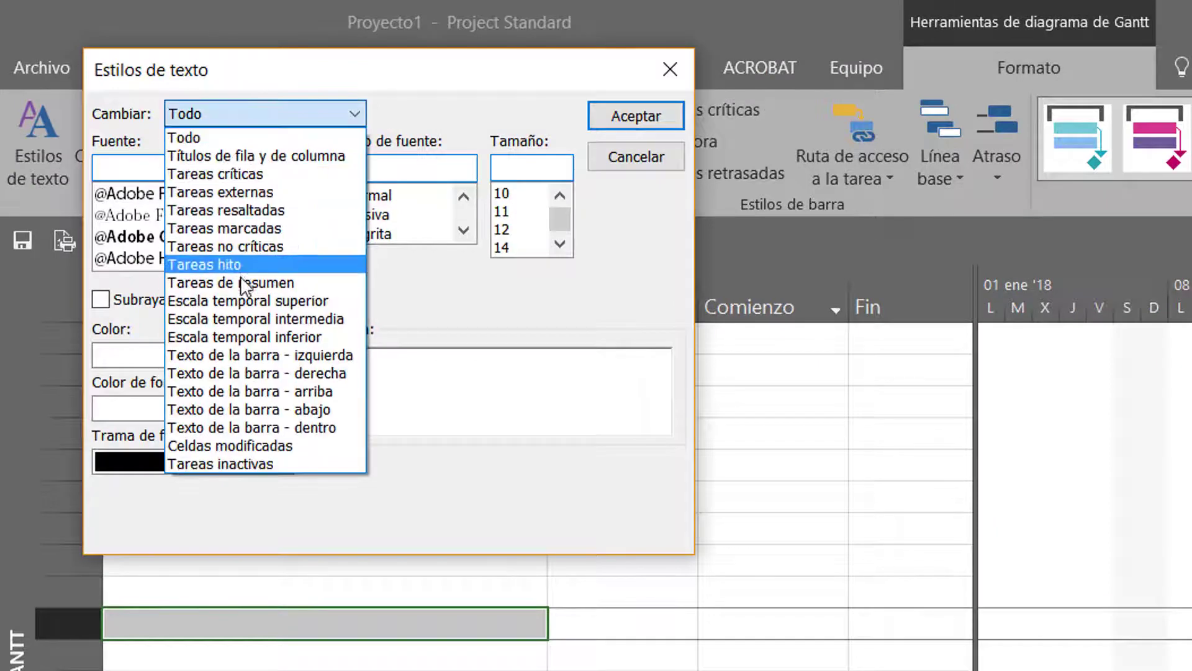
left_click(236, 318)
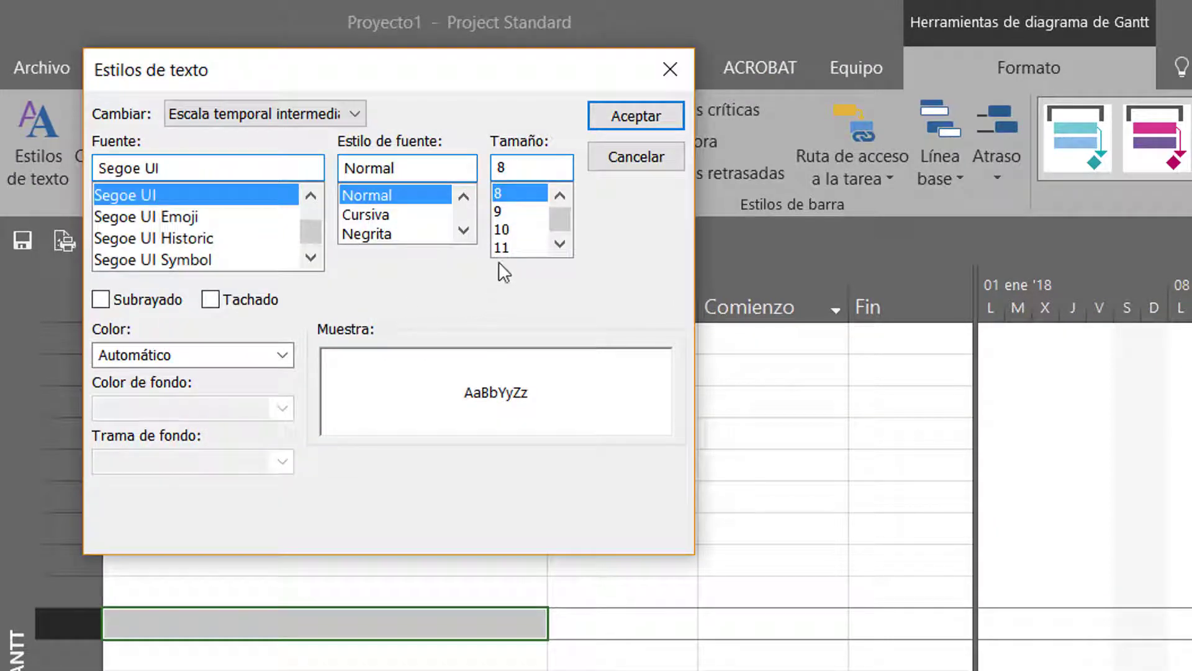
left_click(503, 229)
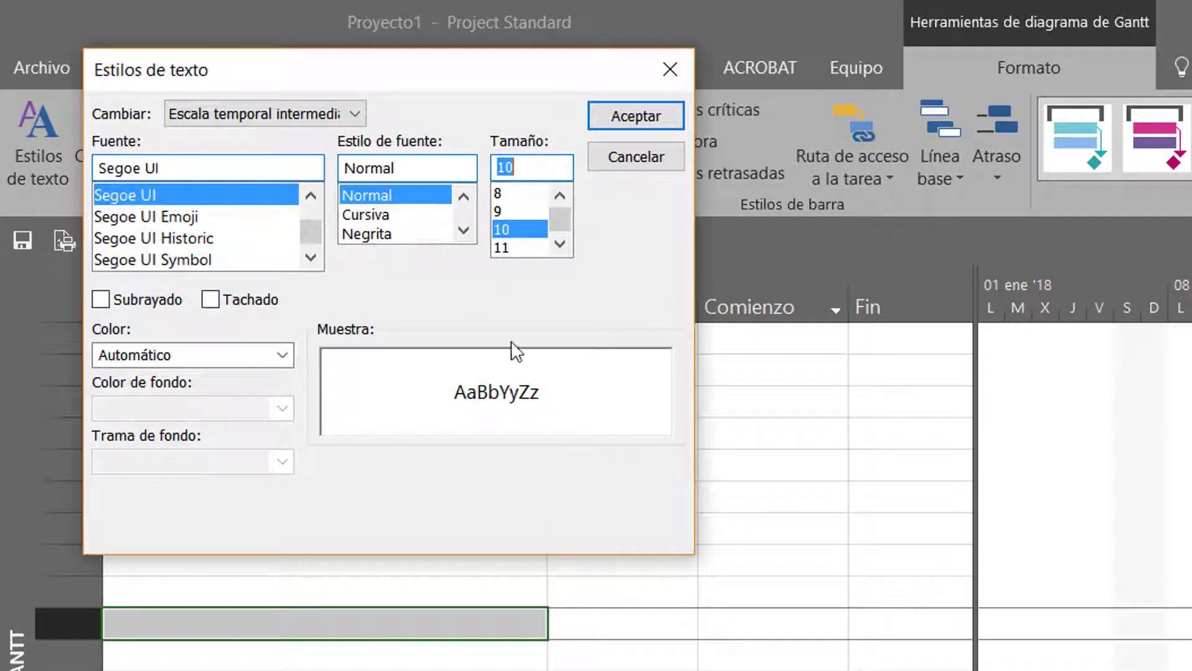
left_click(524, 247)
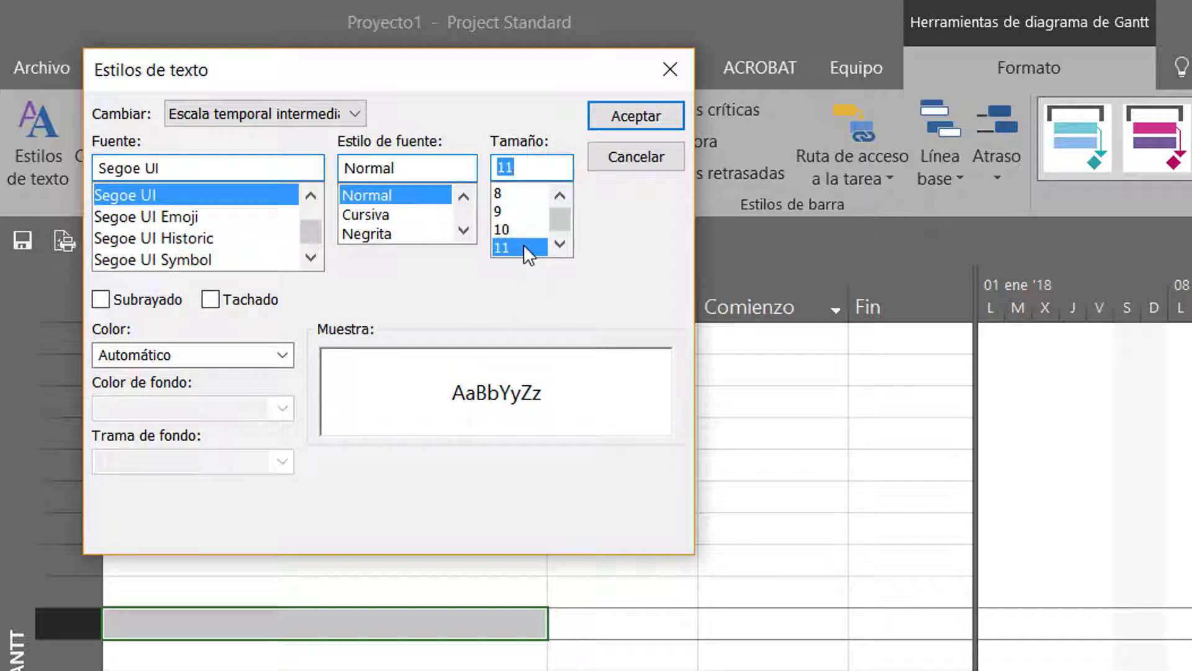
left_click(404, 234)
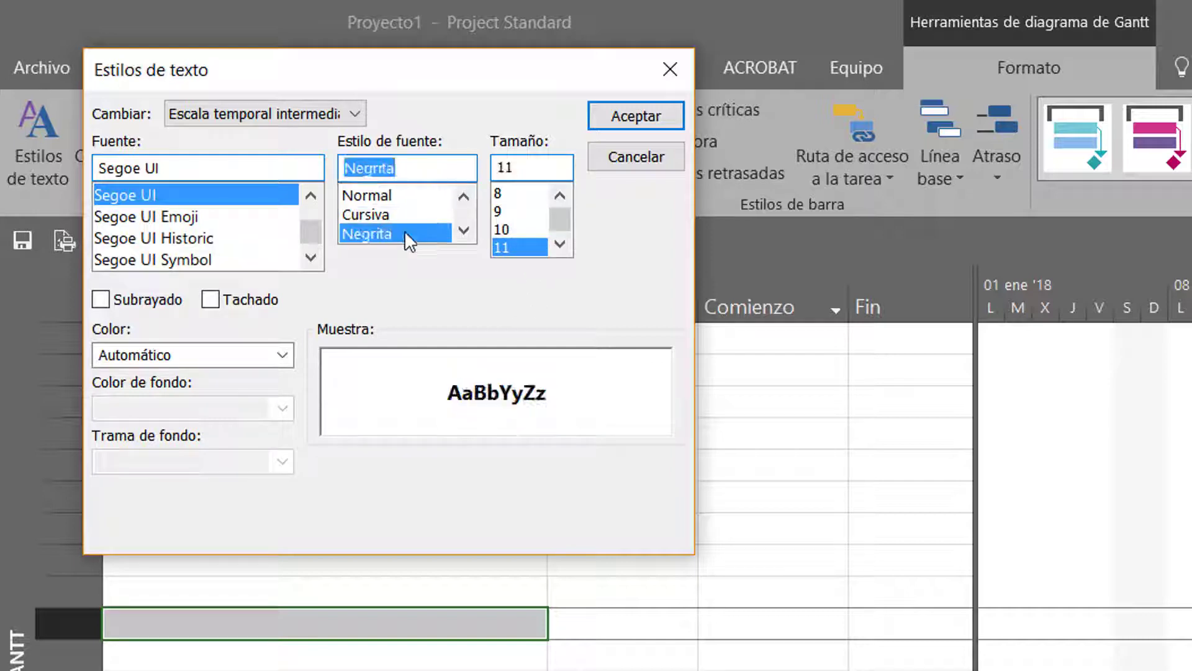
left_click(192, 355)
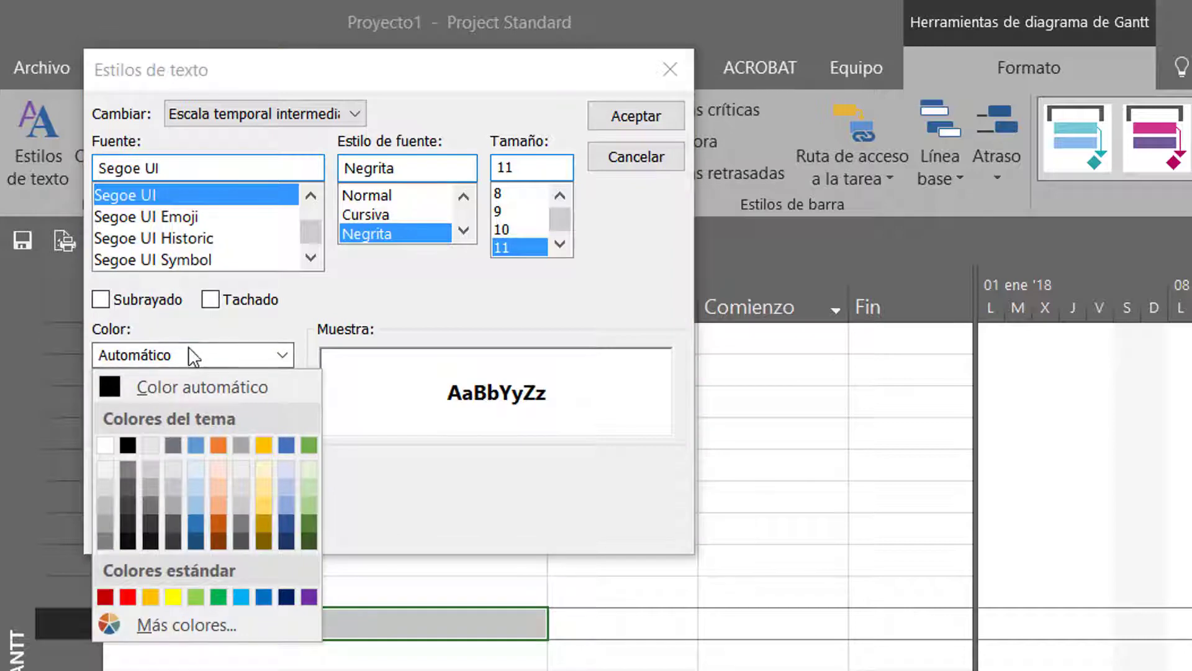
left_click(190, 351)
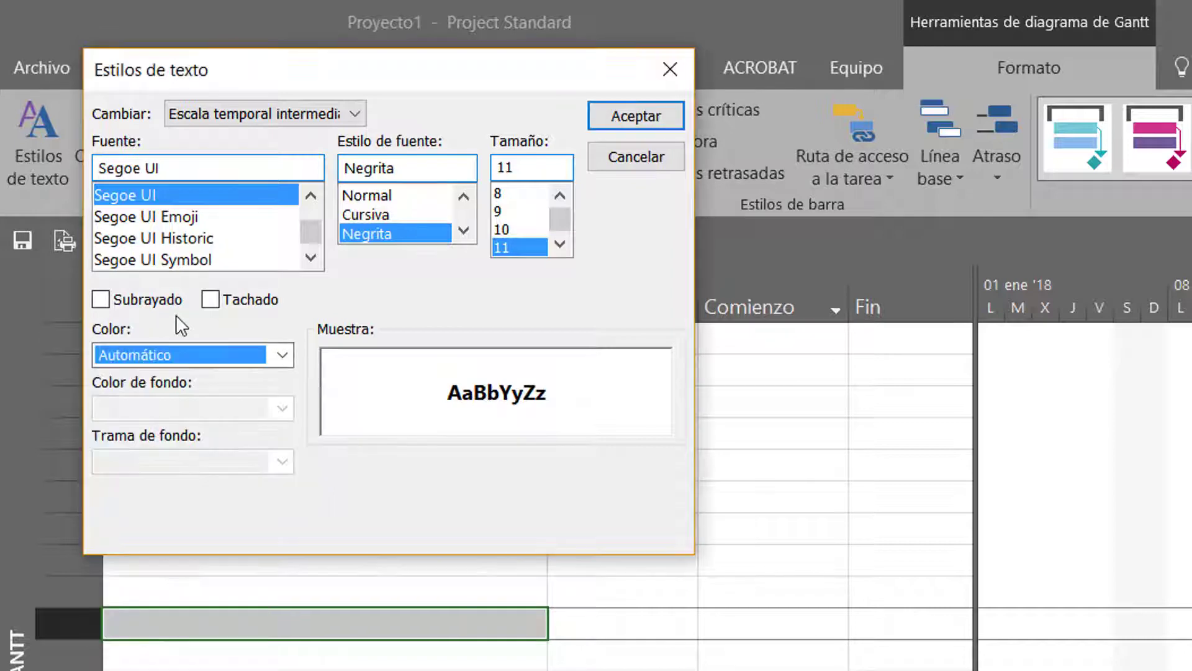
left_click(624, 113)
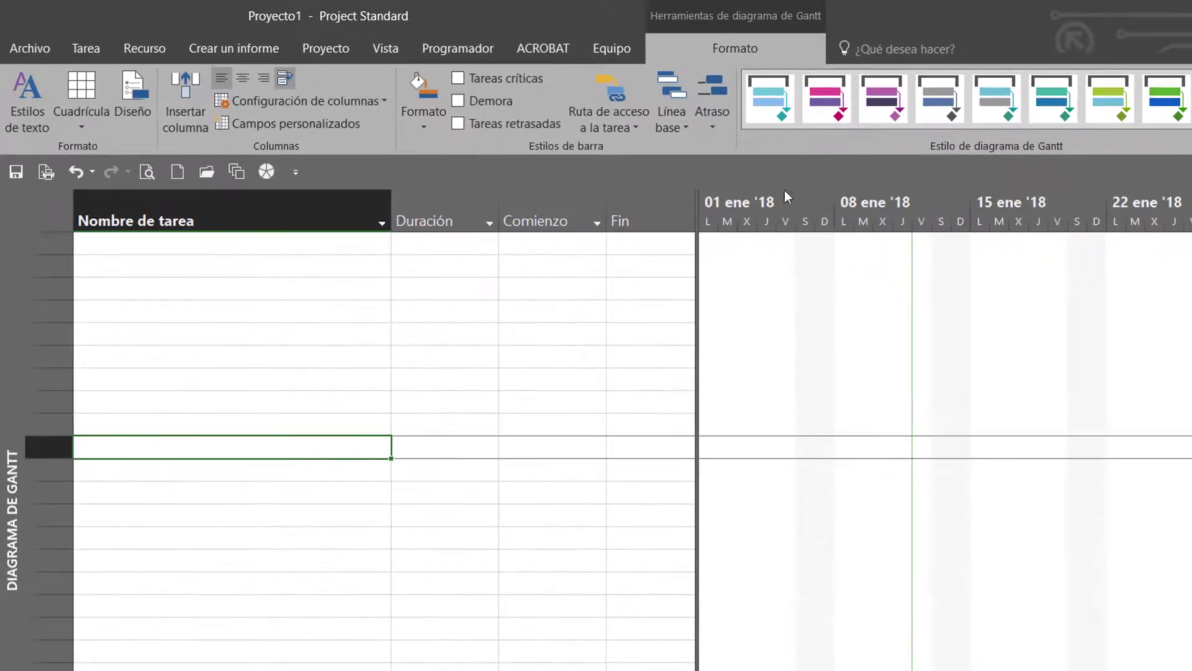
Set the text style of the lower timescale (Escala temporal inferior) to size 9
left_click(45, 116)
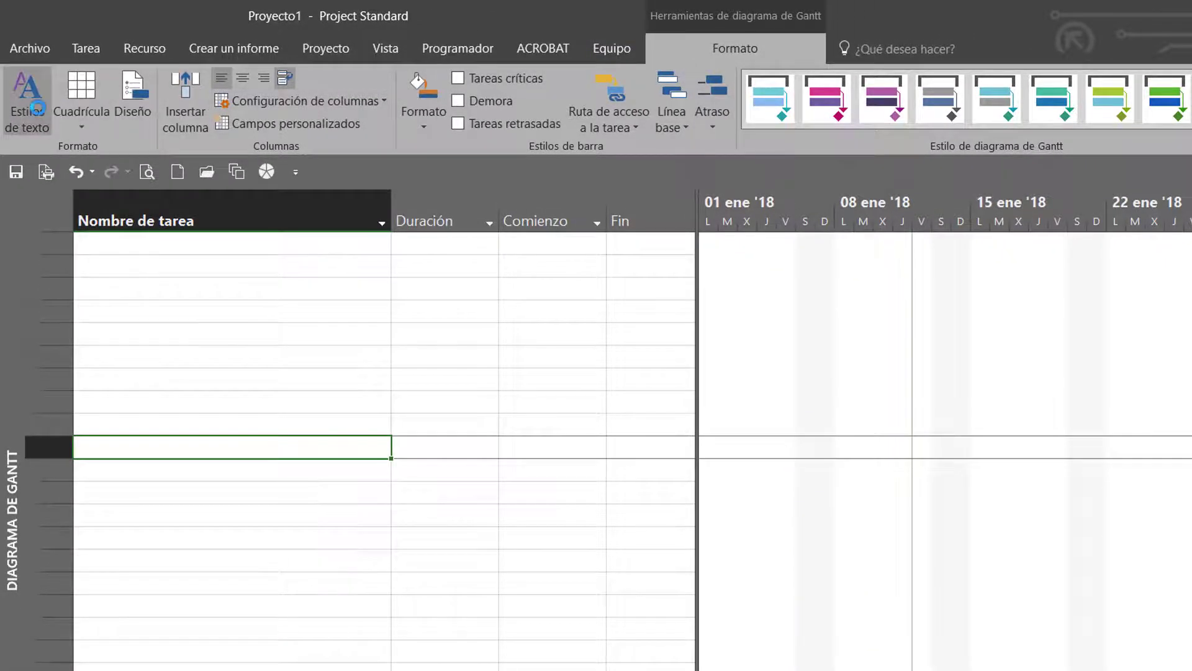
left_click(168, 81)
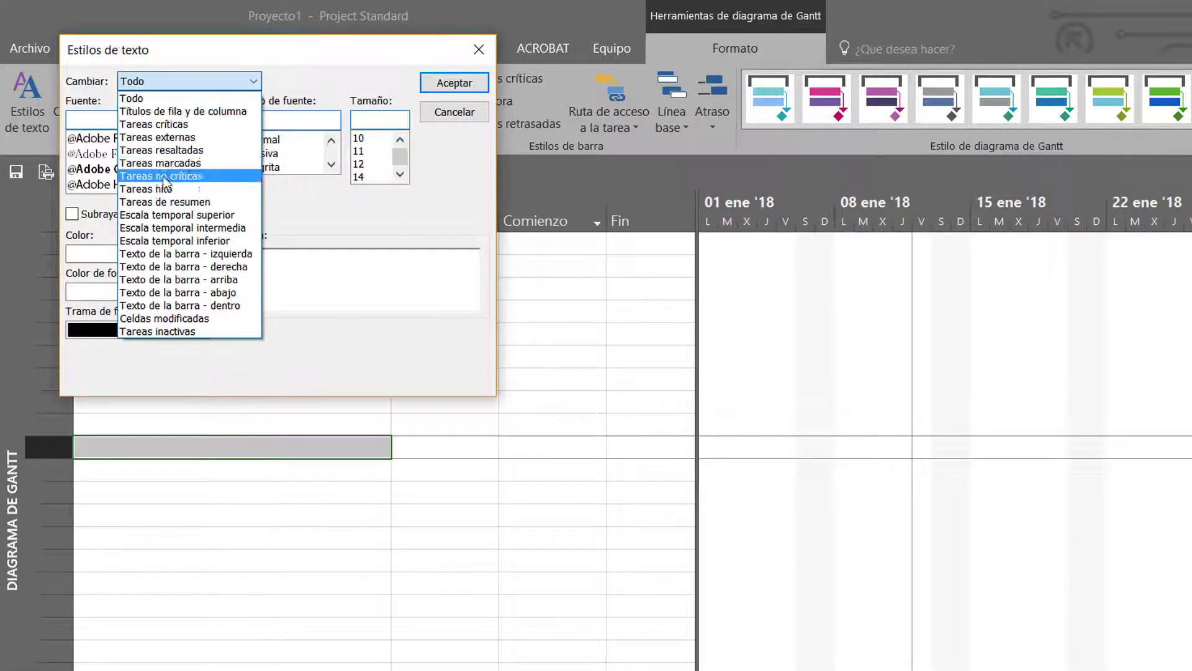
left_click(156, 244)
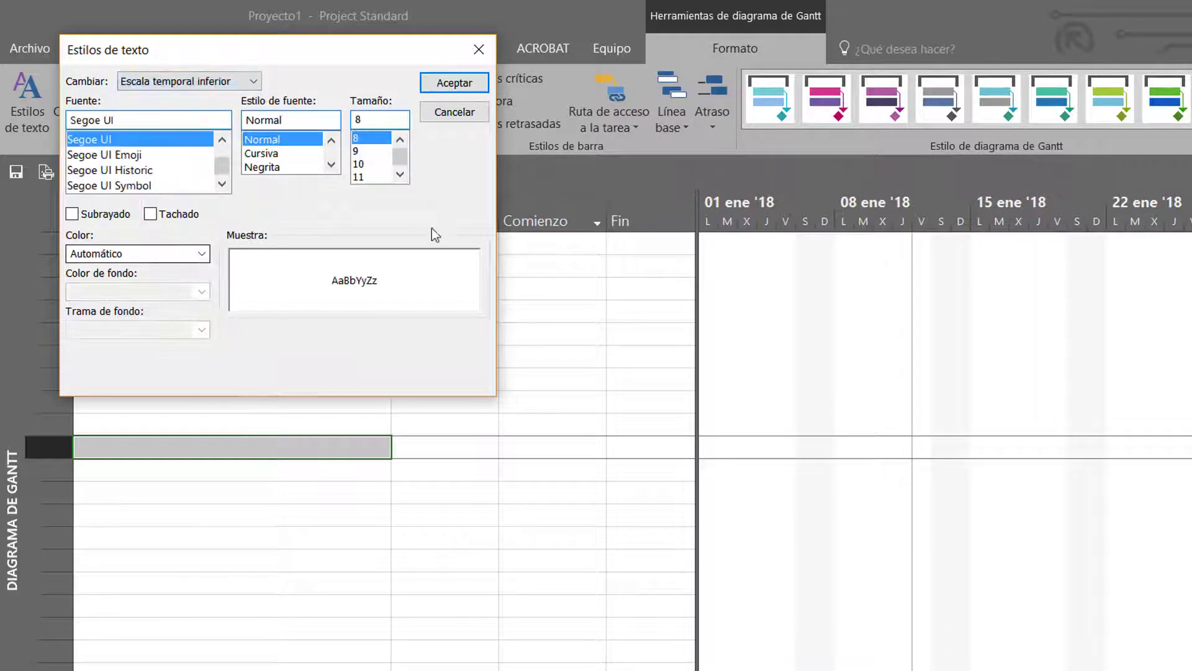
left_click(370, 152)
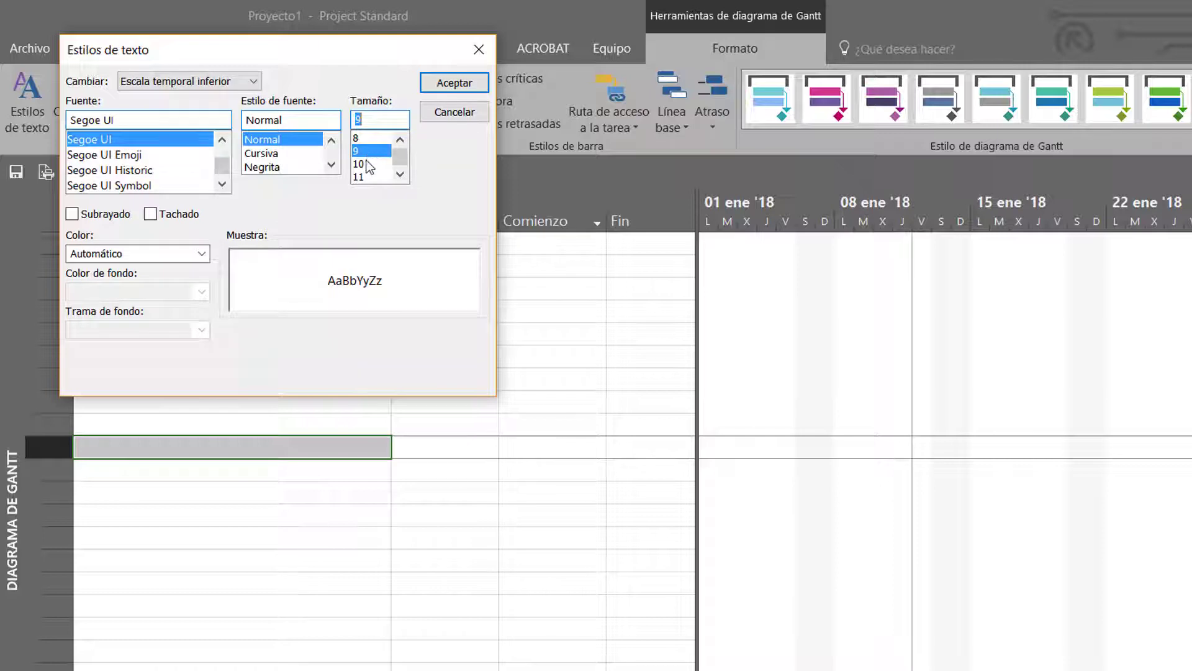
left_click(454, 84)
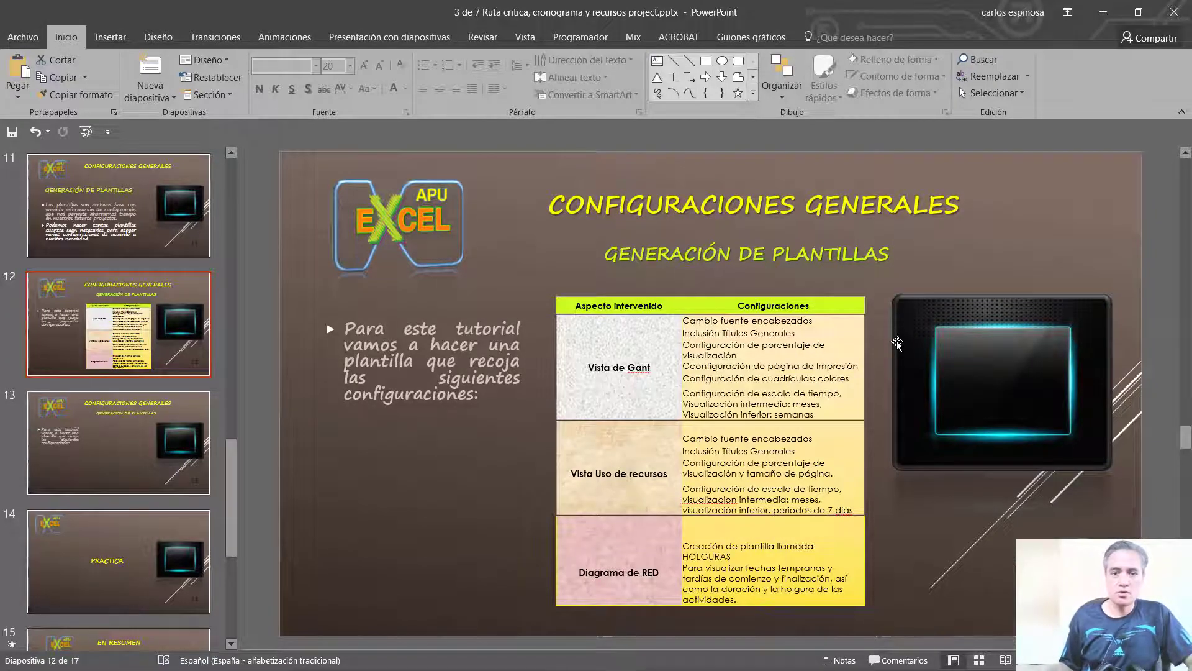
Return to Project and select Adobe PDF as the printer in the print settings
key("alt+Tab")
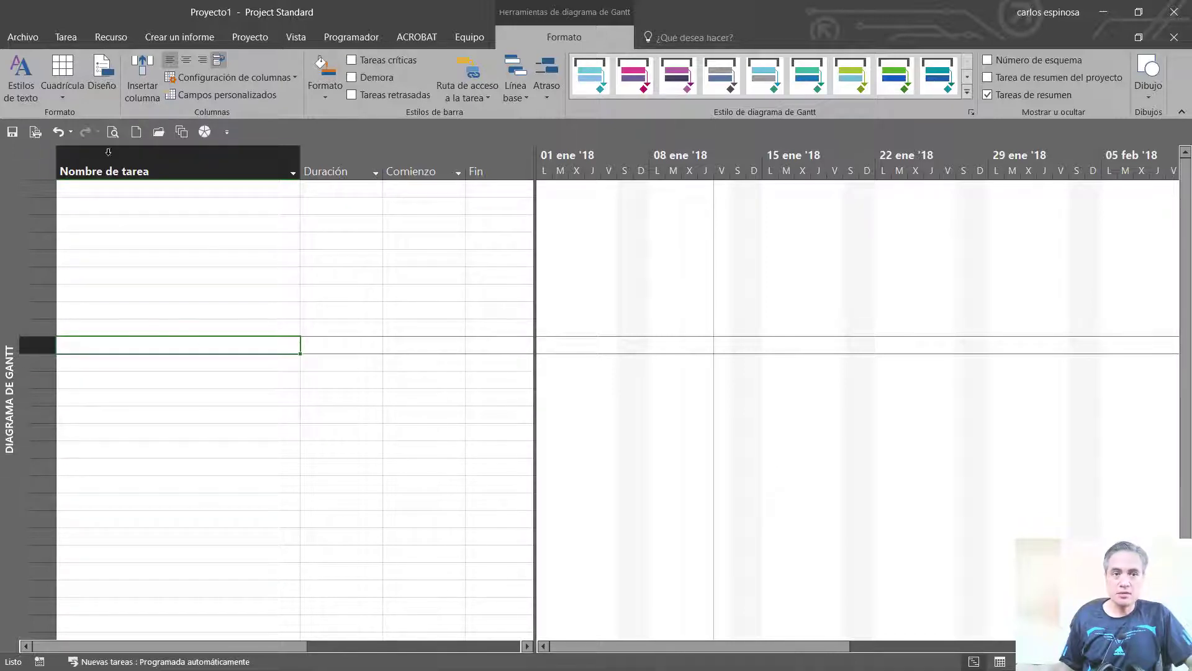
left_click(23, 37)
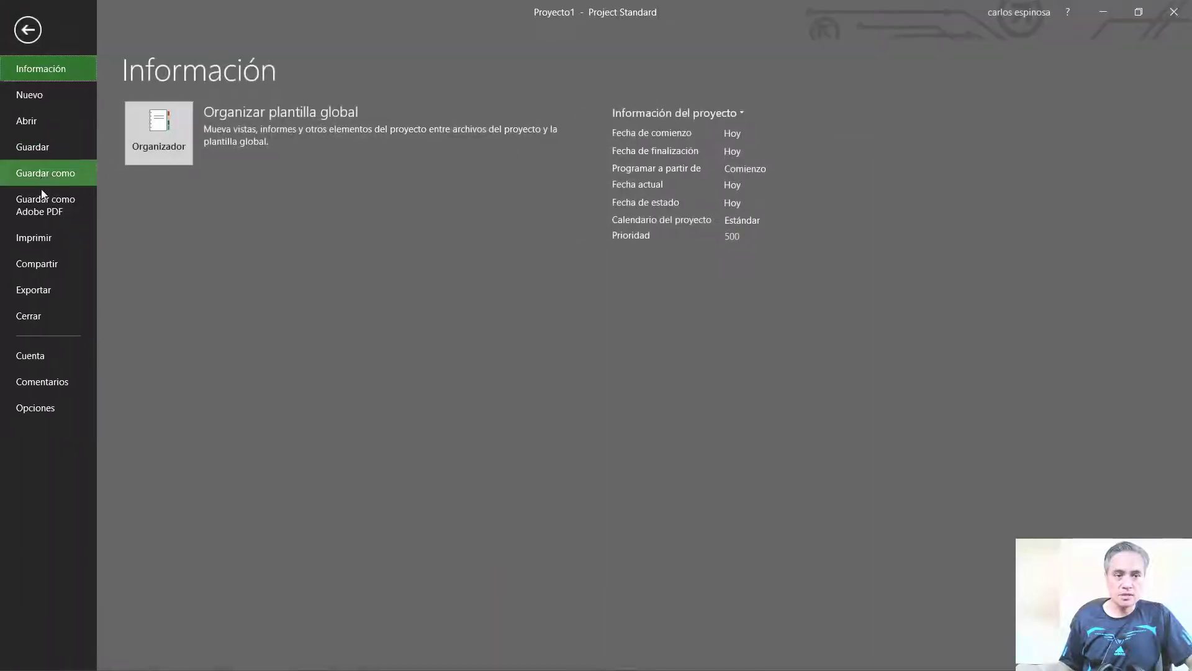
left_click(46, 300)
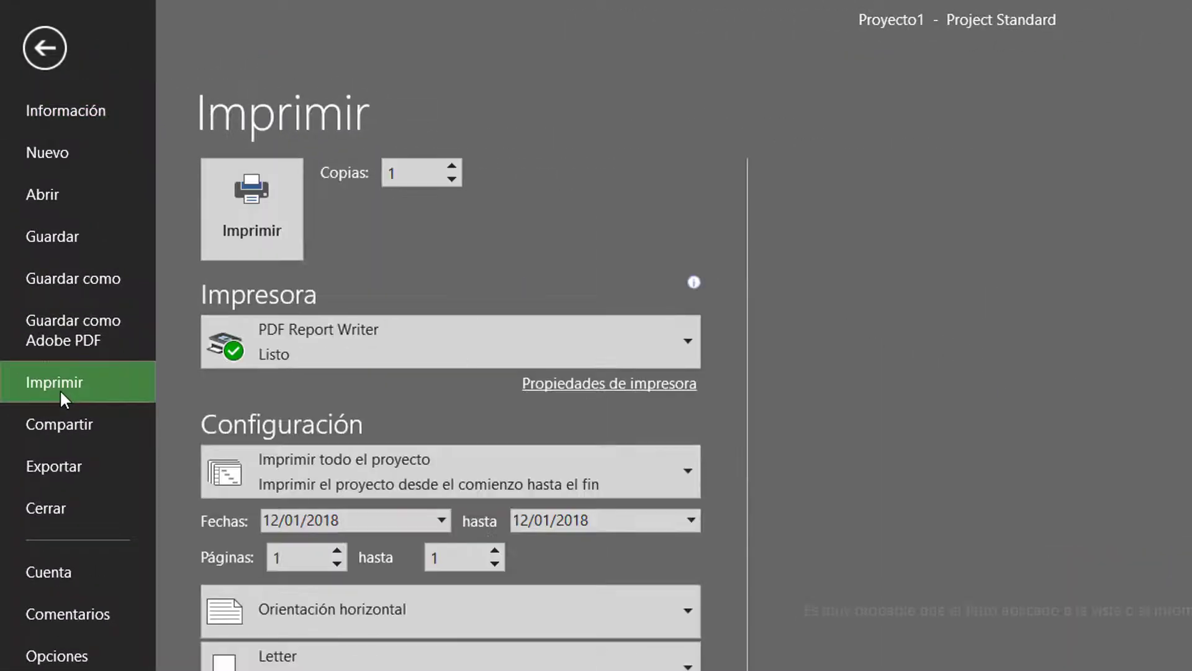
left_click(411, 352)
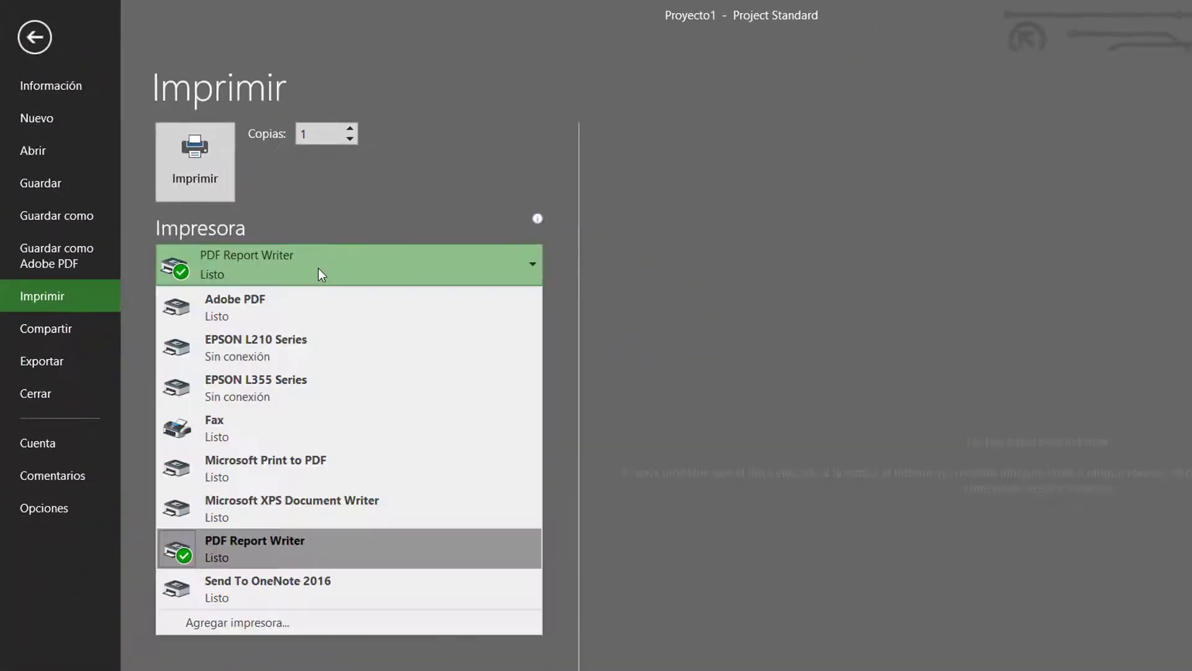
left_click(320, 302)
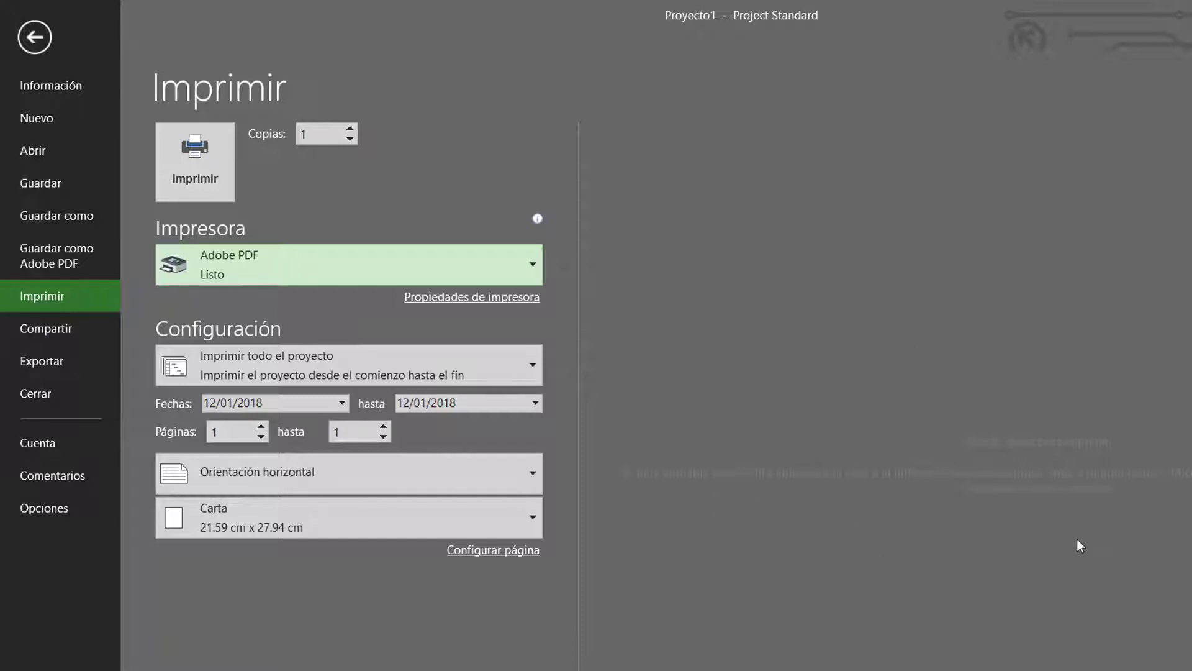
Open the page setup for the Gantt chart printout and set the paper size to A4
left_click(508, 550)
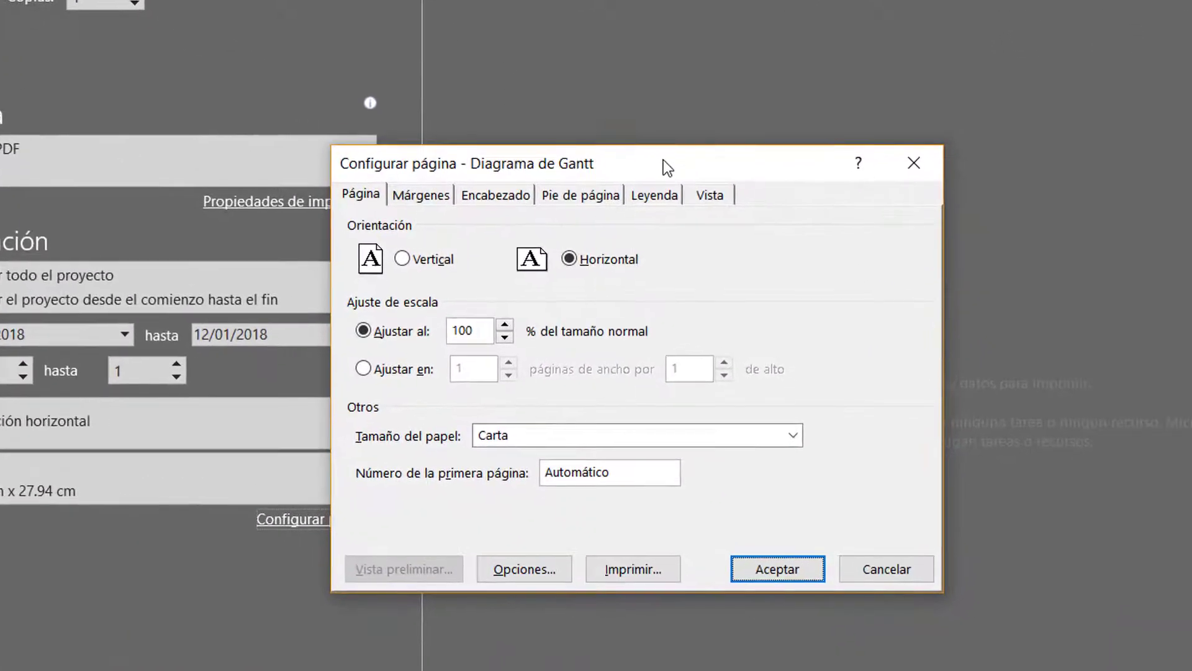
left_click_drag(771, 263, 619, 157)
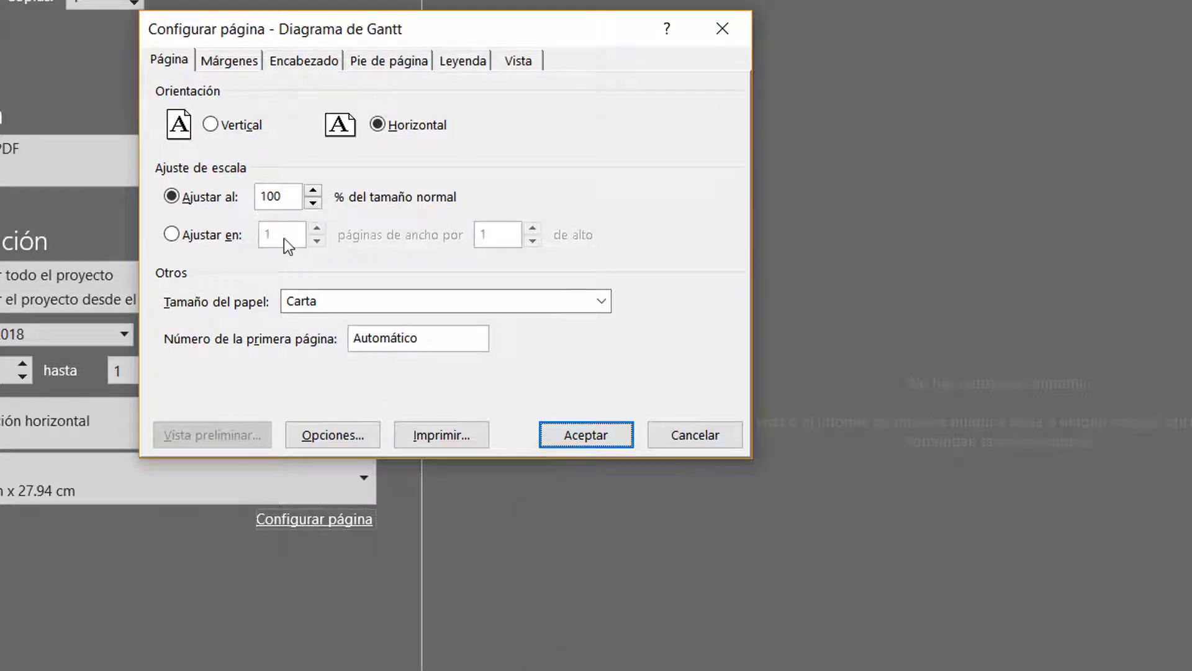
left_click(316, 299)
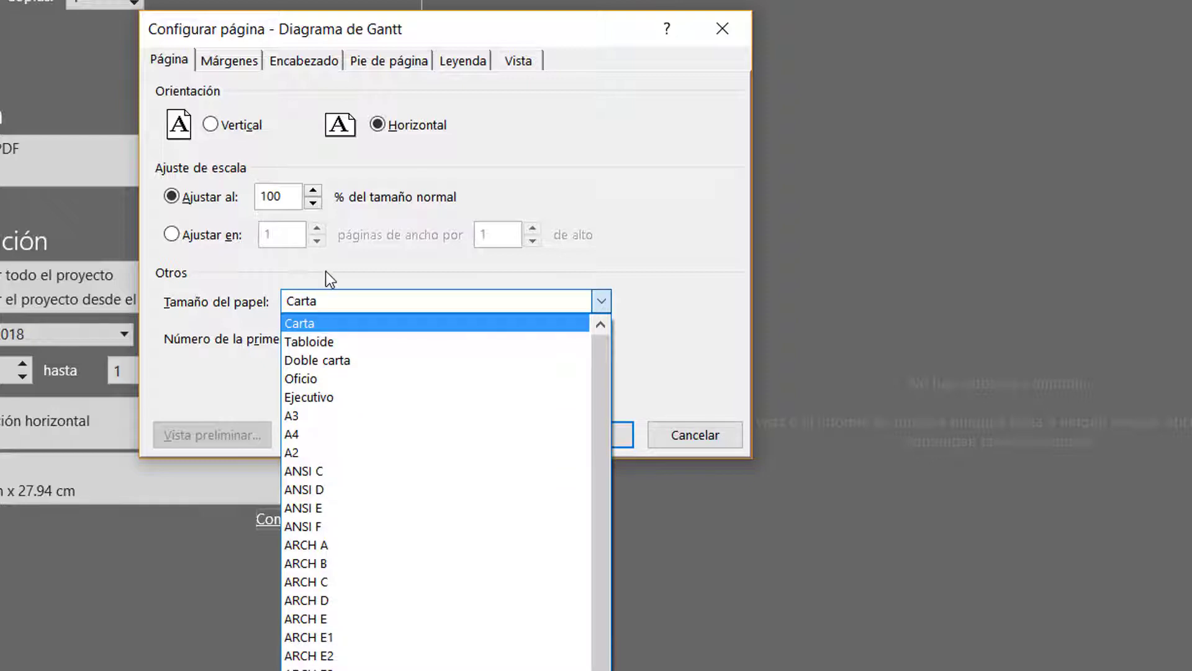
left_click(310, 434)
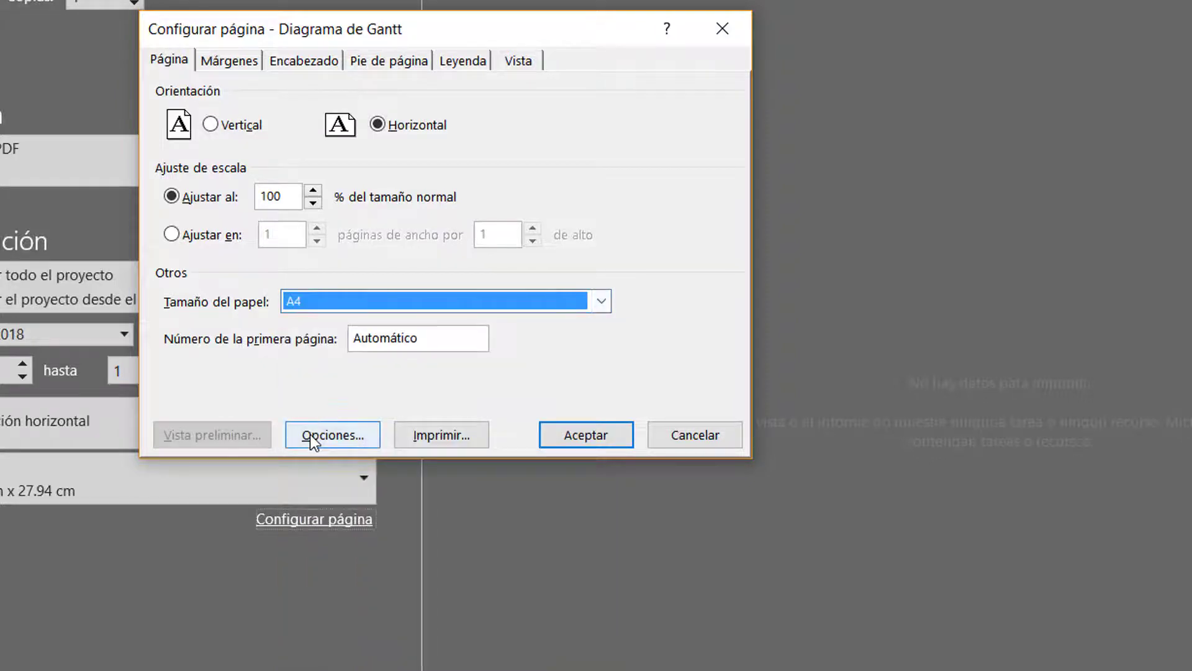
left_click(303, 301)
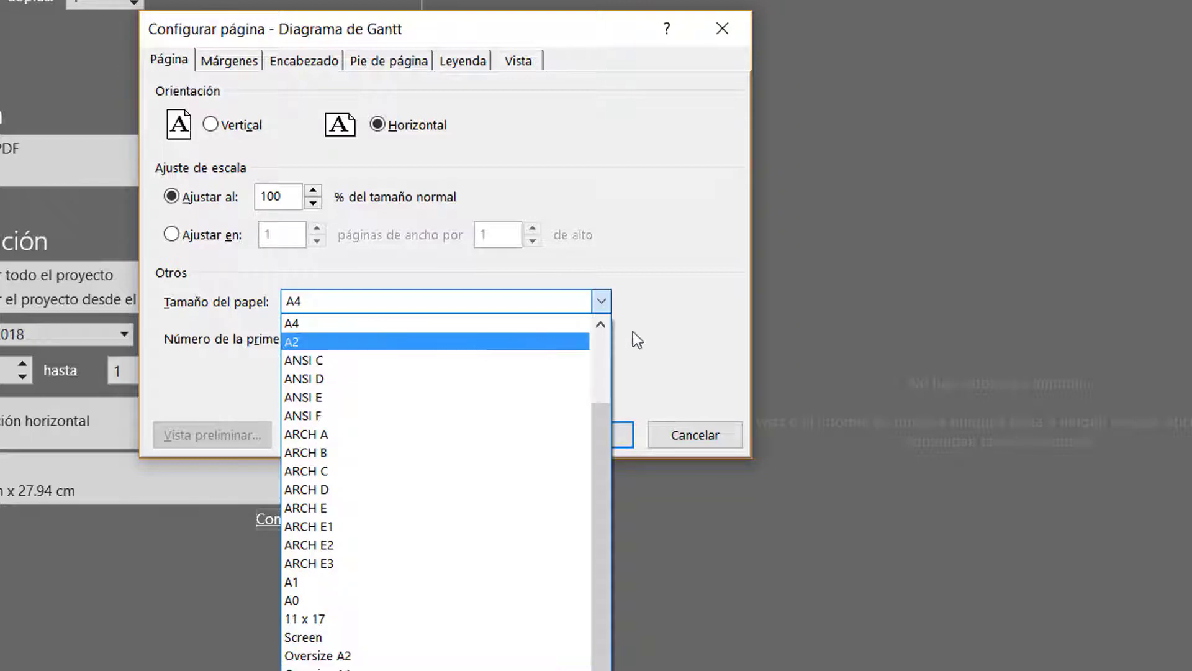
left_click(663, 329)
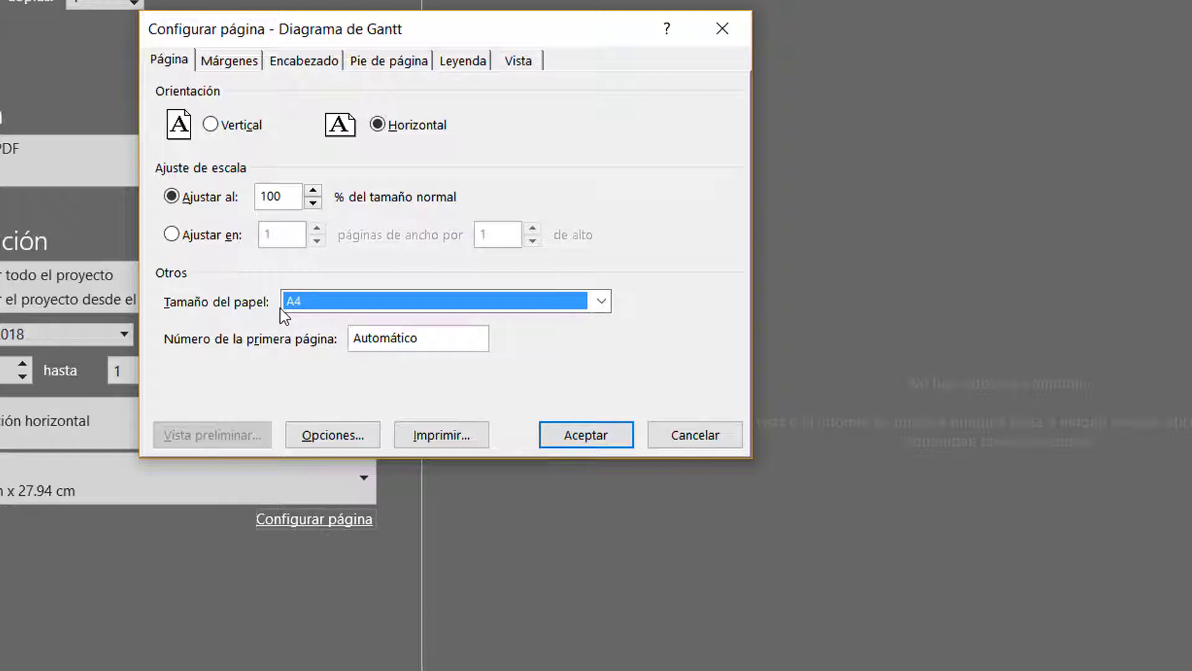
Adjust the print scale percentage (Ajustar al) of the page and check the margin and border settings
left_click(312, 203)
left_click(312, 204)
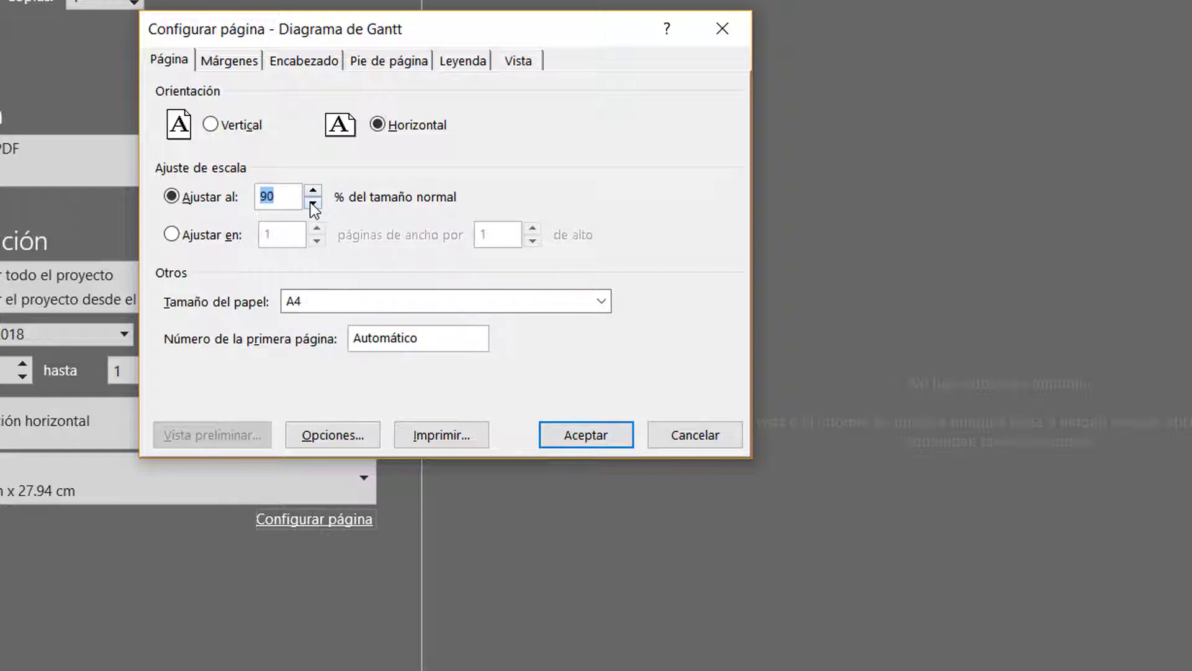
left_click(312, 203)
left_click(312, 203)
left_click(312, 203)
left_click(313, 203)
left_click(312, 203)
left_click(313, 191)
left_click(224, 60)
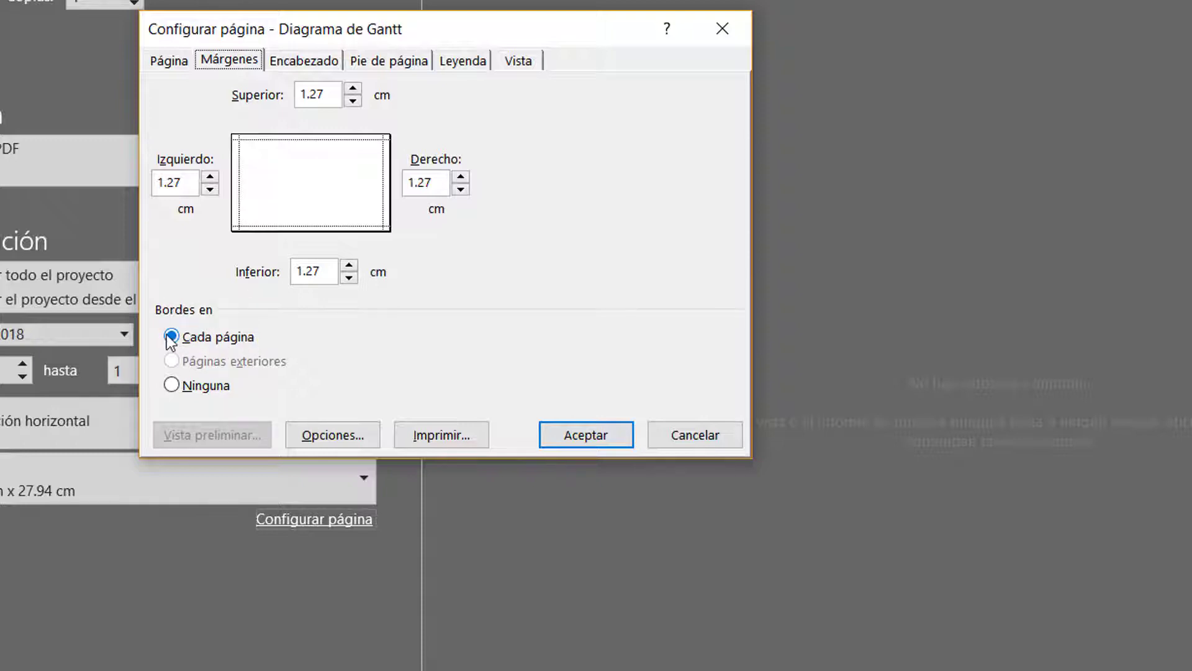
Enter "DIAGRAMA DE RUTA CRITICA" as the first line of the page's centre header
left_click(308, 62)
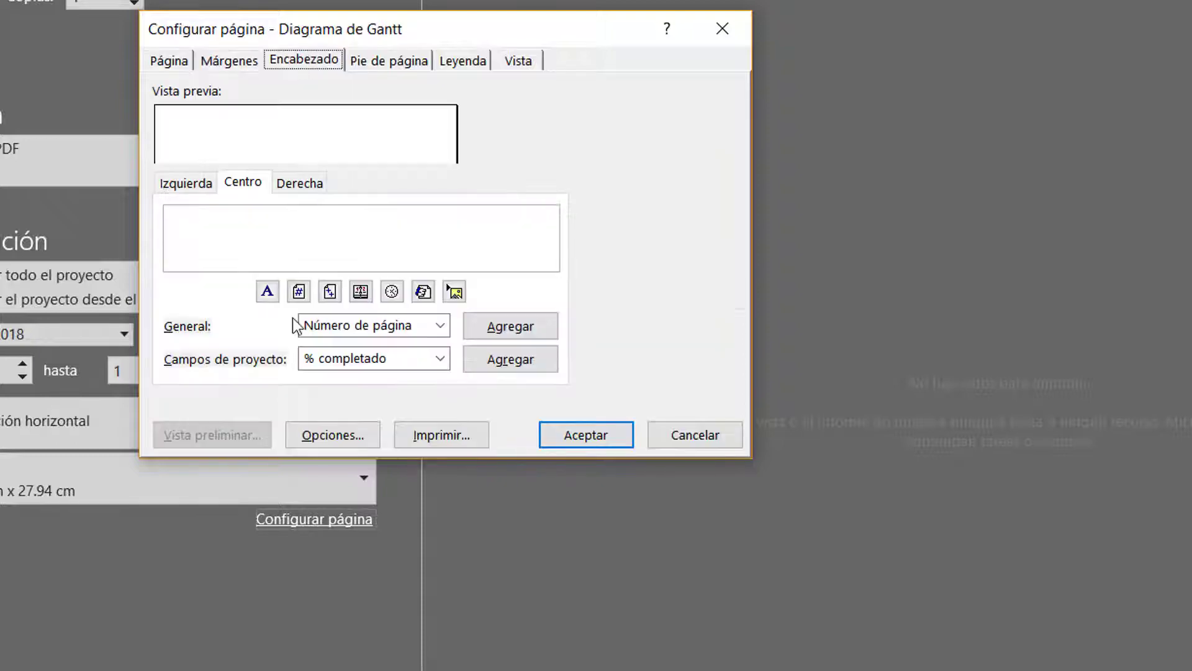
left_click(320, 252)
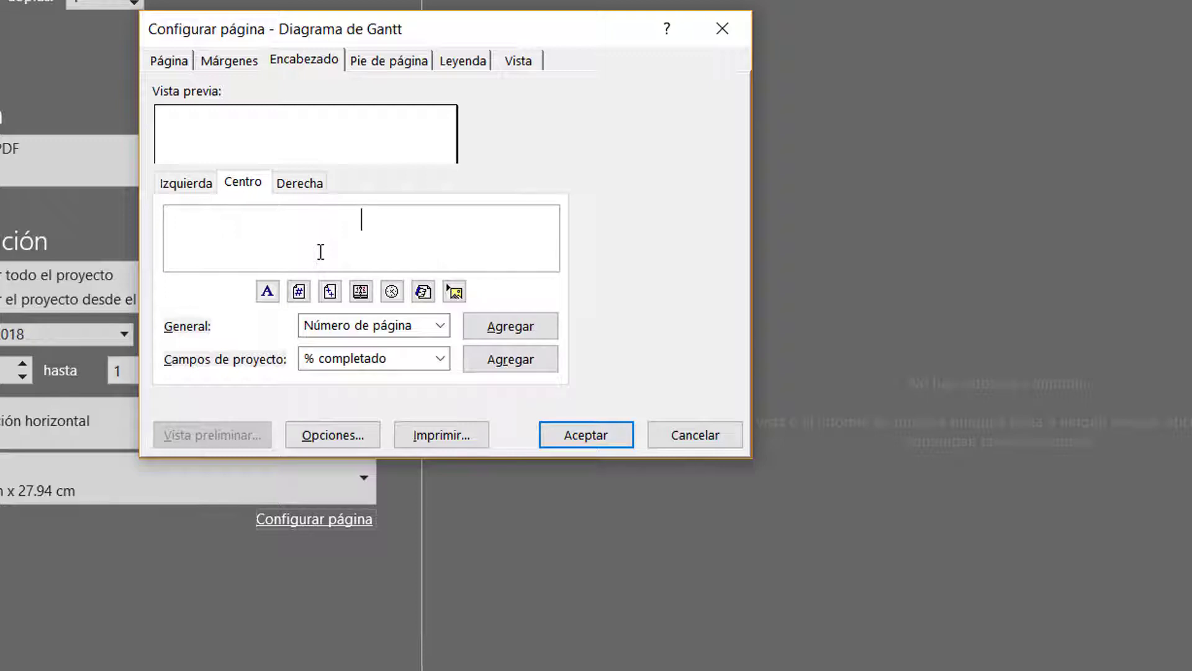
type("DIAGRAMA DE ")
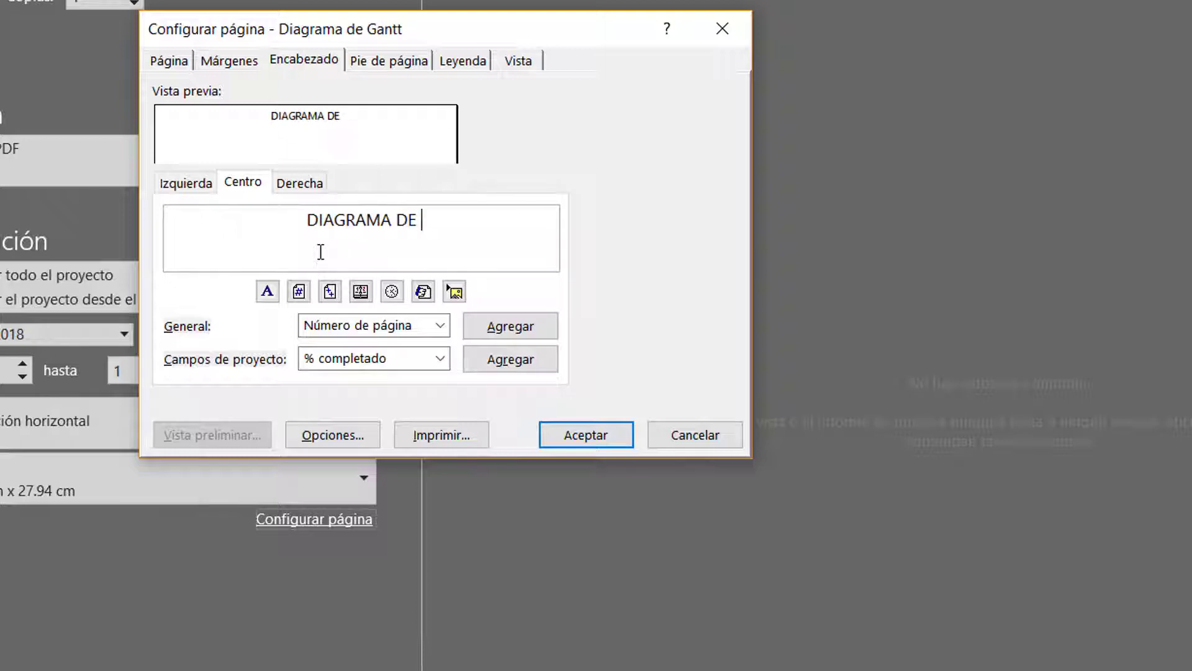
type("RUTA CRITICA ")
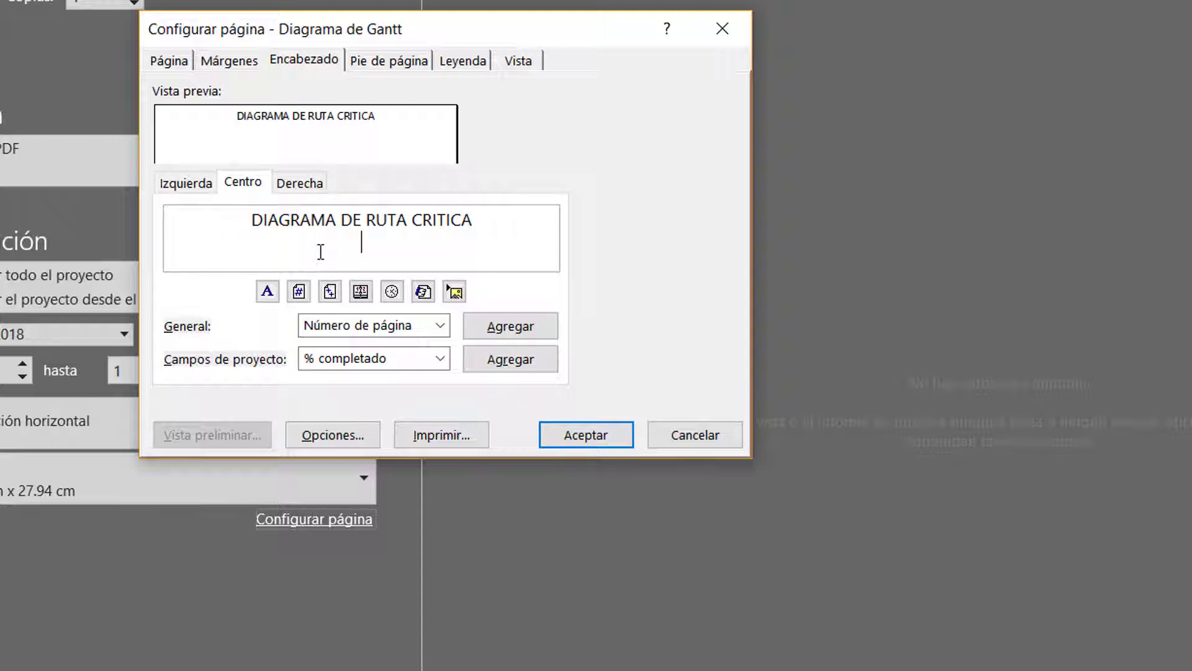
type("PROCESO:")
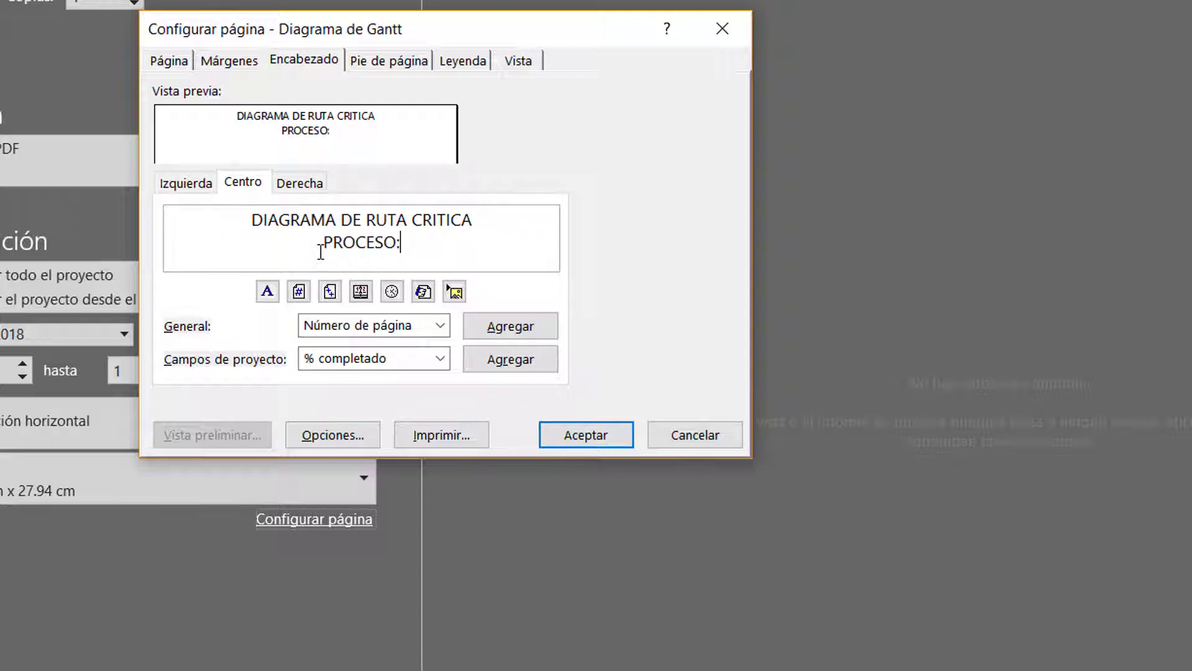
type(" XXXXXXXXXXX")
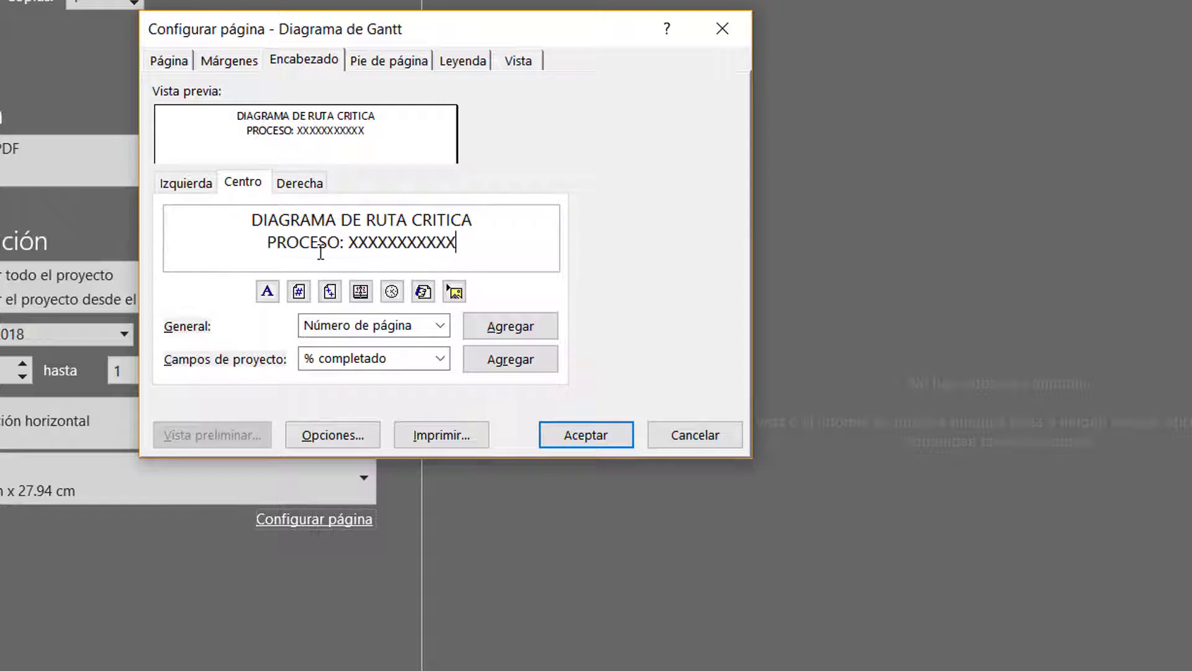
Add a third centre header line reading "OFERENTE: ING." followed by the bidder's full name
key("Return")
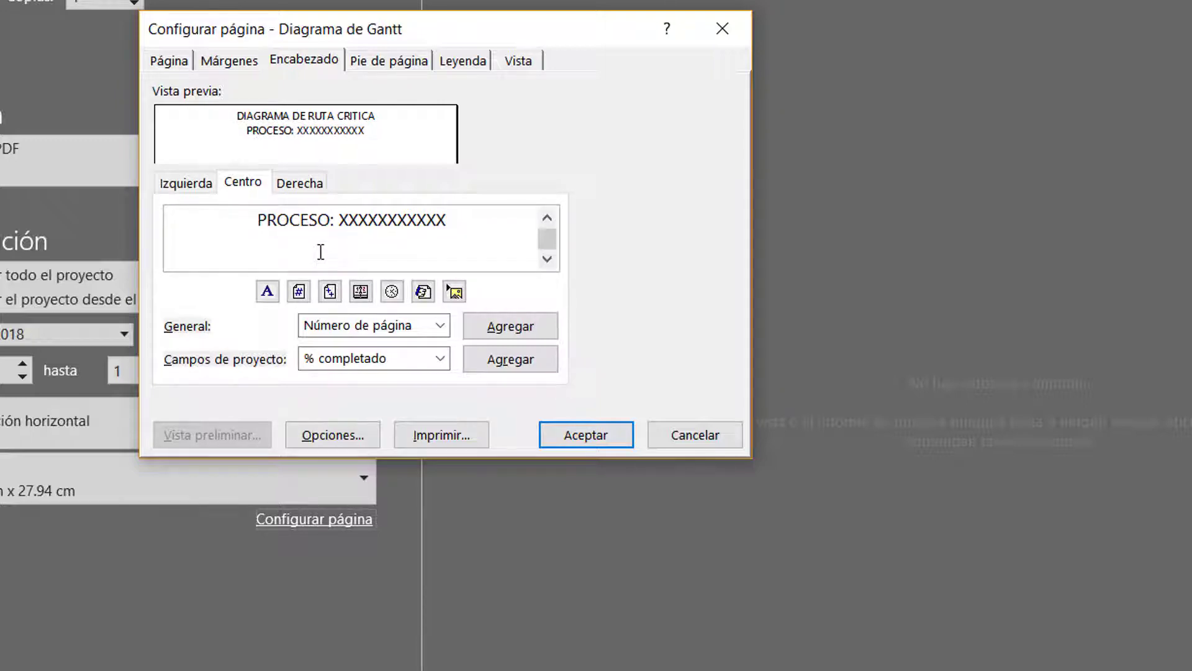
type("OFERENTE: ")
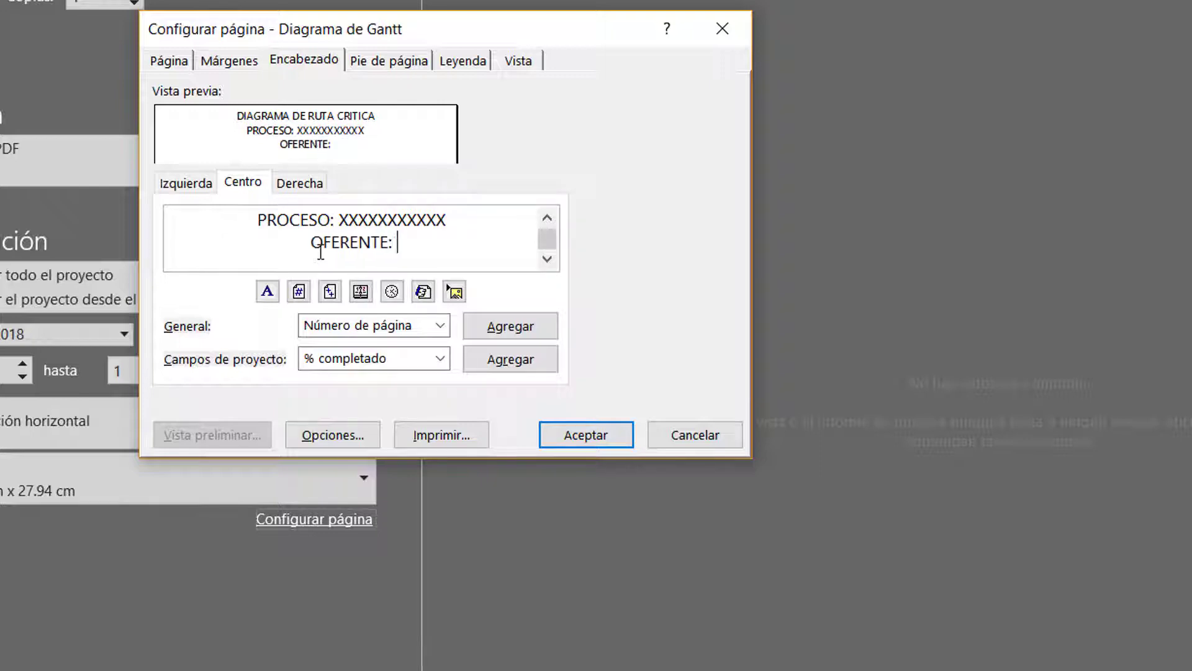
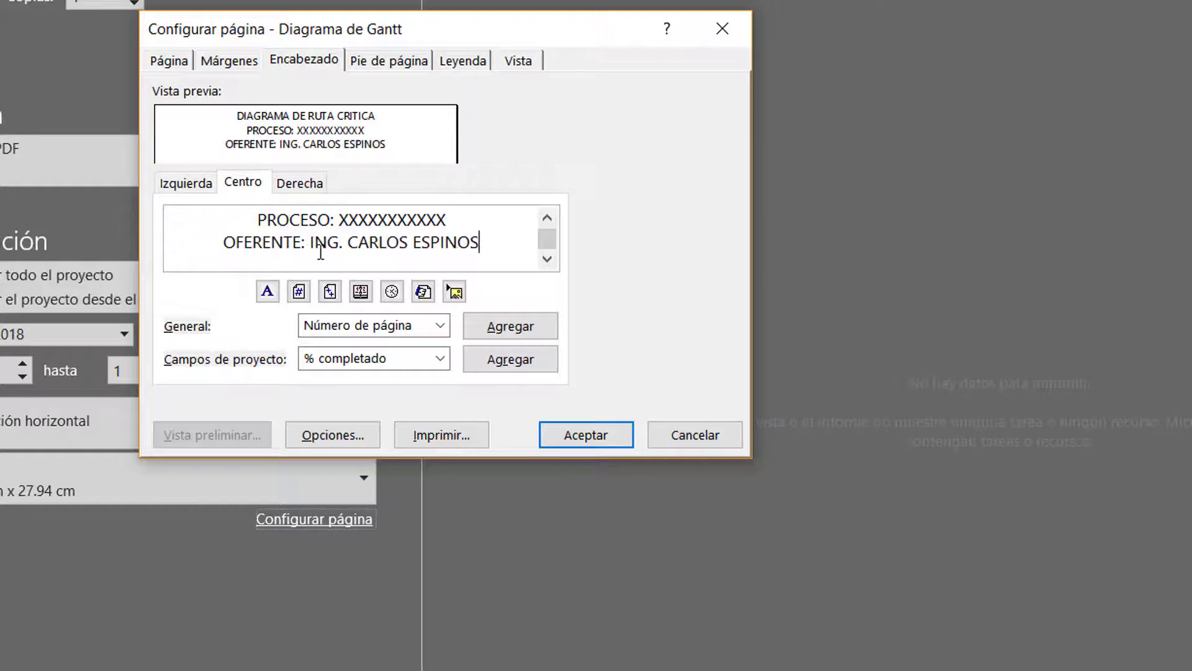
Format the header line "DIAGRAMA DE RUTA CRITICA" in the BankGothic Md BT font, style Mediana, size 14
key("Up")
key("Up")
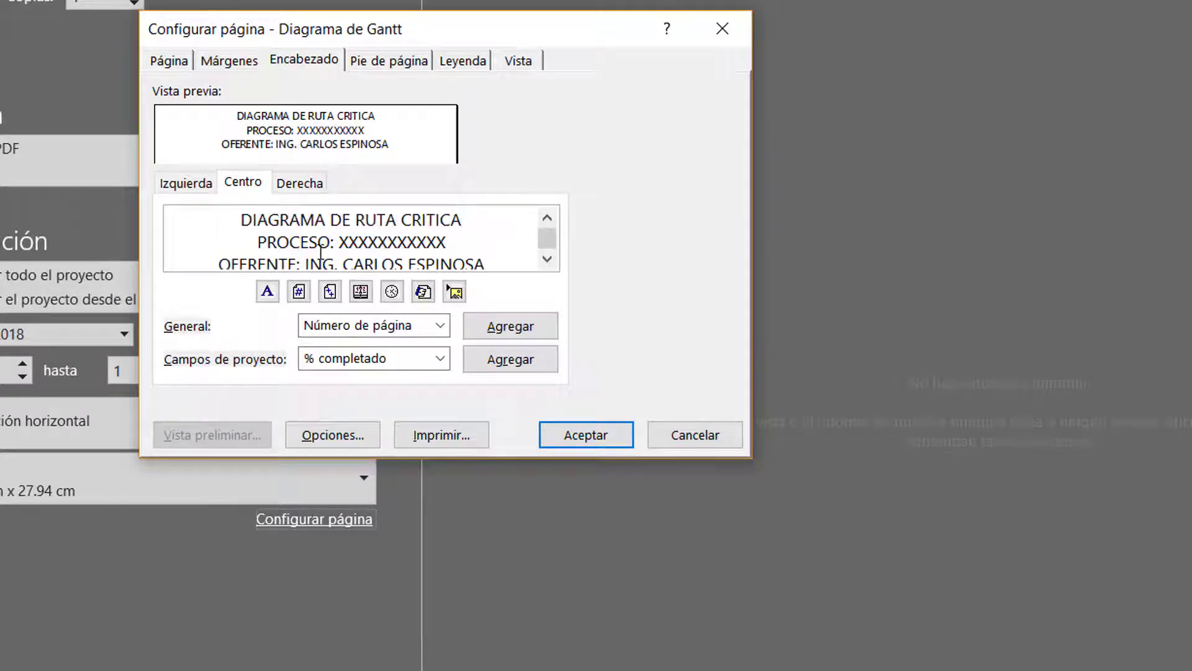
key("Home")
key("shift+End")
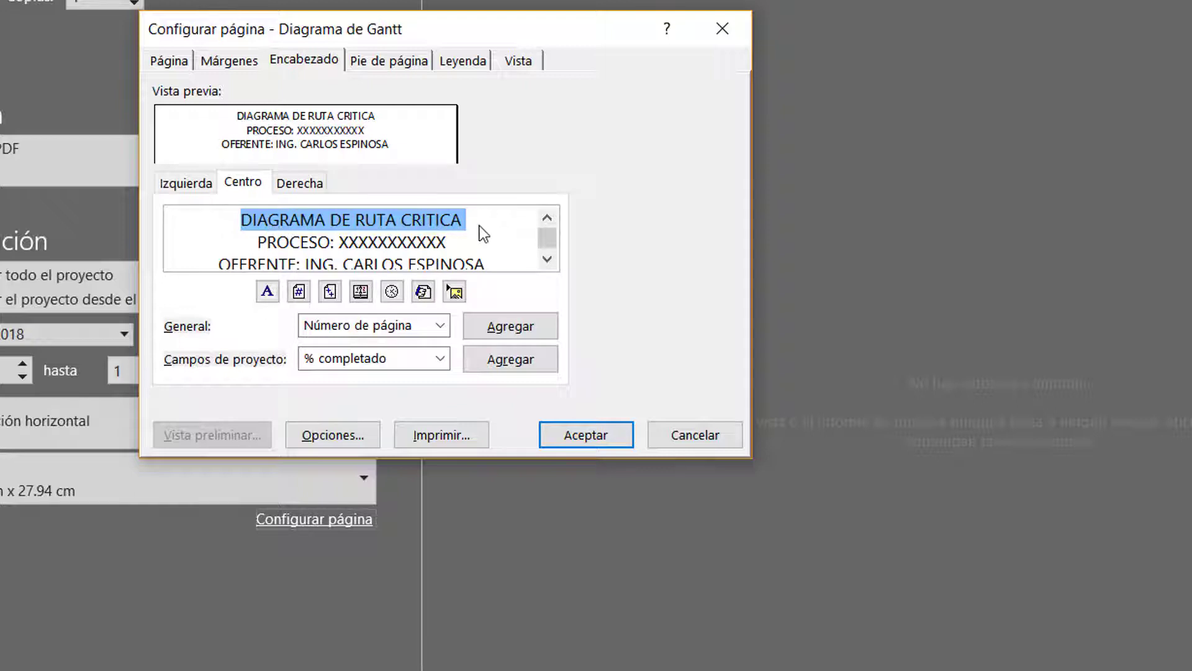
left_click(266, 292)
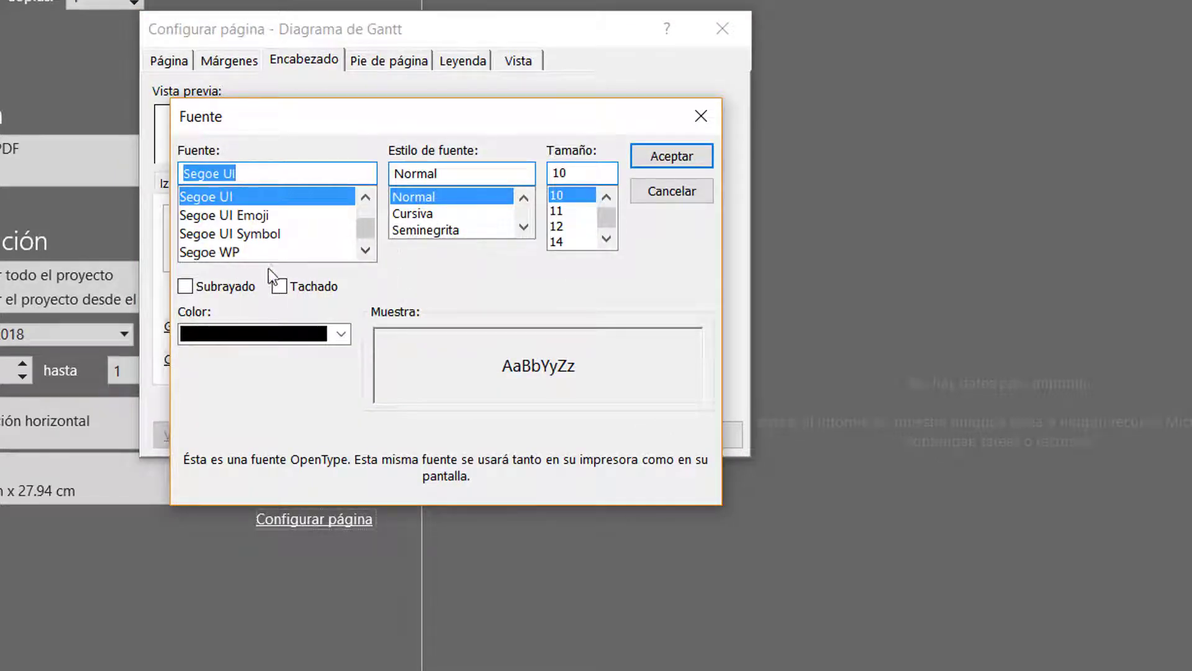
left_click_drag(359, 233, 365, 177)
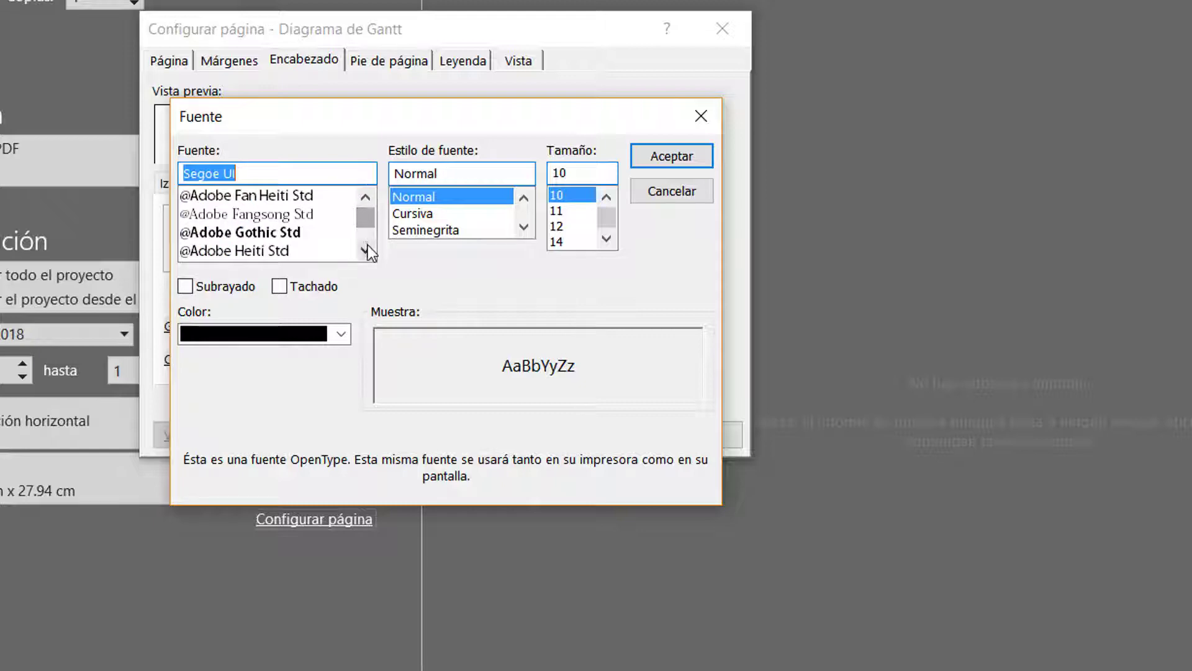
left_click_drag(368, 245, 368, 245)
left_click(367, 245)
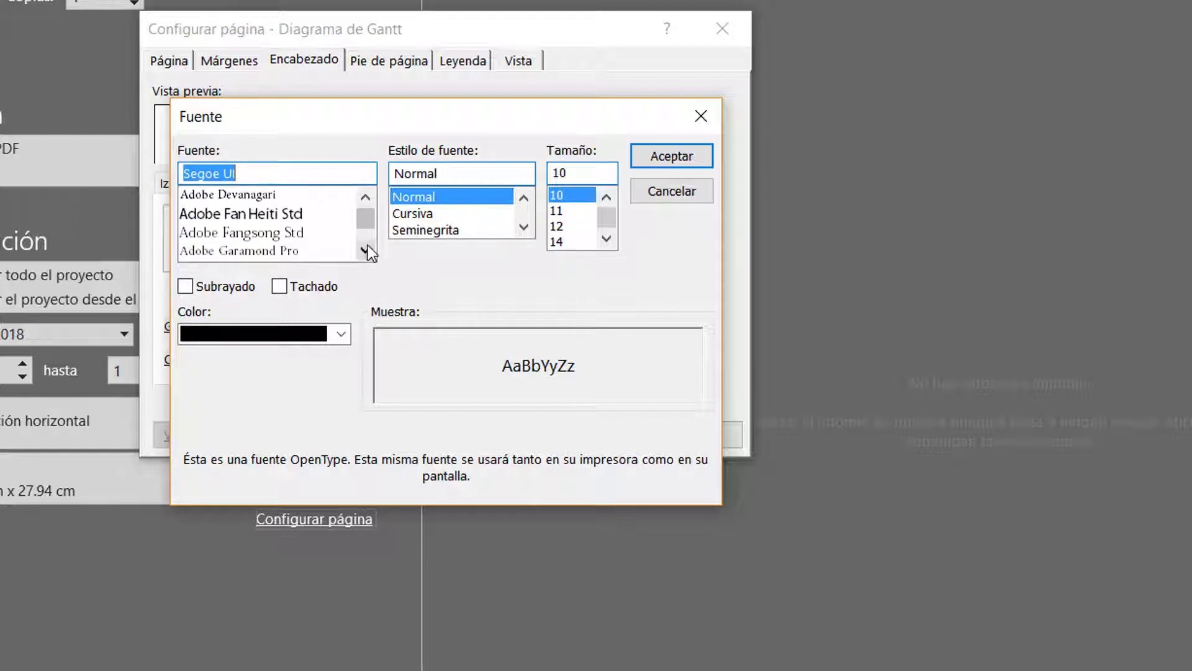
left_click(368, 250)
left_click(367, 250)
left_click(367, 250)
left_click(368, 250)
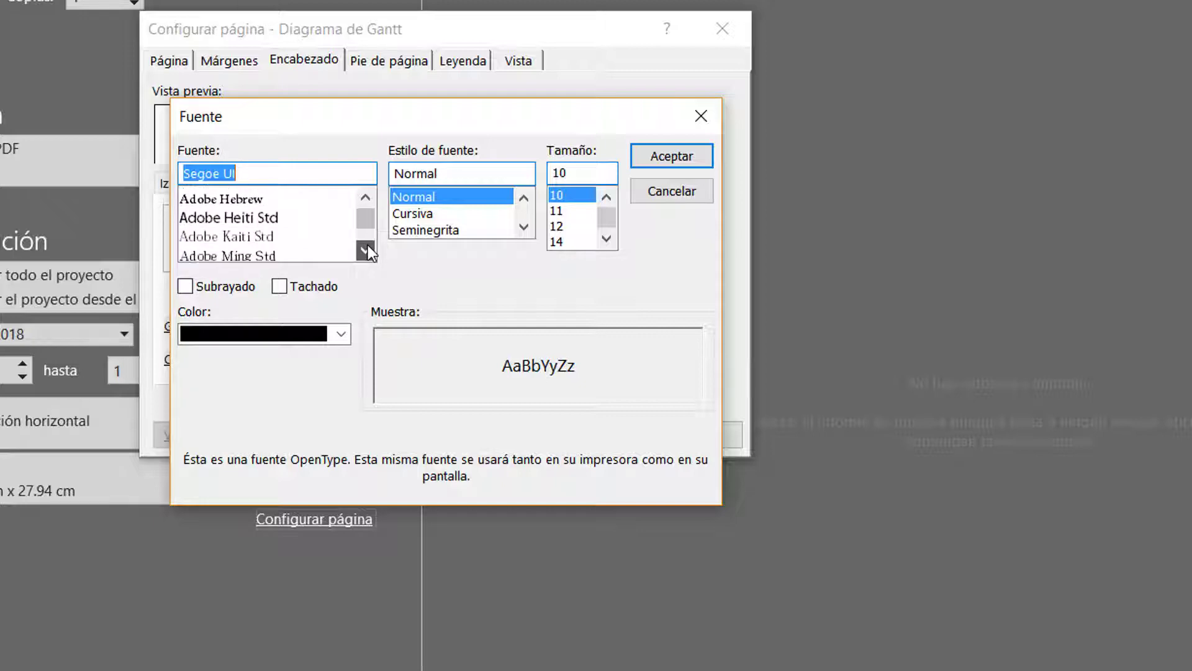
left_click(367, 245)
left_click(368, 245)
left_click(367, 244)
left_click(368, 245)
left_click_drag(364, 218, 363, 189)
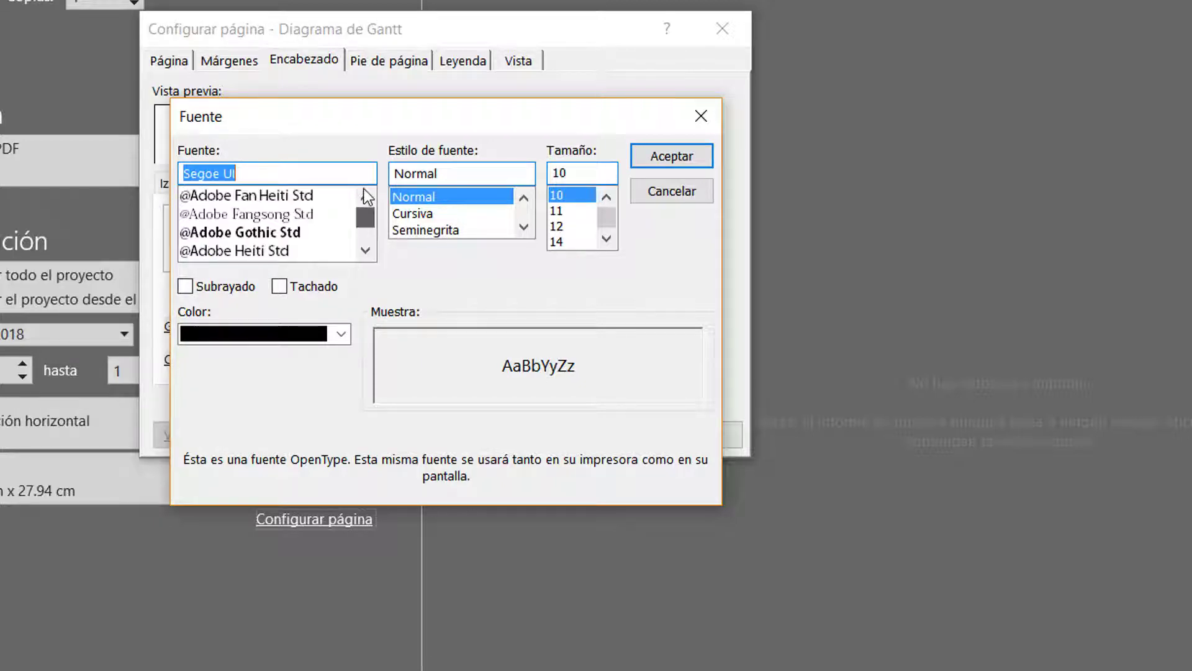
left_click(366, 250)
left_click(366, 250)
left_click(366, 250)
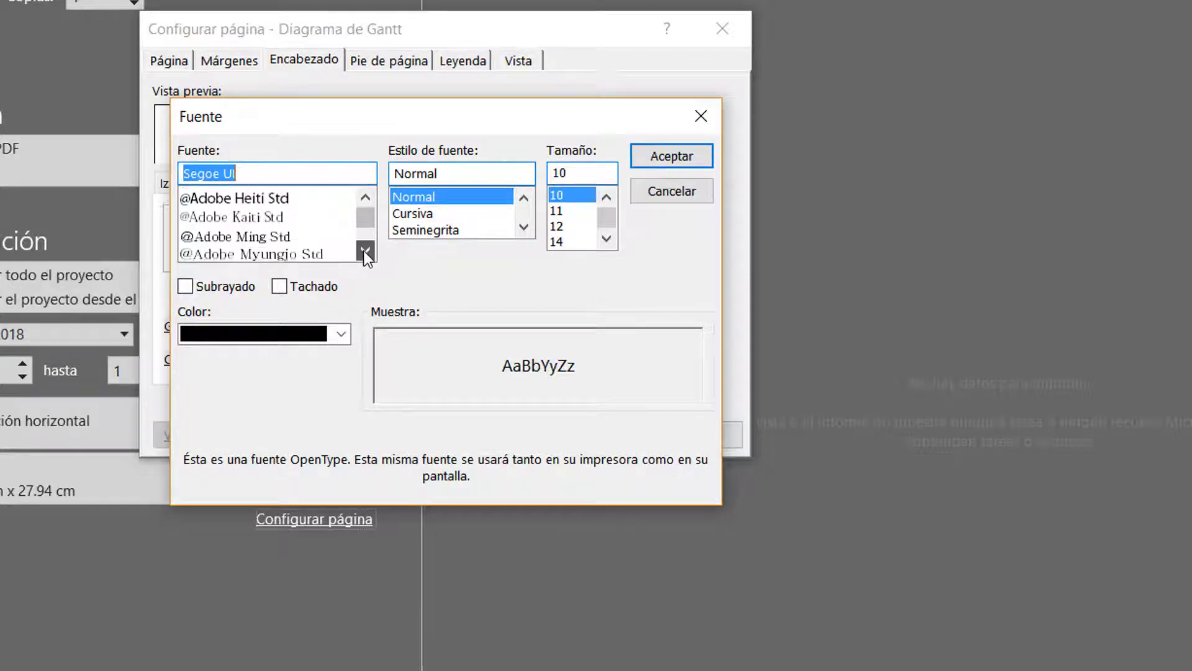
left_click(367, 250)
left_click(366, 250)
left_click(366, 251)
left_click(366, 251)
left_click(366, 250)
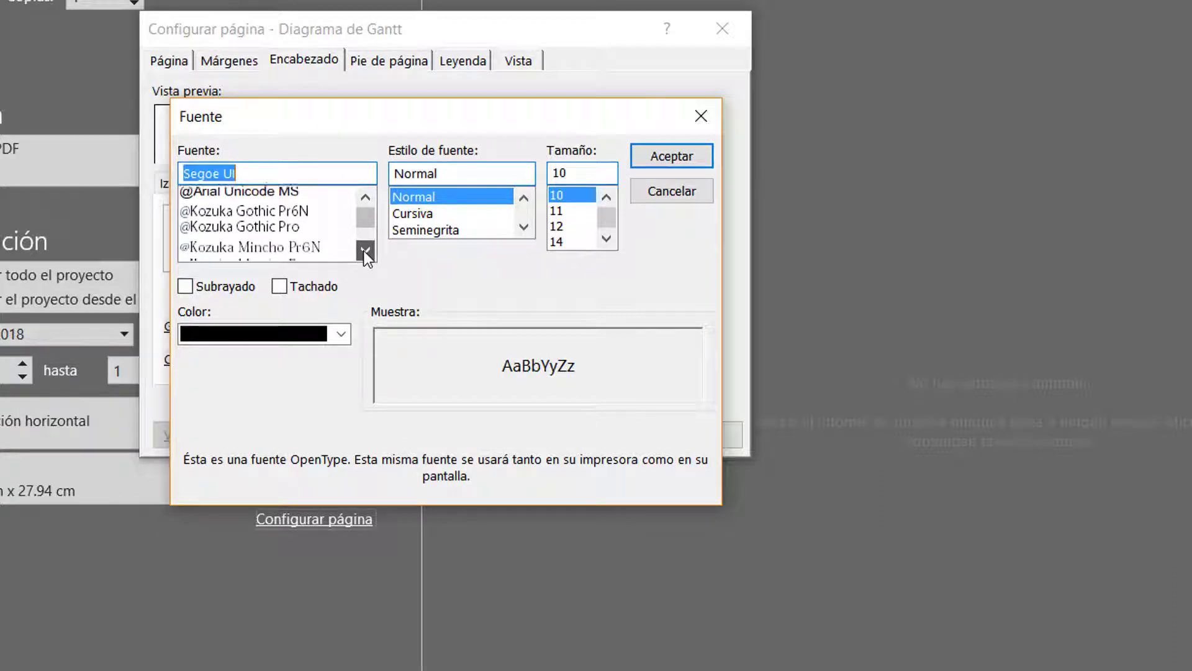
left_click(366, 251)
left_click(366, 251)
left_click(366, 251)
left_click(366, 250)
left_click(365, 251)
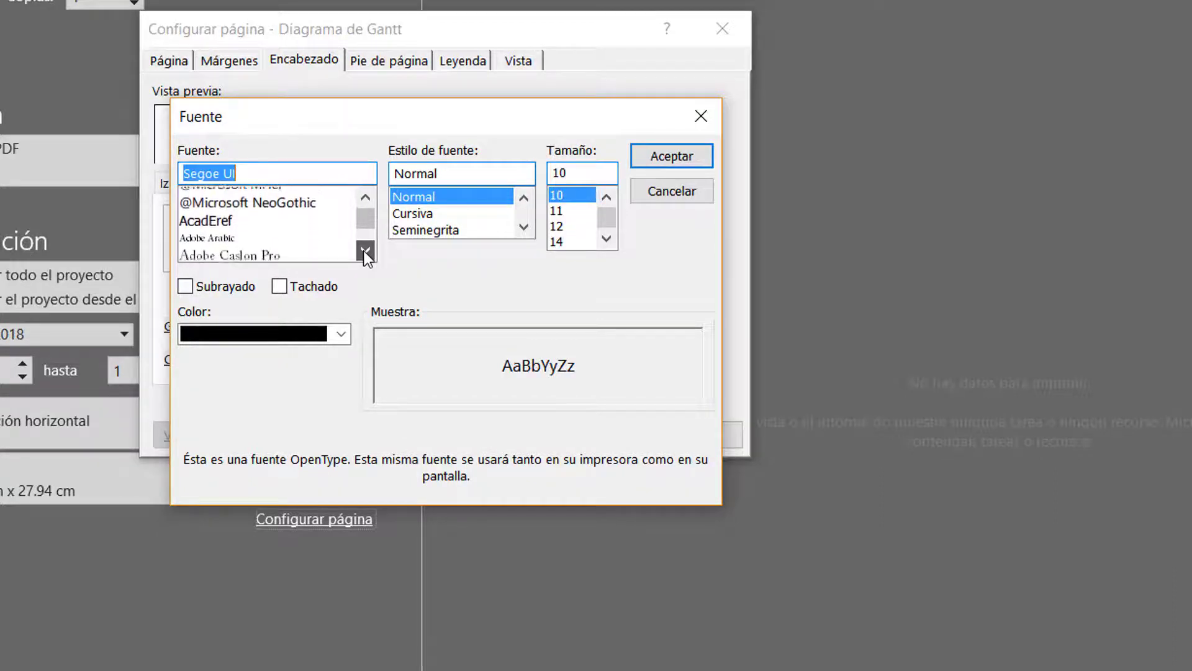
left_click(366, 250)
left_click(366, 251)
left_click(366, 251)
left_click(365, 251)
left_click(366, 251)
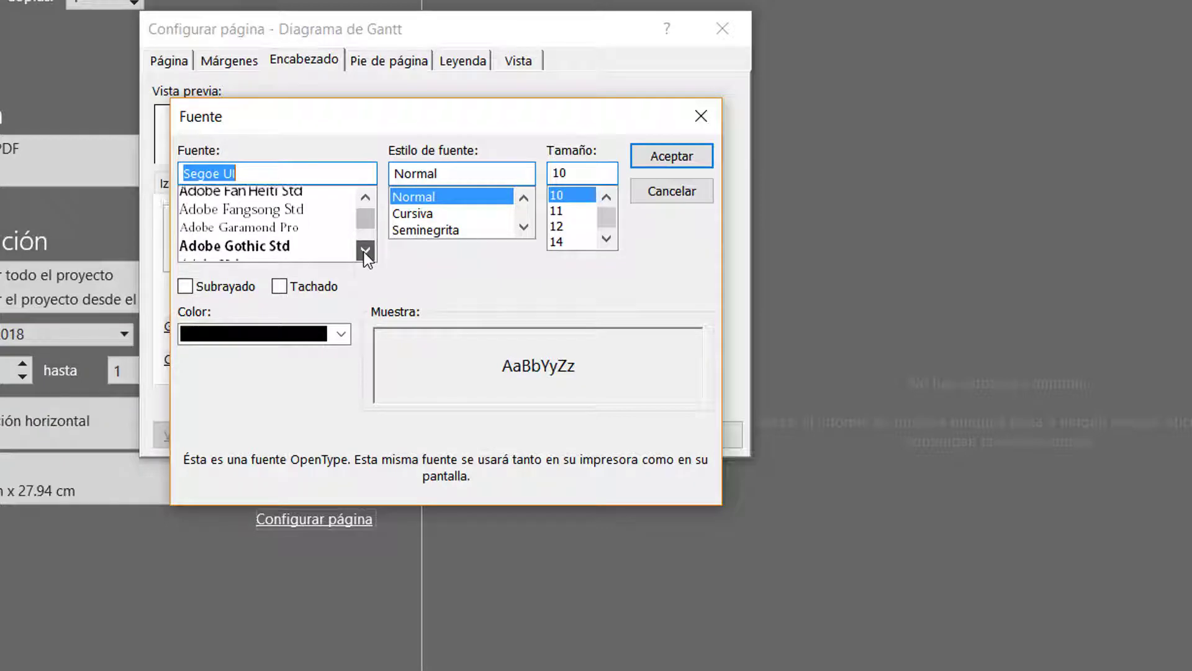
left_click(366, 251)
left_click(366, 251)
left_click(366, 251)
left_click(365, 251)
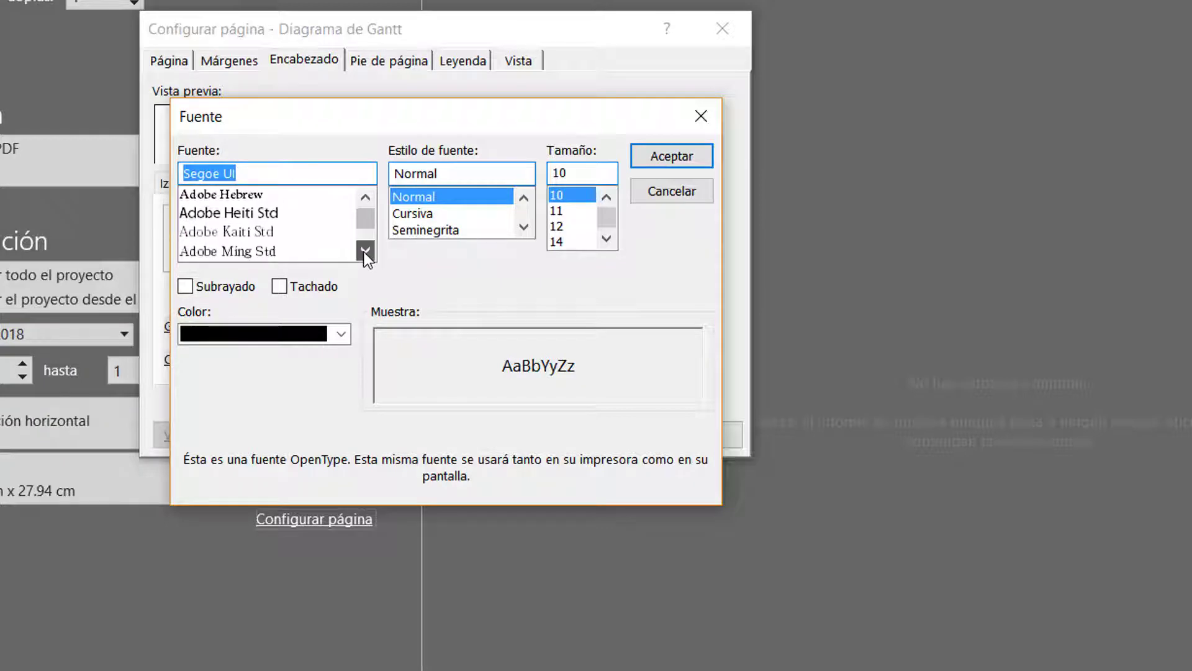
left_click(366, 251)
left_click(365, 251)
left_click(366, 251)
left_click(366, 251)
left_click(366, 251)
left_click(365, 251)
left_click(366, 251)
left_click(365, 251)
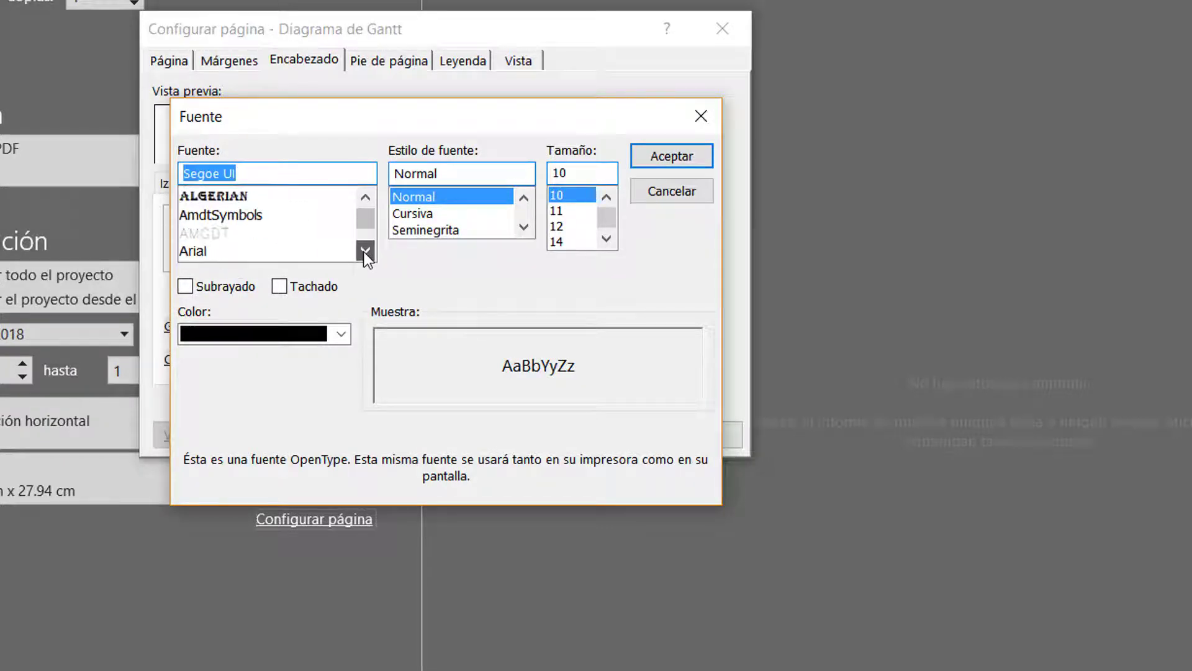
left_click(366, 251)
left_click(365, 251)
left_click(366, 251)
left_click(366, 250)
left_click(365, 251)
left_click(366, 251)
left_click(366, 251)
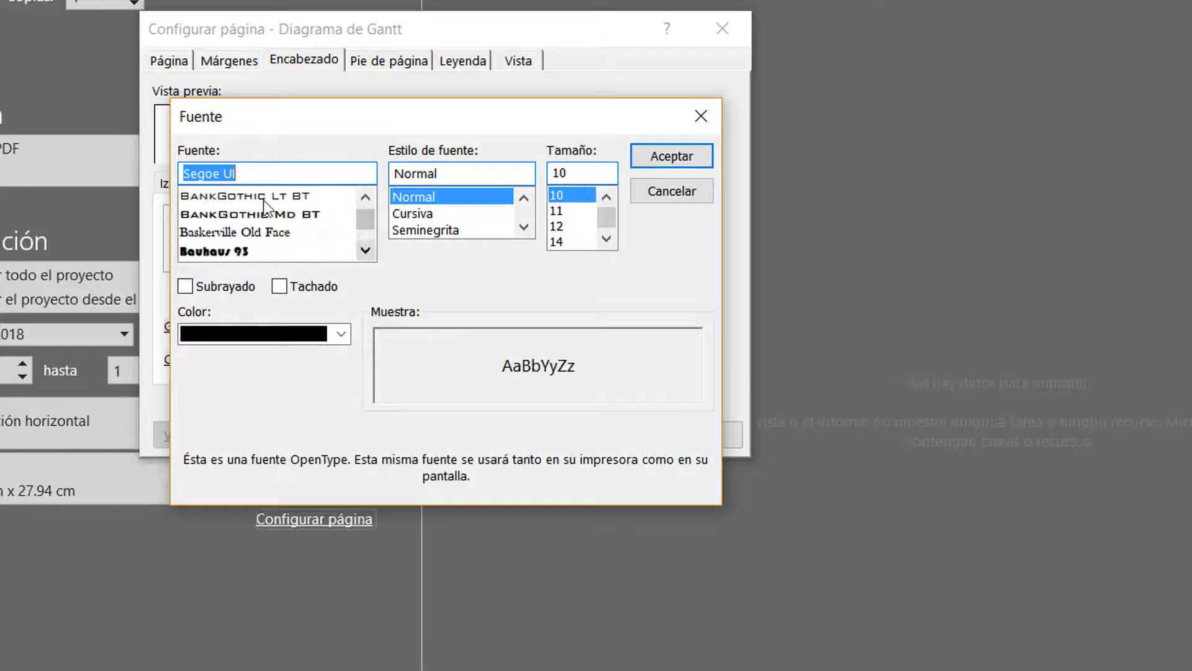
left_click(269, 214)
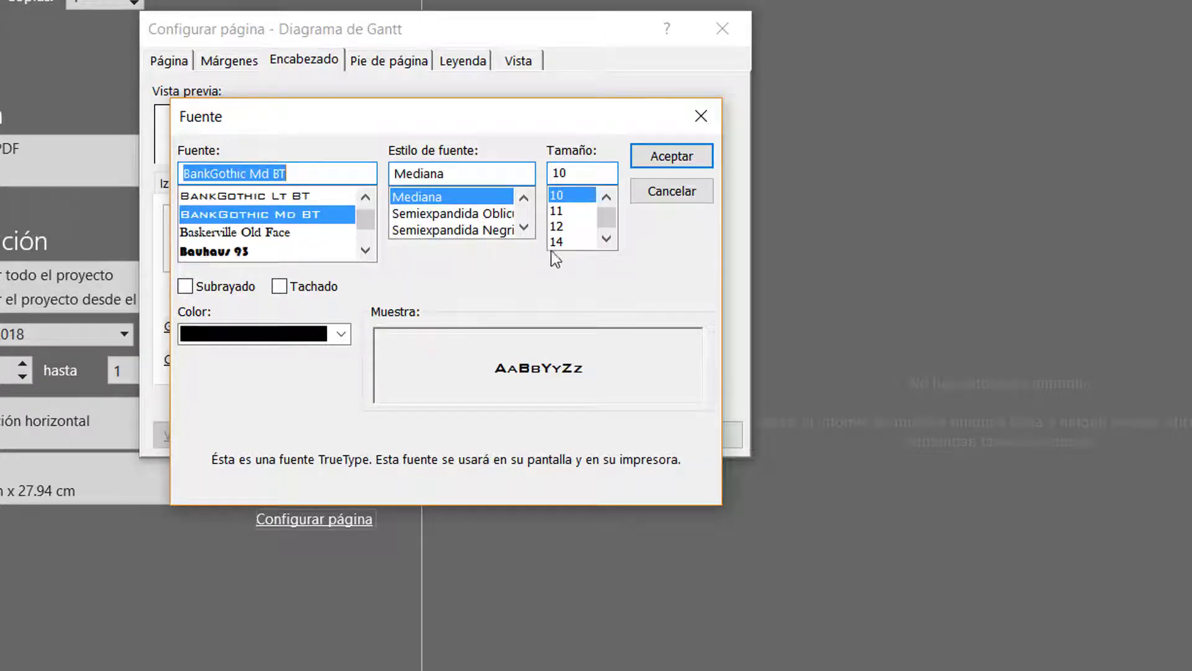
left_click(568, 241)
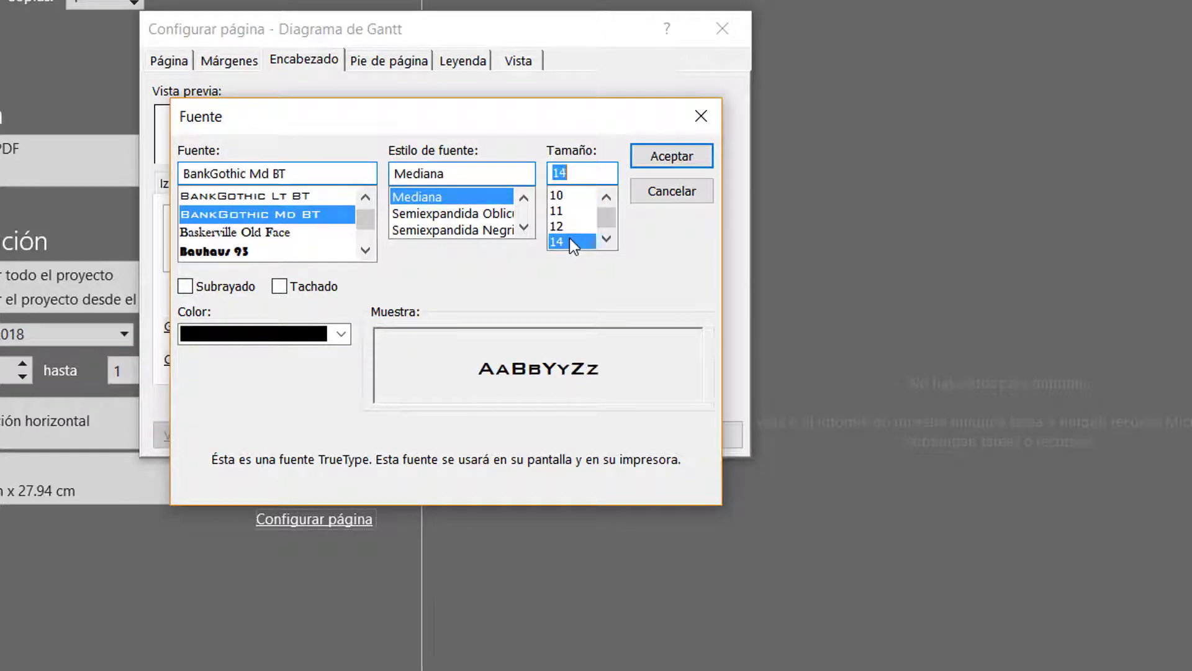
left_click(676, 157)
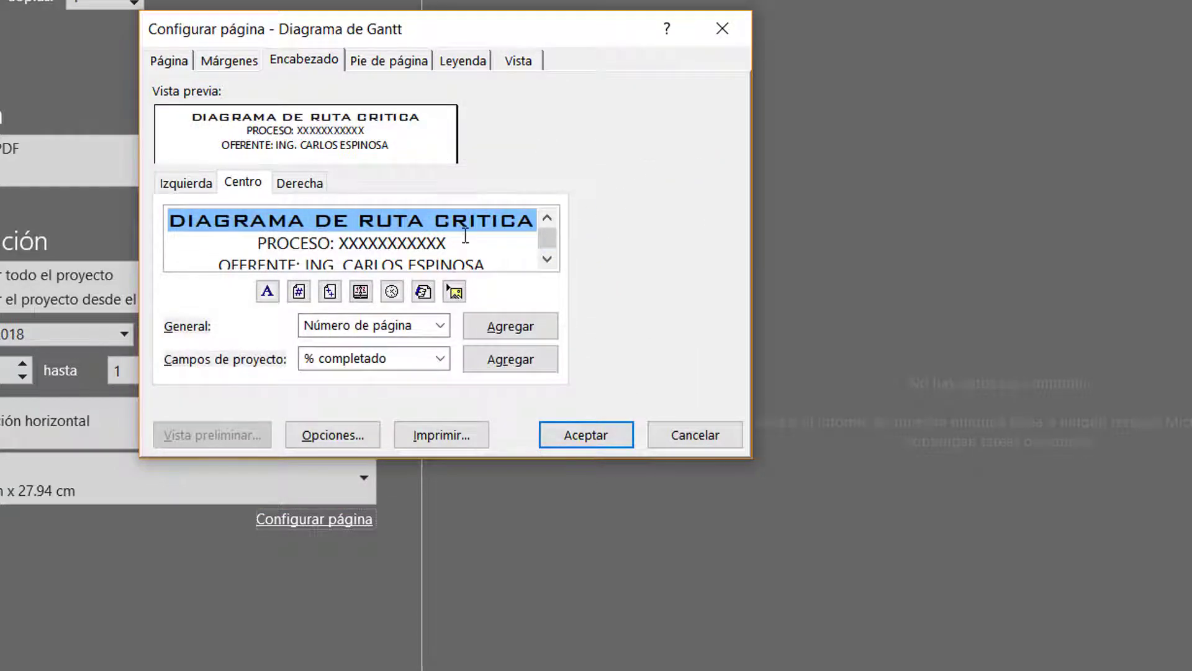
Format the "PROCESO" and "OFERENTE" lines of the centre header in style Negrita, size 12
left_click(239, 250)
left_click_drag(240, 254, 287, 264)
key("ctrl+c")
left_click(267, 291)
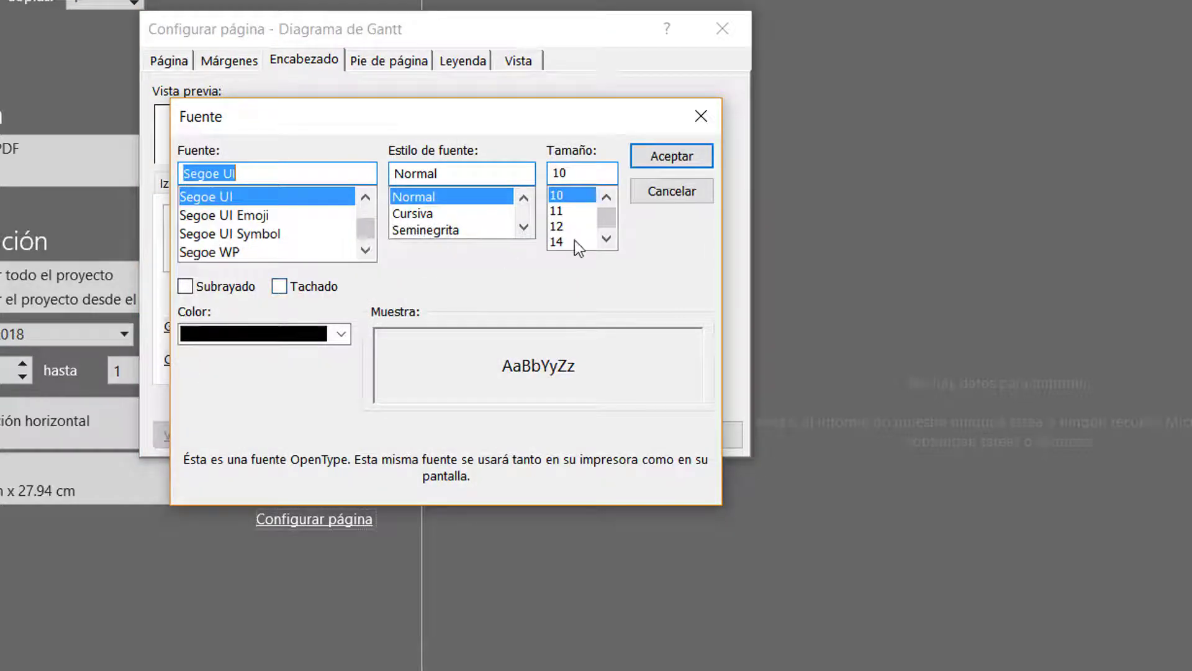
left_click(522, 229)
left_click(523, 229)
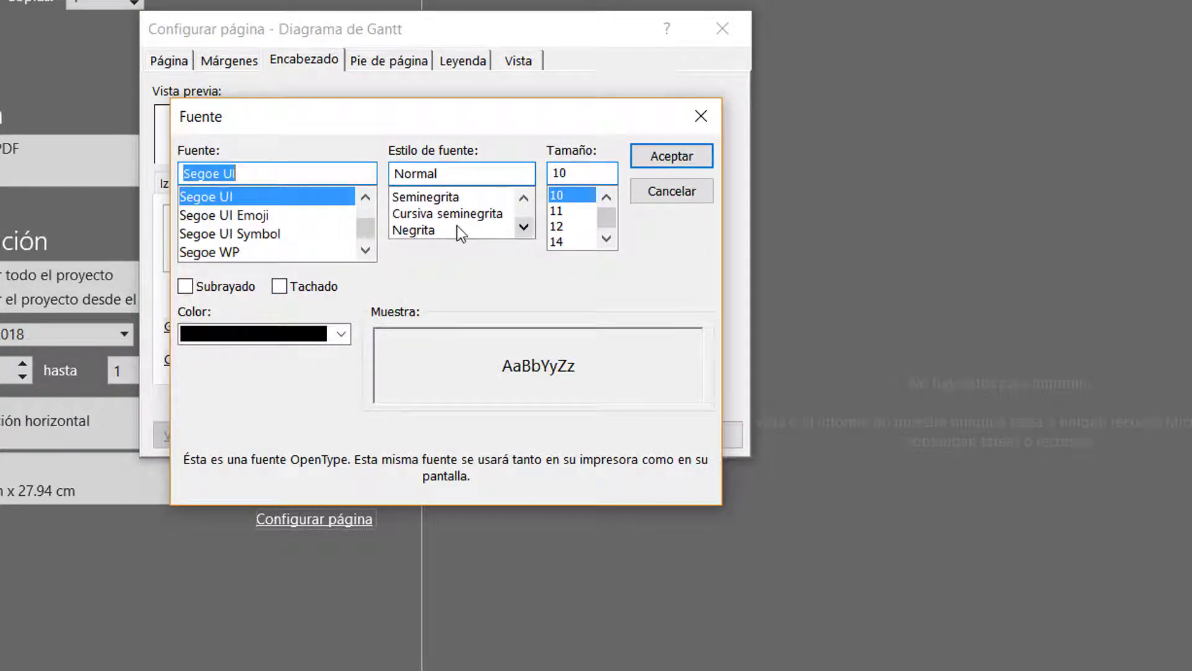
left_click(457, 229)
left_click(557, 226)
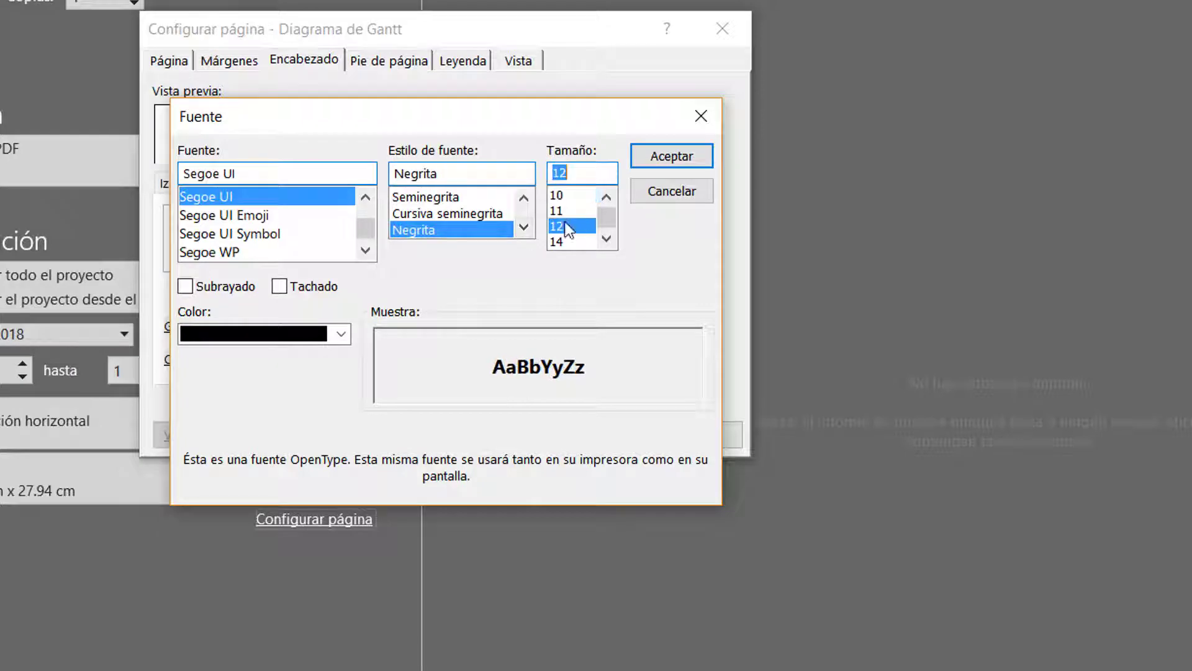
left_click(654, 161)
left_click(473, 254)
Set the font size of the header title "DIAGRAMA DE RUTA CRITICA" to 18
scroll(473, 253, "up", 1)
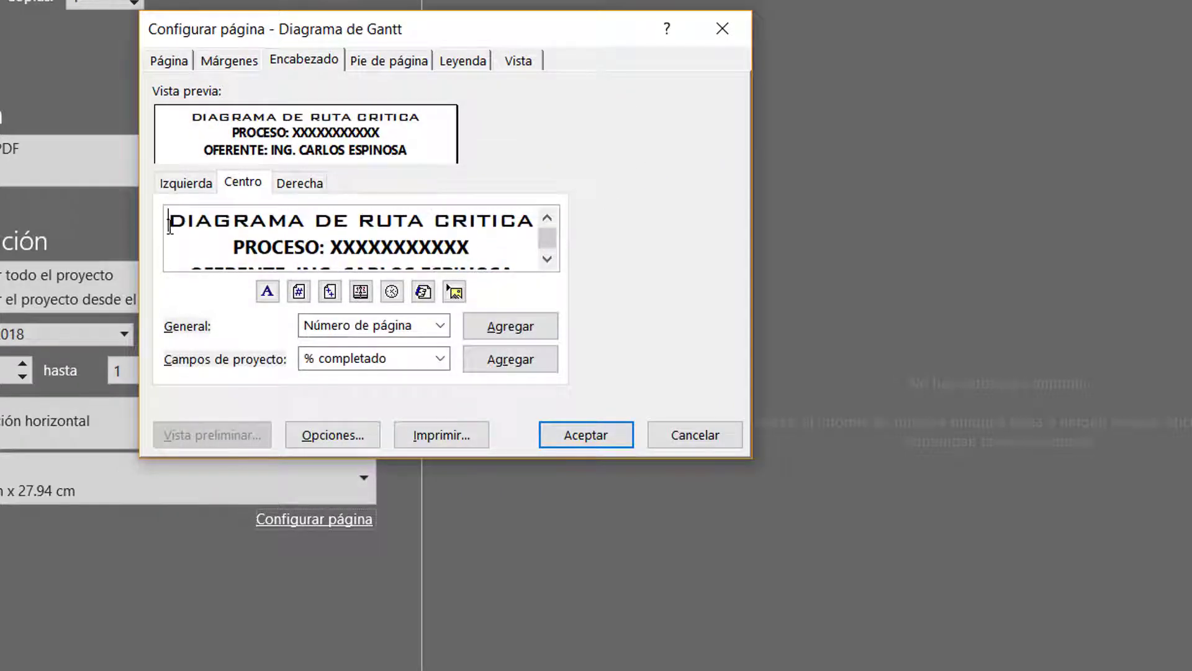
left_click_drag(168, 221, 635, 212)
left_click(267, 291)
left_click(639, 228)
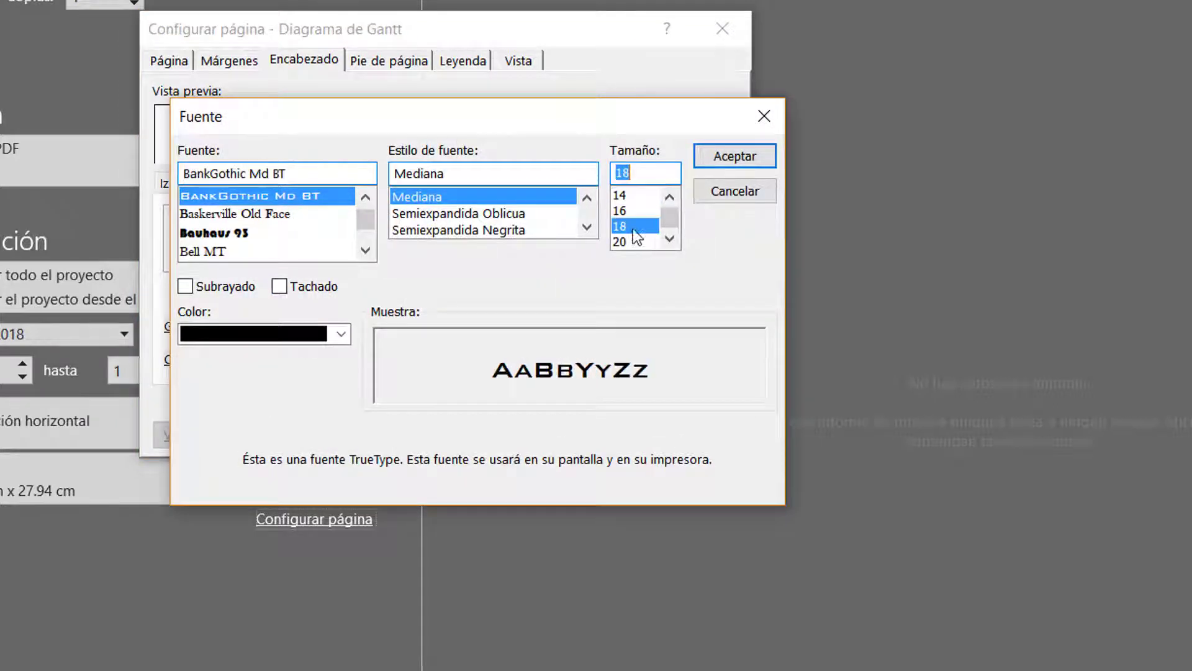
left_click(714, 155)
scroll(460, 251, "down", 1)
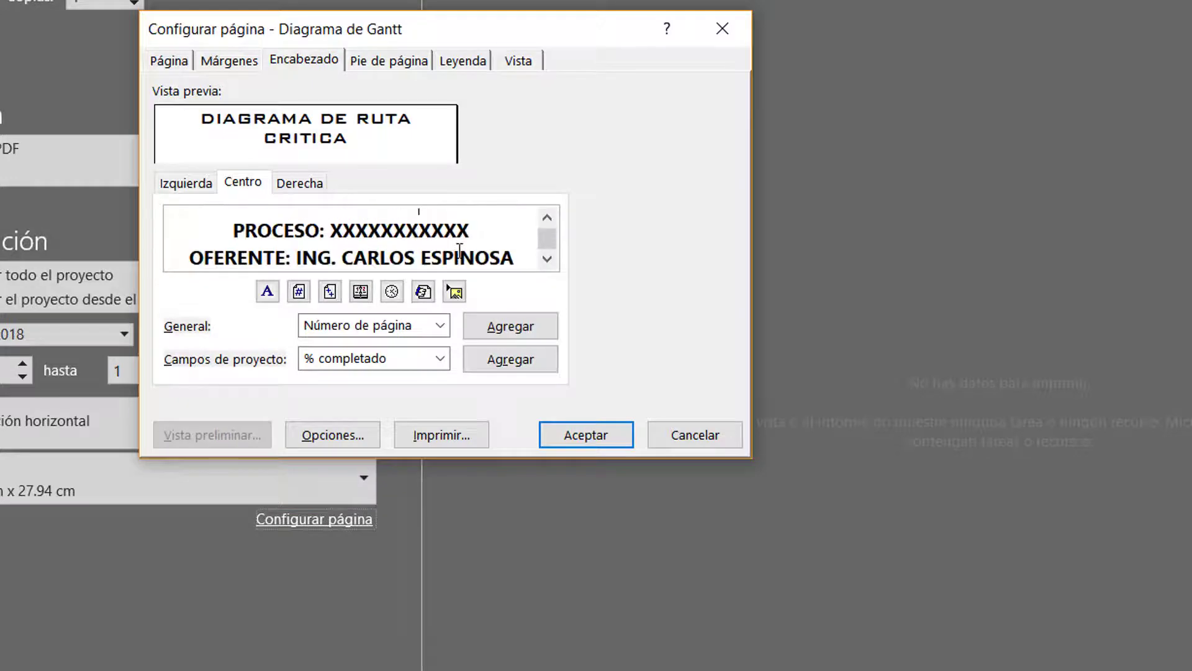
scroll(459, 250, "up", 1)
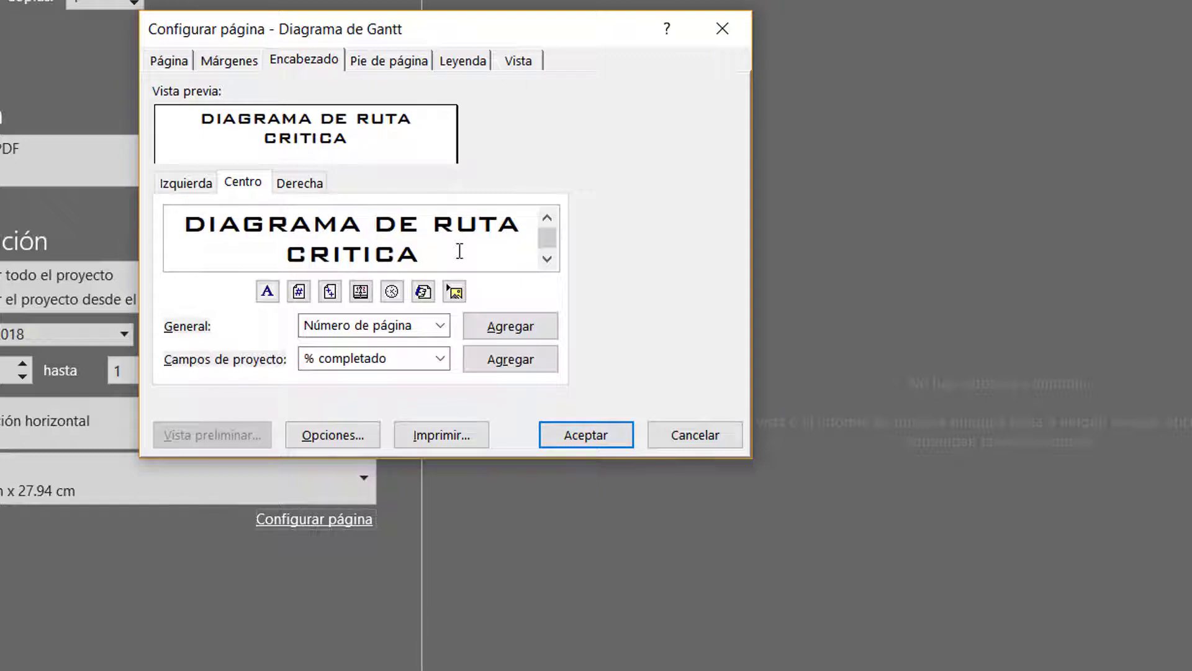
scroll(460, 251, "down", 1)
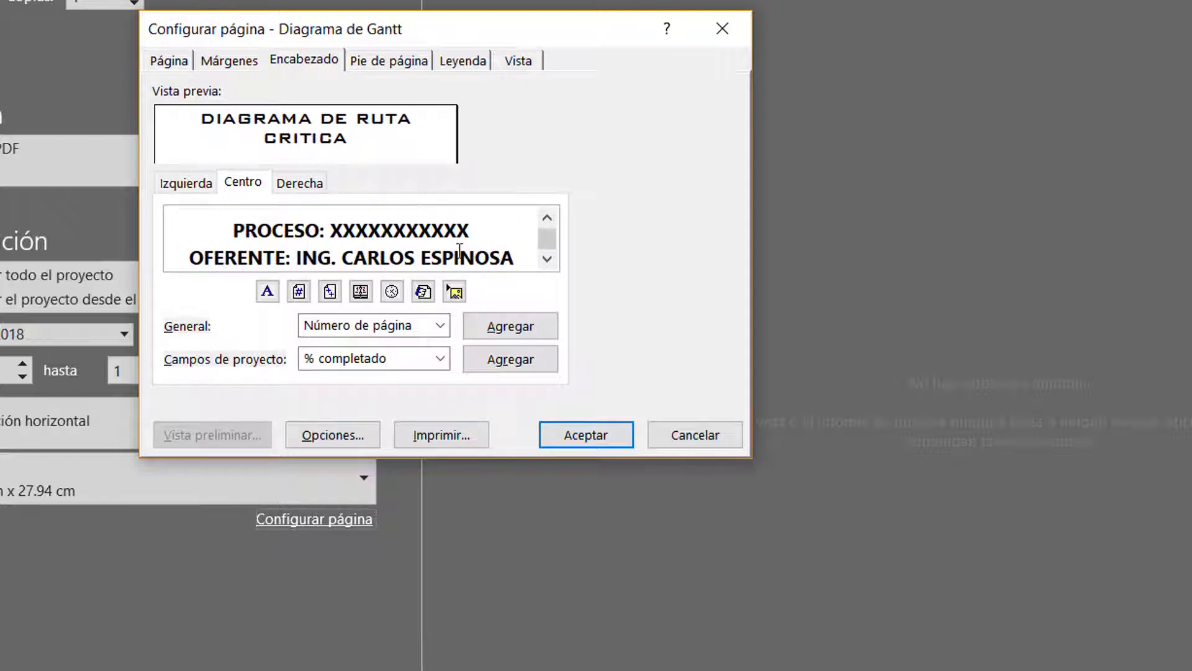
scroll(460, 250, "up", 1)
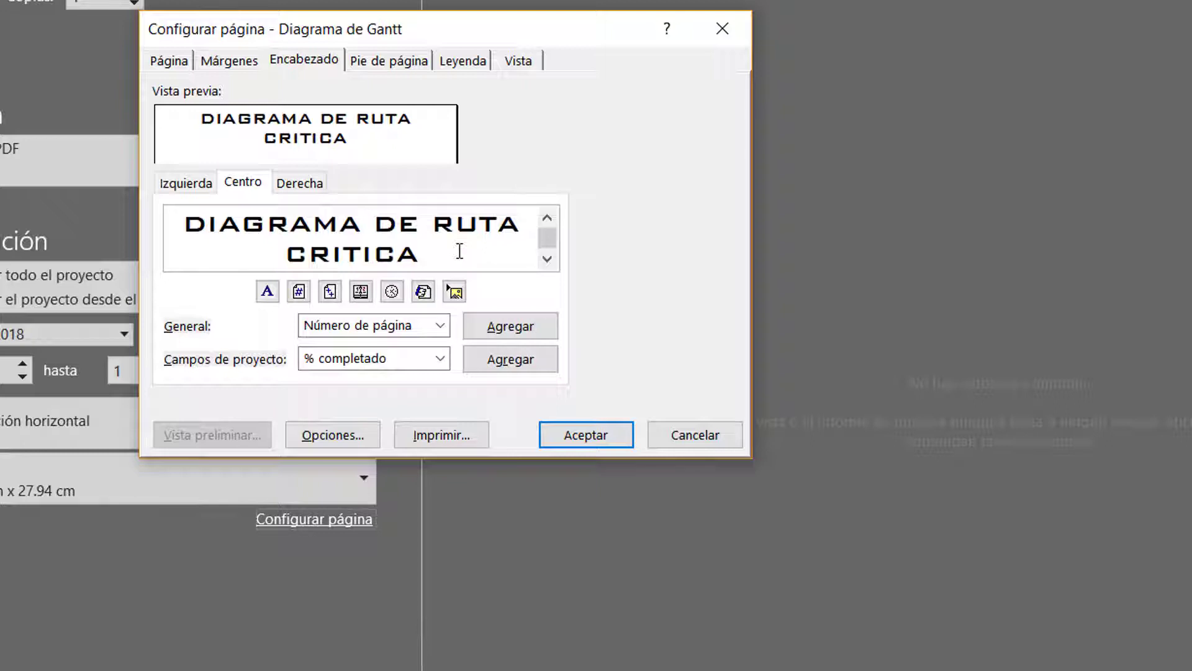
key("ctrl+v")
key("ctrl+z")
Extend the centre footer with "de" and the total page count field, making it "Página &[Página] de &[Páginas]"
left_click(395, 65)
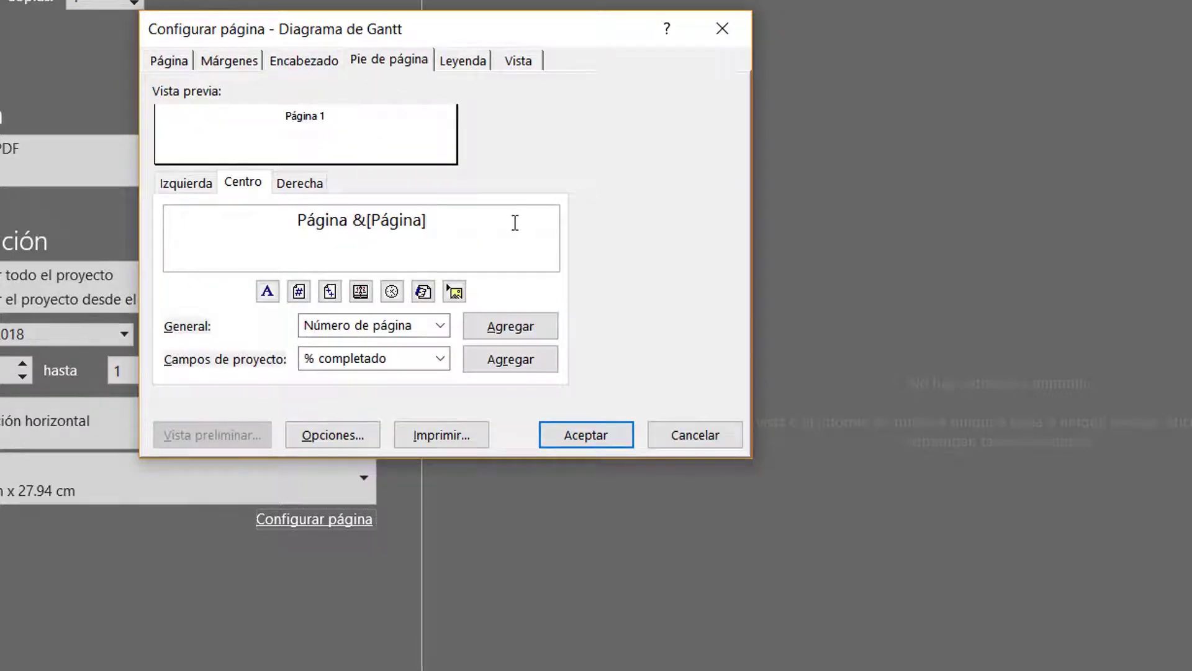
type("DE")
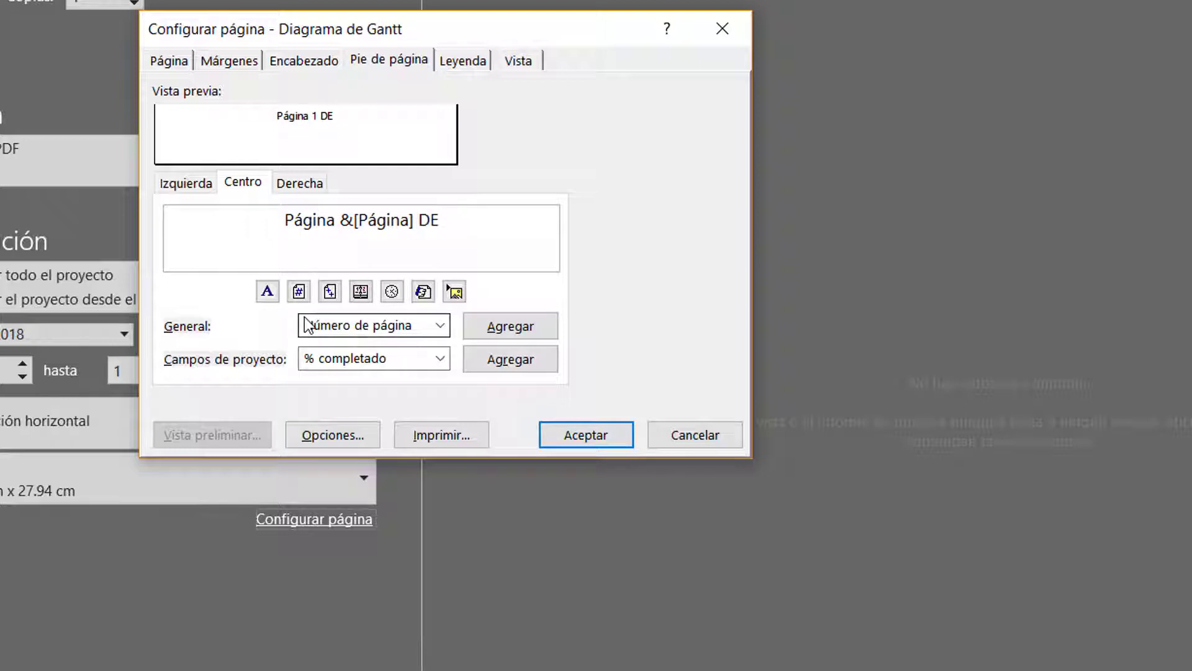
key("BackSpace")
key("BackSpace")
key("BackSpace")
type("de")
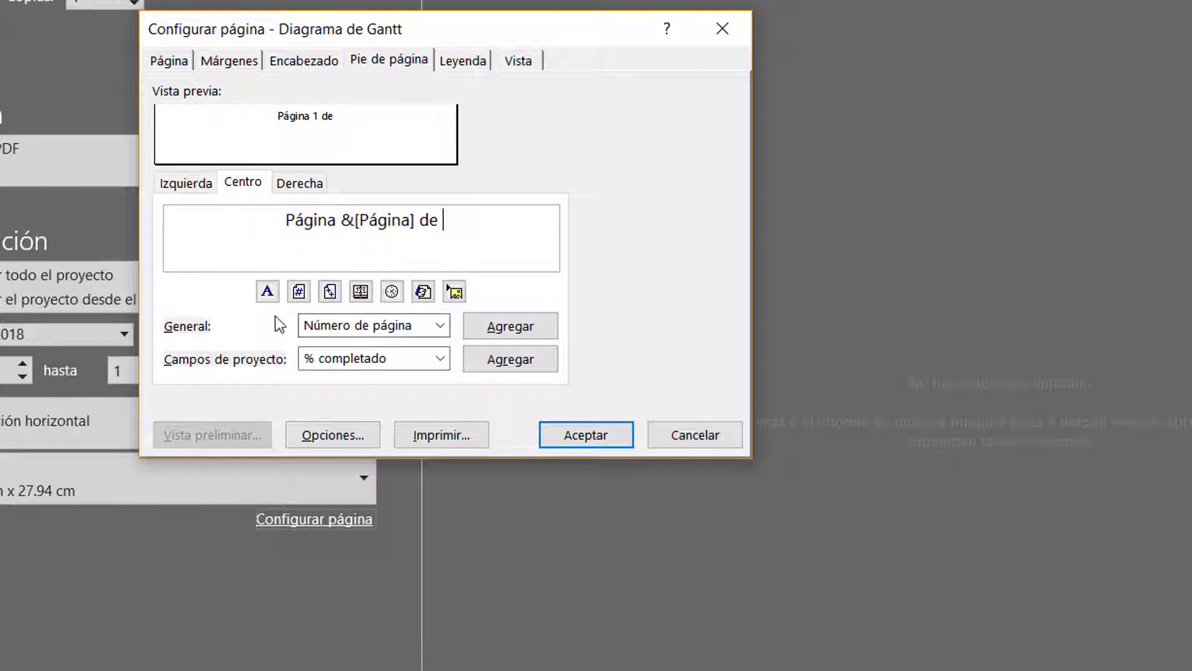
left_click(327, 297)
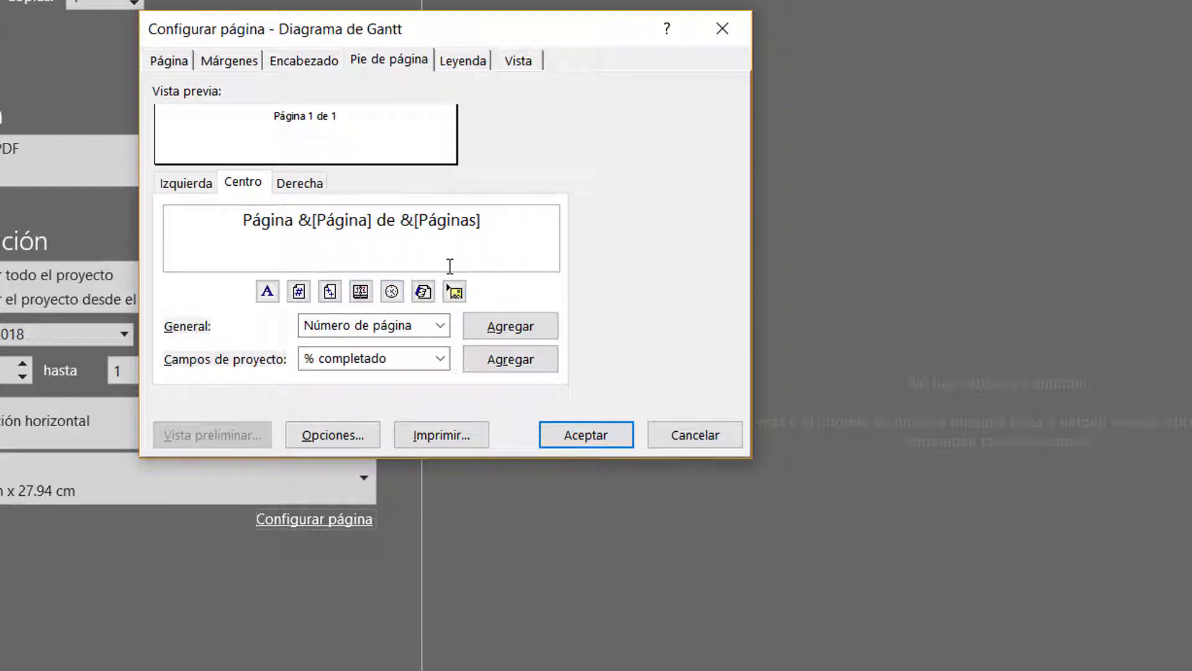
Examine the legend's left, centre and right sections, its page placement option and its width setting
left_click(467, 62)
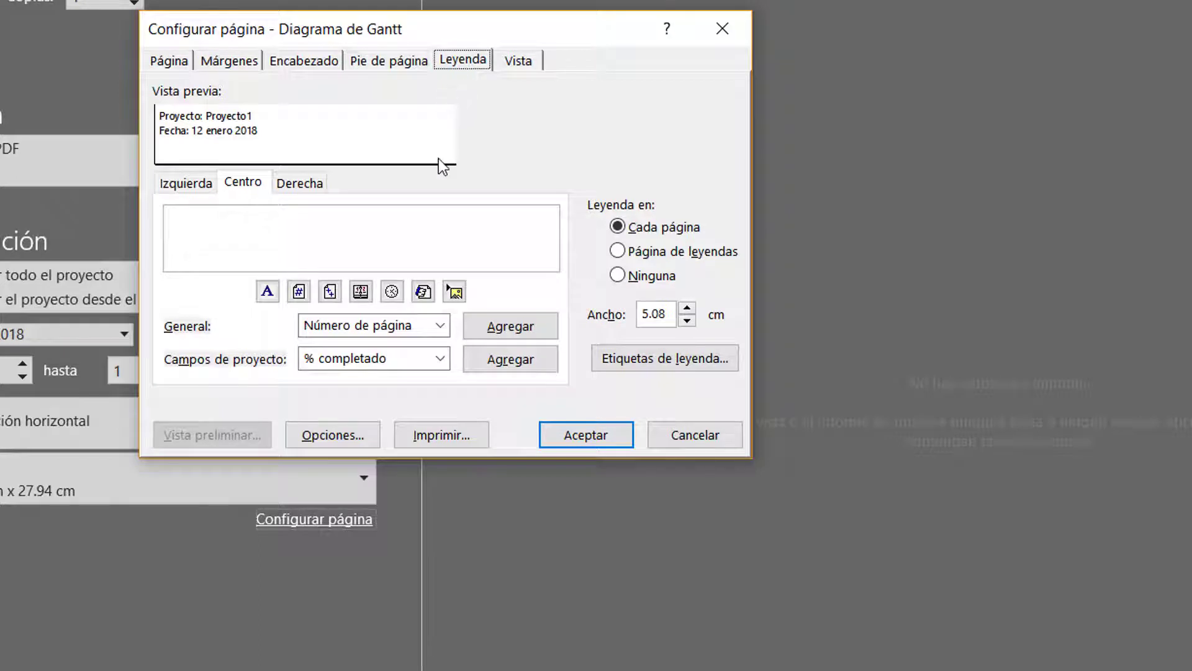
left_click(425, 223)
left_click(185, 182)
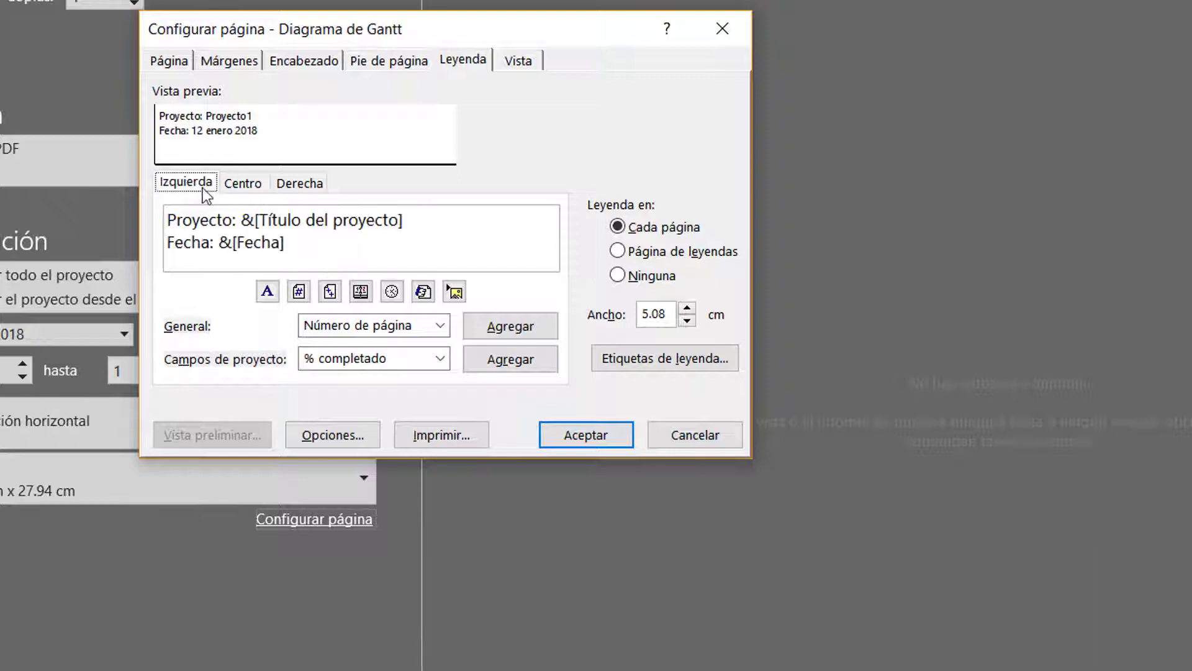
left_click(242, 184)
left_click(300, 184)
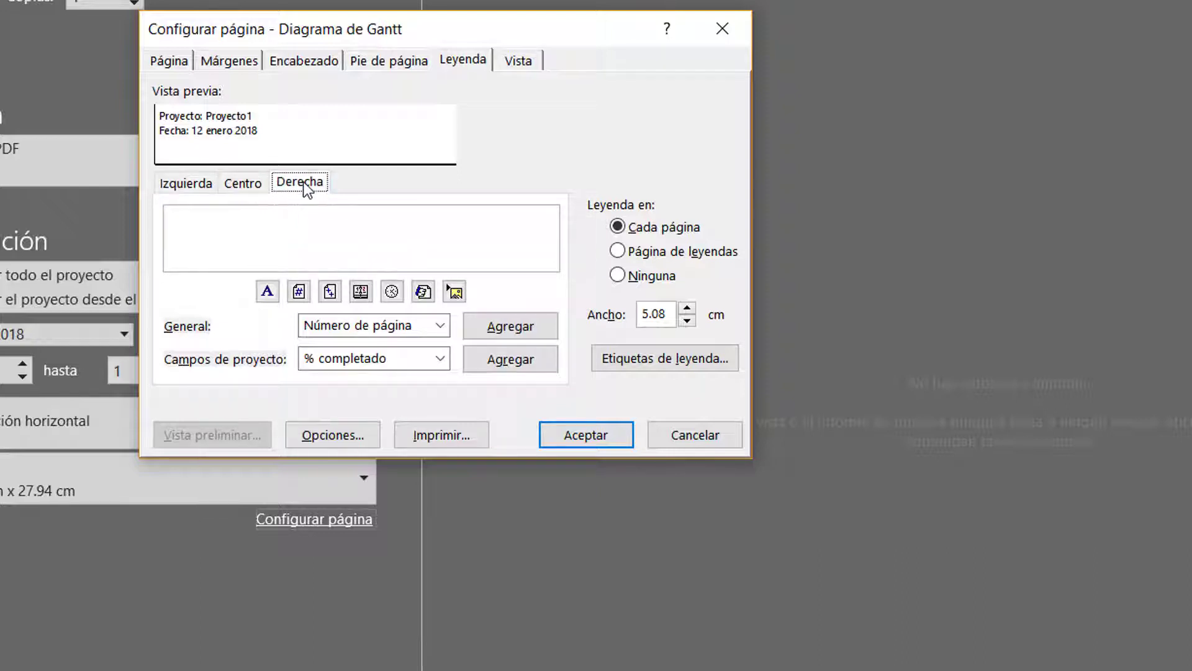
left_click(252, 184)
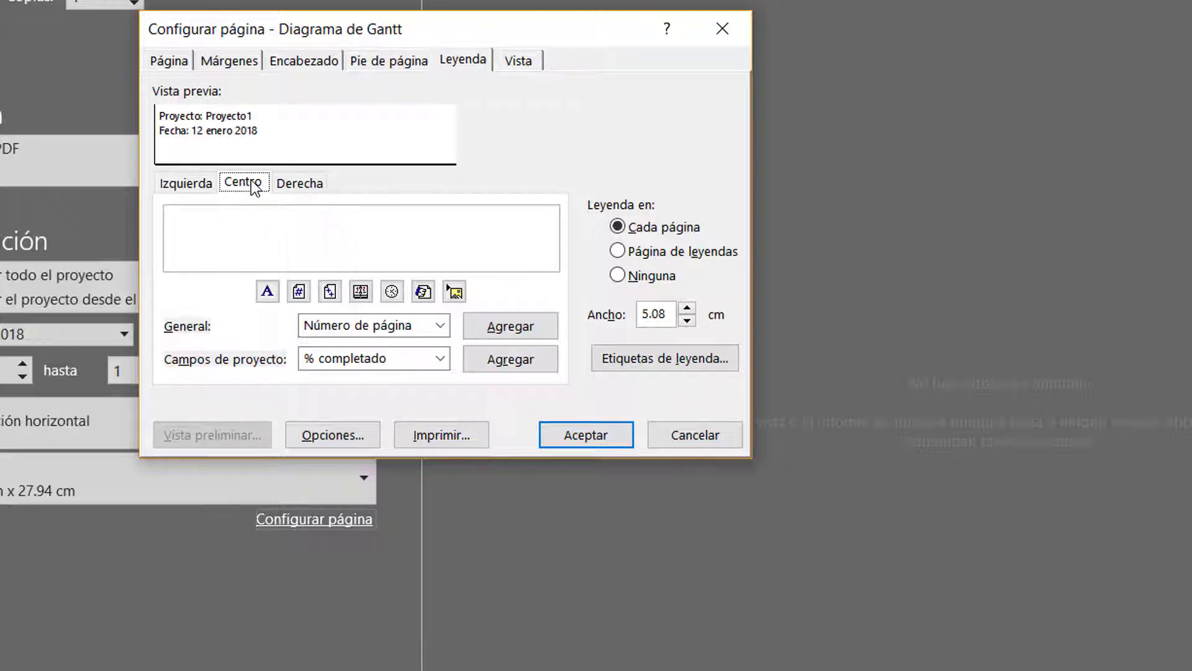
left_click(284, 234)
left_click(178, 185)
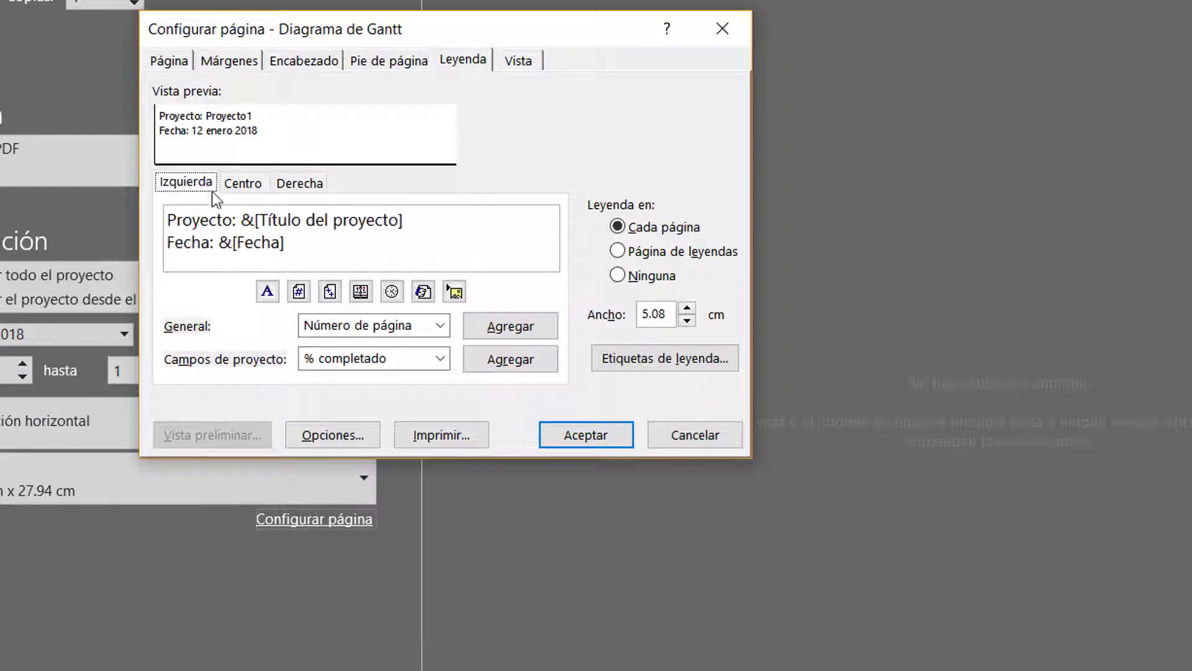
left_click(233, 183)
left_click(285, 185)
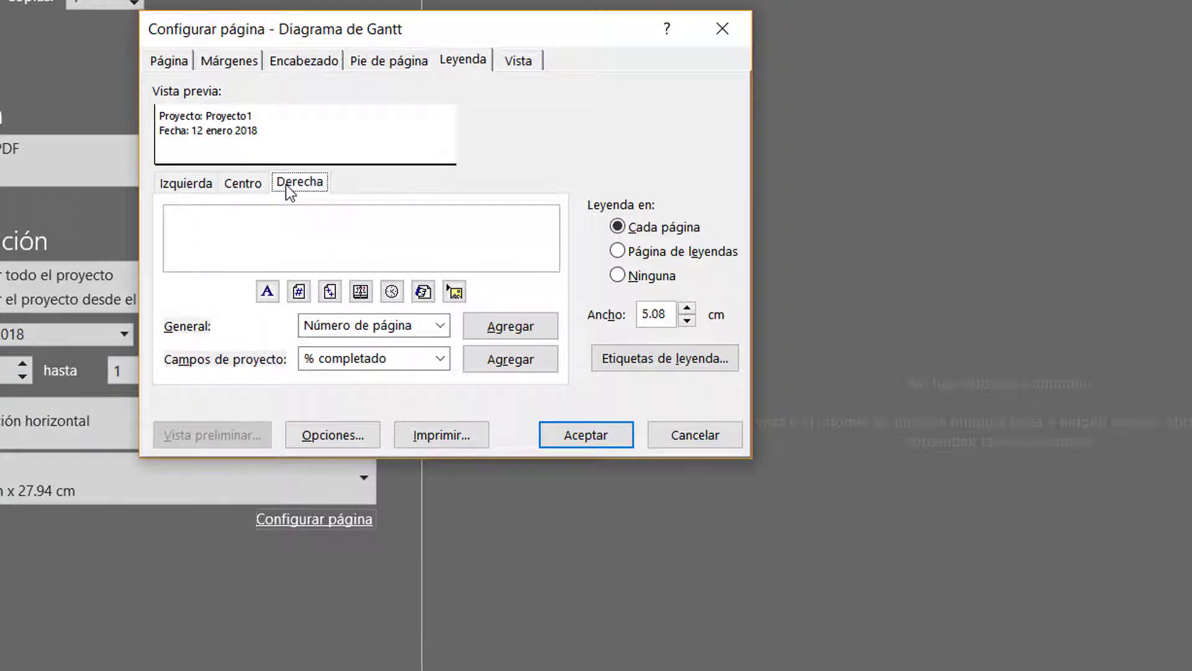
left_click(650, 229)
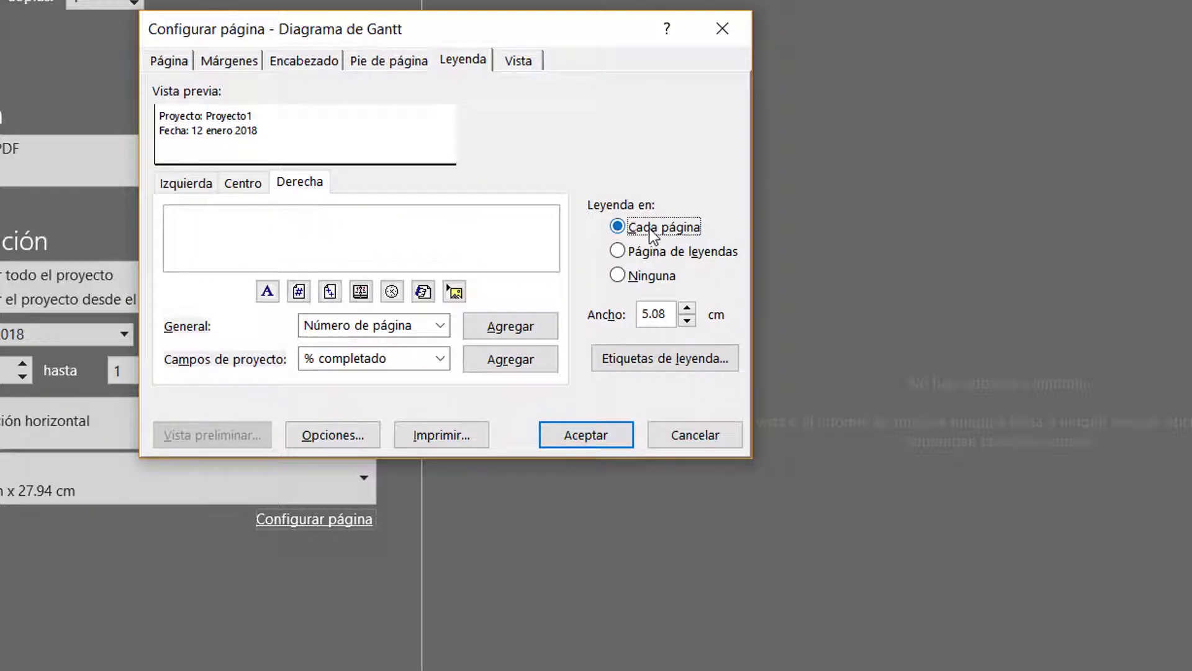
left_click(661, 313)
Enable printing the first 3 columns on all pages, disable printing blank pages, and apply the page setup
left_click(516, 61)
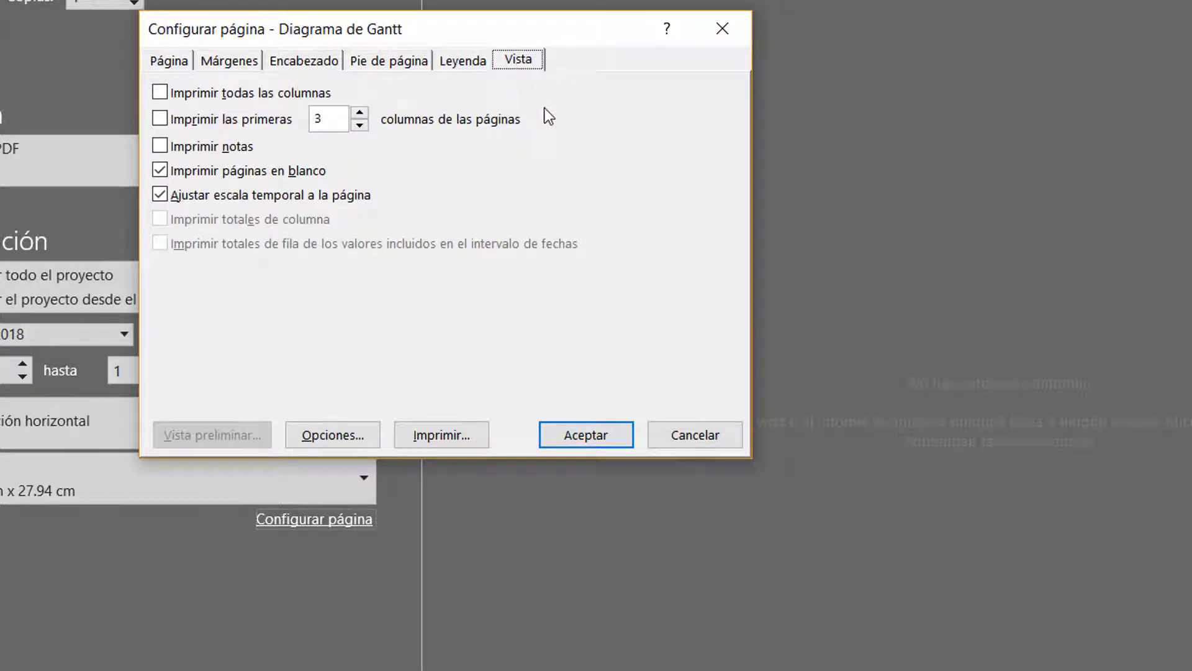
left_click(199, 124)
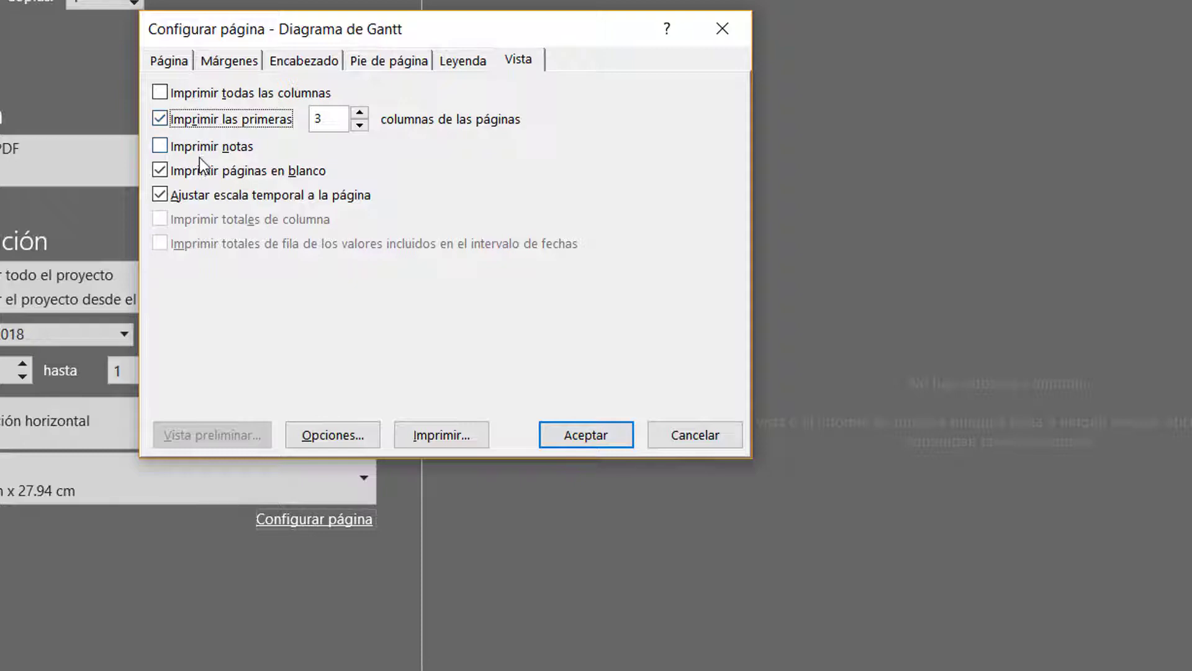
left_click(169, 172)
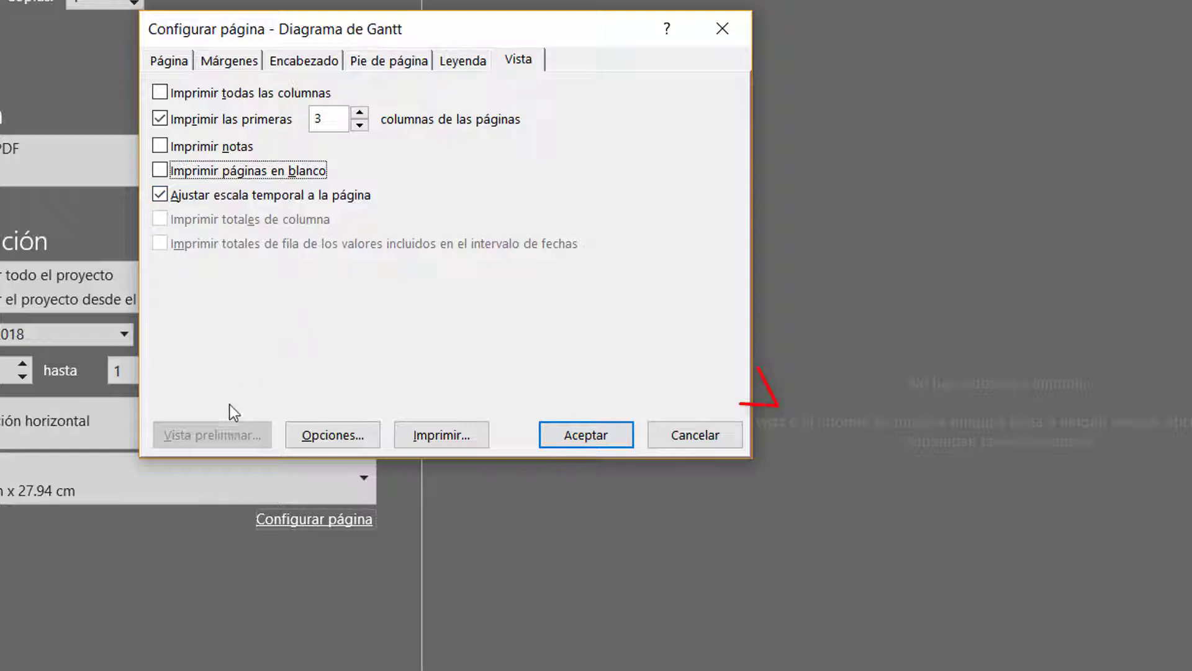
left_click(589, 439)
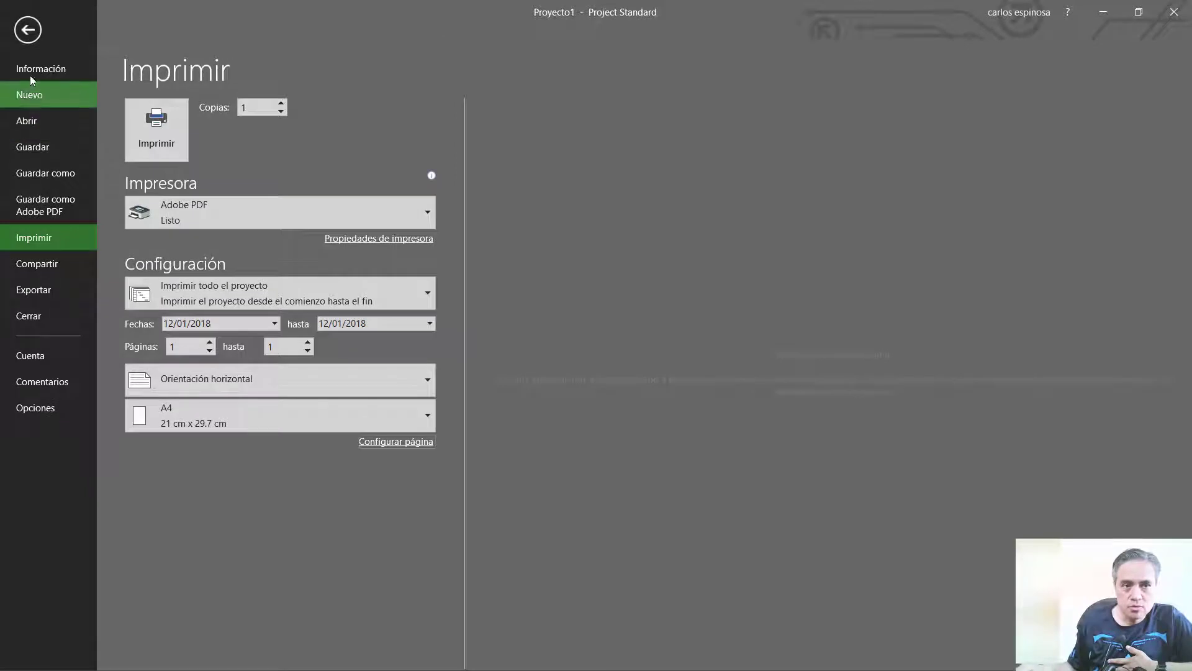
Return to the Gantt chart and try to open its print preview
left_click(29, 35)
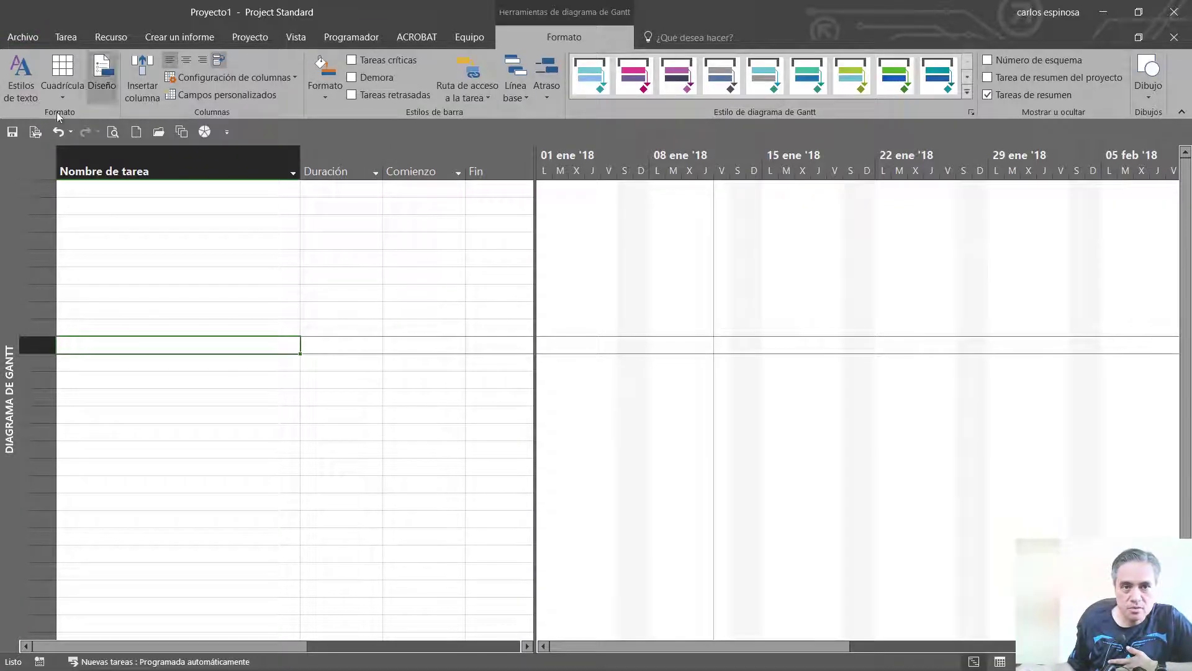
left_click(112, 132)
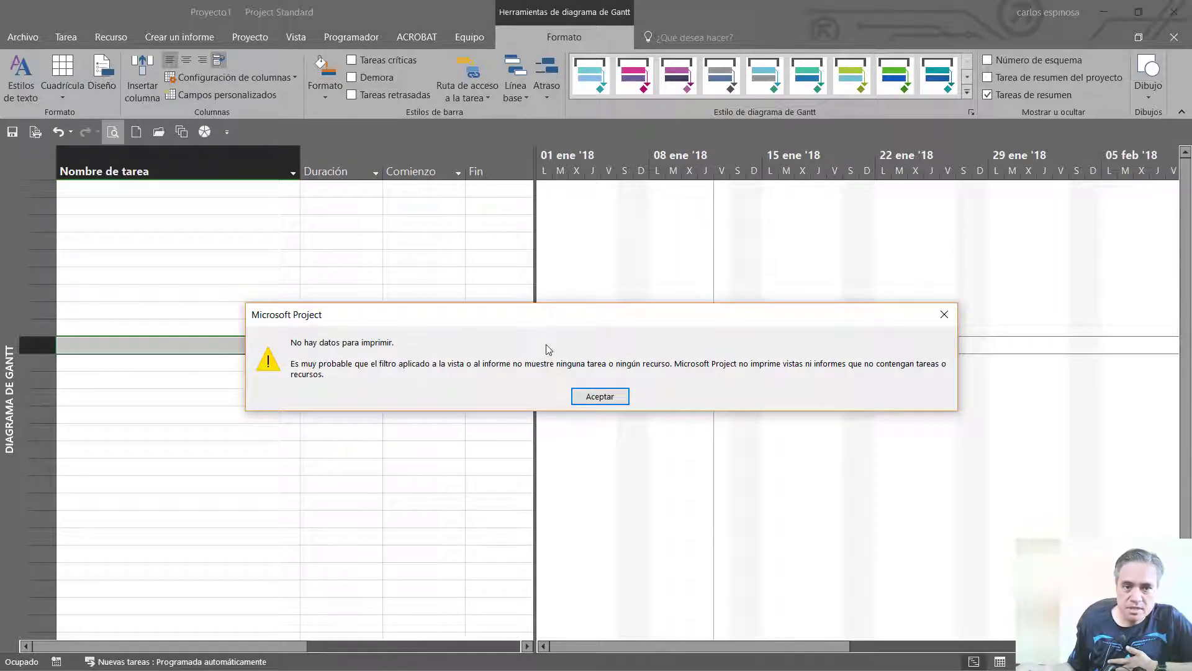
left_click(587, 400)
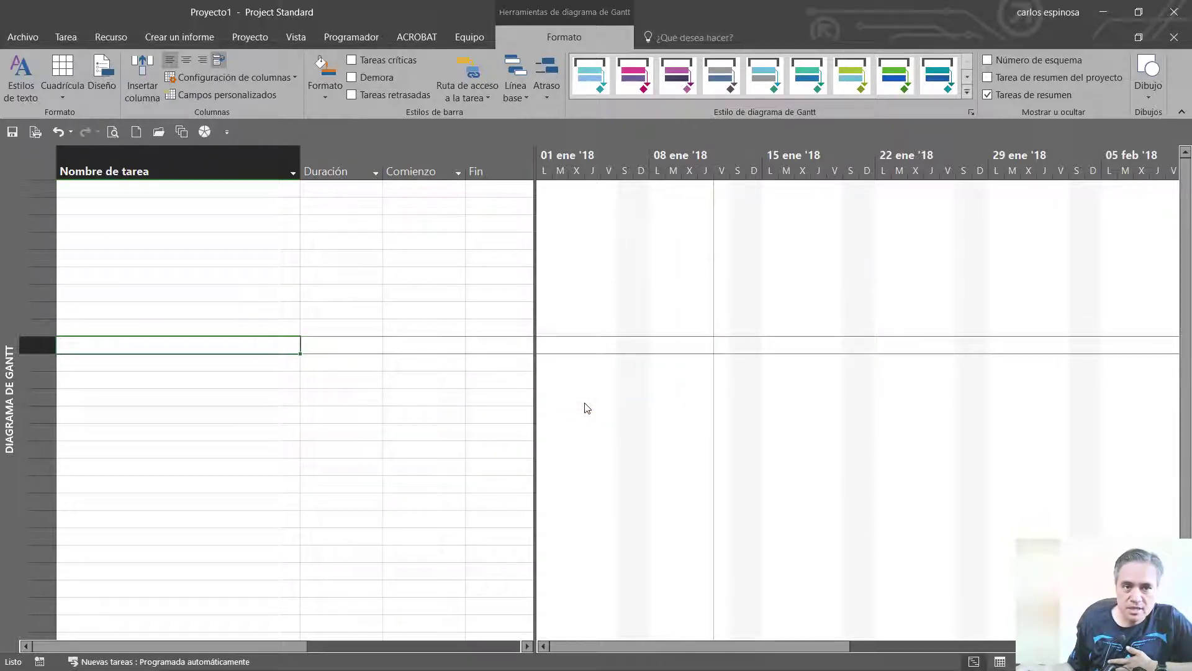
Add a placeholder task named "dddddd" in the first row of the task table
left_click(232, 194)
type("d")
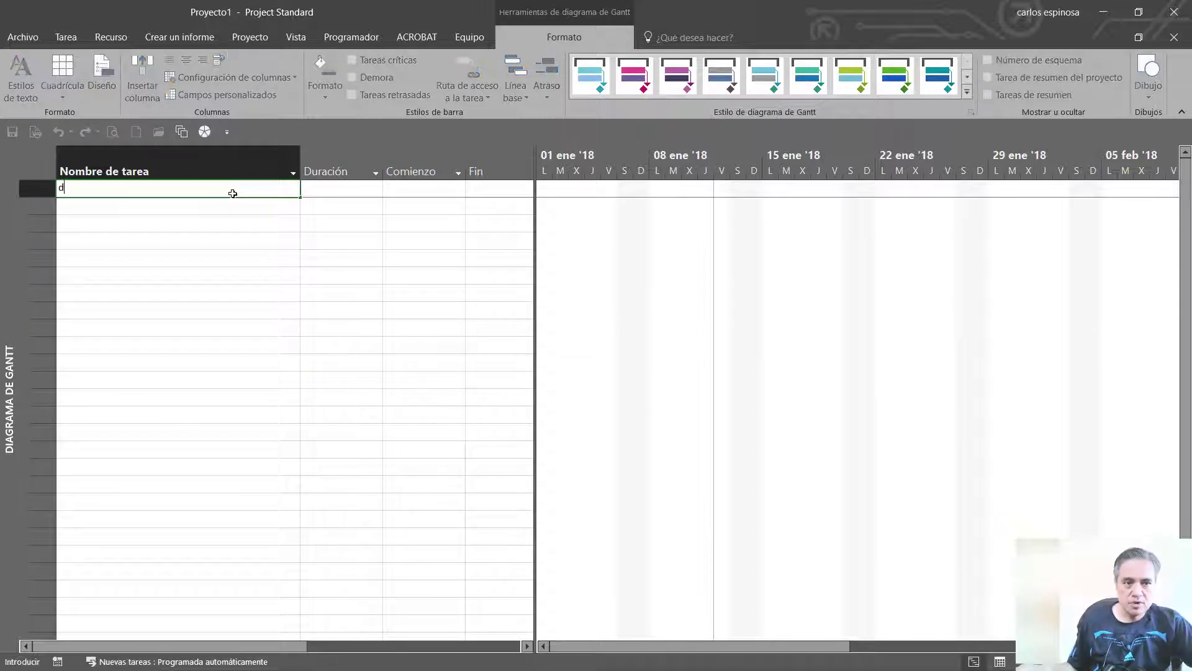
type("ddddd")
left_click(231, 257)
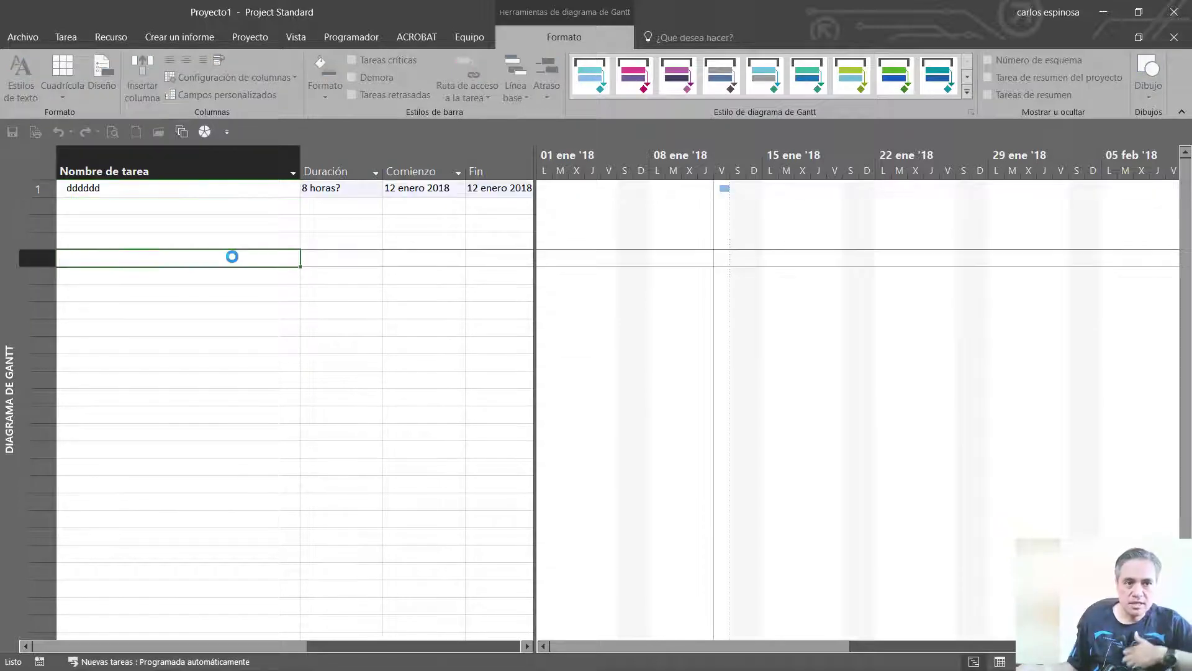
Check the header, legend and footer in the print preview, then return to the Gantt chart
left_click(116, 133)
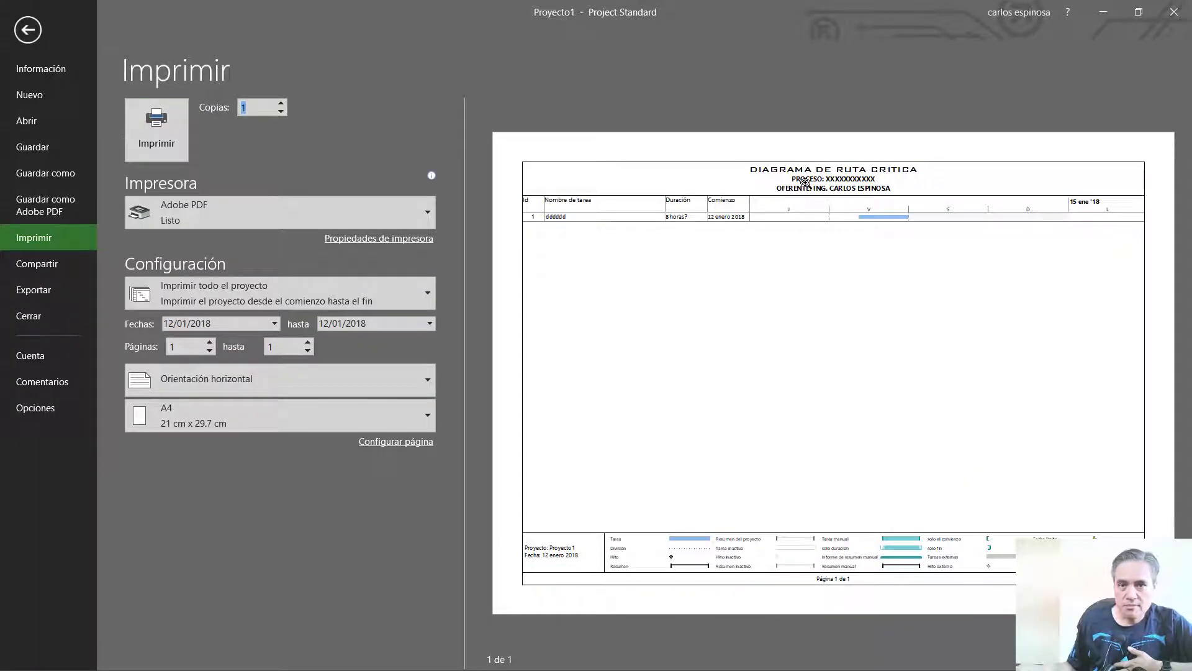
left_click(803, 203)
left_click(803, 202)
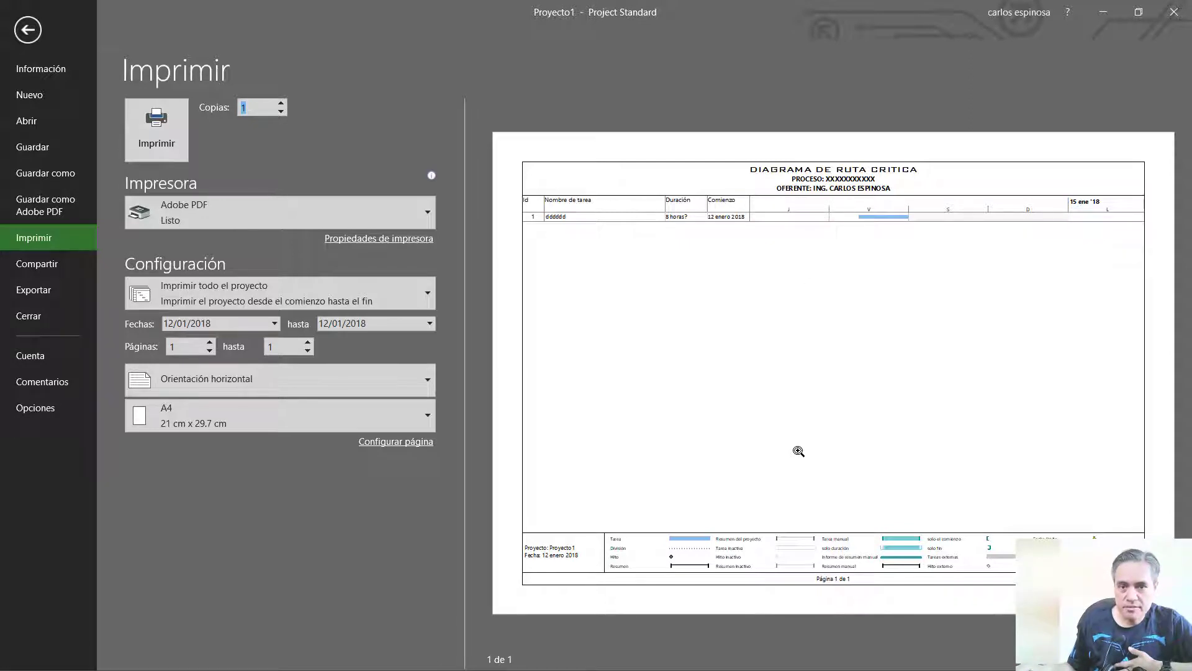
key("Escape")
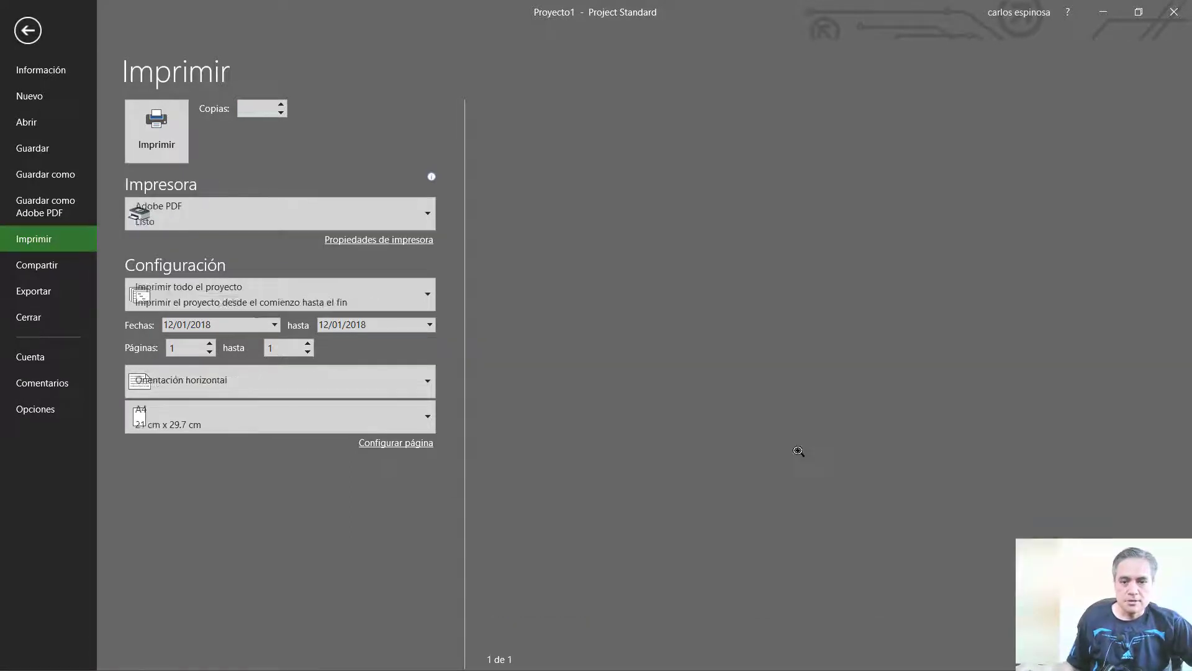
Delete the placeholder task "dddddd" from the first row of the Gantt task table
left_click(136, 194)
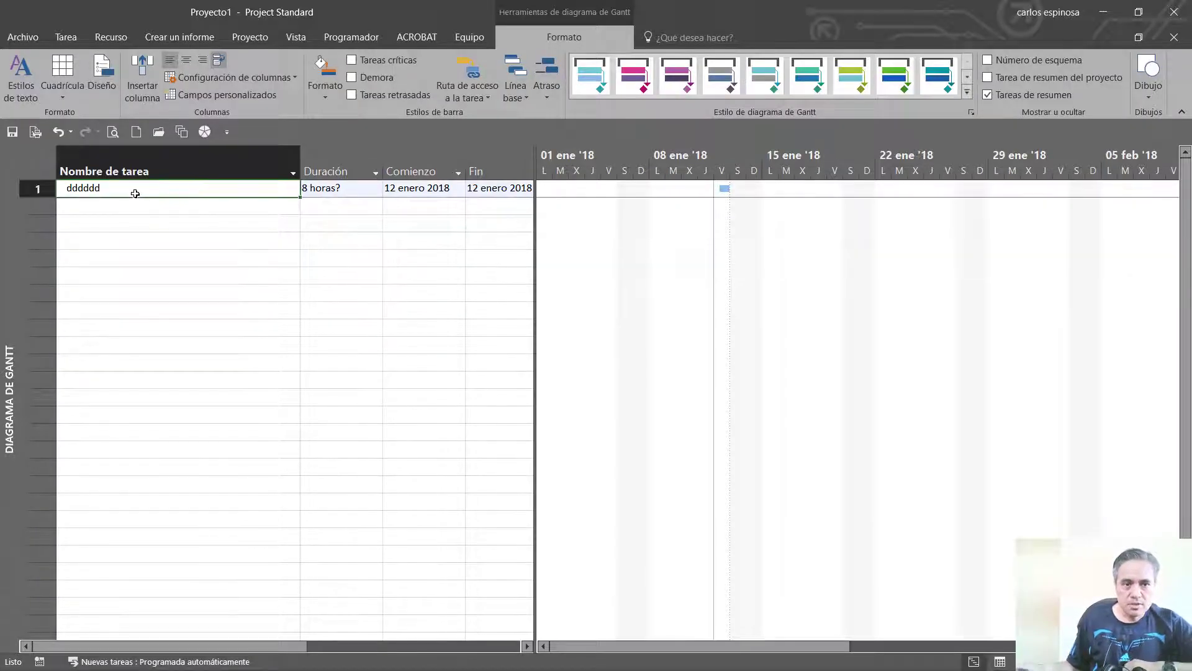
key("BackSpace")
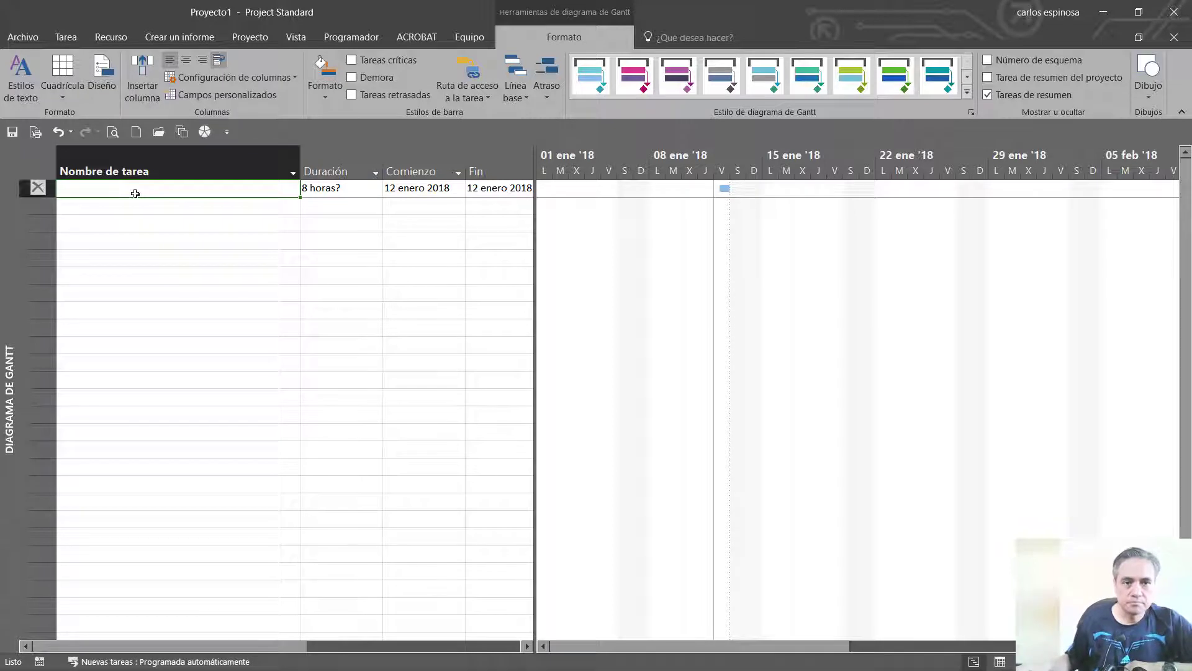
left_click(32, 190)
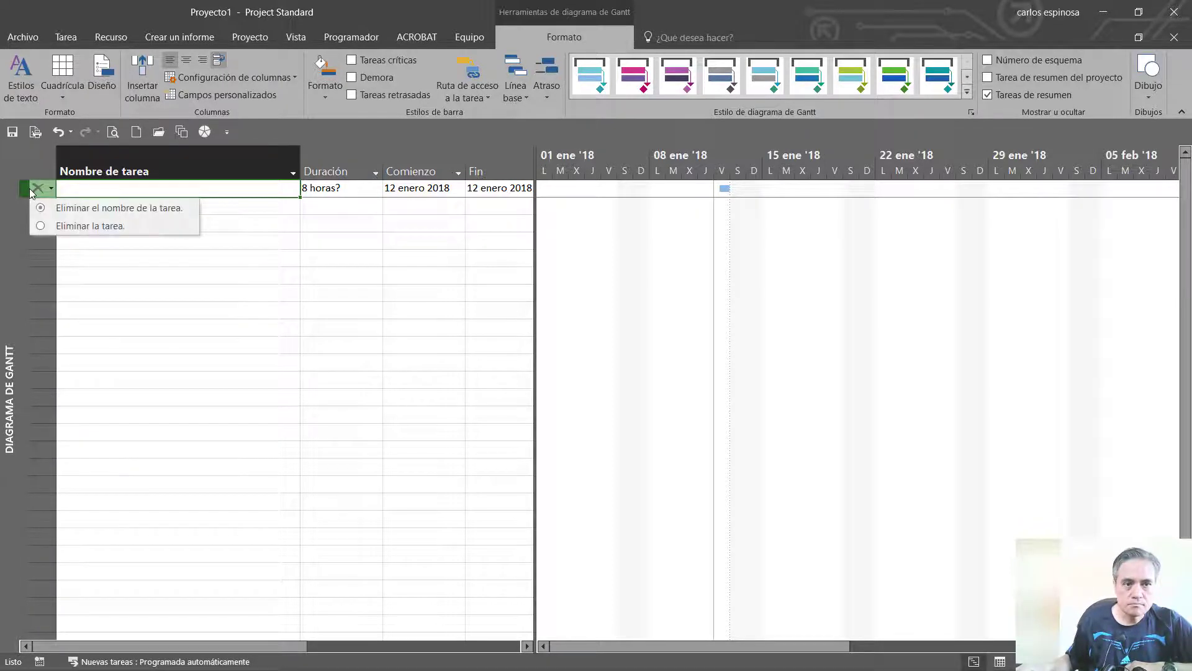
left_click(69, 226)
left_click(81, 226)
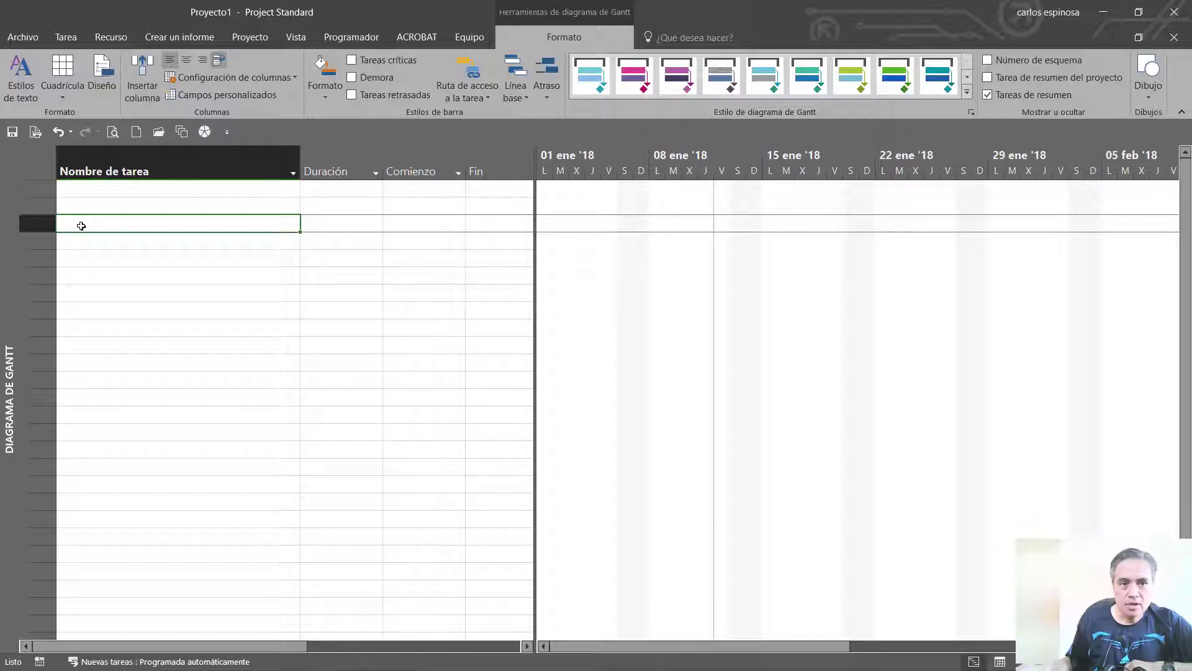
key("ctrl+s")
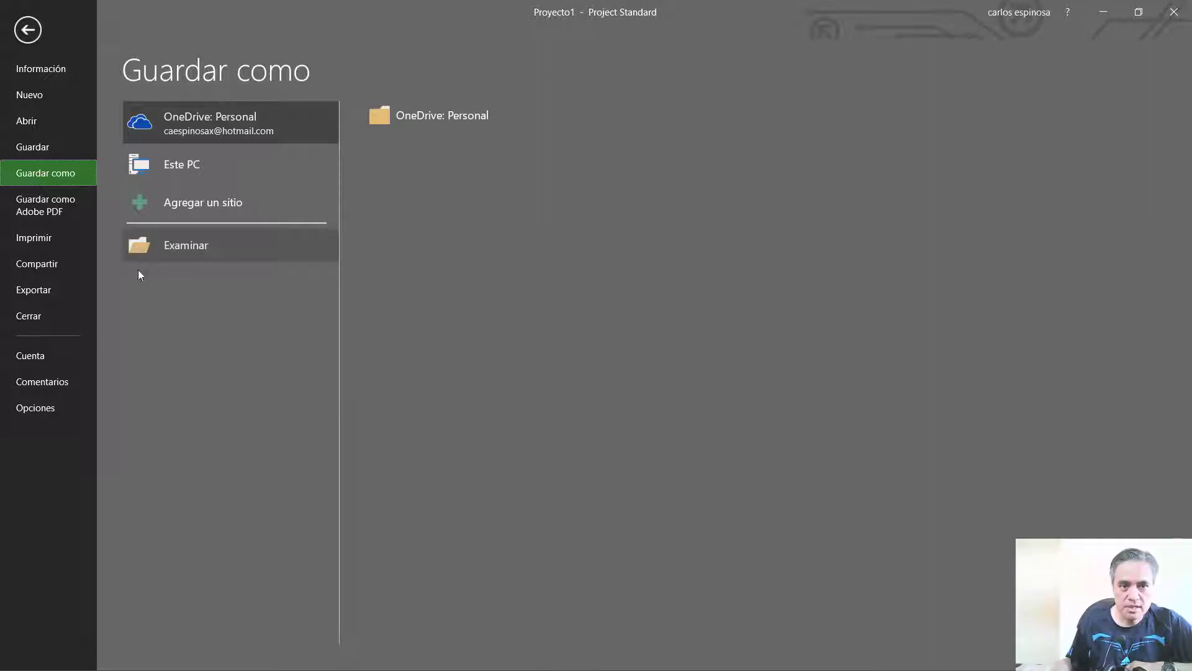
left_click(25, 32)
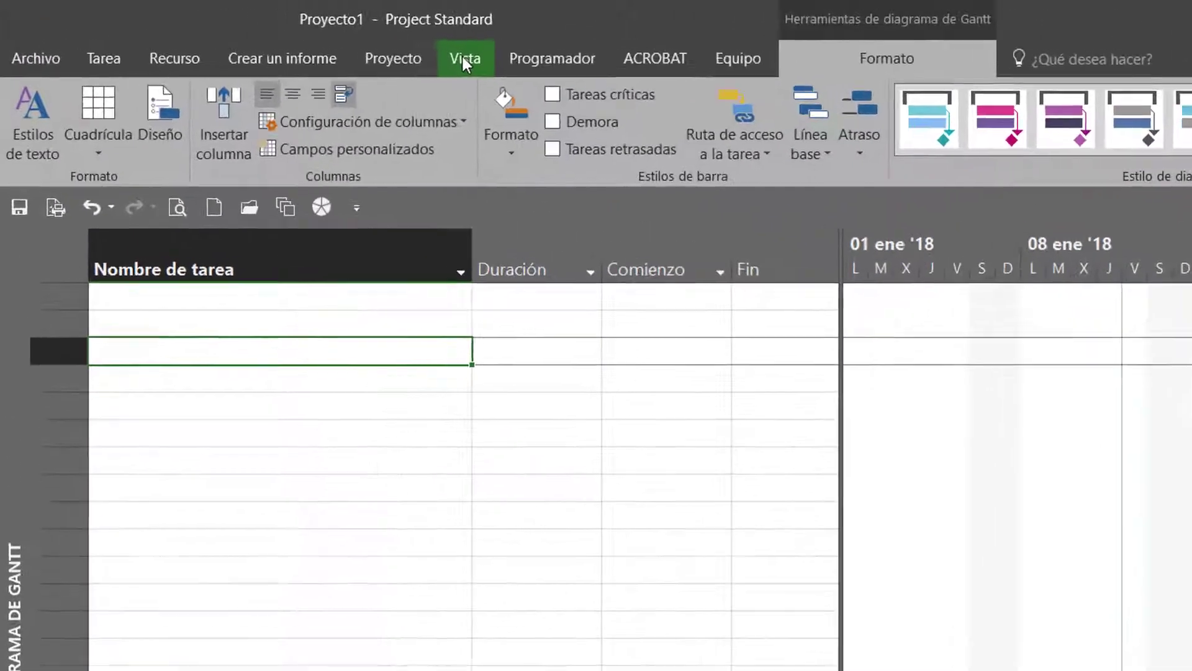
Switch to the Resource Usage view (Uso de recursos) and slightly narrow its table pane
left_click(296, 37)
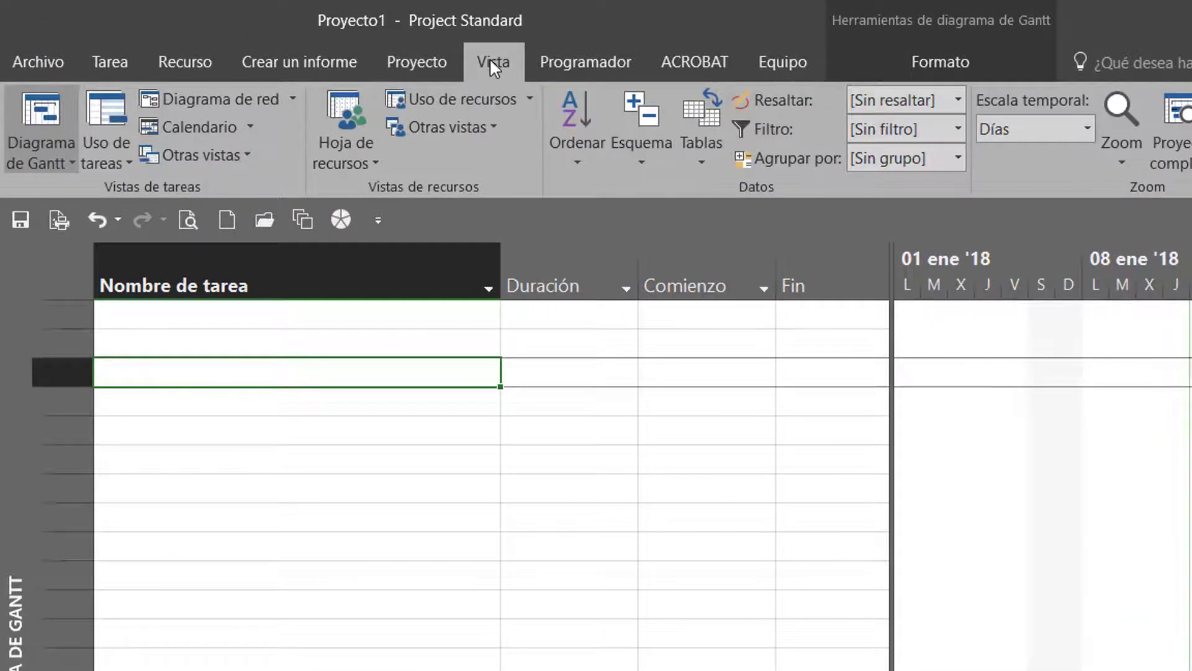
left_click(473, 98)
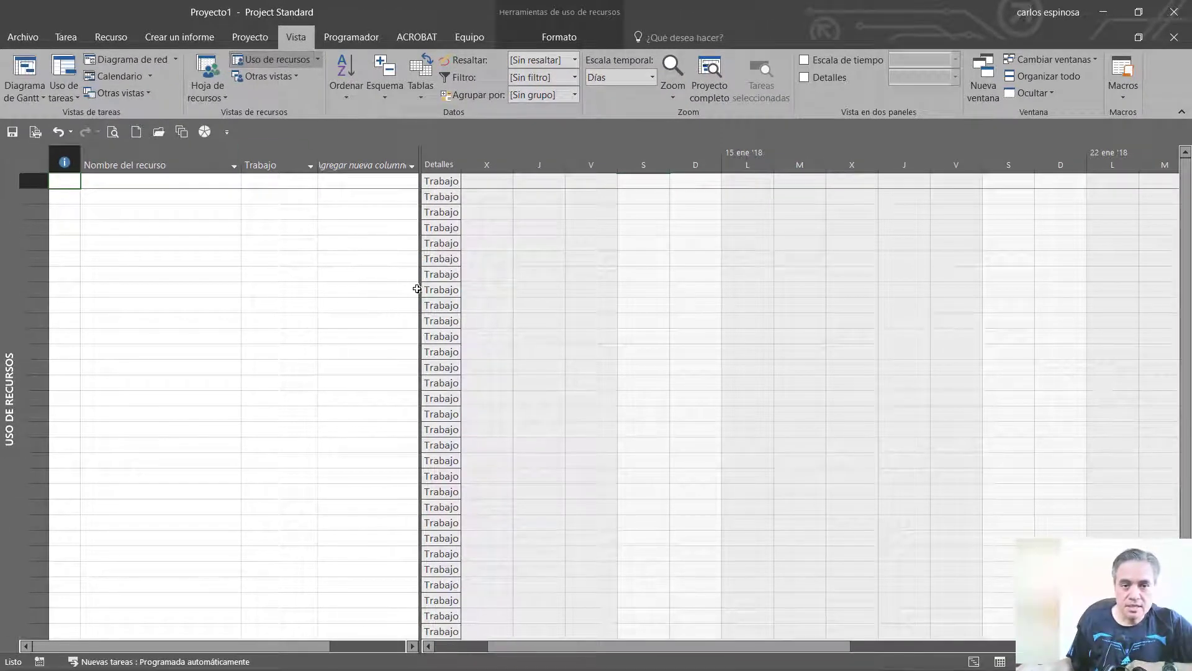
left_click_drag(420, 288, 407, 288)
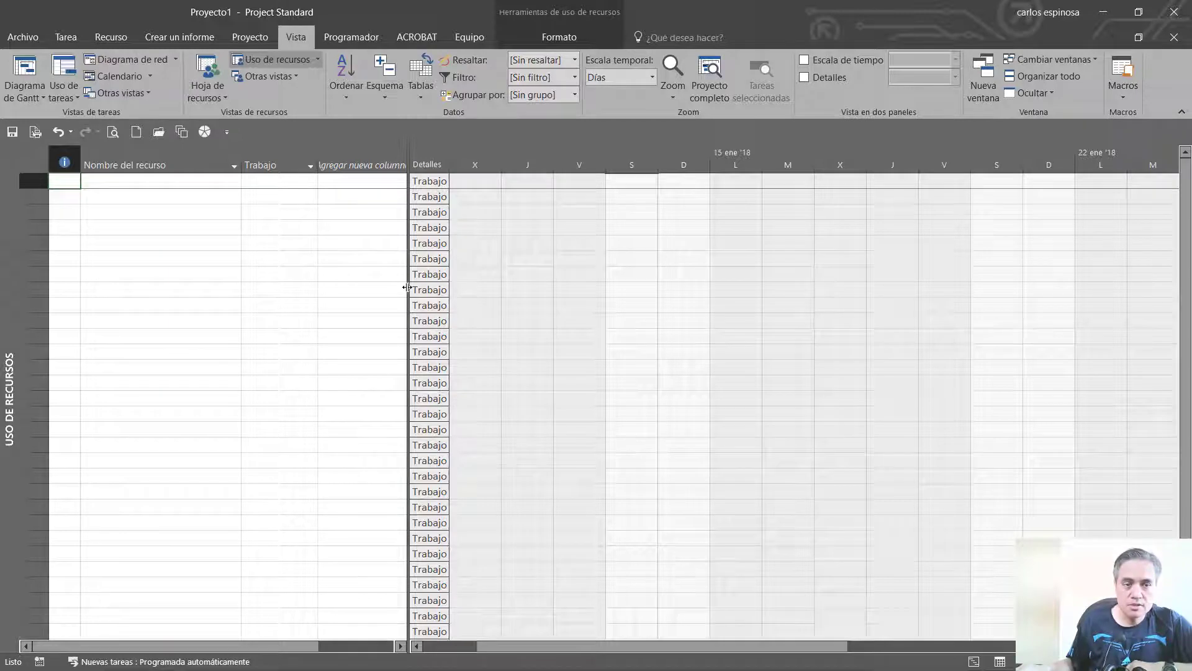
left_click(149, 166)
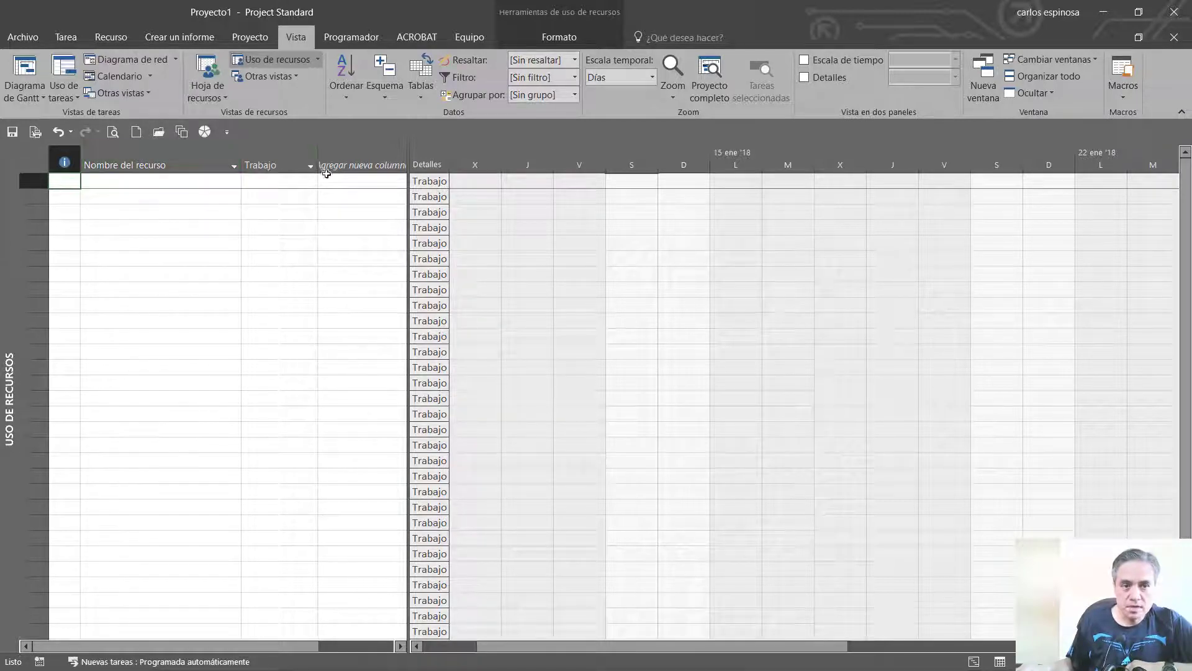
left_click(354, 166)
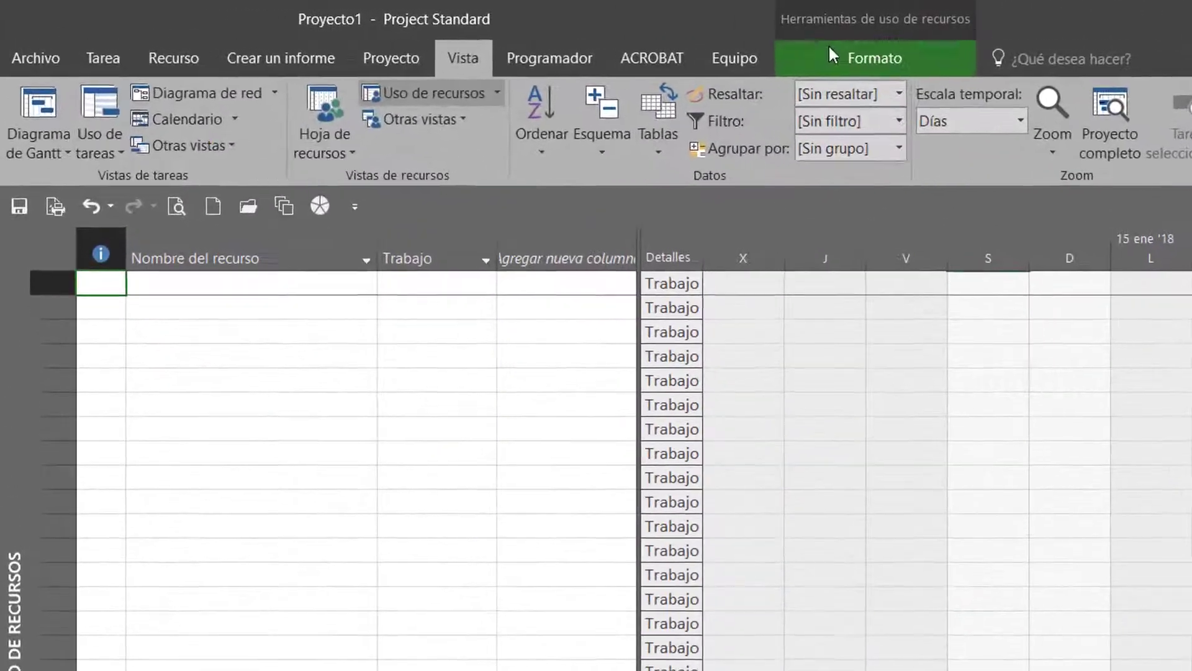
Set the text style of the row and column titles in the Resource Usage view to bold, size 11
left_click(534, 38)
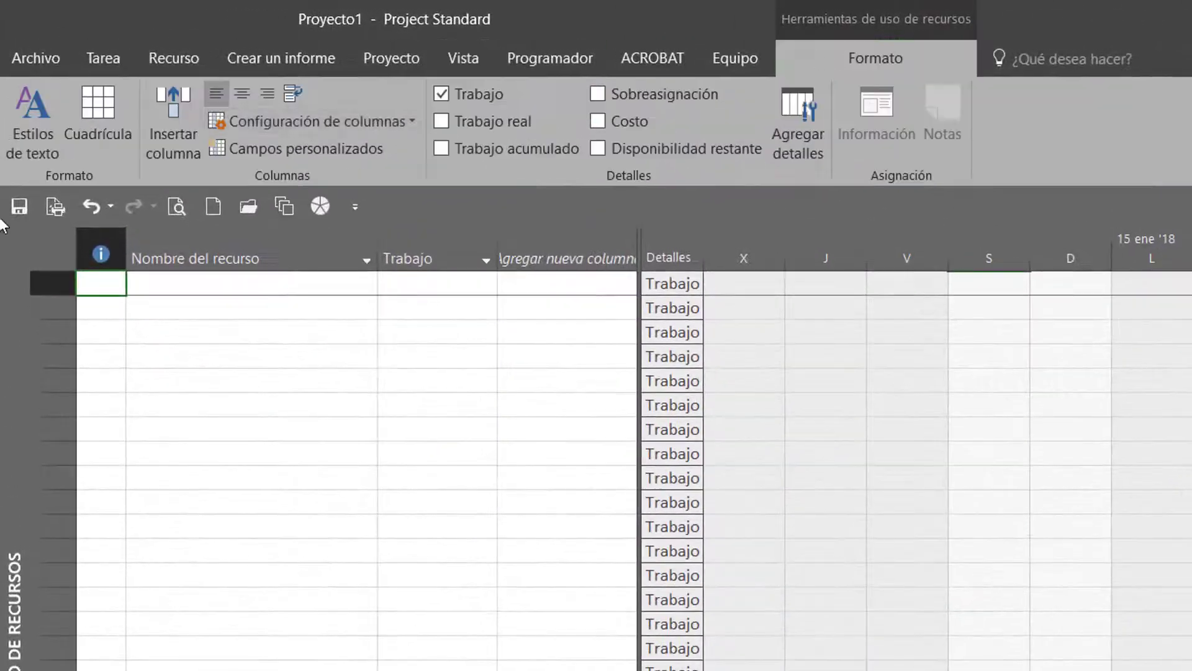
left_click(32, 110)
left_click(245, 99)
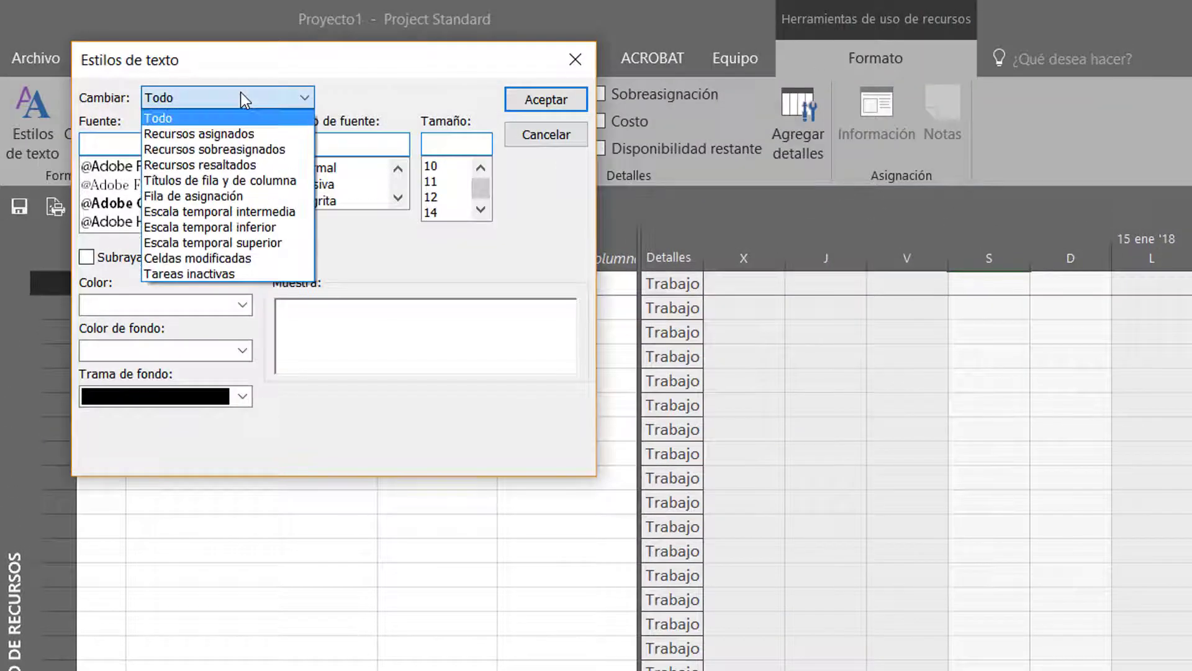
left_click(236, 130)
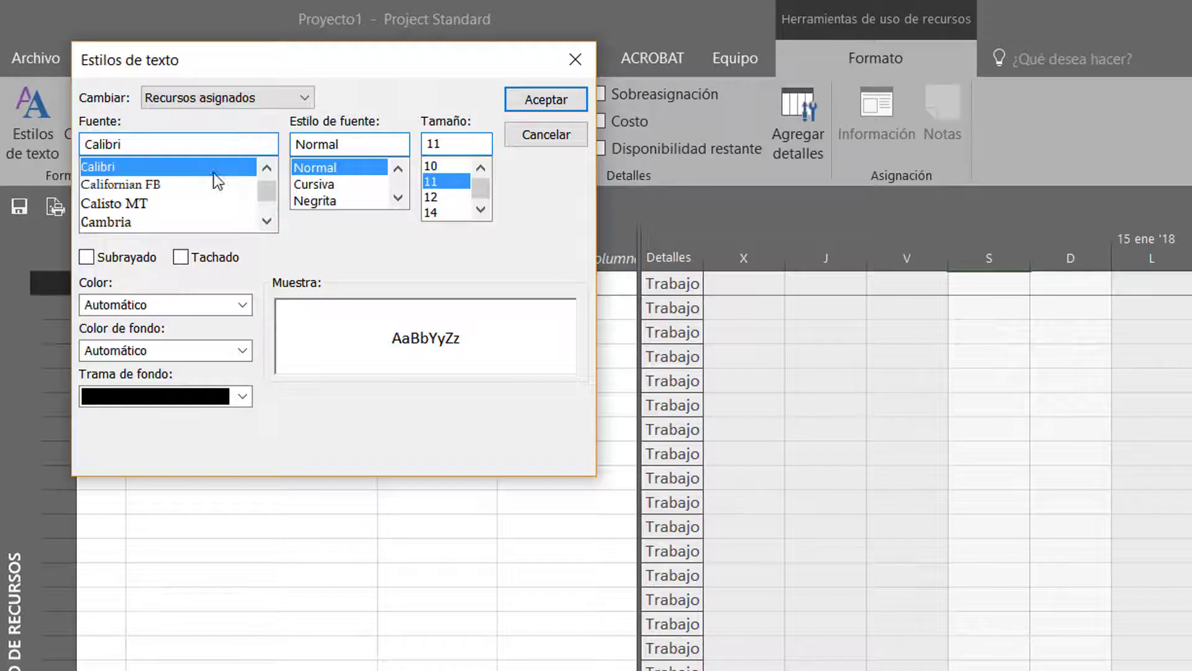
left_click_drag(271, 72, 902, 217)
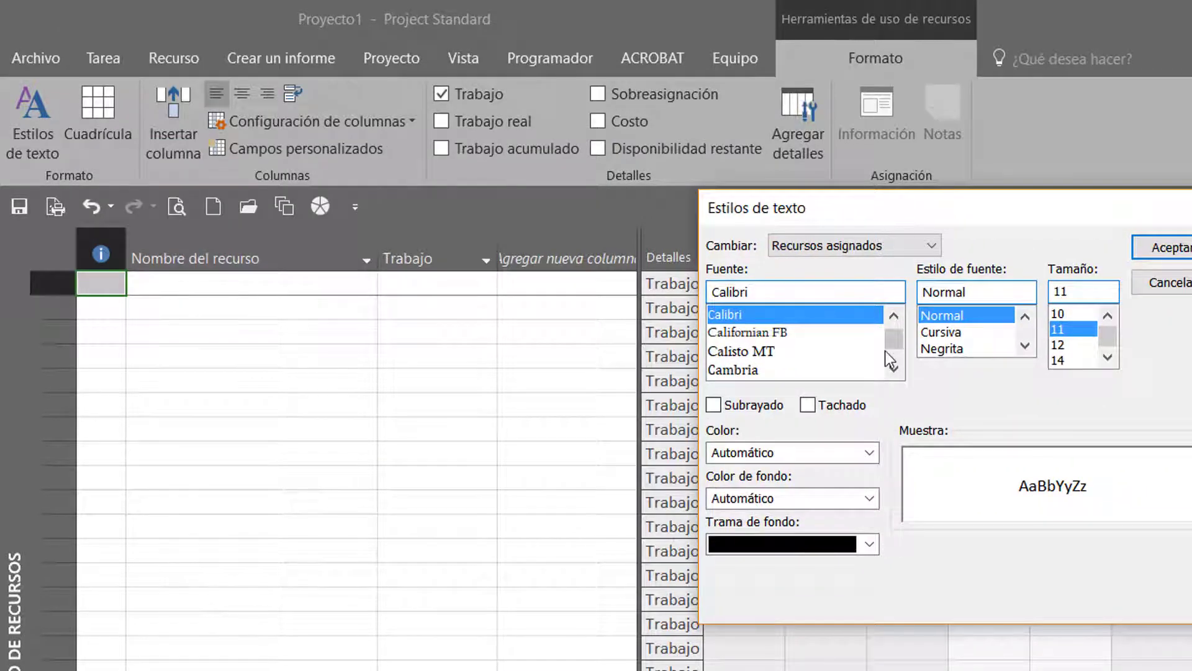
left_click_drag(910, 211, 925, 267)
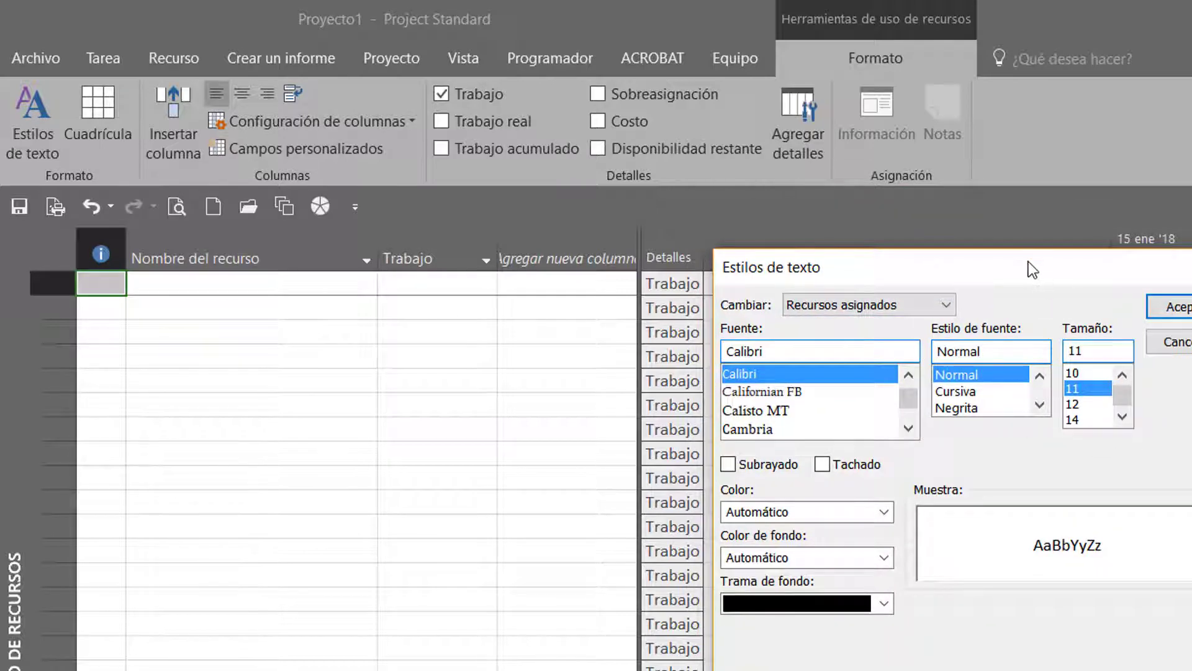
left_click_drag(1028, 262, 892, 225)
left_click(755, 266)
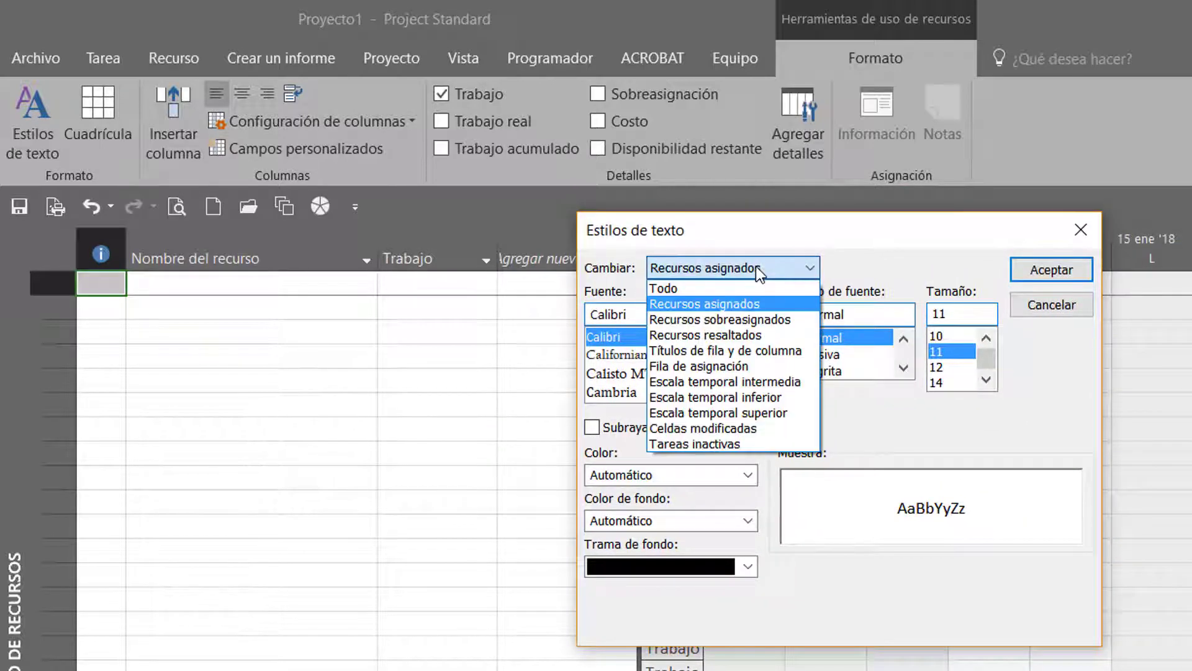
left_click(781, 351)
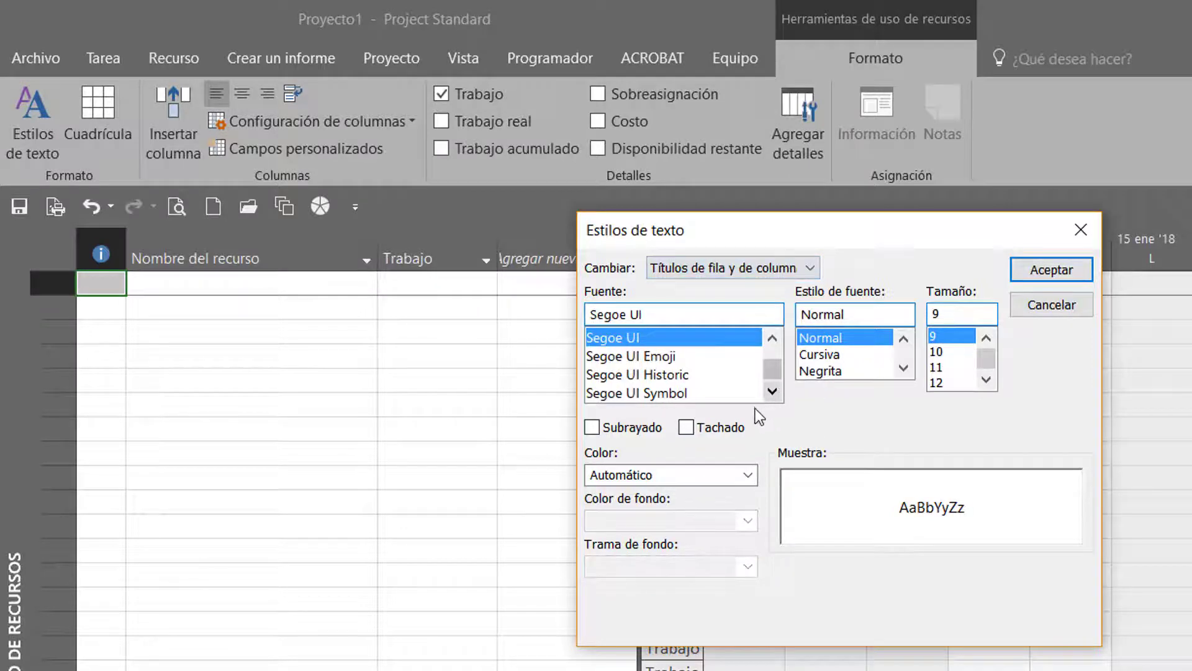
left_click(970, 368)
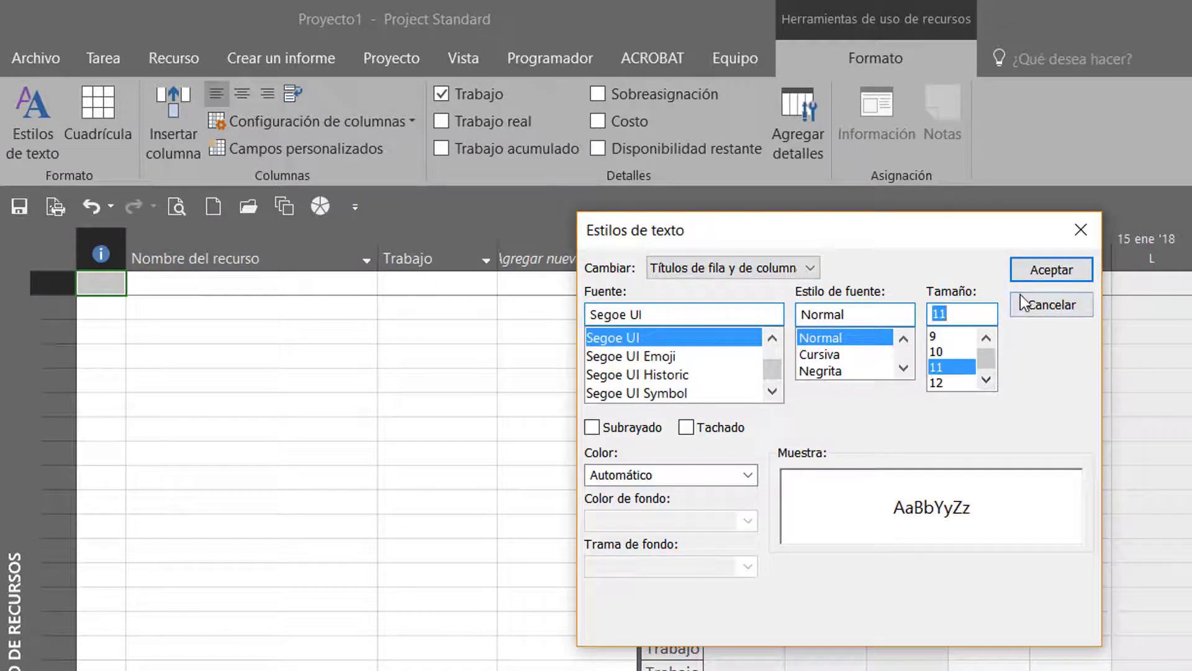
left_click(851, 370)
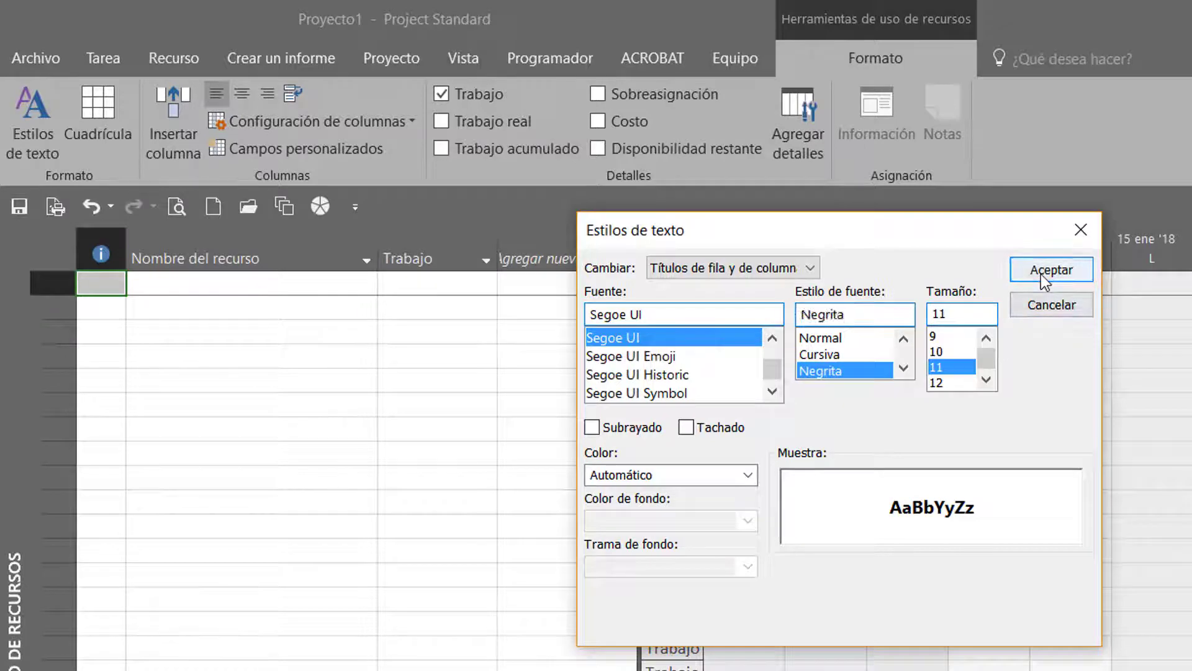
left_click(1041, 274)
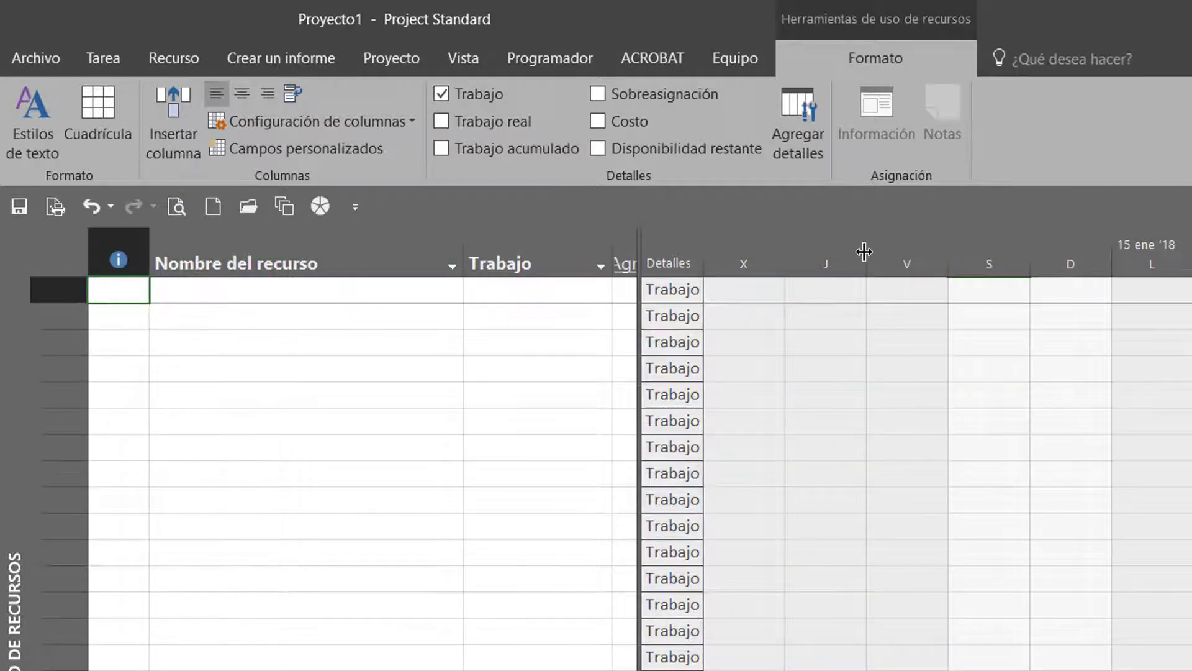
right_click(864, 250)
left_click(902, 263)
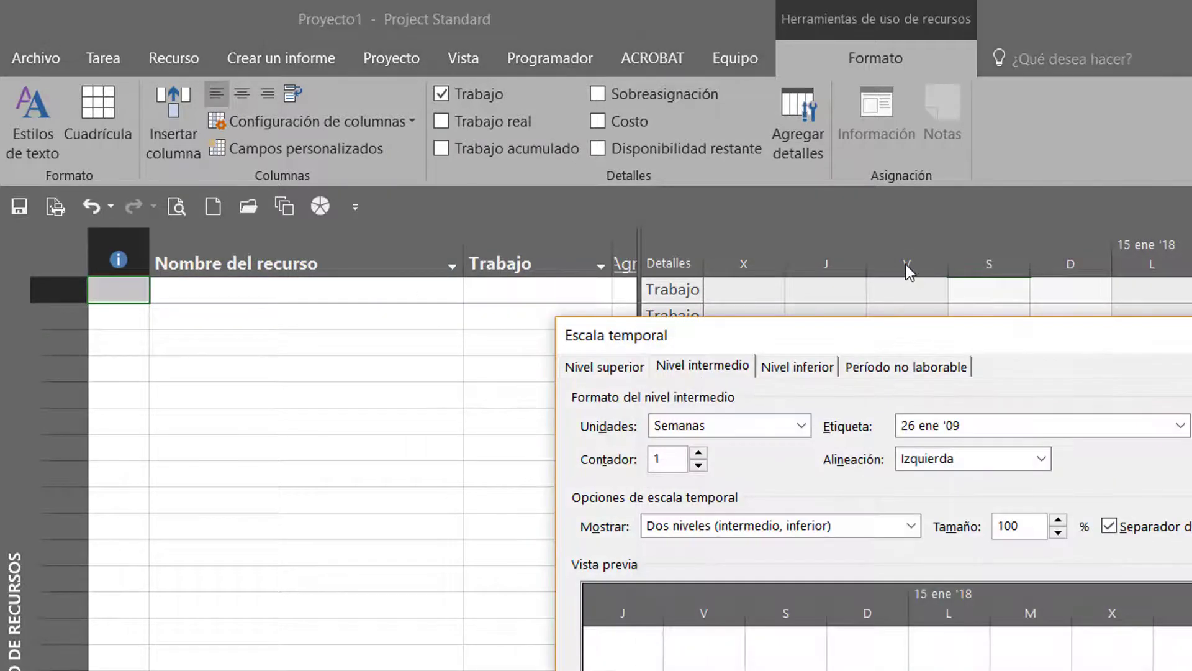
key("Escape")
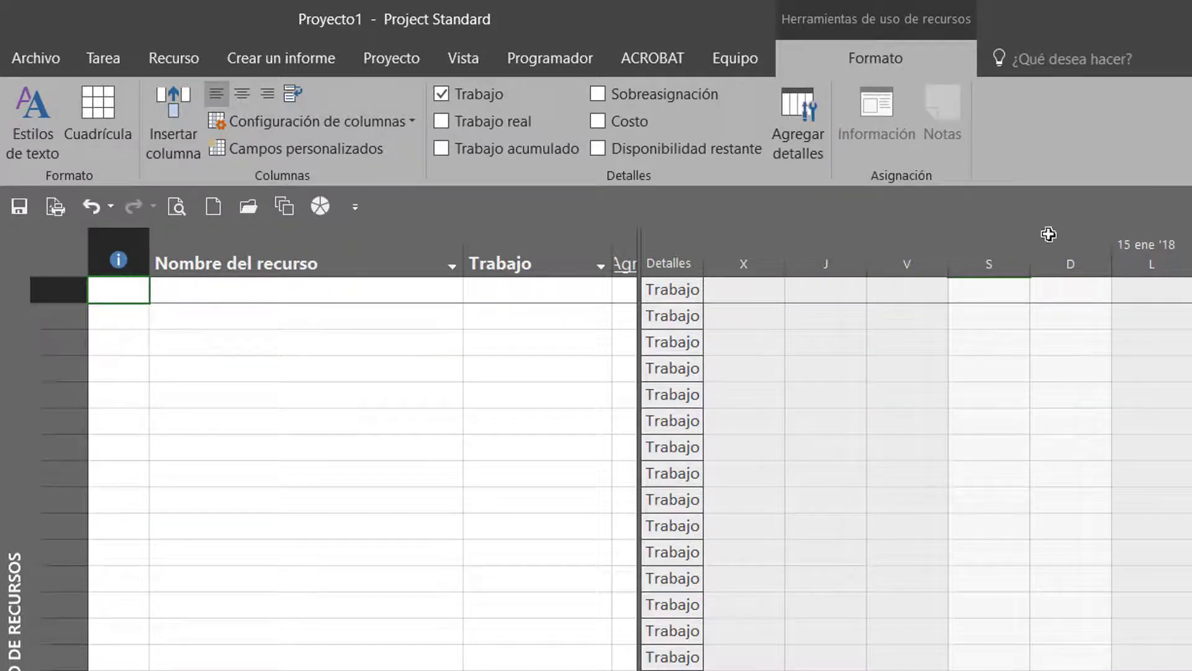
Set the text style of the middle timescale tier (Escala temporal intermedia) to bold, size 11
left_click(24, 109)
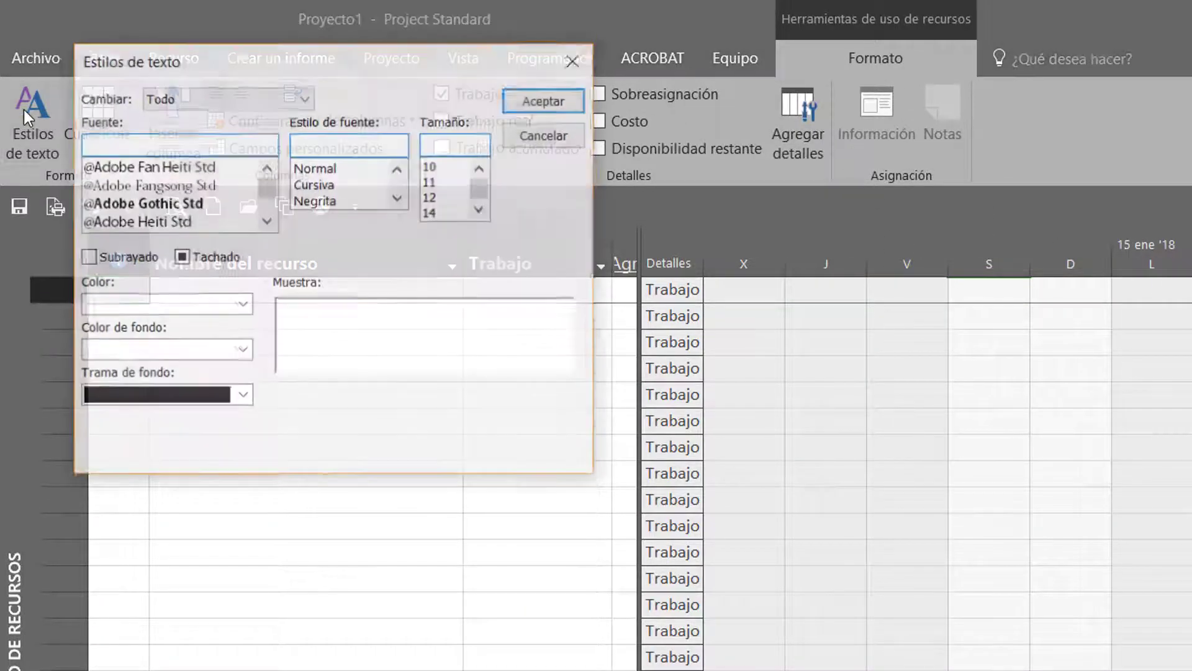
left_click(203, 100)
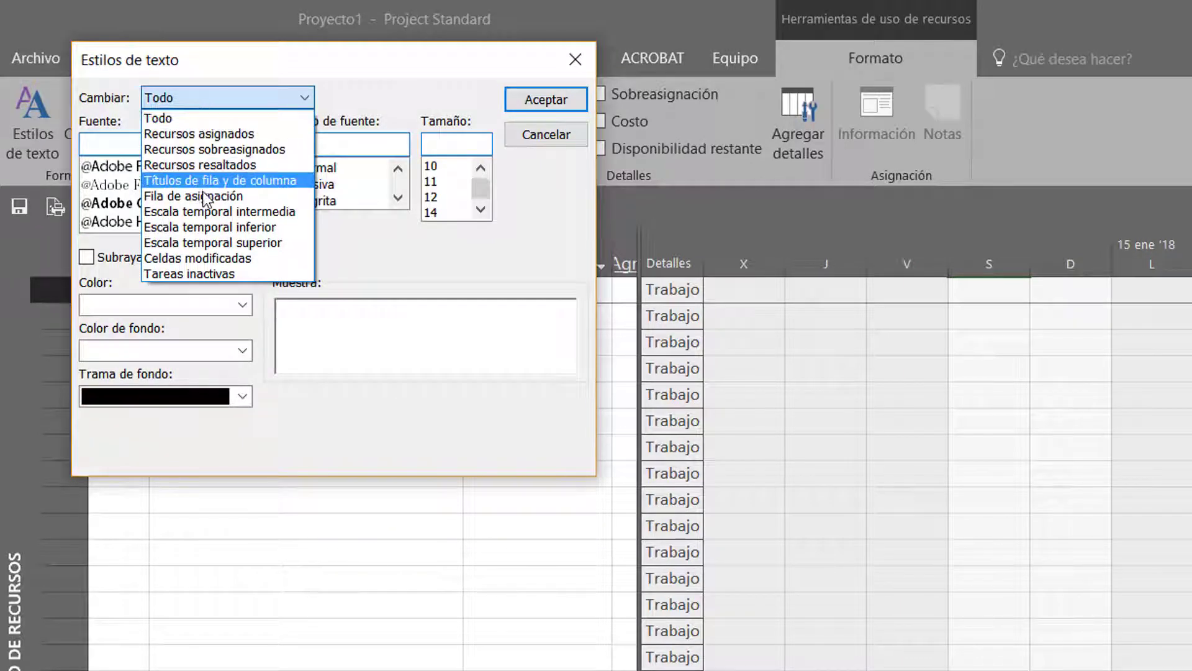
left_click(200, 213)
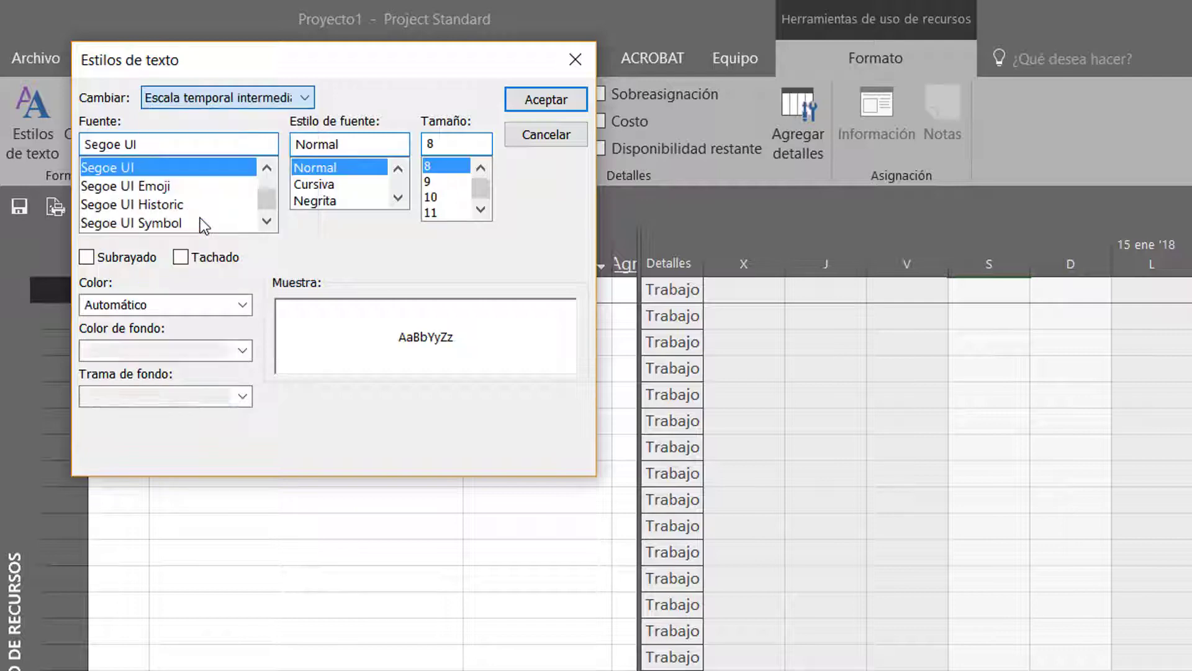
left_click(324, 200)
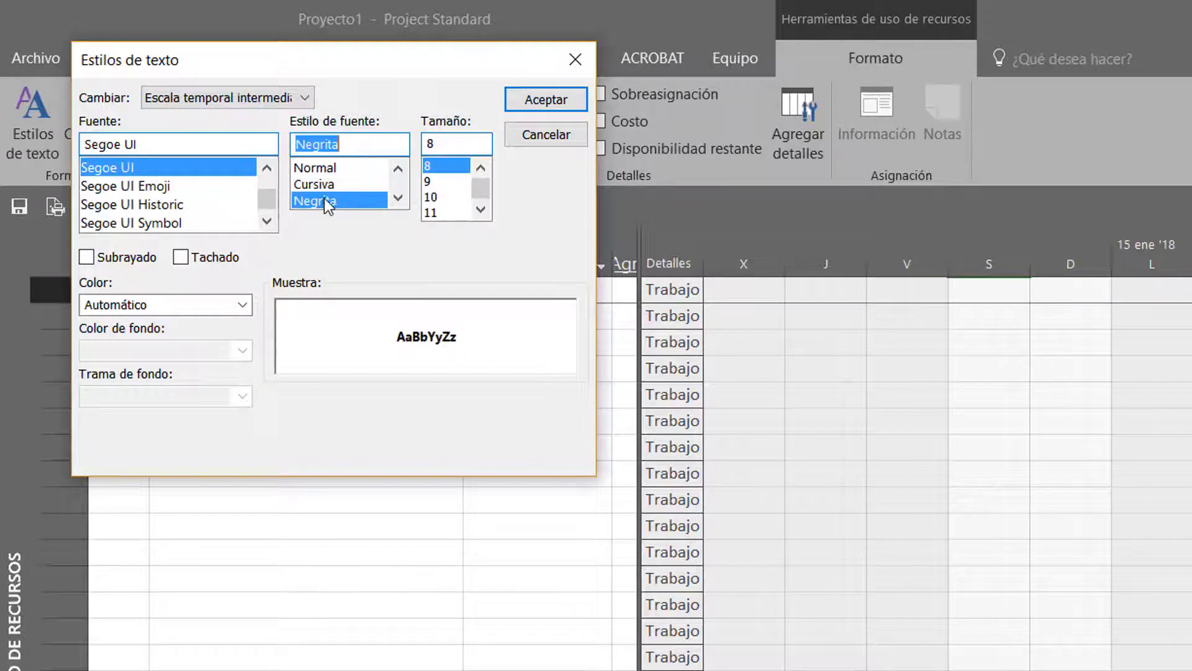
left_click(446, 212)
left_click(527, 103)
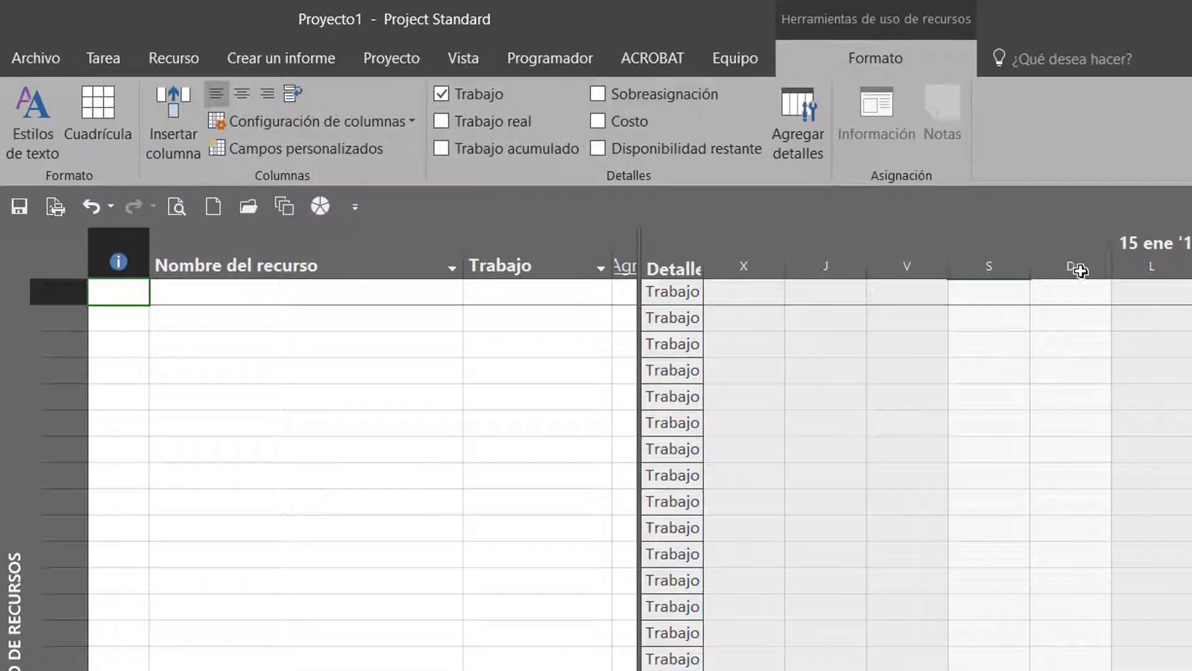
Set the text style of the bottom timescale tier (Escala temporal inferior) to size 10
left_click(9, 141)
left_click(205, 98)
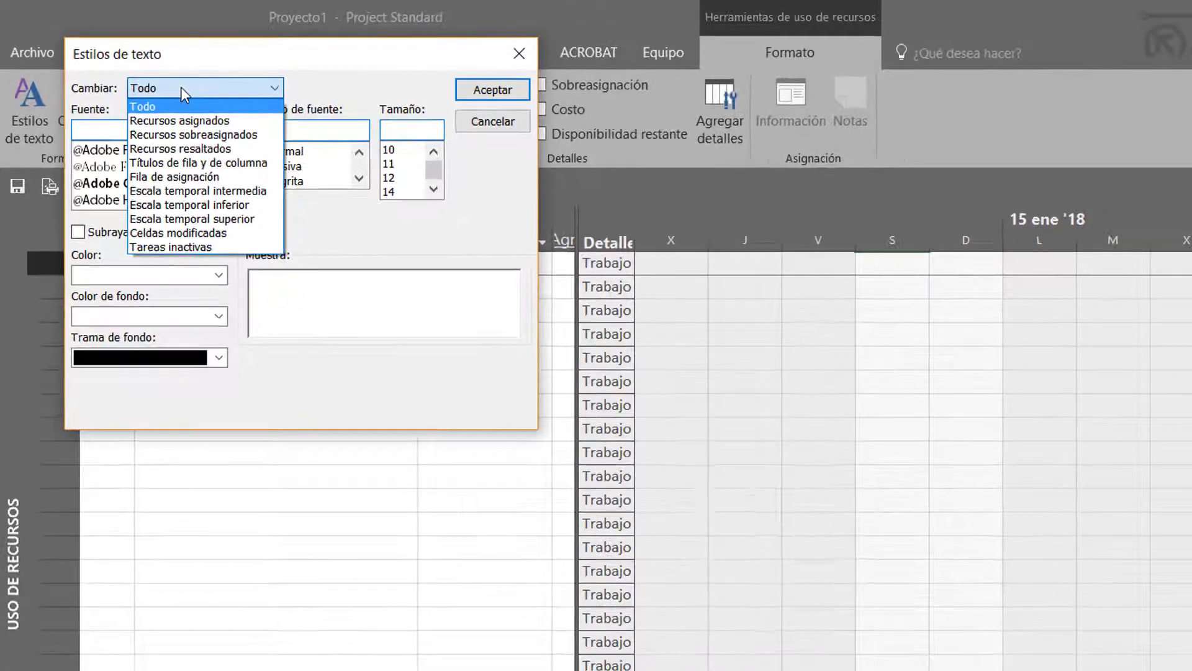
left_click(186, 205)
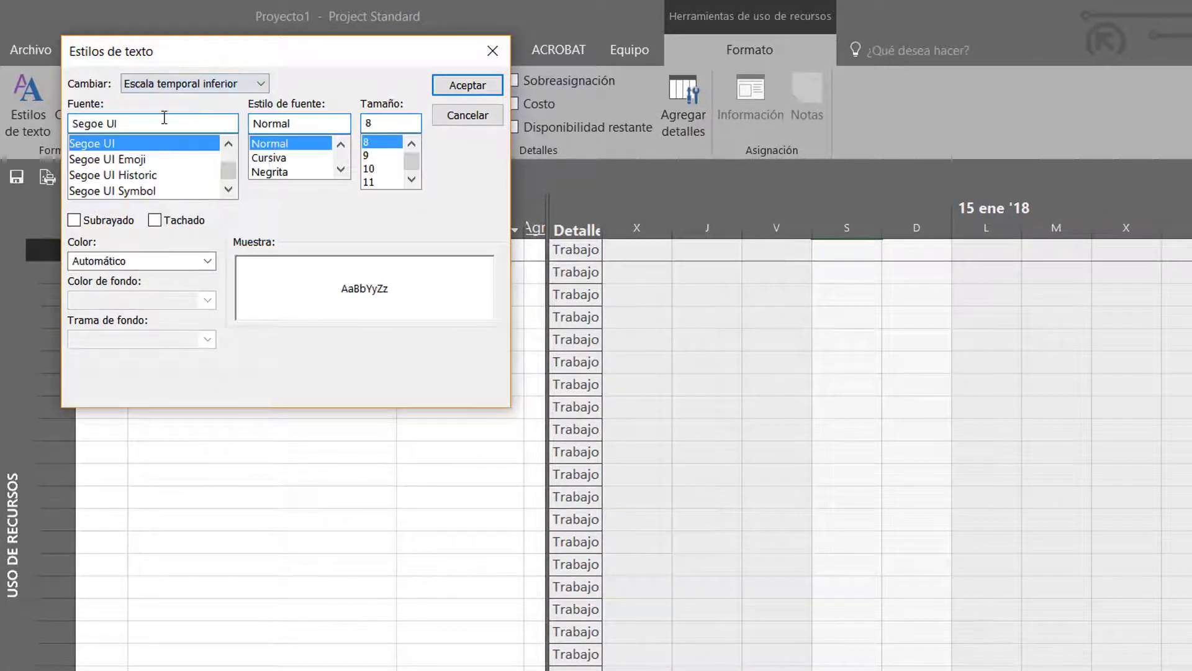
left_click(385, 169)
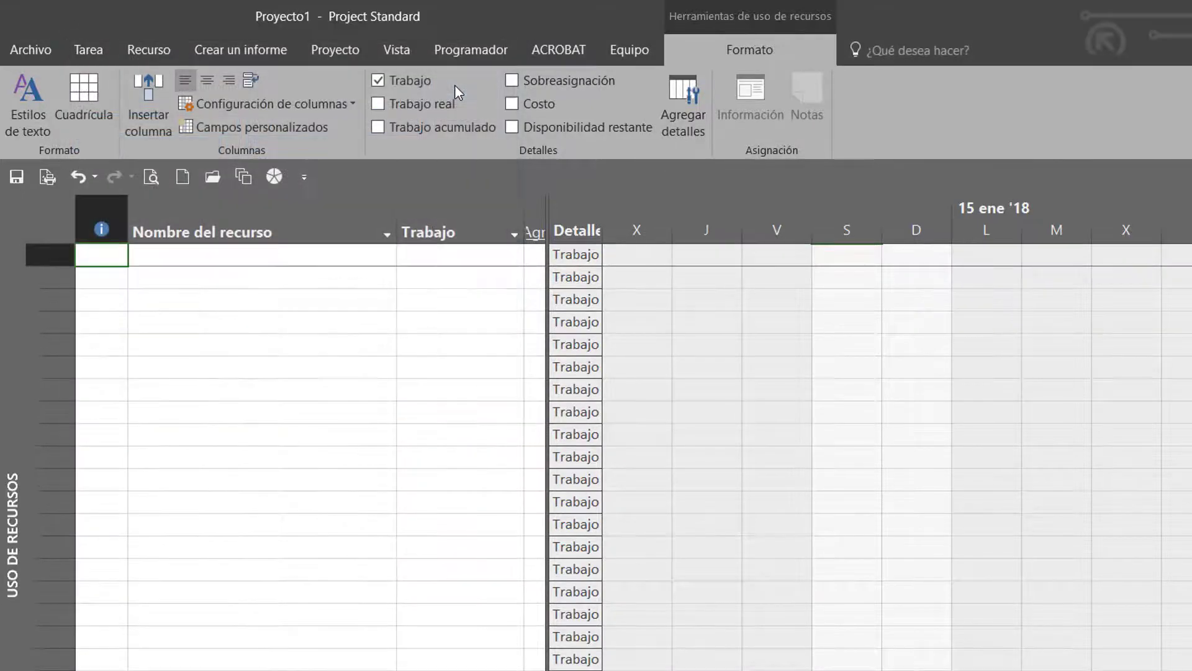
left_click(455, 86)
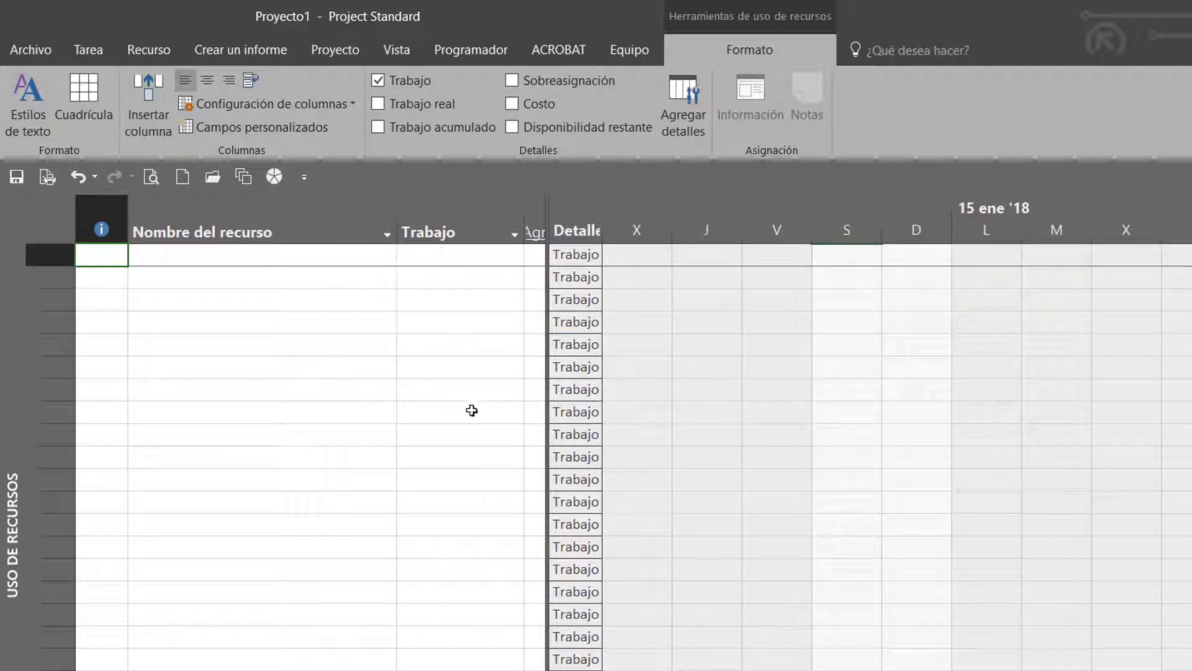
Open the print page setup for the Resource Usage view (Uso de recursos)
left_click(165, 376)
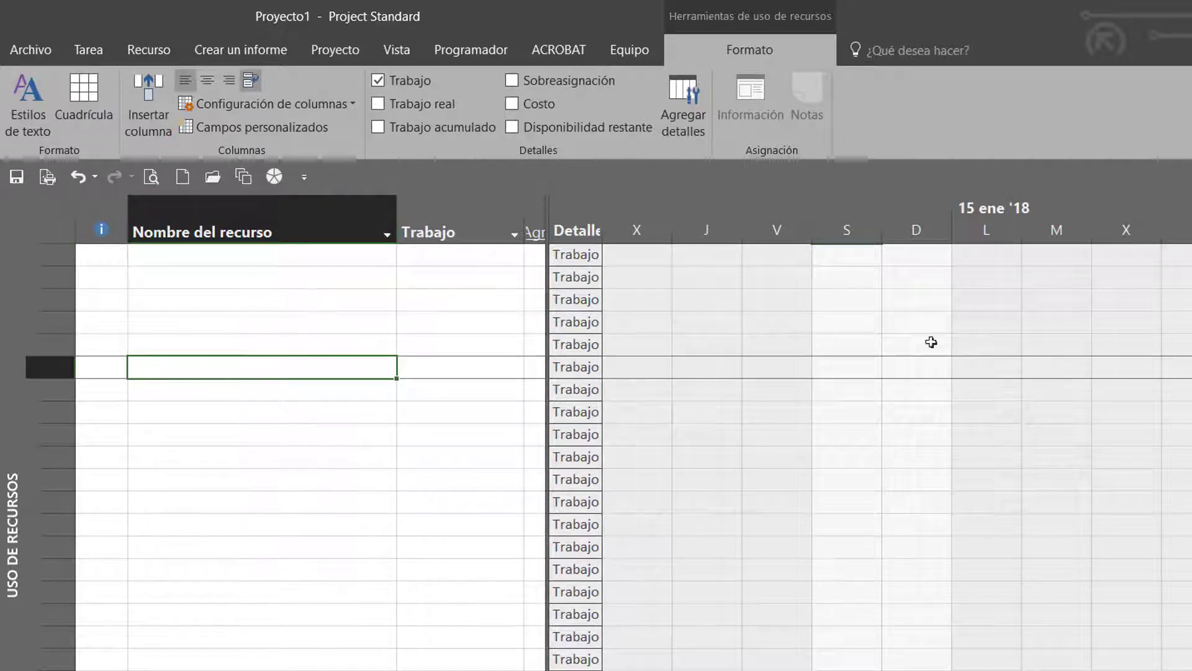
left_click(40, 45)
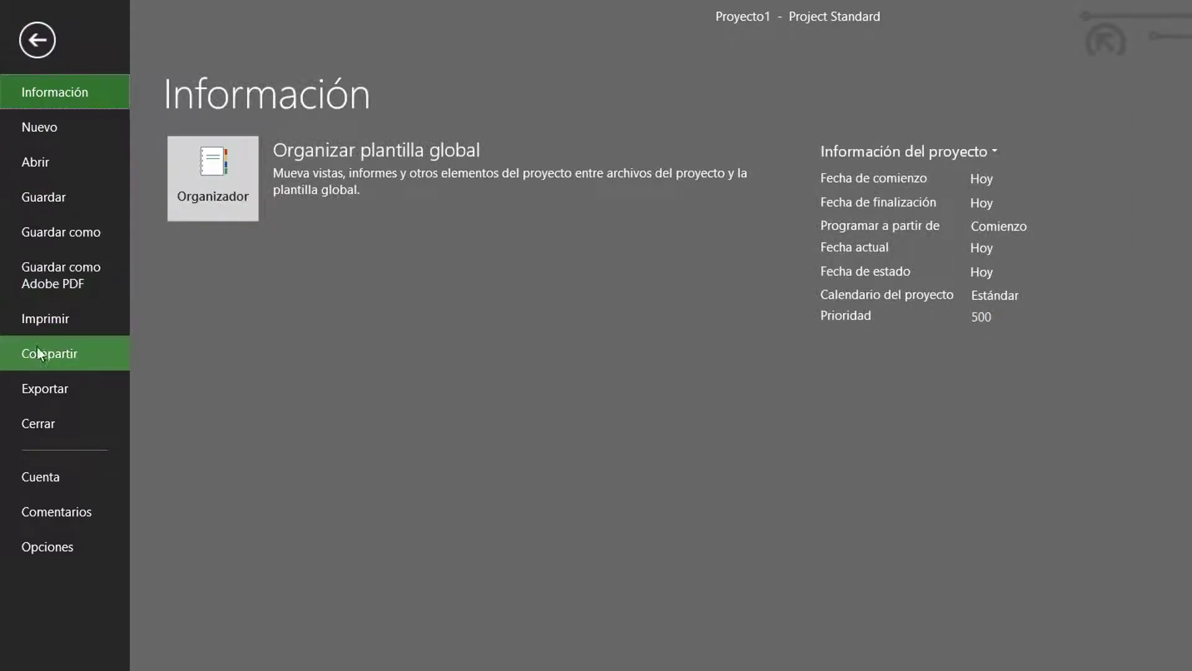
left_click(38, 323)
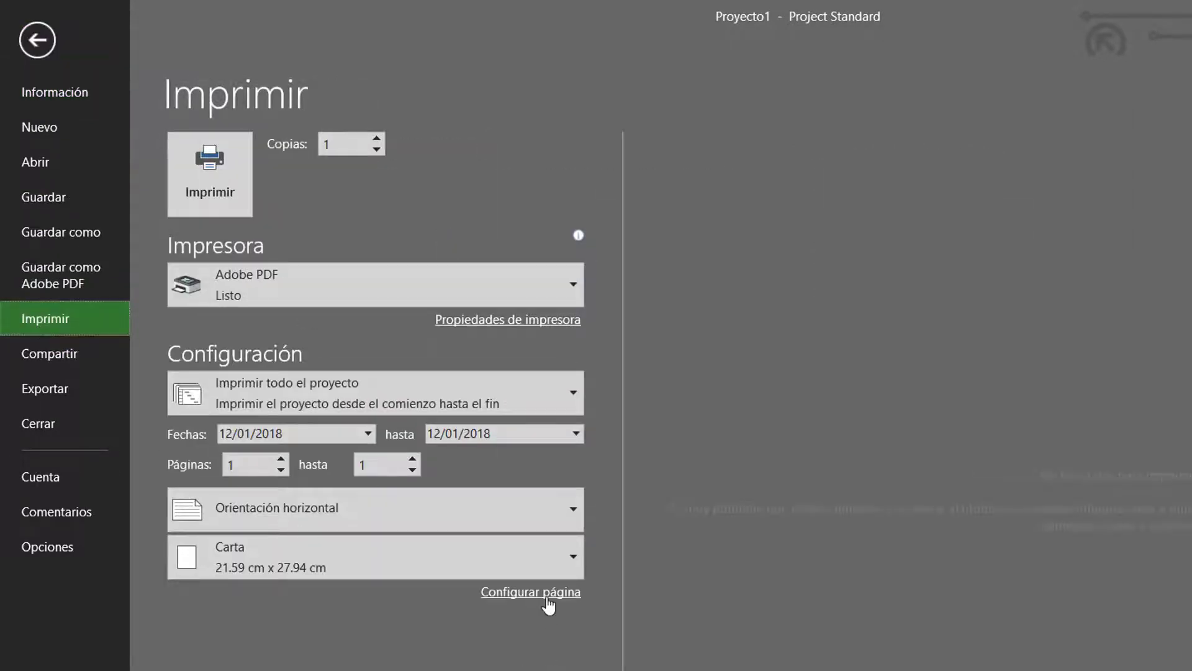
left_click(547, 597)
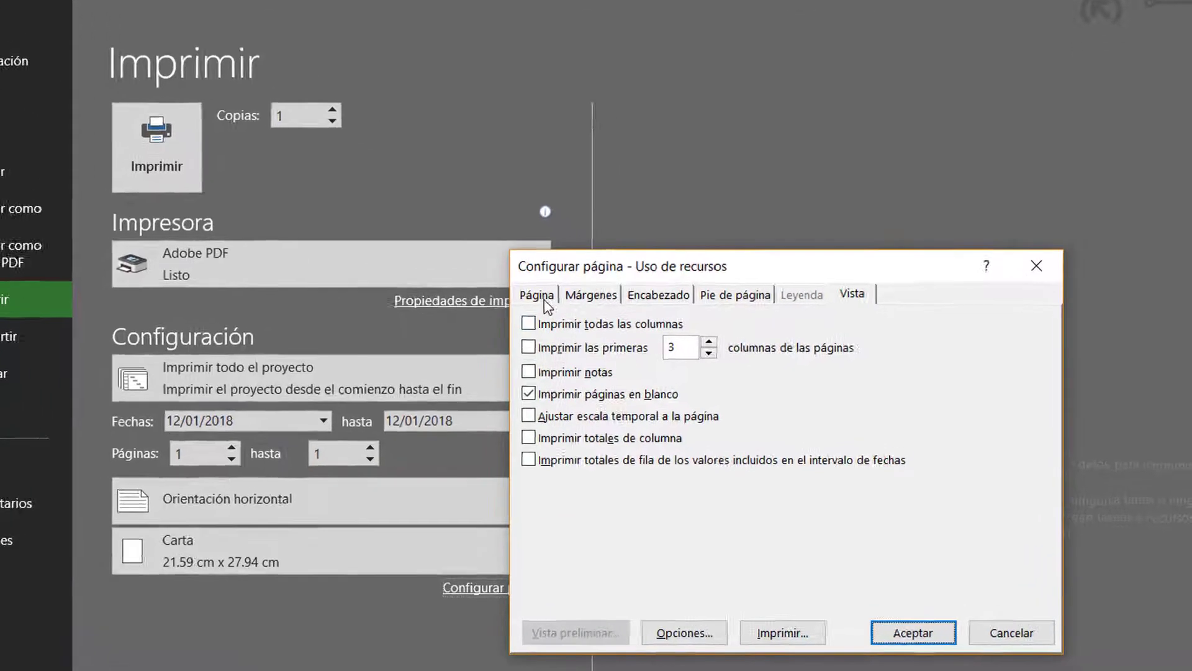
Set the page scaling to 70 % of normal size, the paper size to A4 and the borders to every page (Cada página)
left_click(544, 301)
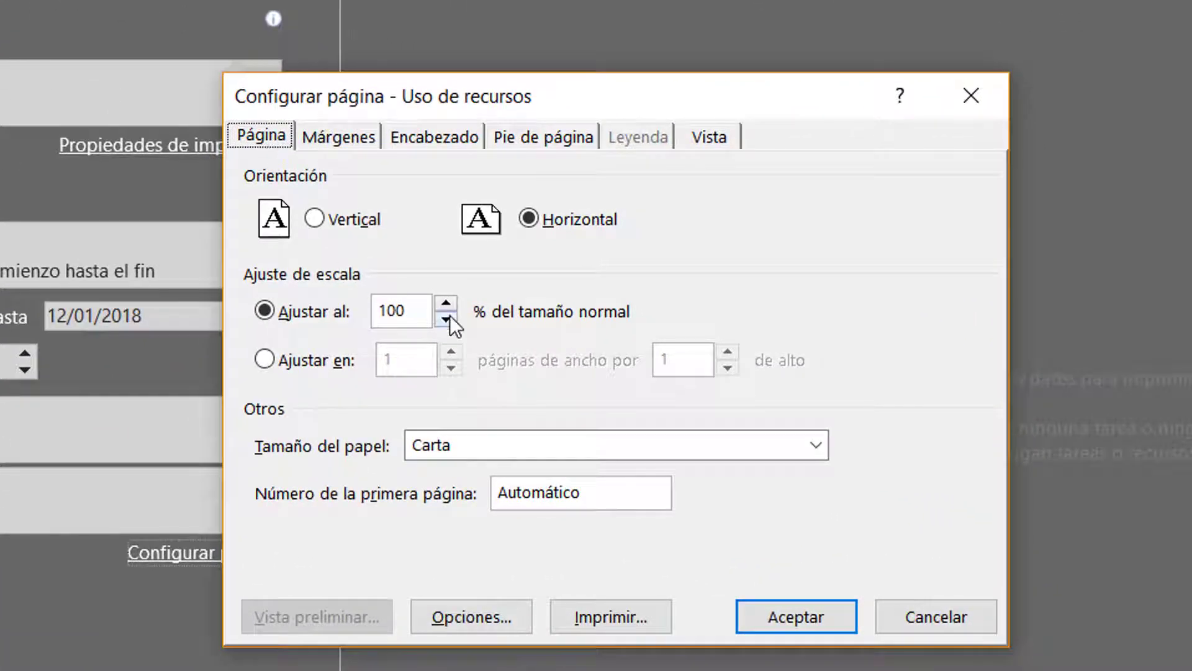
left_click(449, 315)
left_click(449, 315)
left_click(450, 315)
left_click(450, 316)
left_click(450, 315)
left_click(449, 316)
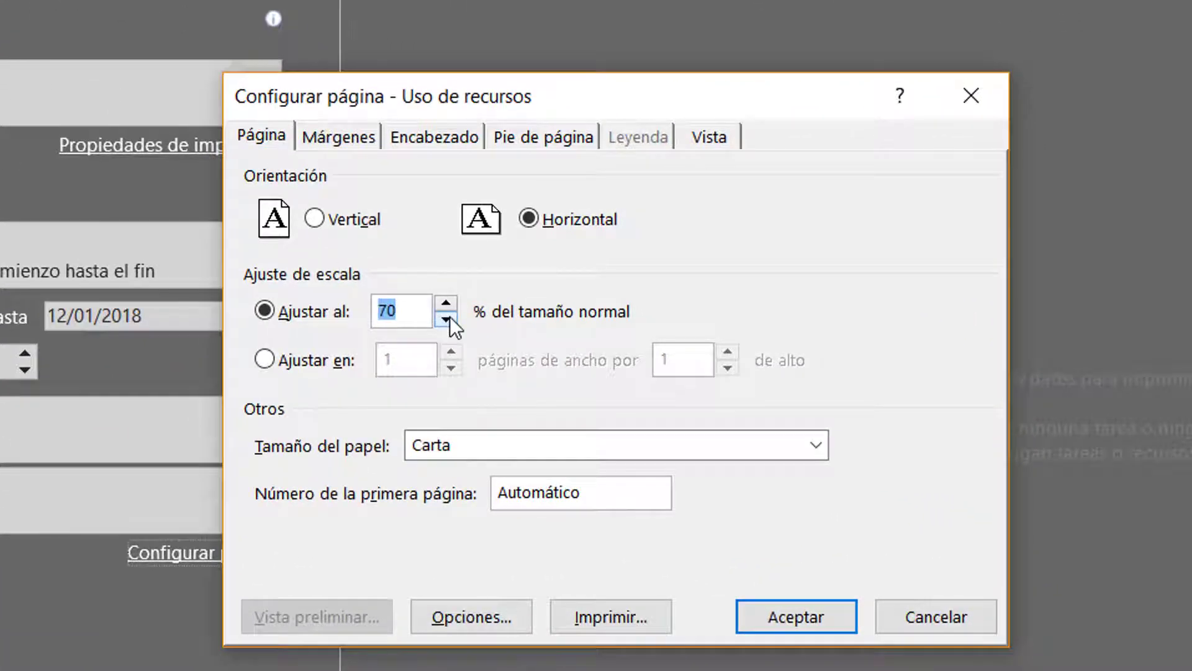
left_click(459, 452)
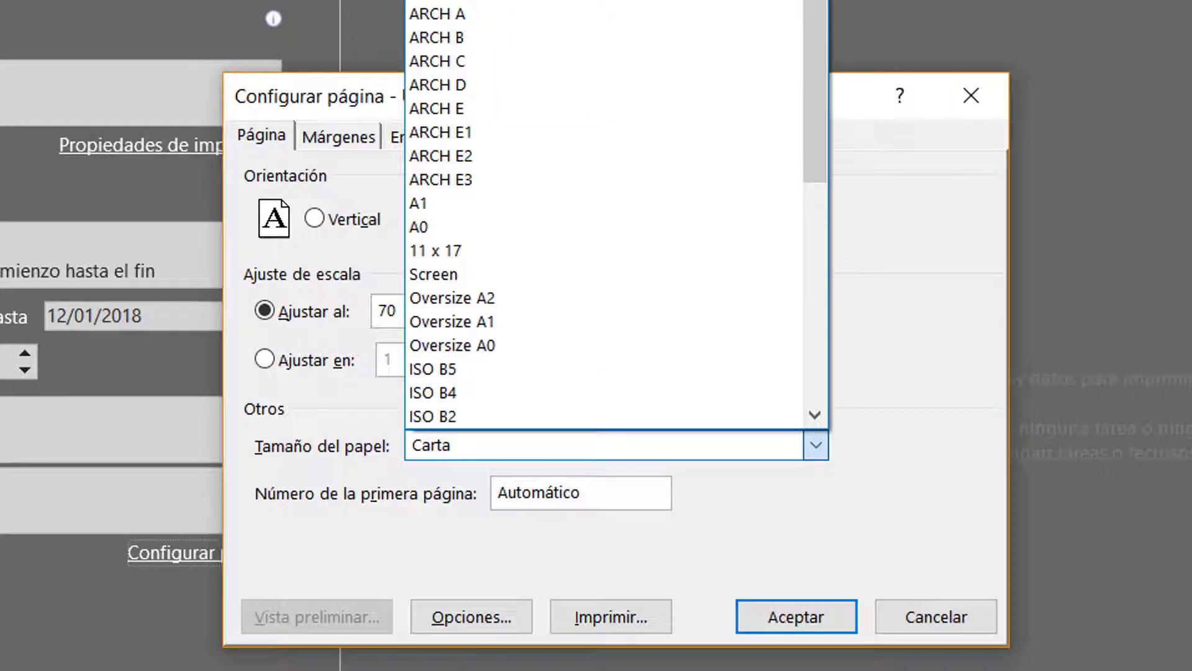
left_click(459, 1)
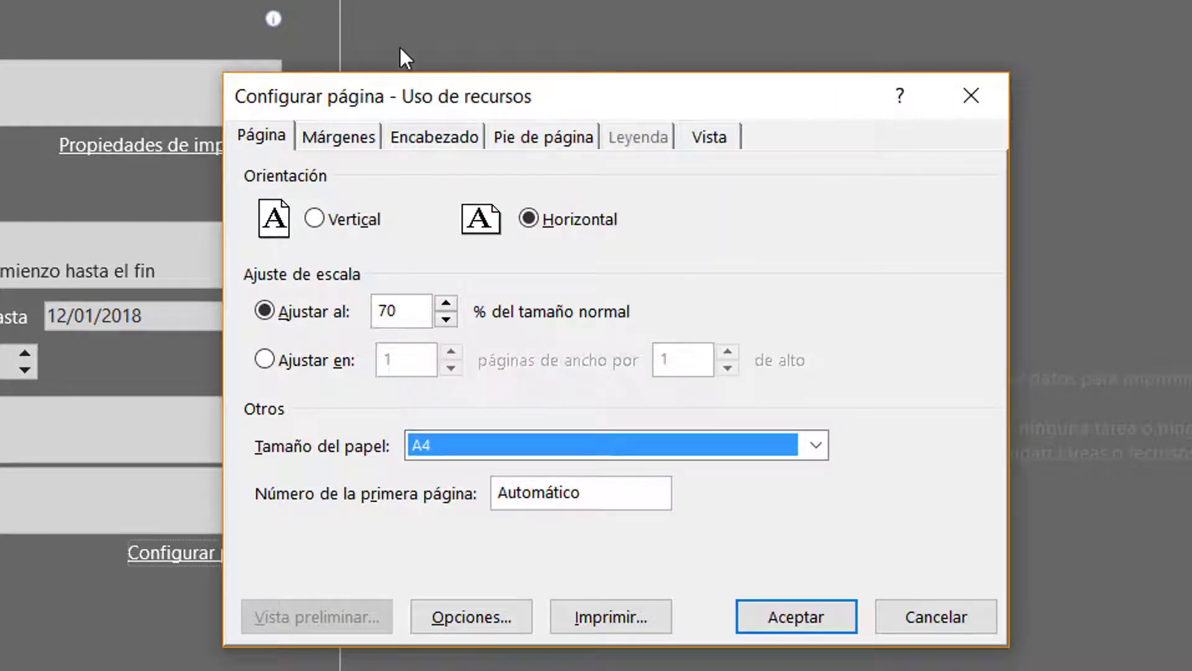
left_click(340, 134)
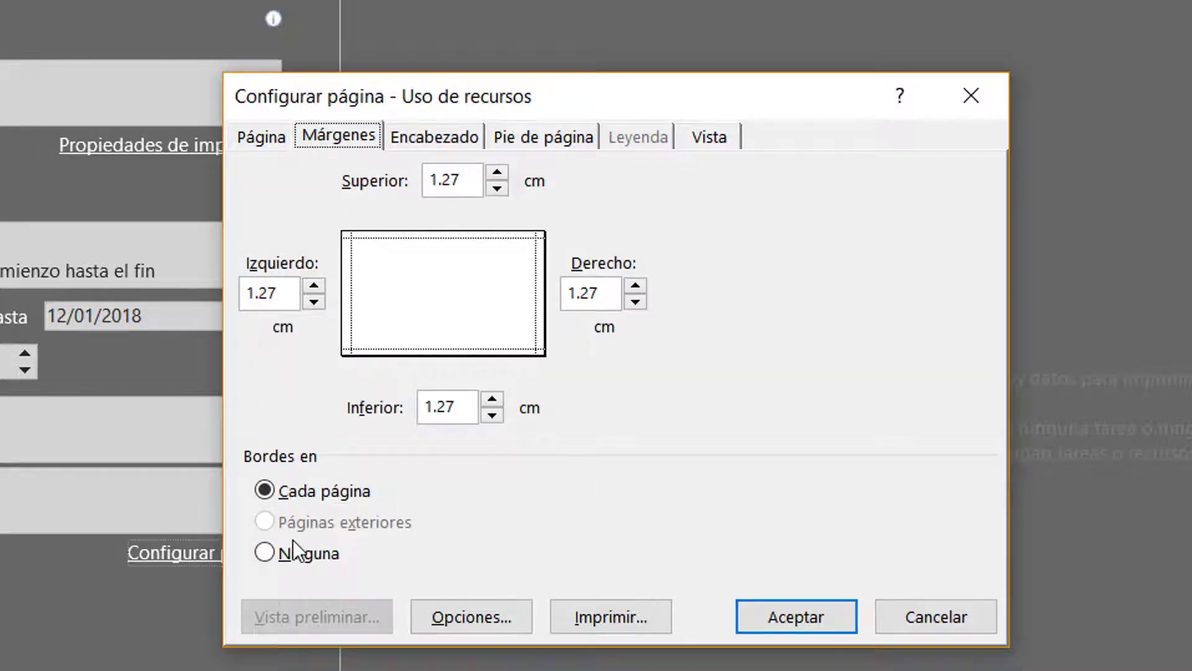
left_click(300, 489)
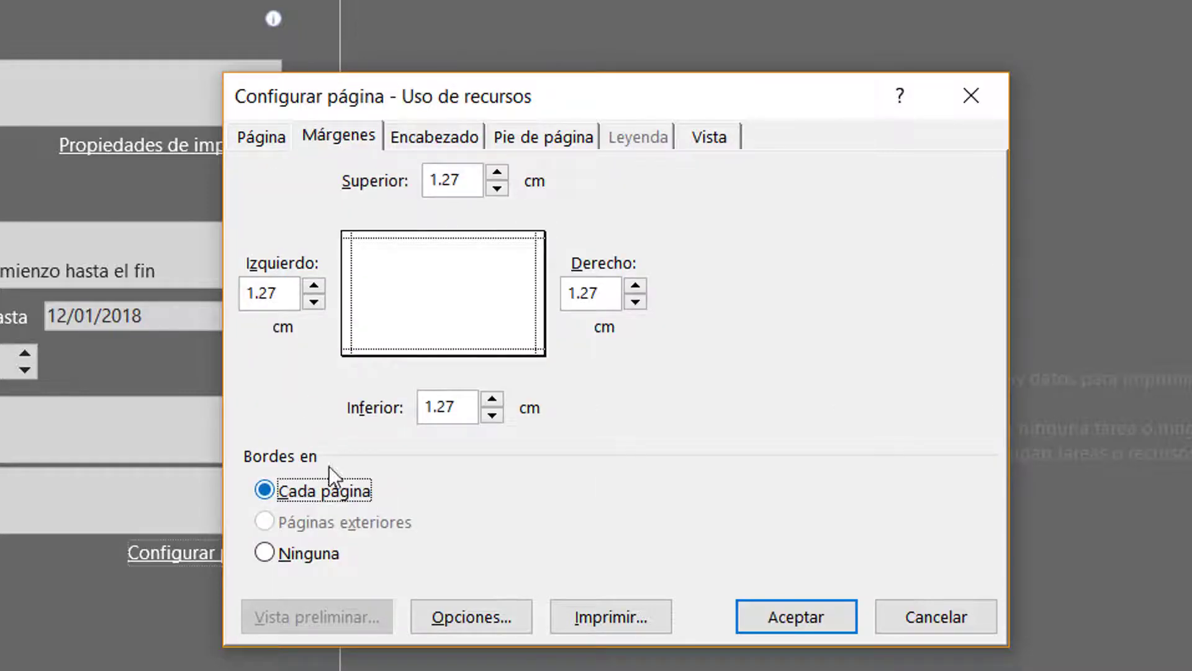
Enter CRONOGRAMA DE USO DE MATERIALES as the title in the centre section of the page header
left_click(418, 140)
left_click(409, 386)
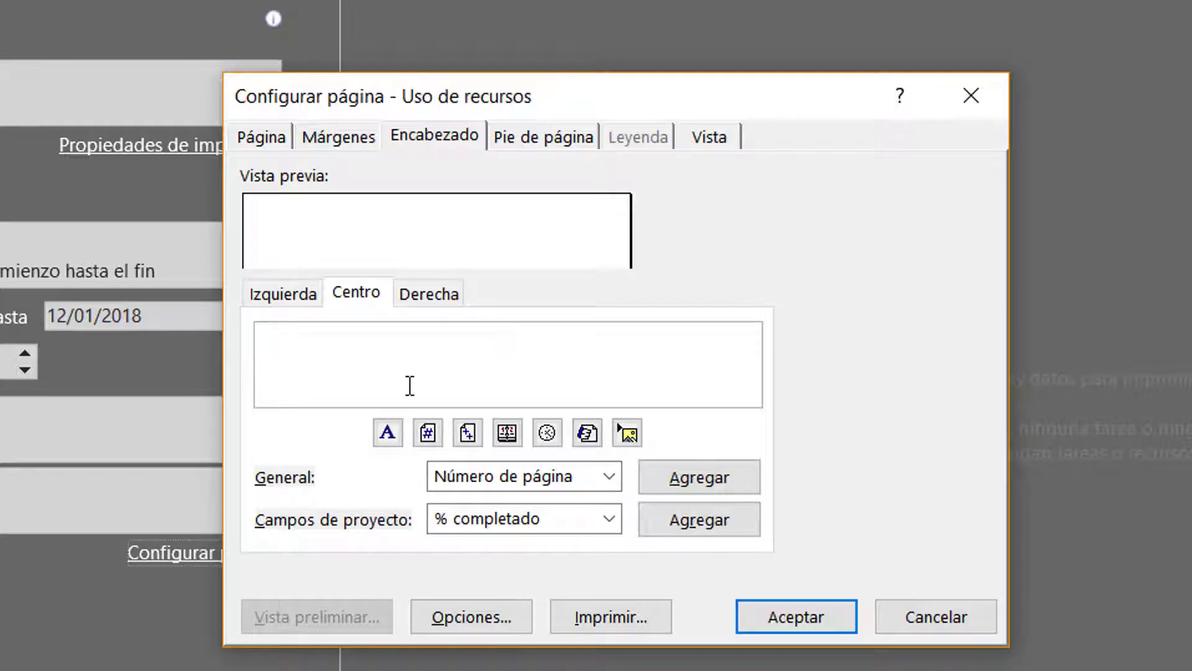
type("crono")
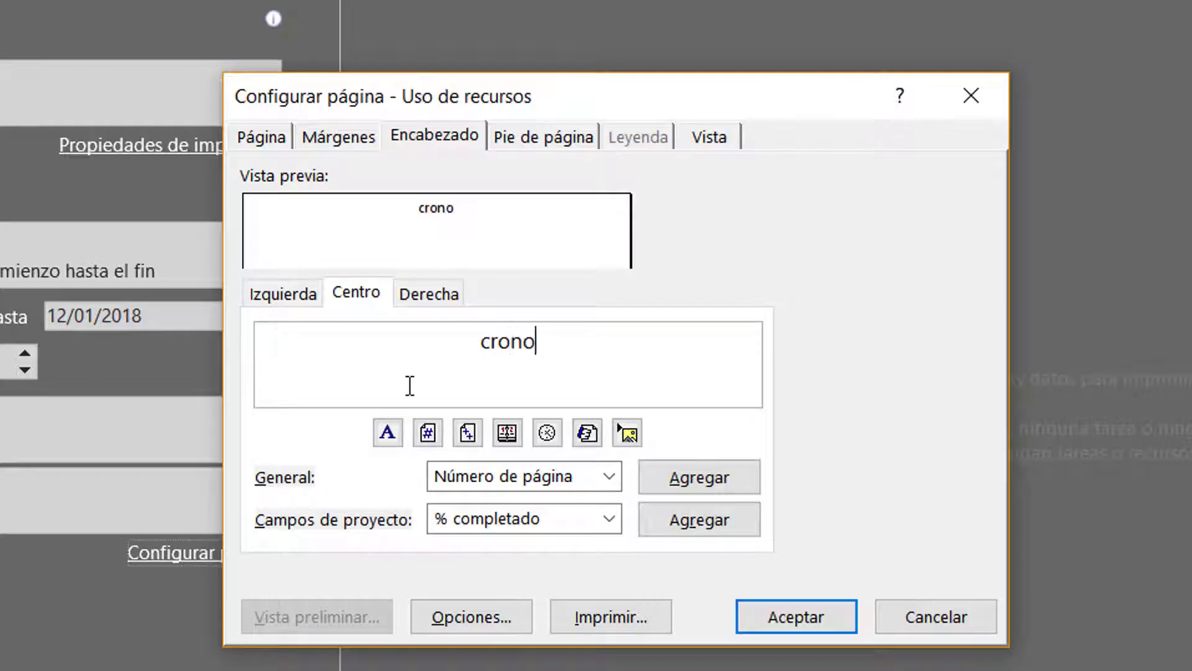
key("BackSpace")
key("BackSpace")
key("BackSpace")
key("BackSpace")
key("BackSpace")
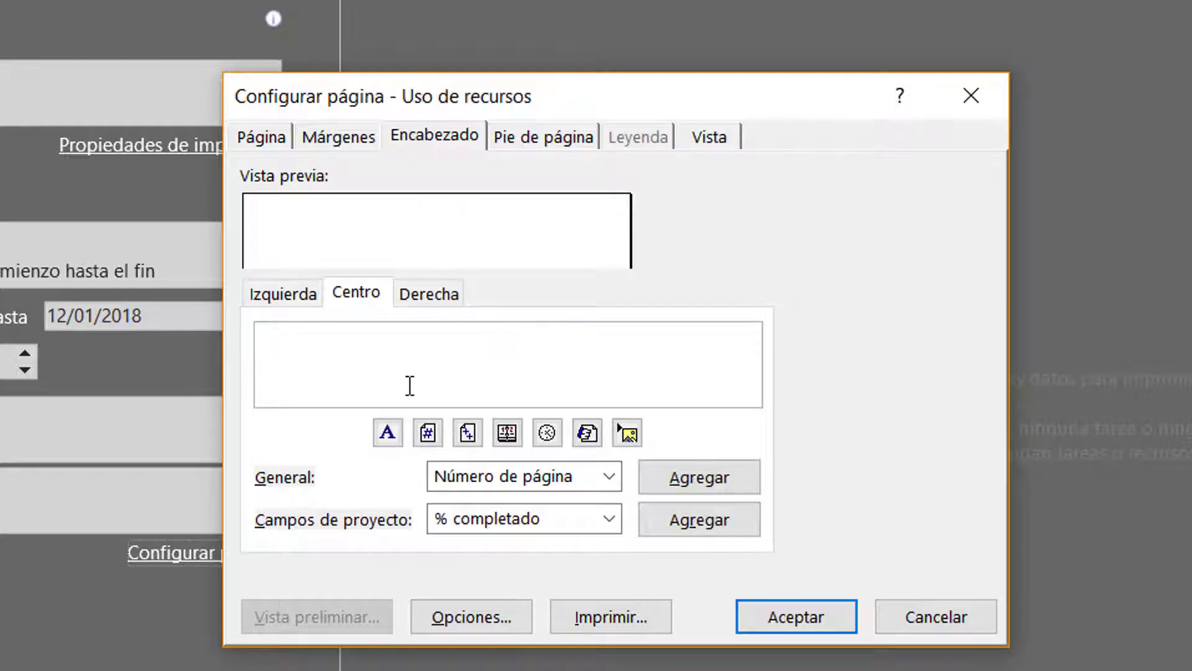
type("CRONOGRA")
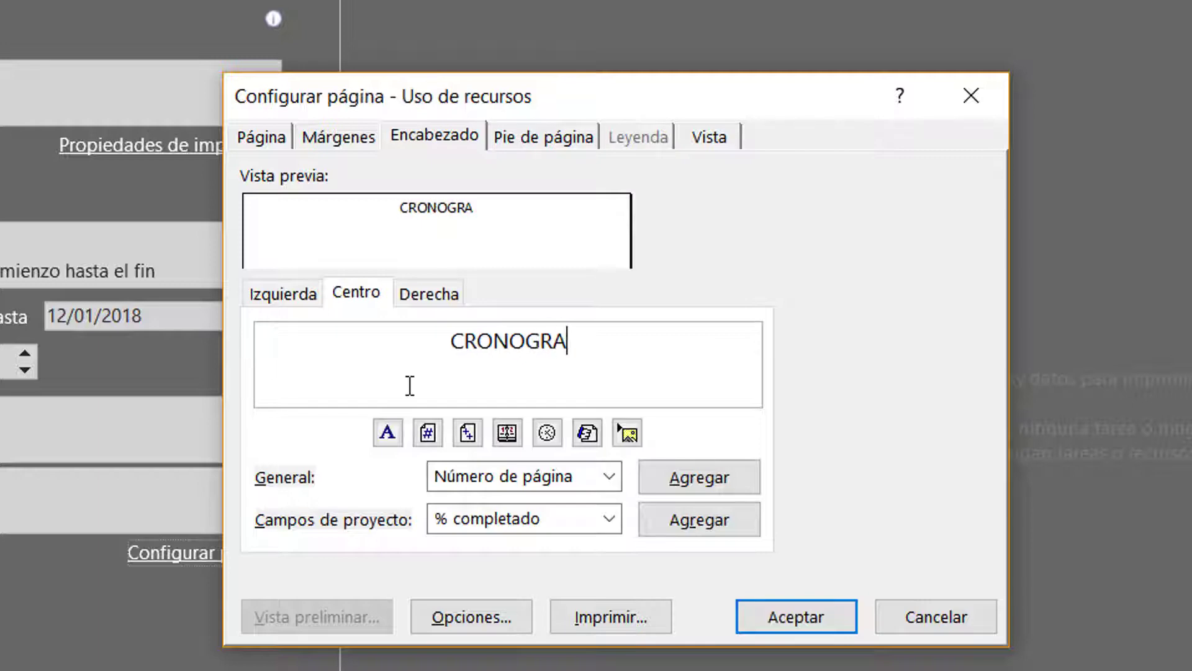
type("MA DE USO")
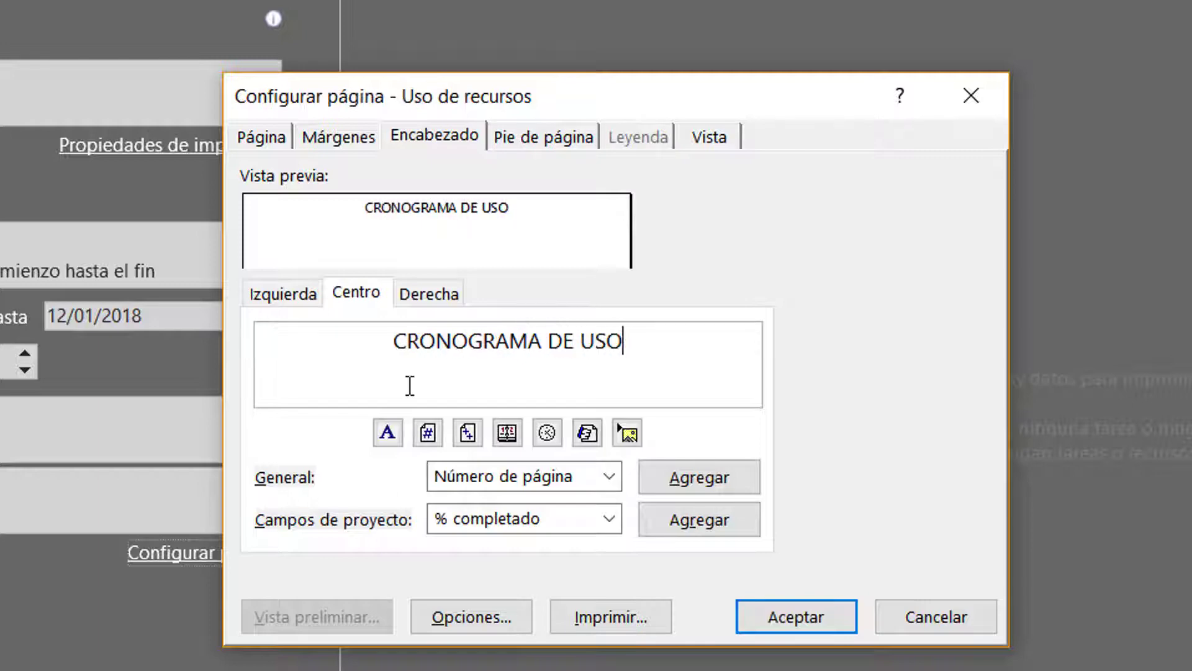
type(" DE MATERIALES")
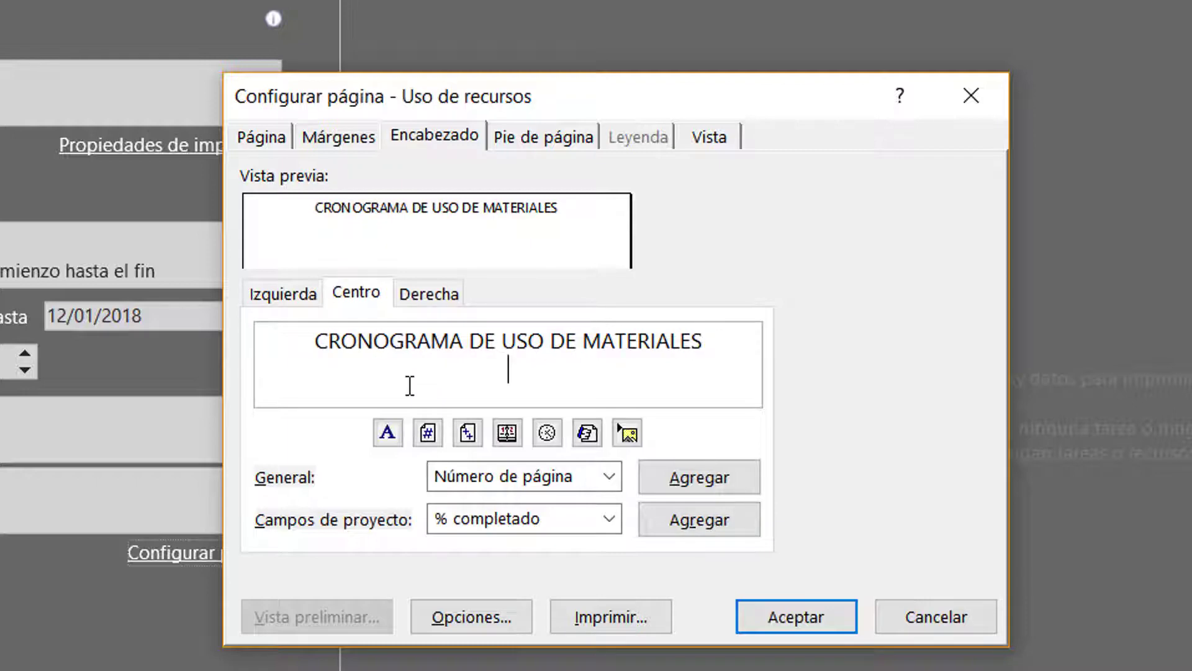
Add a line reading OFERENTE: below the title in the centre header, followed by a line break
key("Return")
type("OFEREN")
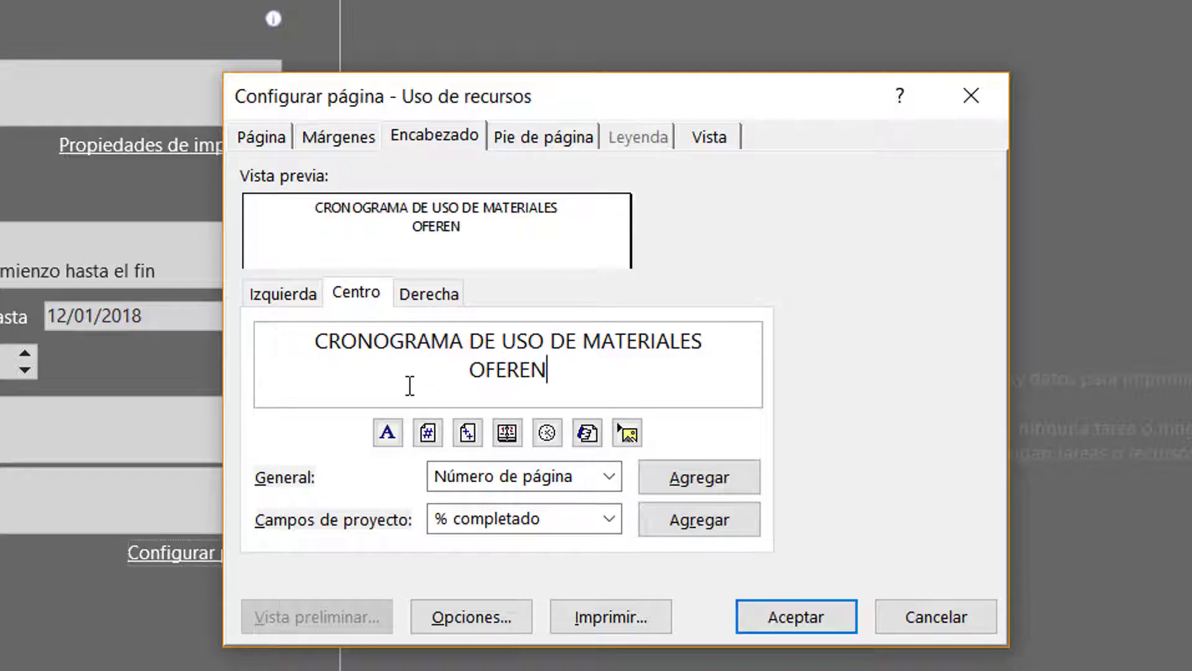
type("TE:")
key("Return")
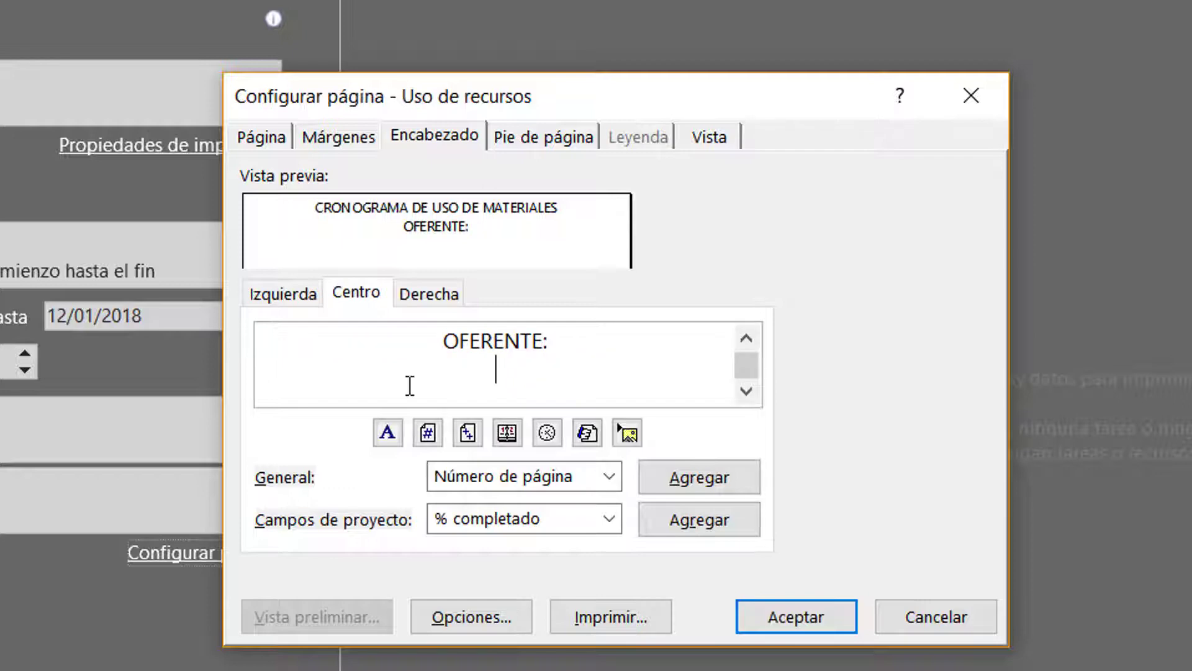
Insert the line PROCESO:XXXXXXX between the title and the OFERENTE: line of the centre header
key("Up")
key("Up")
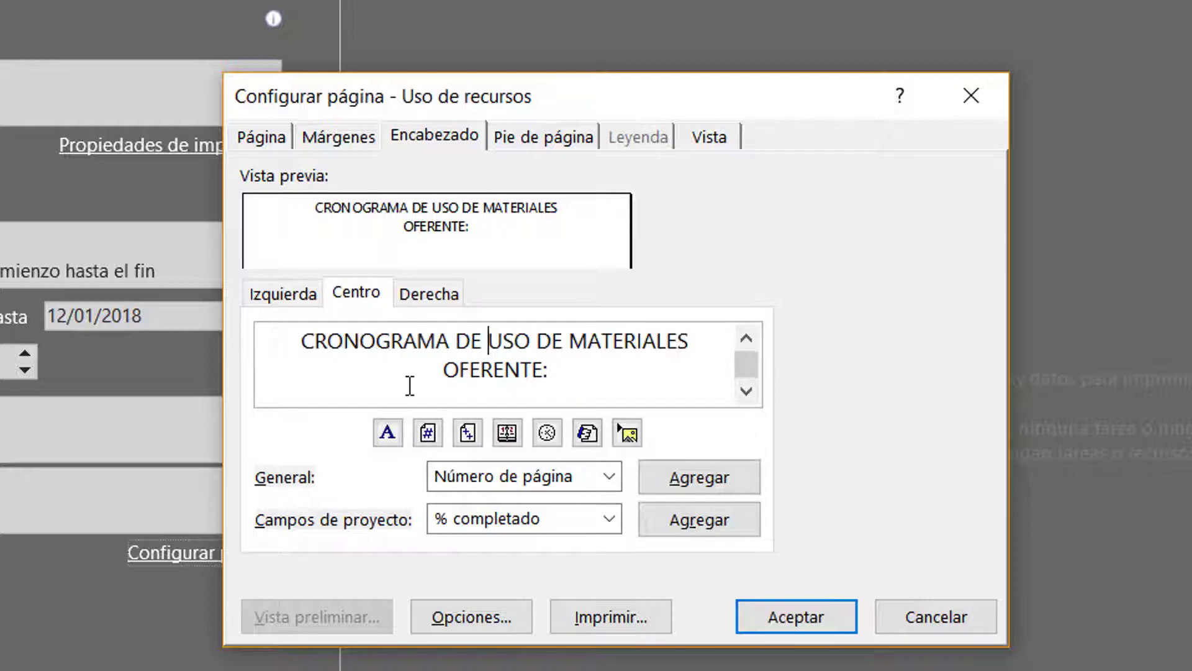
key("Left")
key("Left")
key("Left")
key("Left")
key("Return")
key("Up")
type("PROC")
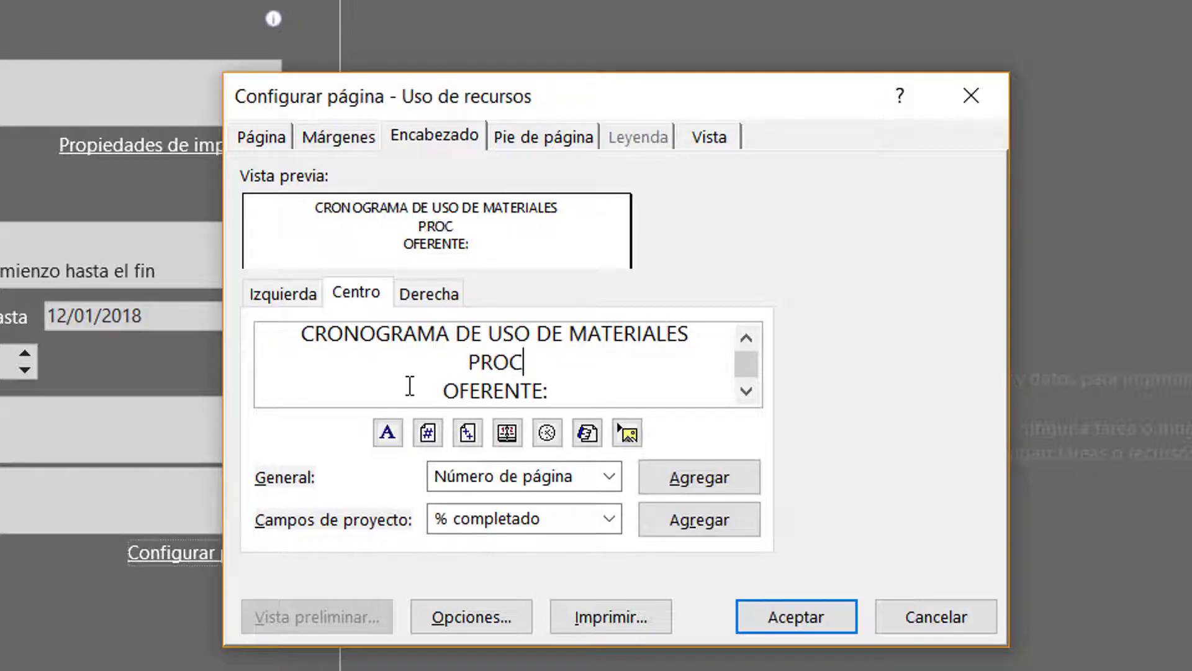
type("ESO:")
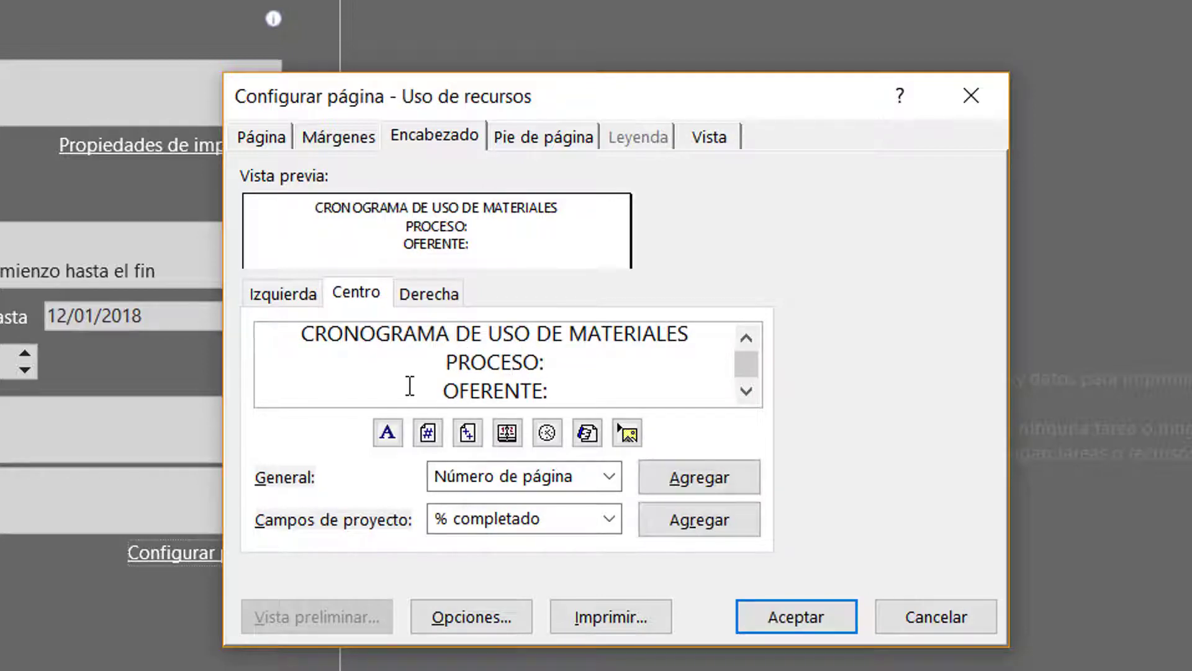
type("XXXXXXX OFERENTE: ")
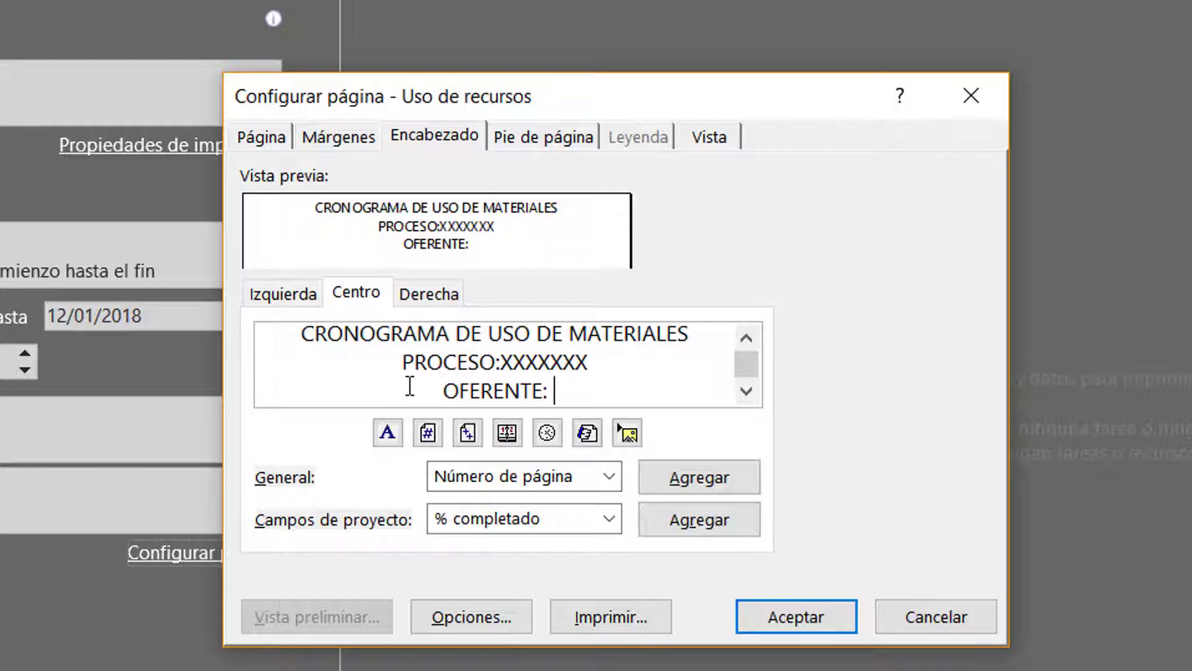
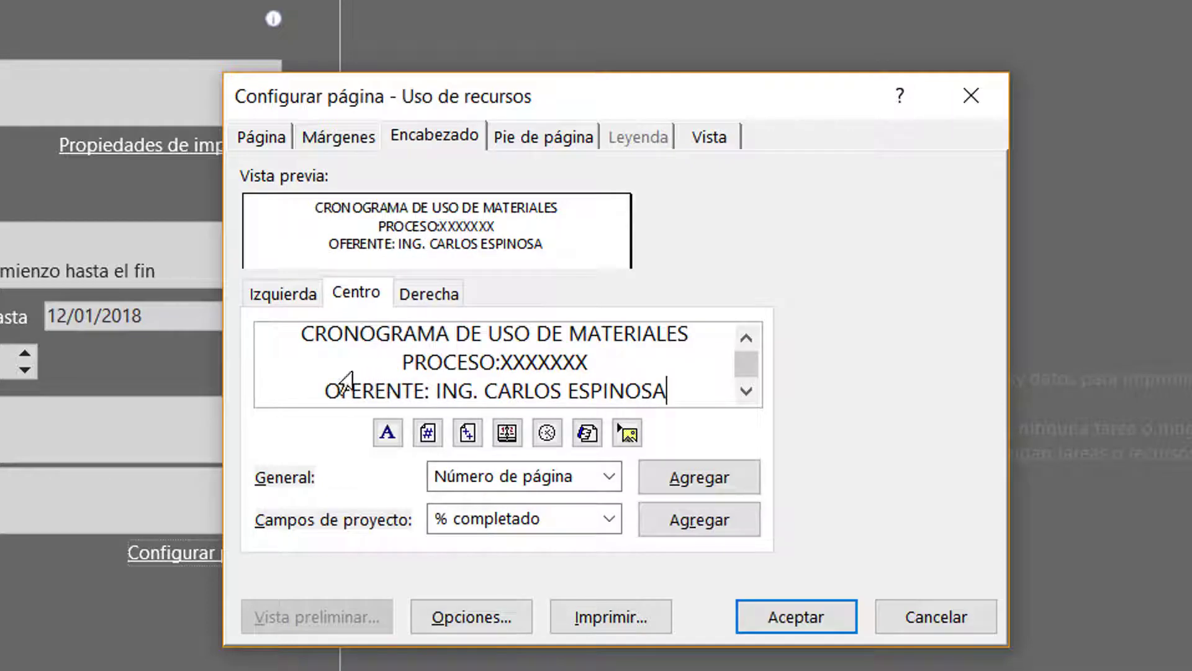
Format the header title CRONOGRAMA DE USO DE MATERIALES in BankGothic Md BT, style Mediana, size 18
left_click(289, 340)
left_click(380, 435)
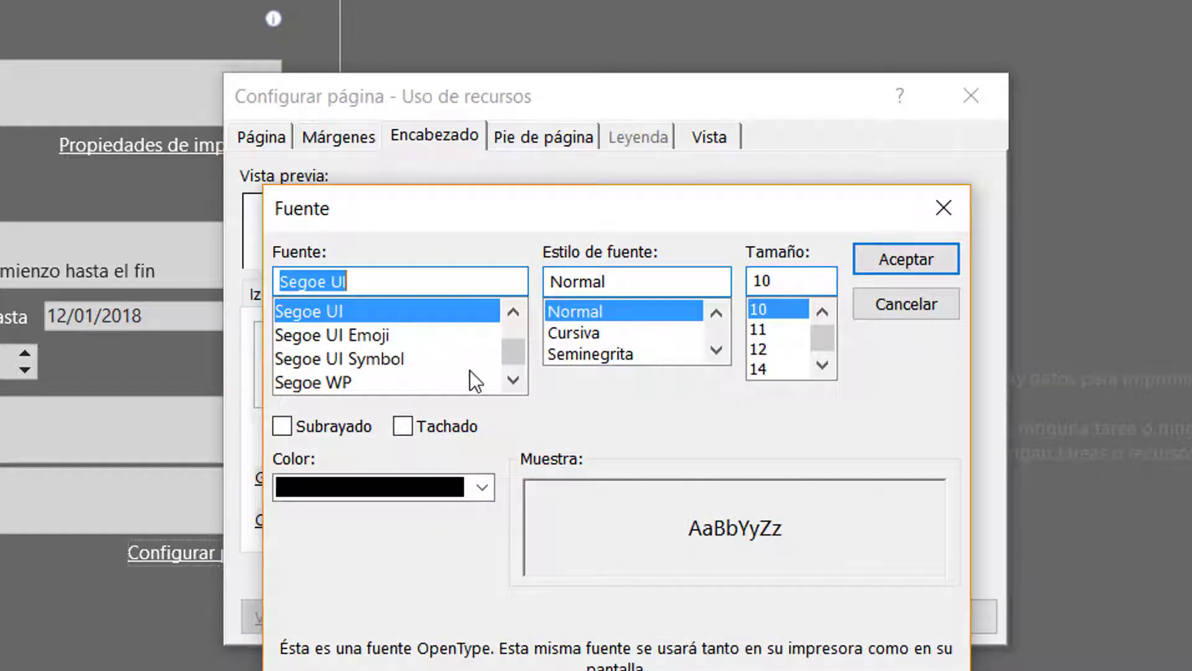
left_click_drag(510, 355, 507, 299)
left_click_drag(517, 382, 520, 383)
left_click(465, 355)
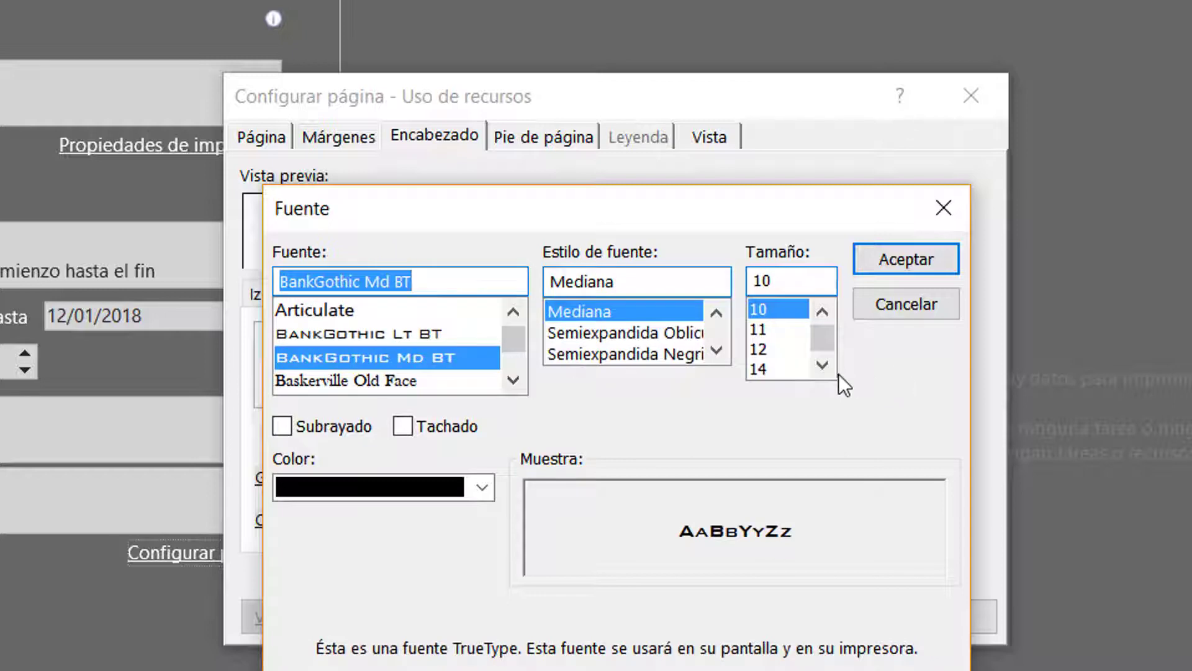
left_click(784, 370)
left_click(823, 366)
left_click(823, 367)
left_click(824, 366)
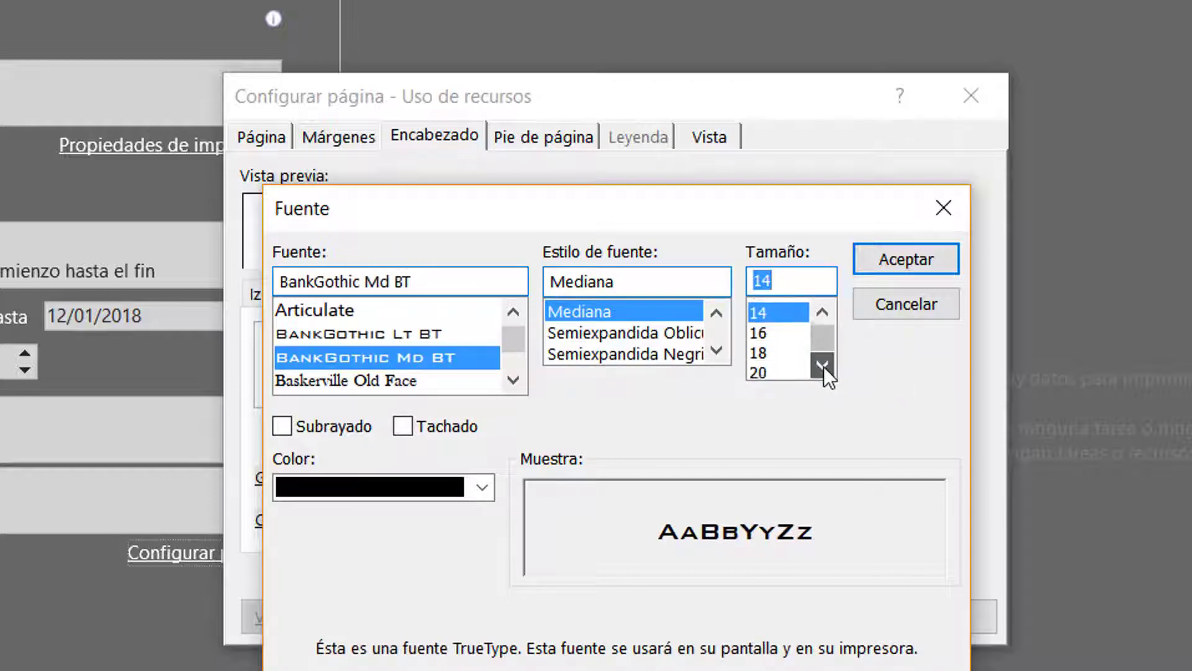
left_click(823, 366)
left_click(777, 330)
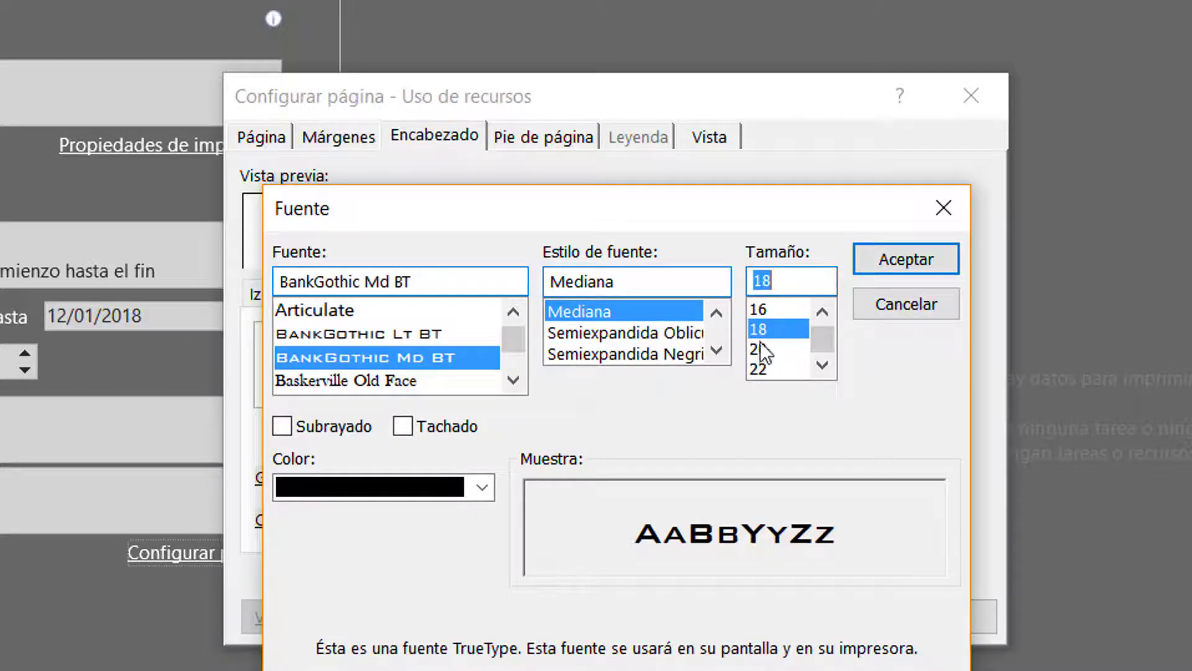
left_click(894, 261)
Format the PROCESO and OFERENTE lines of the centre header in Segoe UI semibold (Seminegrita), size 12
scroll(664, 361, "down", 3)
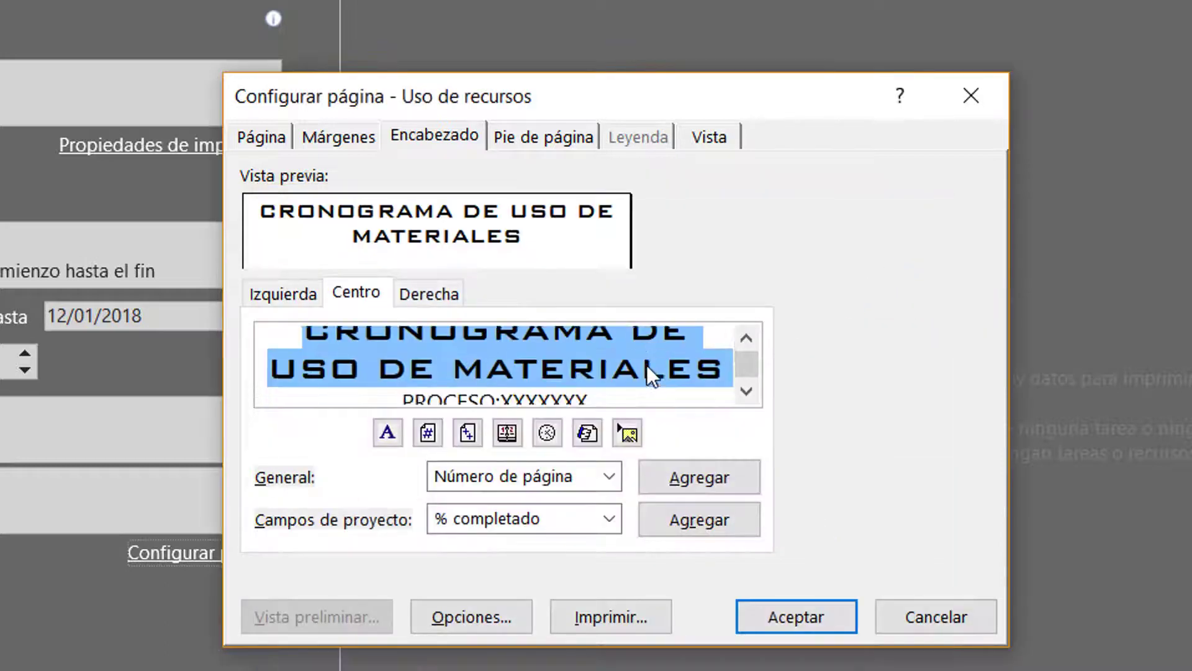
left_click_drag(381, 351, 446, 367)
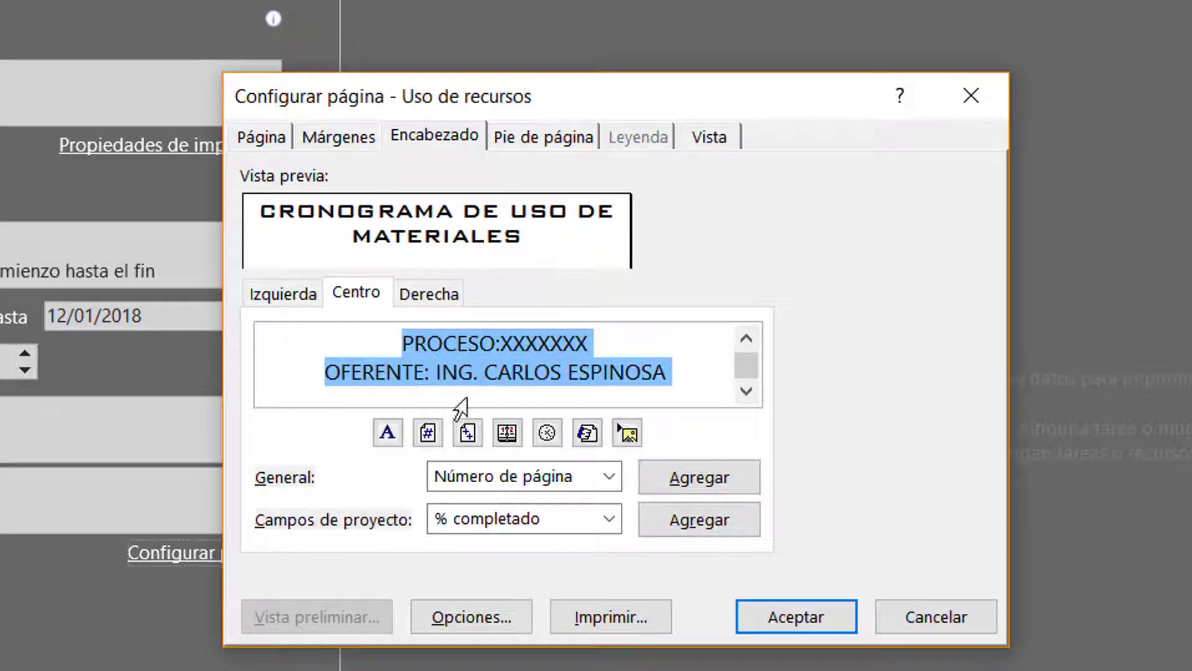
left_click(378, 439)
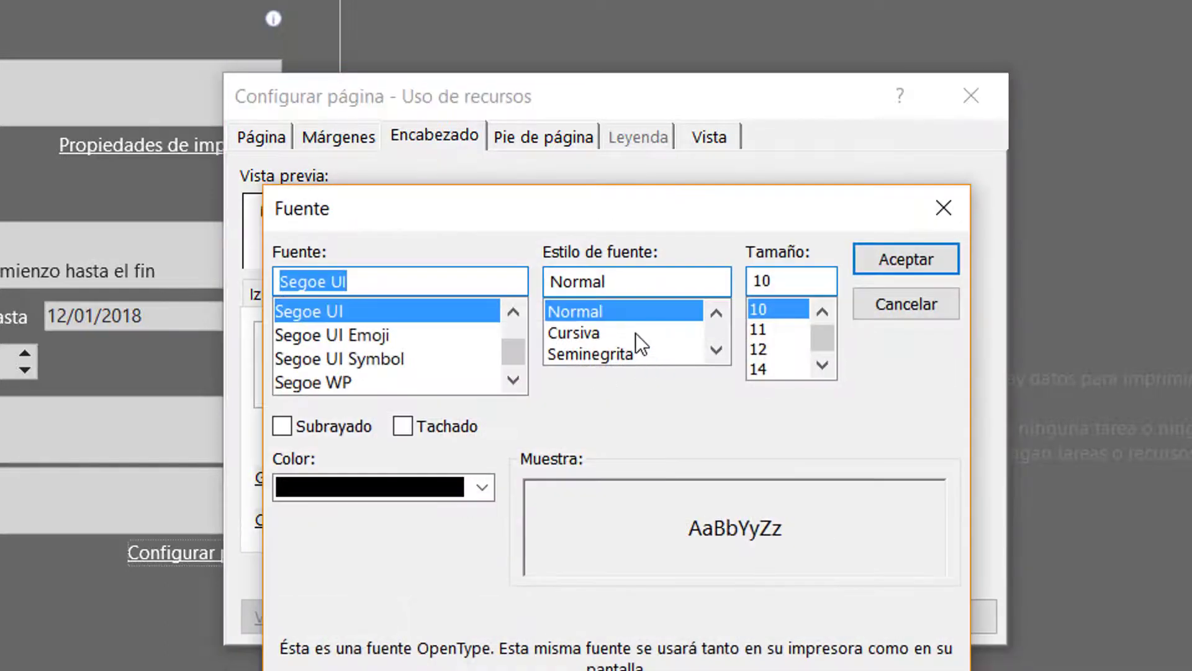
left_click(649, 354)
left_click(778, 349)
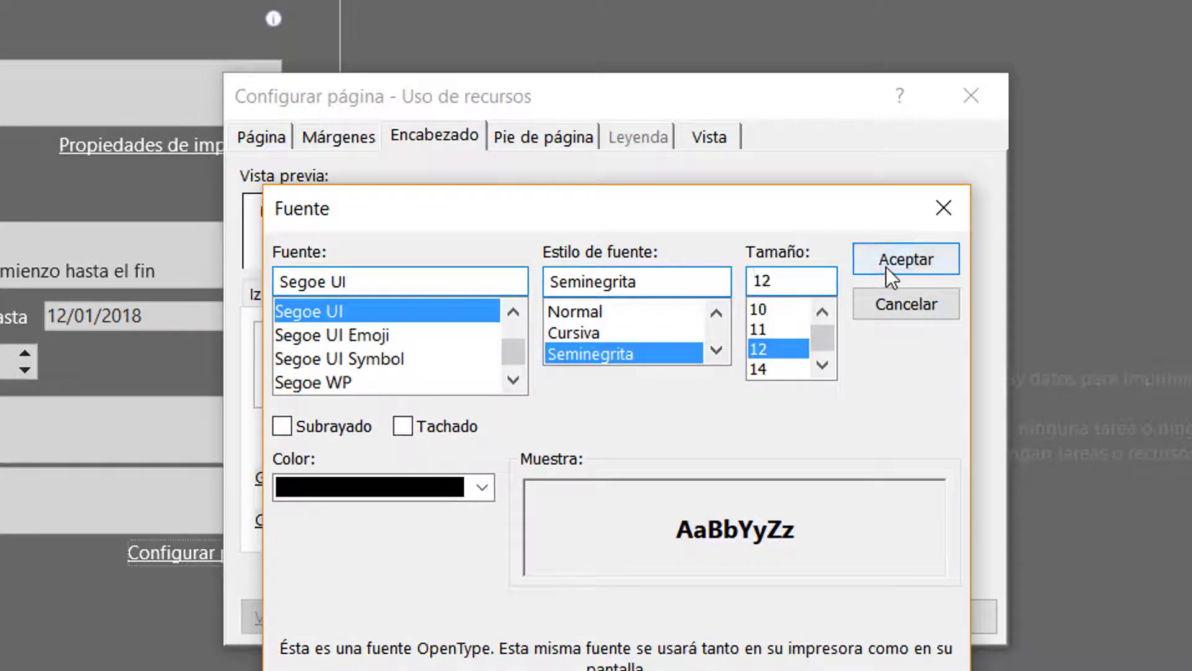
left_click(886, 267)
left_click(681, 373)
scroll(679, 371, "up", 2)
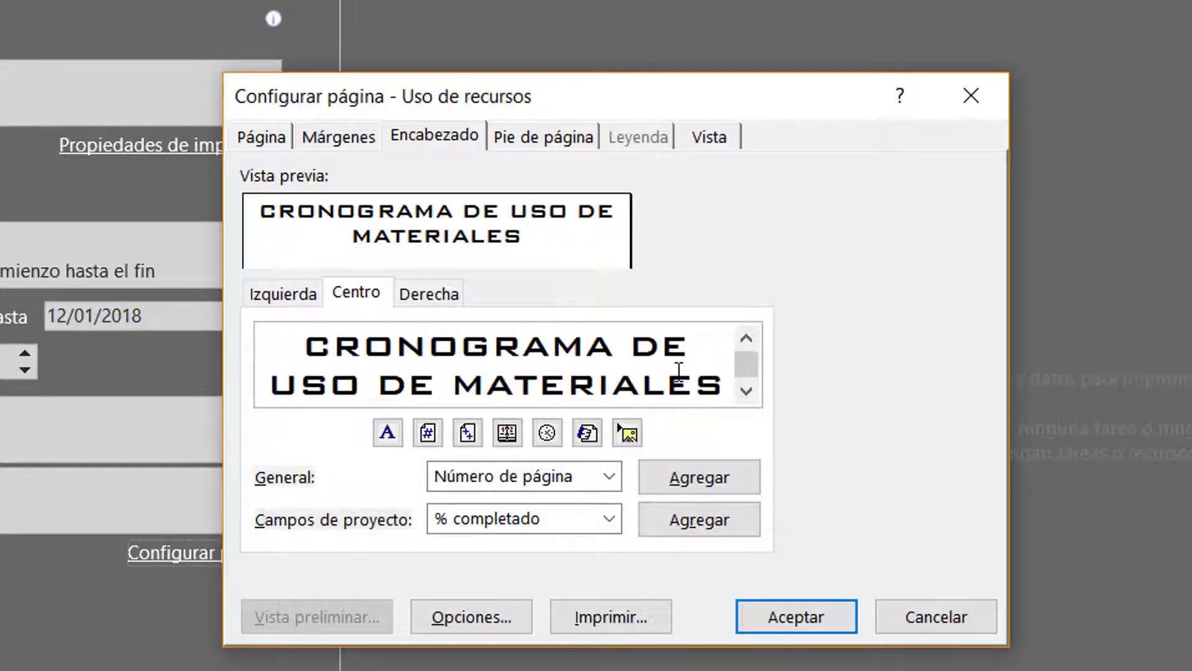
scroll(680, 372, "down", 3)
scroll(680, 371, "up", 1)
Extend the centre footer with the total page count so that it reads Página &[Página] de &[Páginas]
left_click(545, 133)
left_click(646, 335)
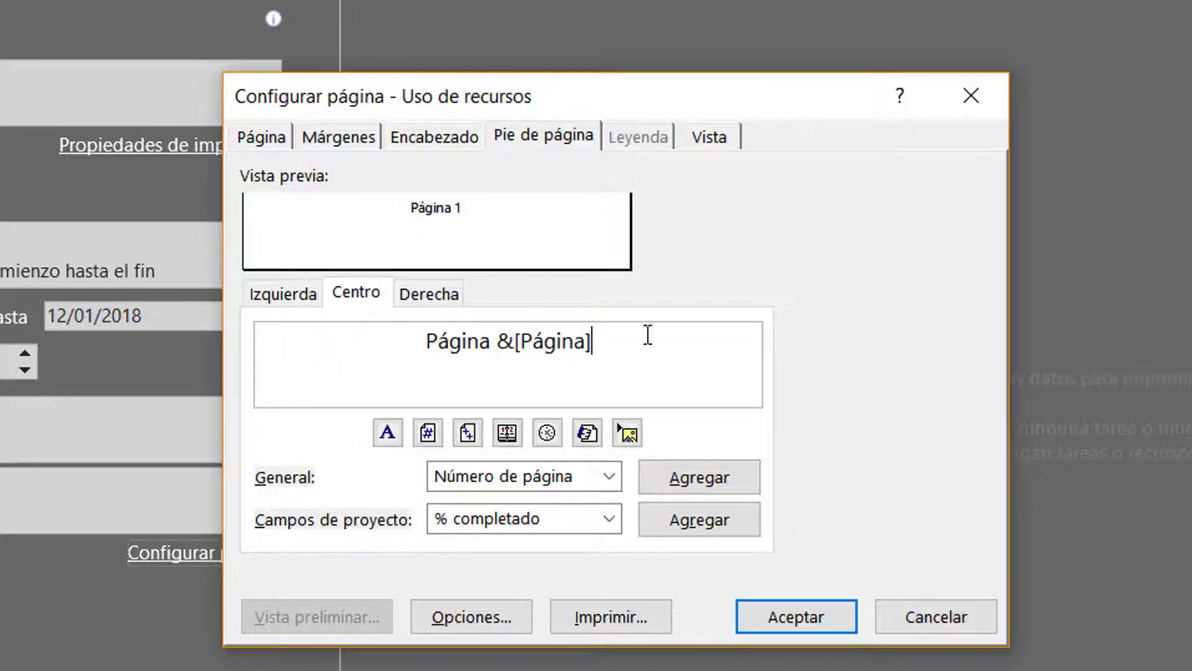
type("de")
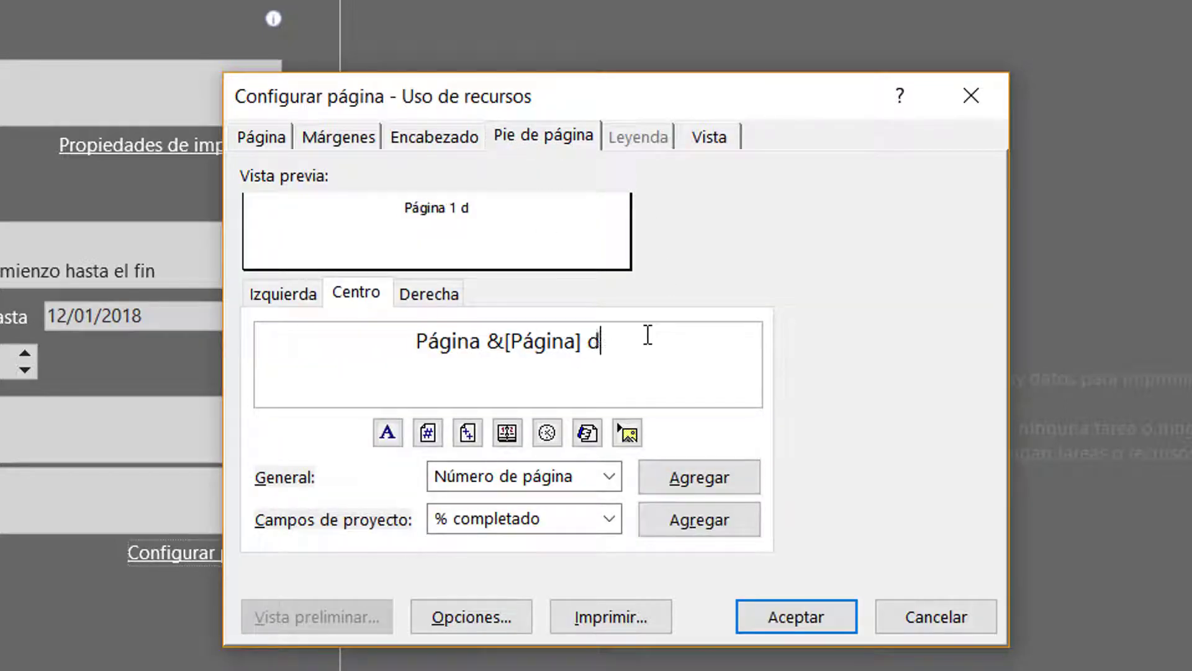
left_click(468, 433)
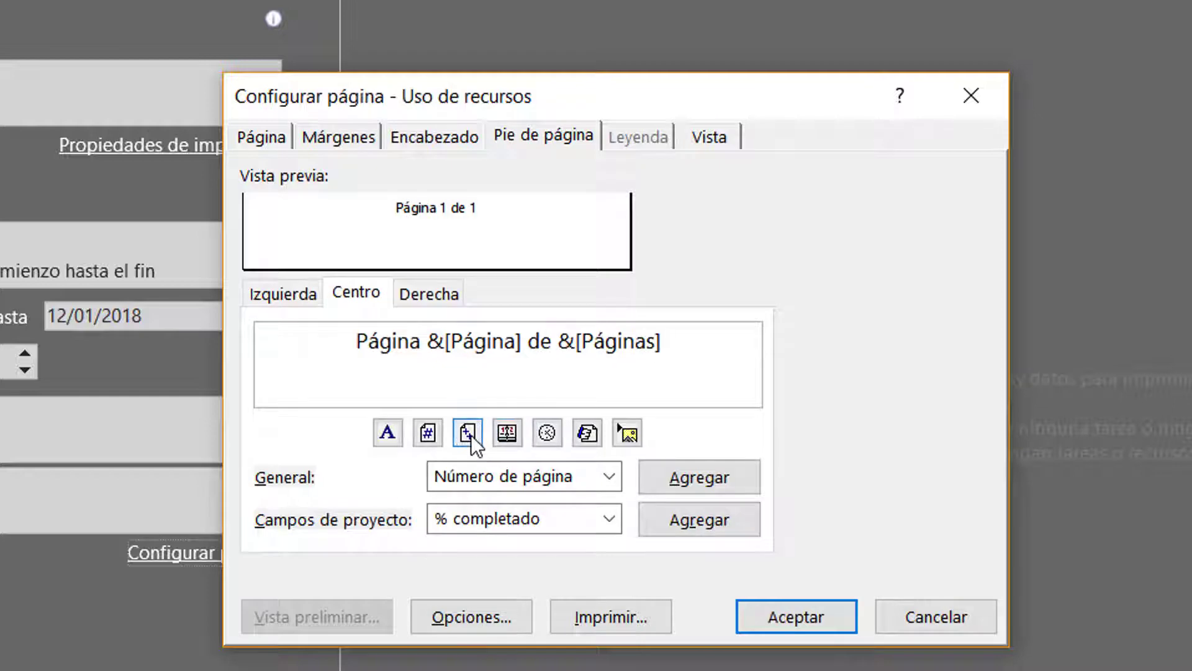
Print only the first 3 columns, exclude blank pages, fit the timescale to the page, and accept the page setup
left_click(712, 135)
left_click(379, 215)
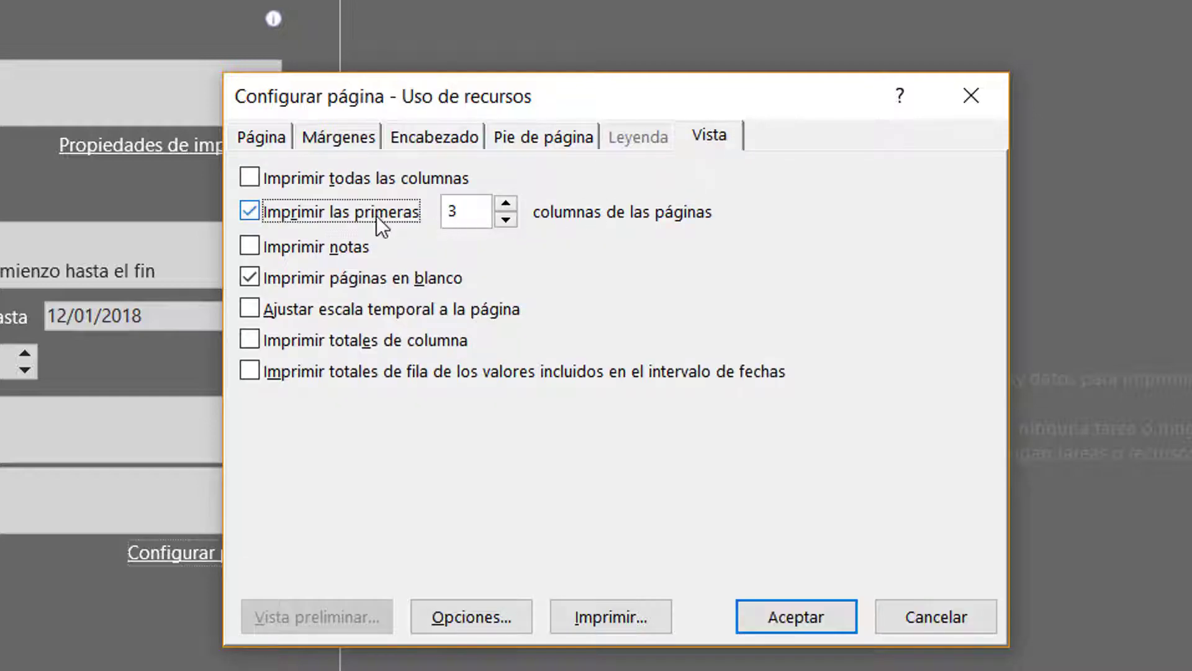
left_click(357, 286)
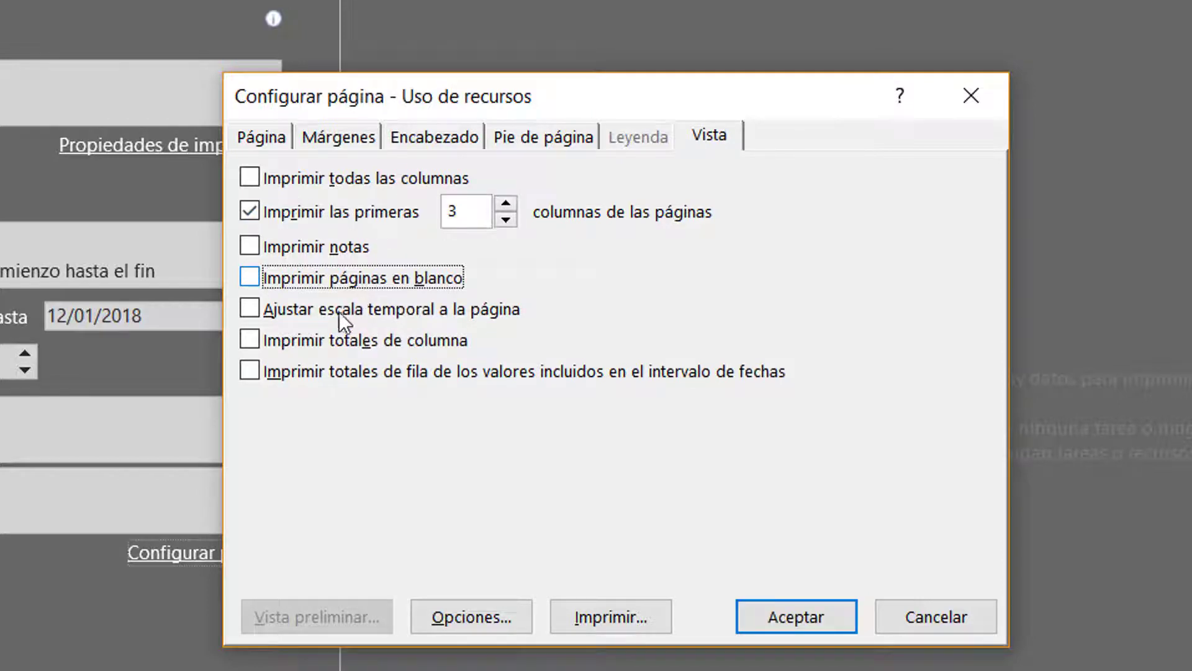
left_click(339, 312)
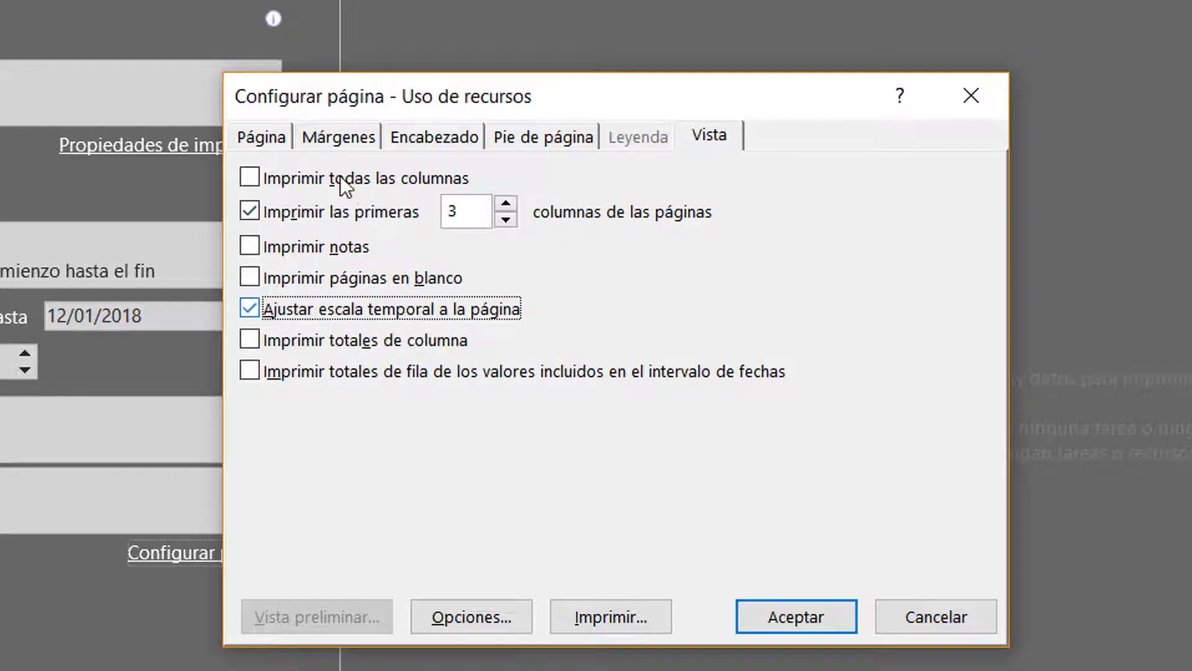
left_click(281, 141)
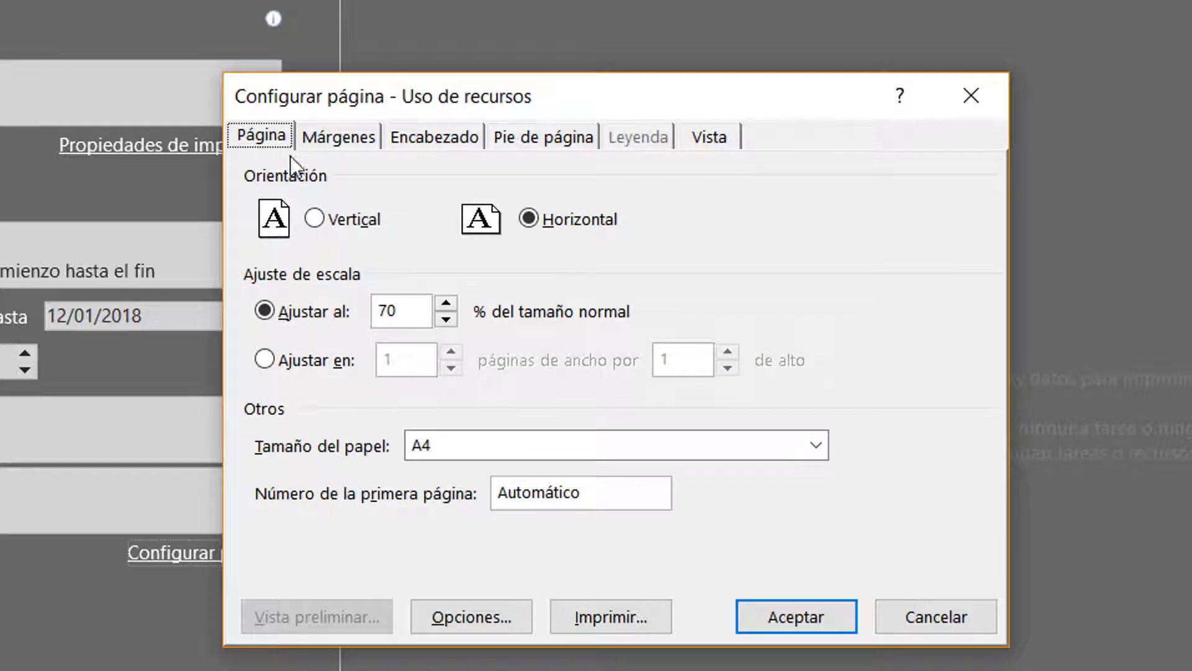
left_click(778, 628)
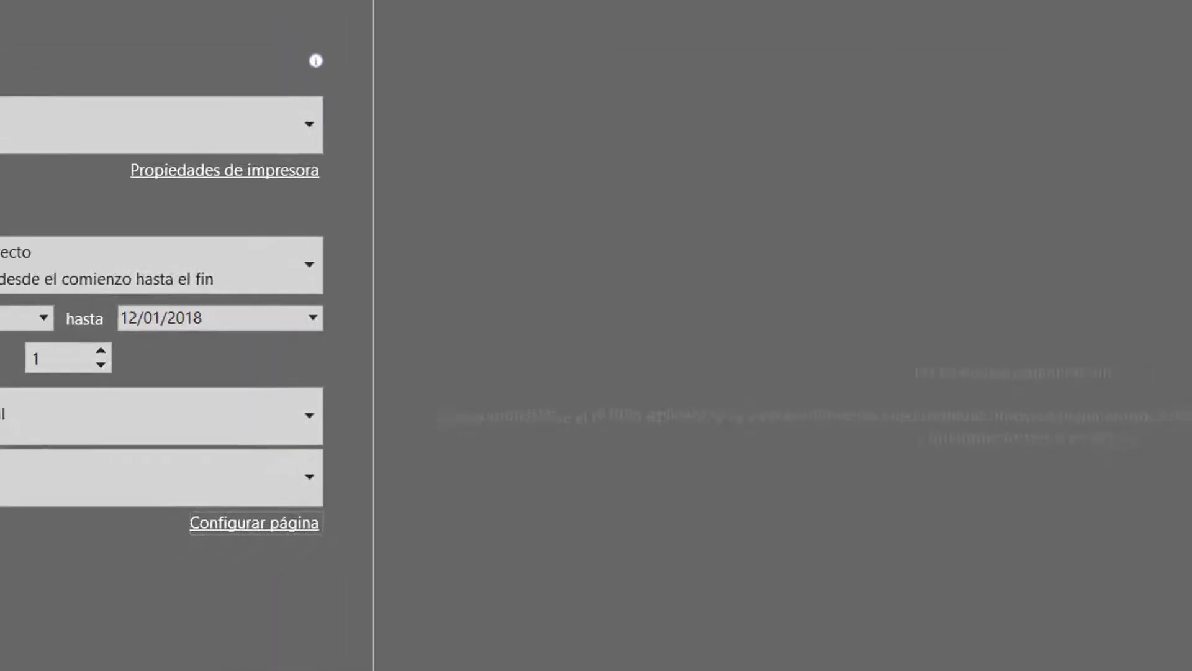
Leave the print settings and switch the project to the Gantt Chart view
left_click(29, 36)
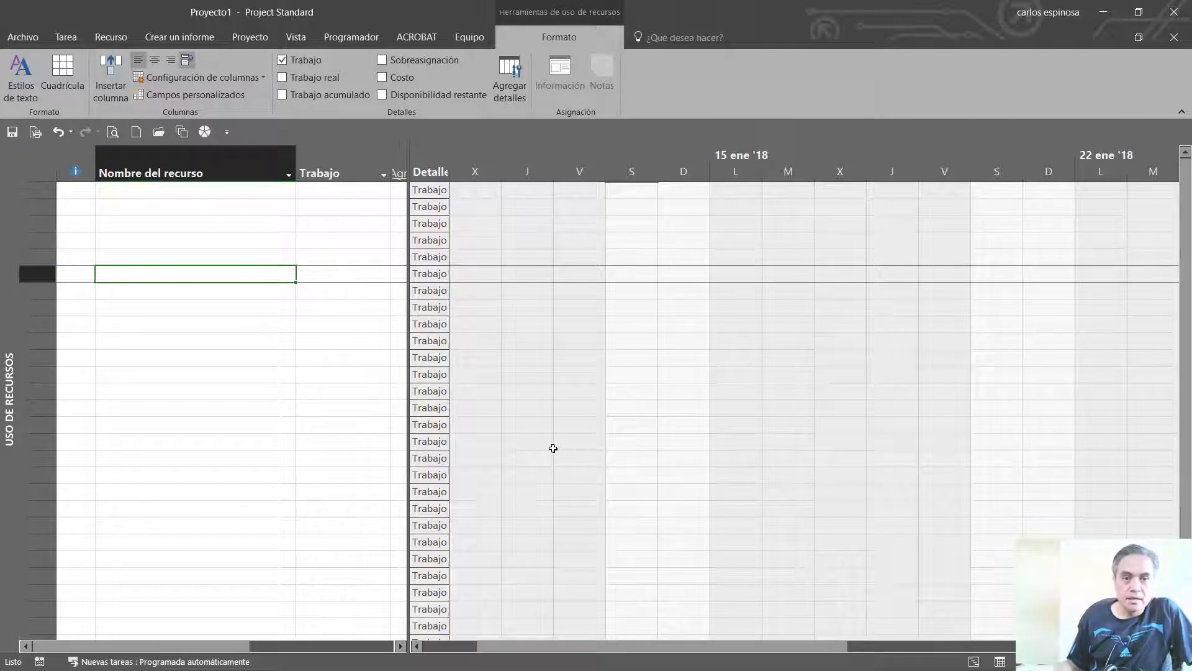
left_click(296, 36)
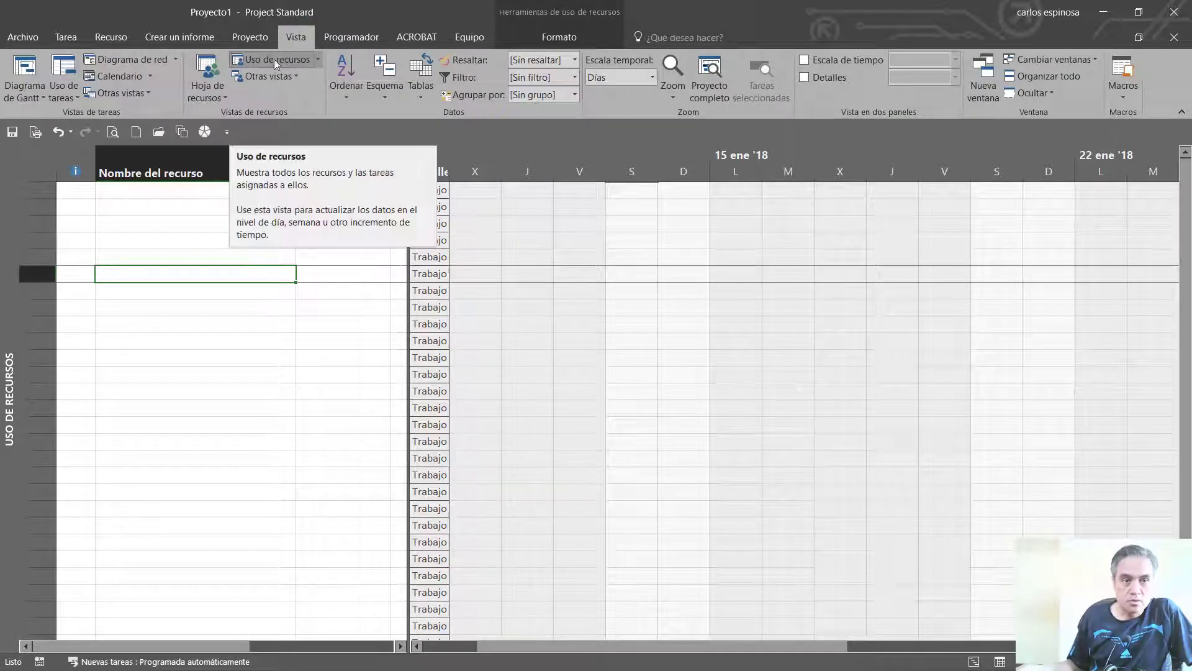
left_click(42, 68)
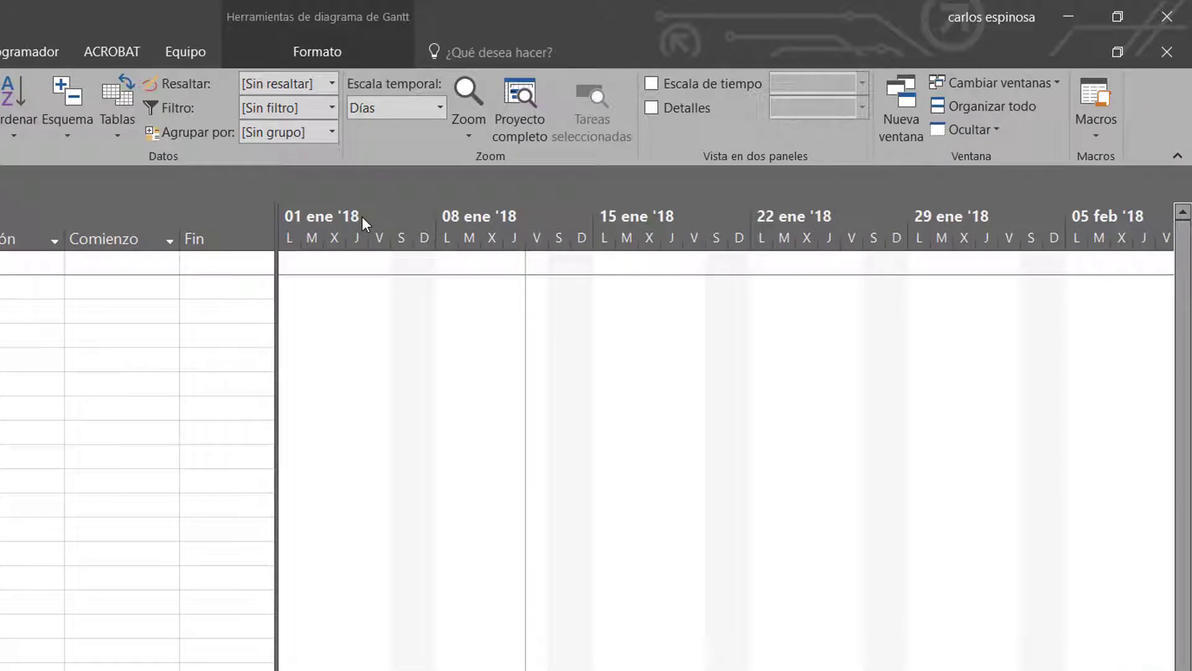
Label the timescale's middle tier as semana 1, semana 2, ... (Desde el comienzo), with alignment Centro
right_click(363, 216)
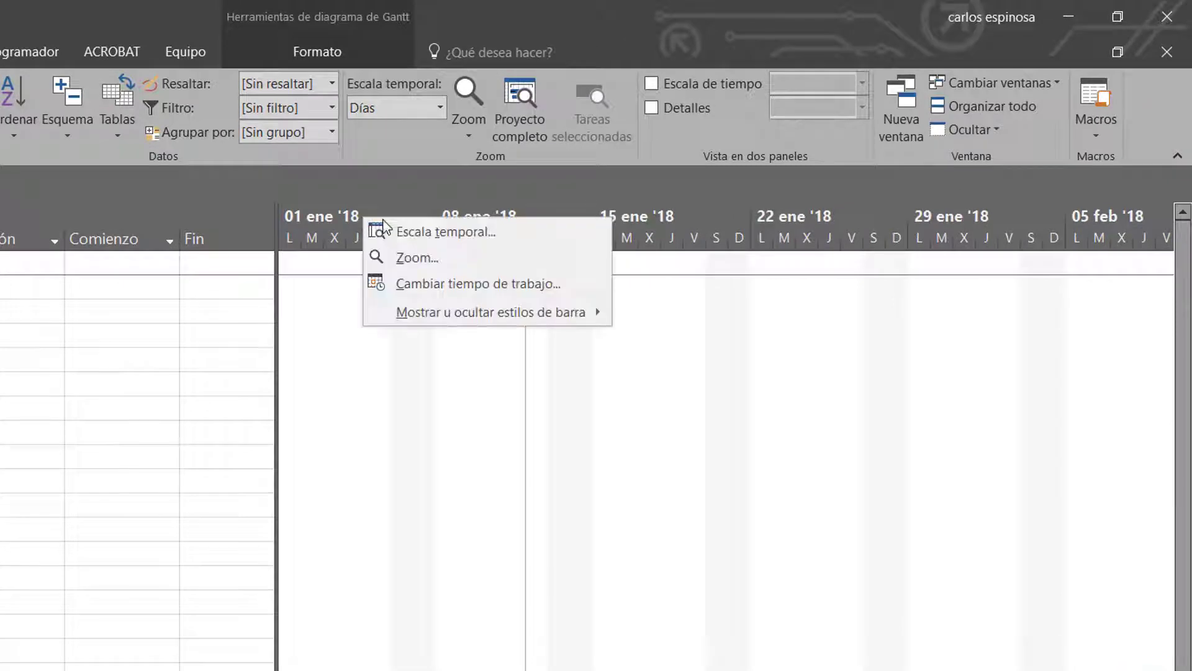
left_click(406, 225)
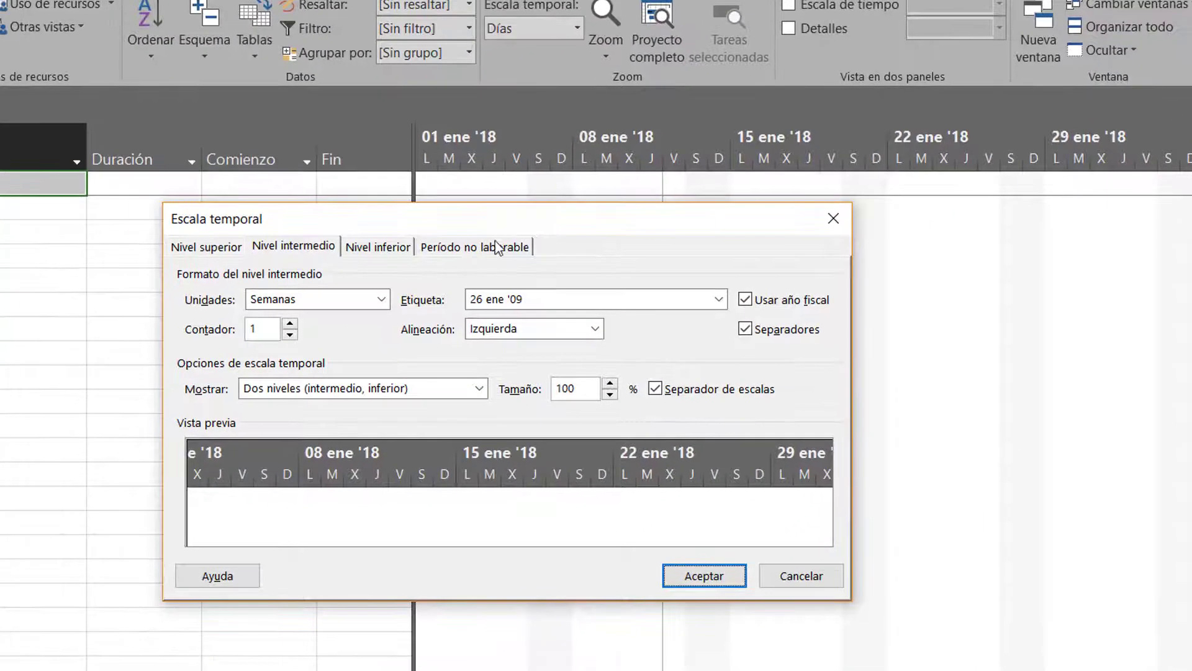
left_click(159, 324)
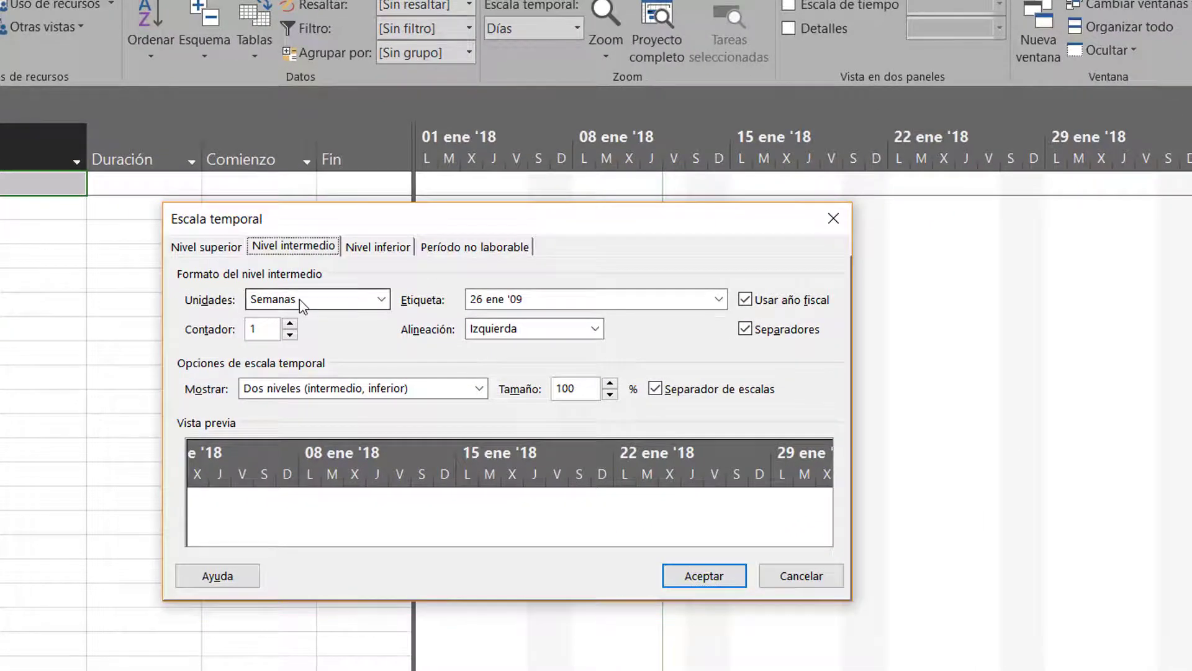
left_click(526, 303)
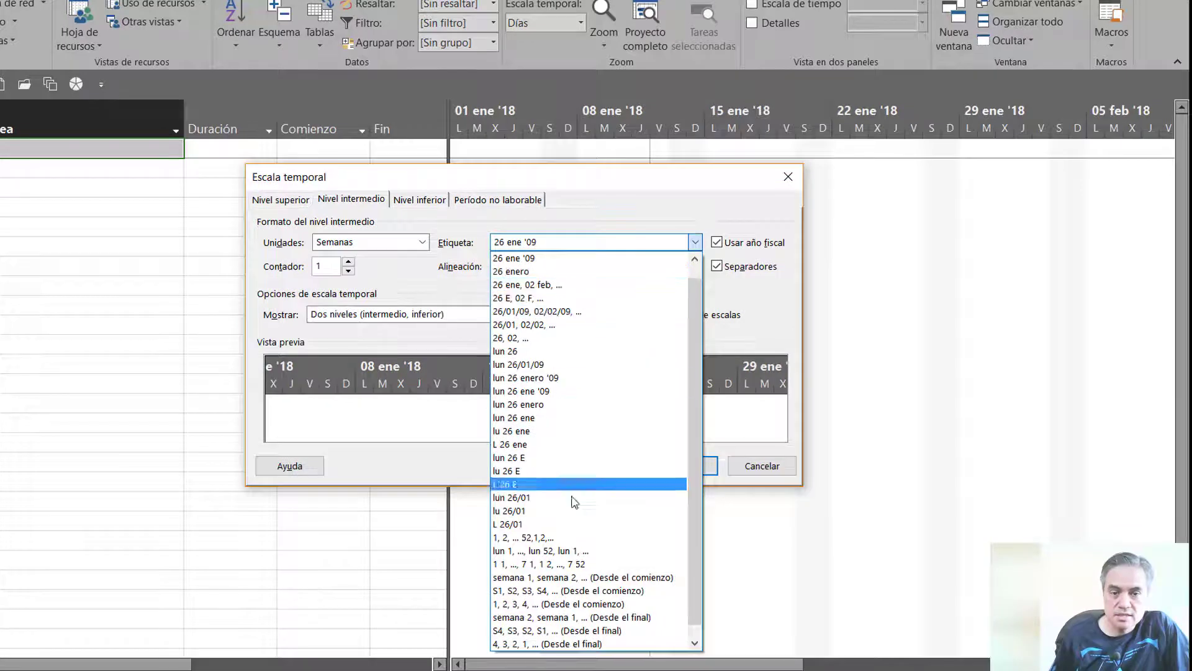
scroll(547, 497, "down", 1)
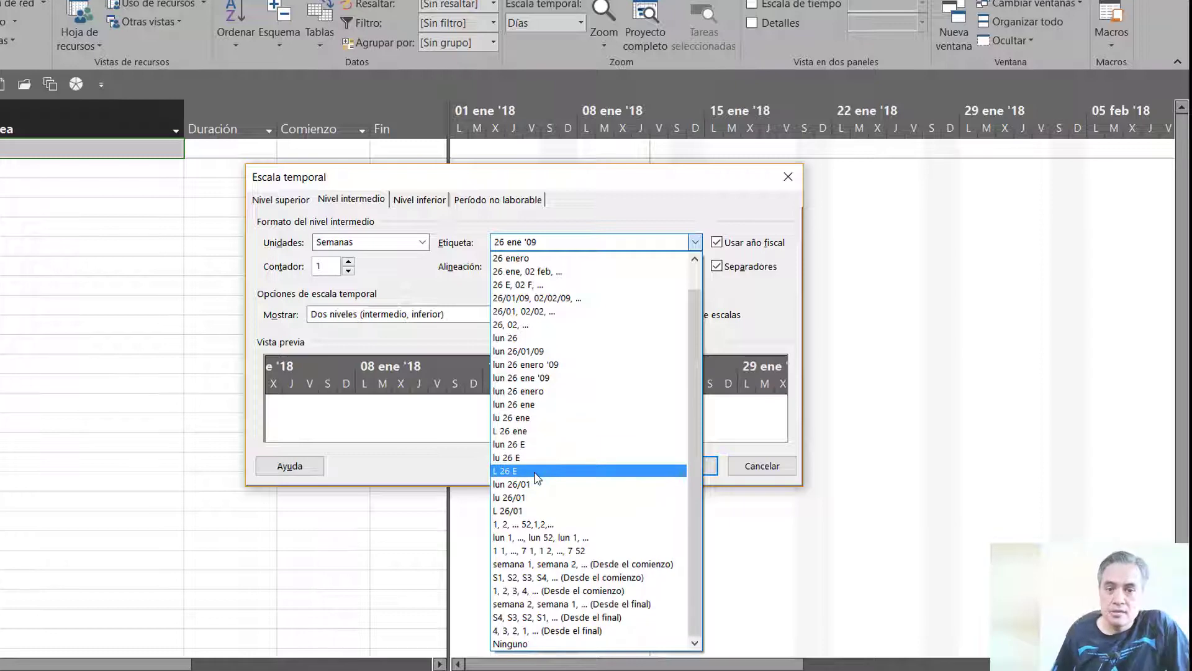
left_click(567, 564)
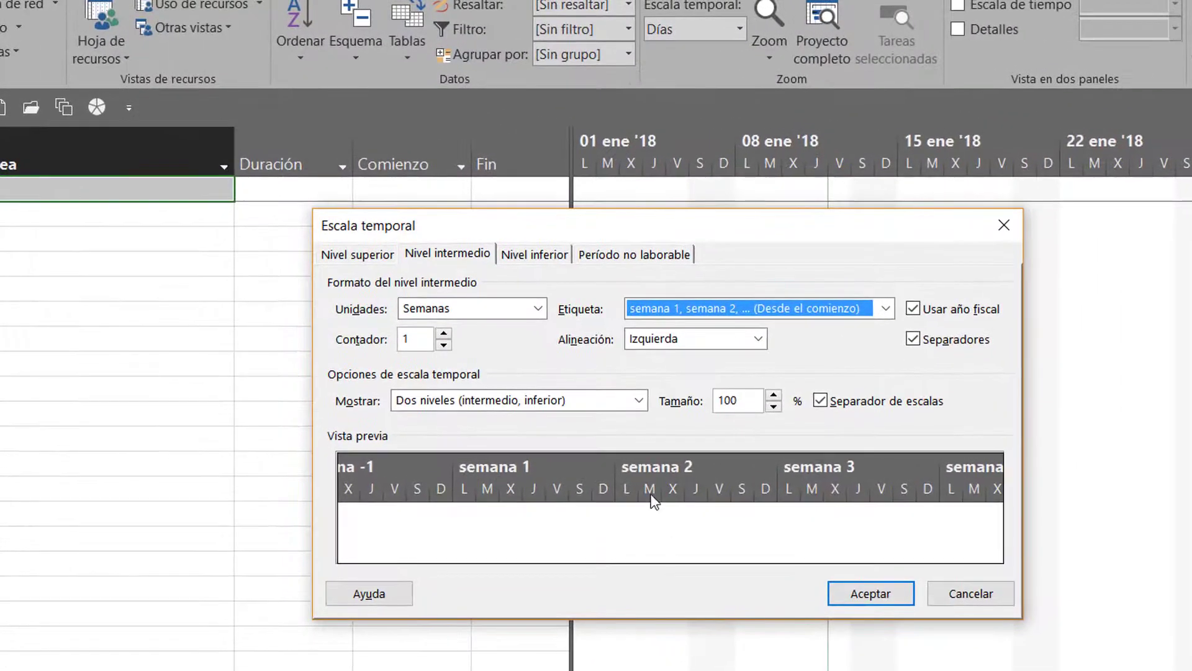
left_click(664, 339)
left_click(662, 376)
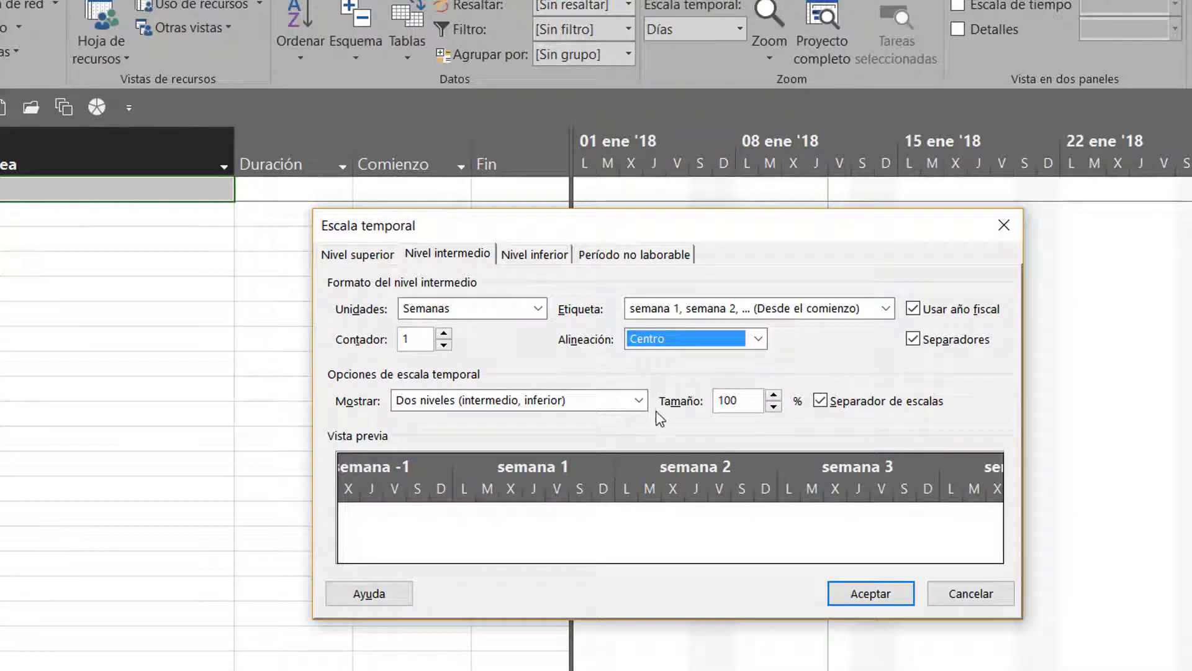
Set the timescale size to 90%
left_click(773, 407)
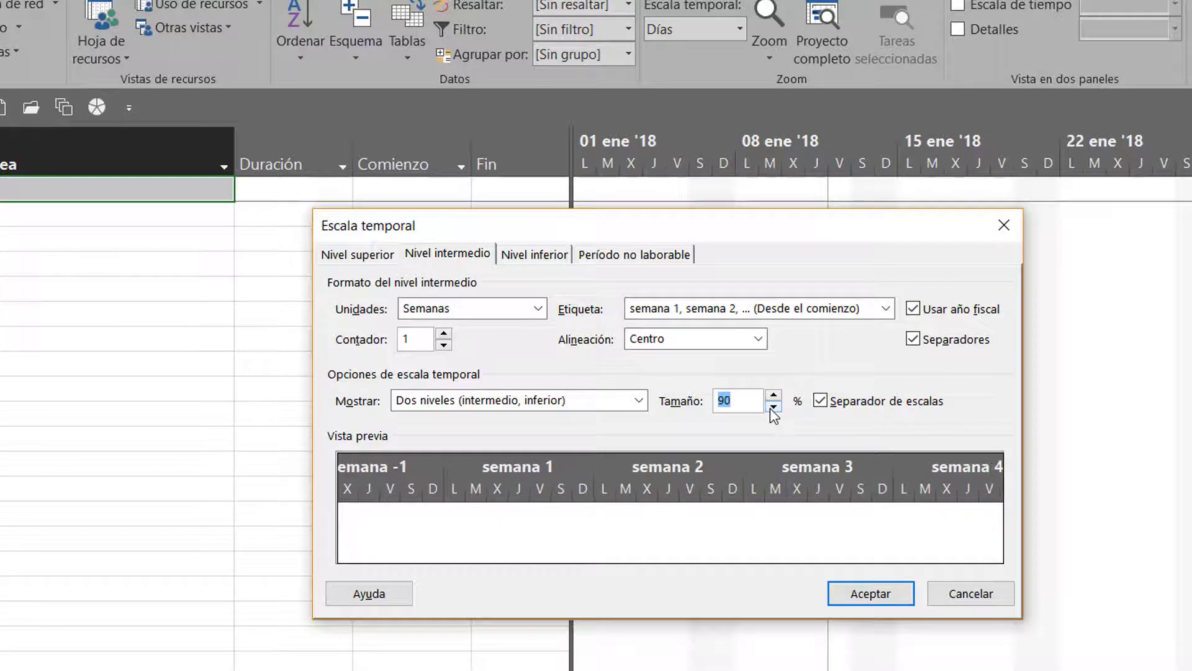
left_click(774, 407)
left_click(773, 406)
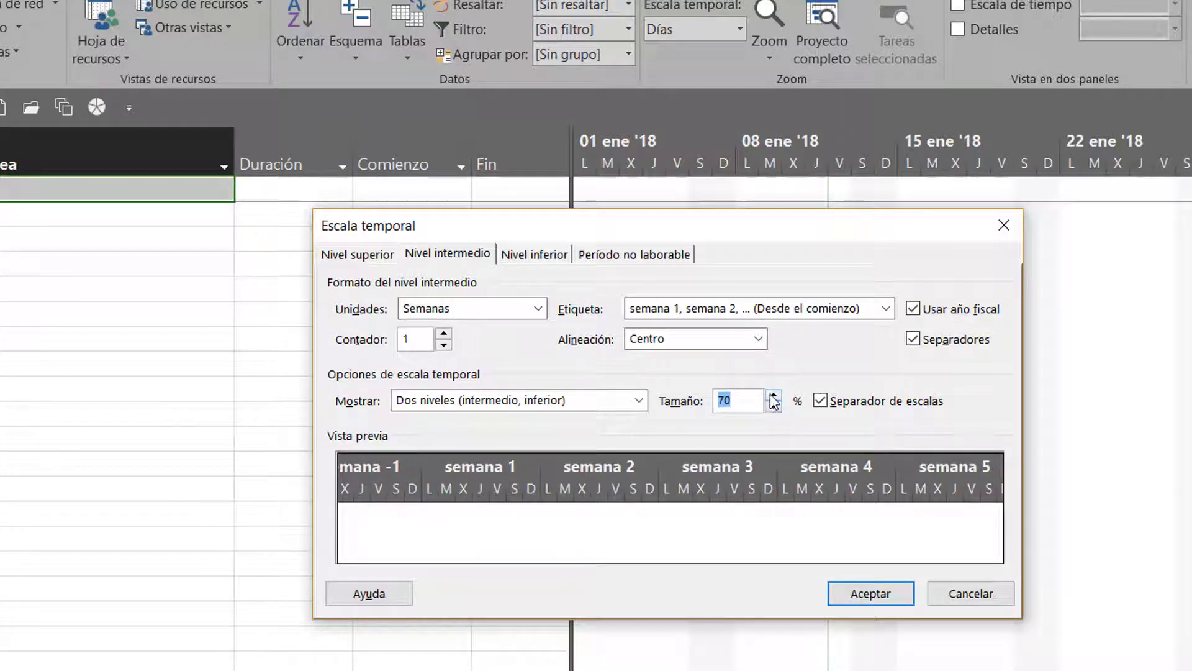
left_click(774, 397)
left_click(774, 396)
left_click(774, 396)
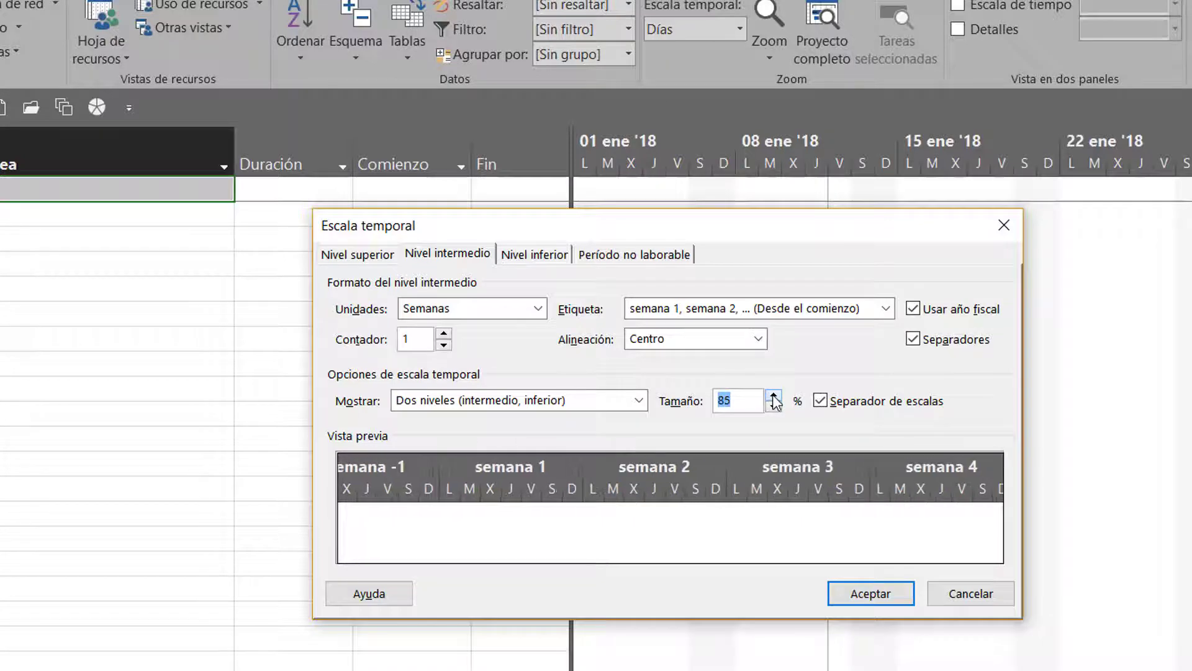
left_click(773, 396)
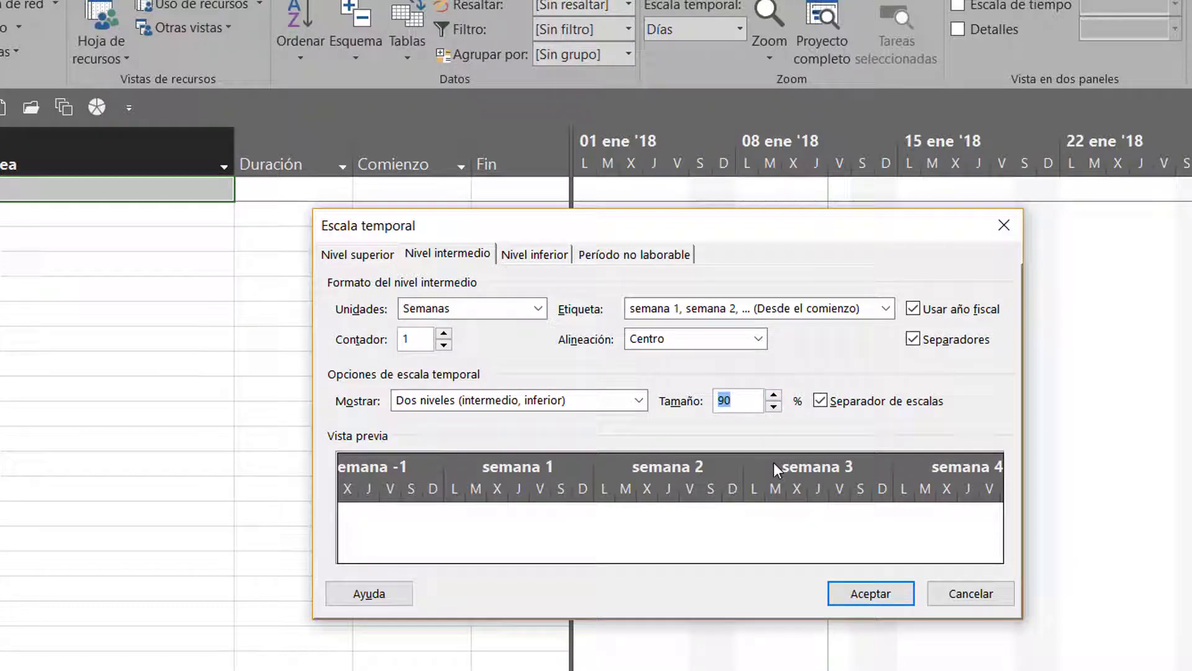
Try a count of 2 for the days in the timescale's bottom tier, and restore it to 1
left_click(543, 261)
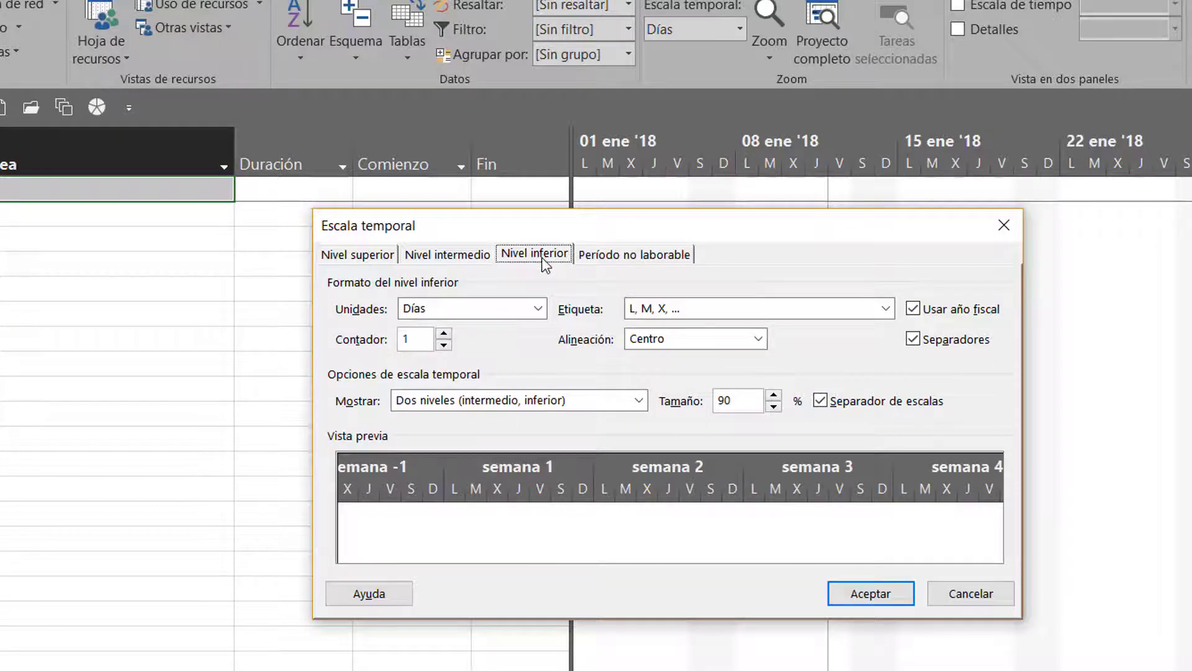
left_click(428, 255)
left_click(409, 337)
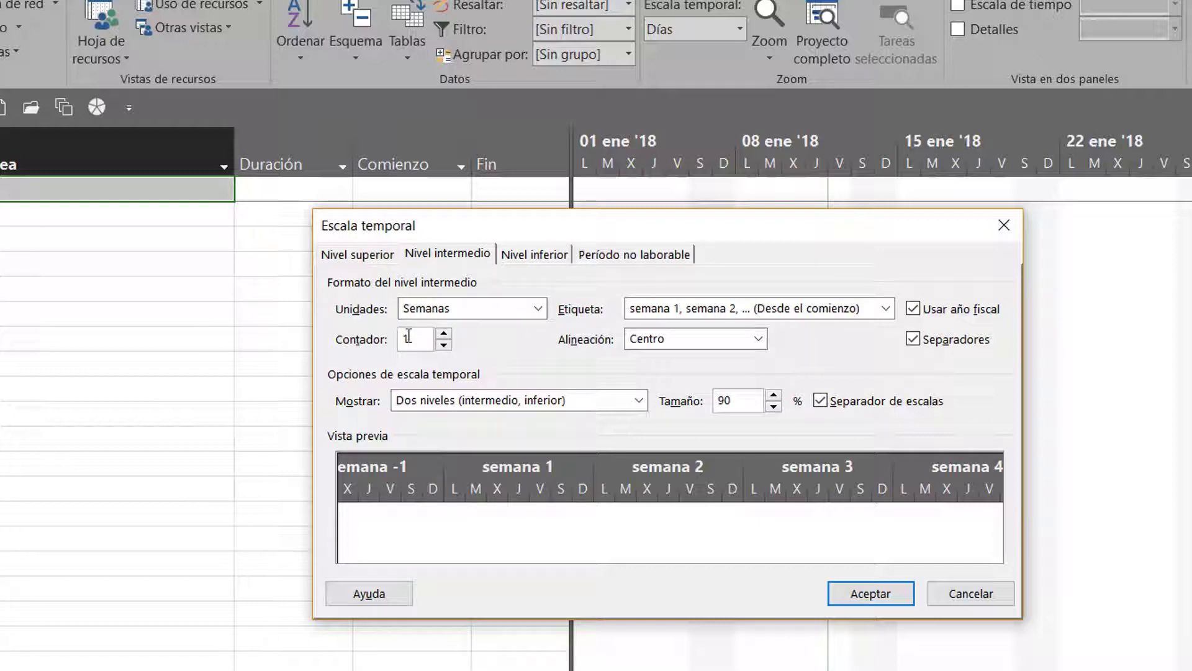
left_click(539, 255)
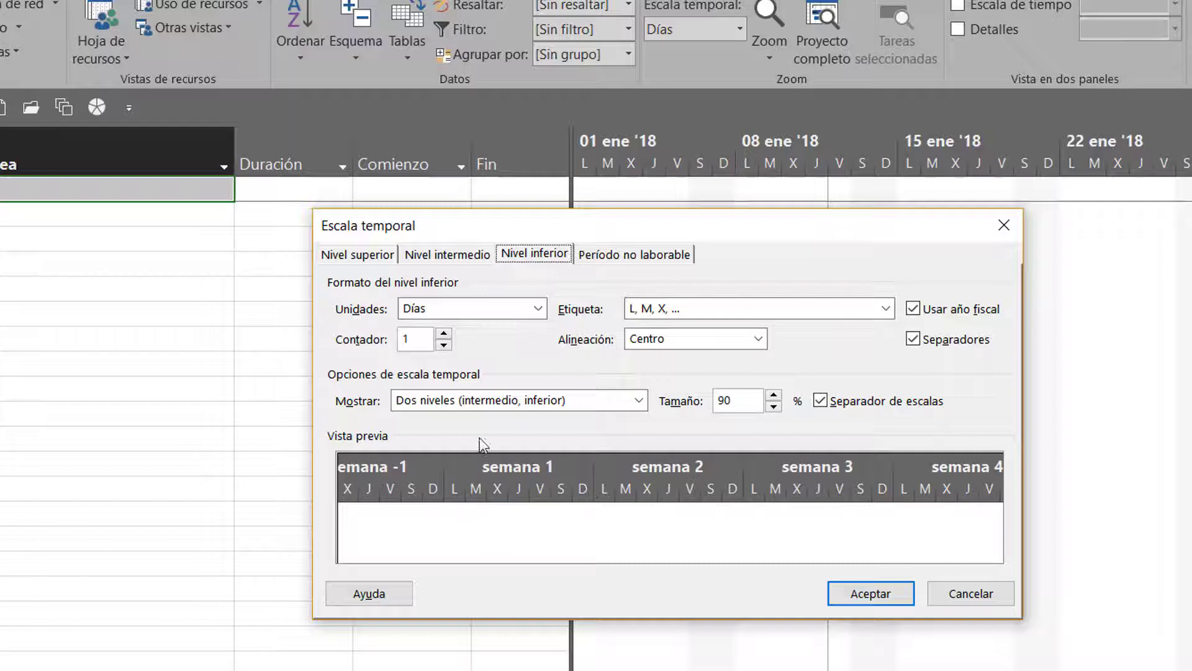
left_click(443, 334)
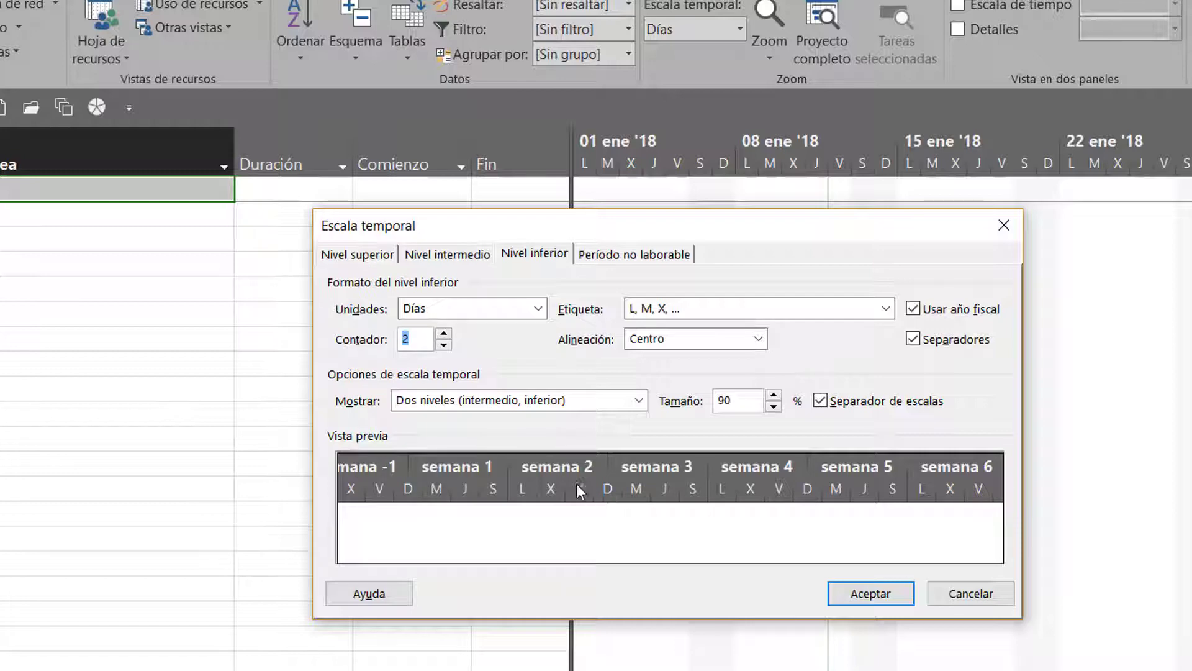
left_click(444, 346)
left_click(443, 346)
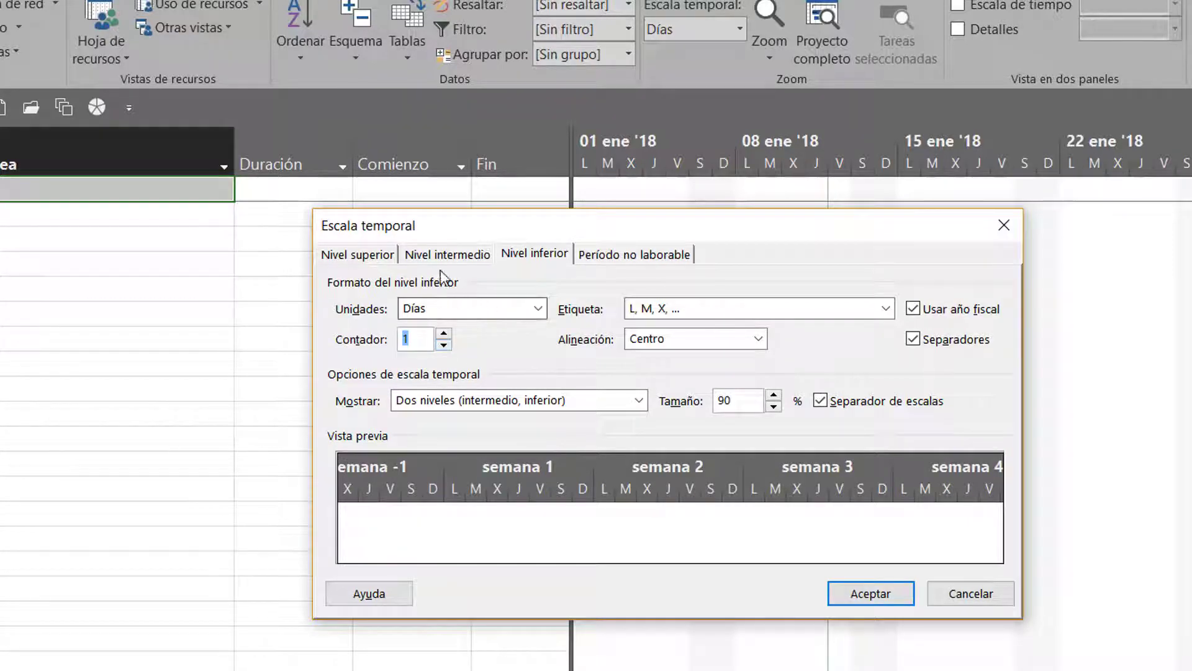
Apply the timescale settings to the Gantt chart
left_click(895, 595)
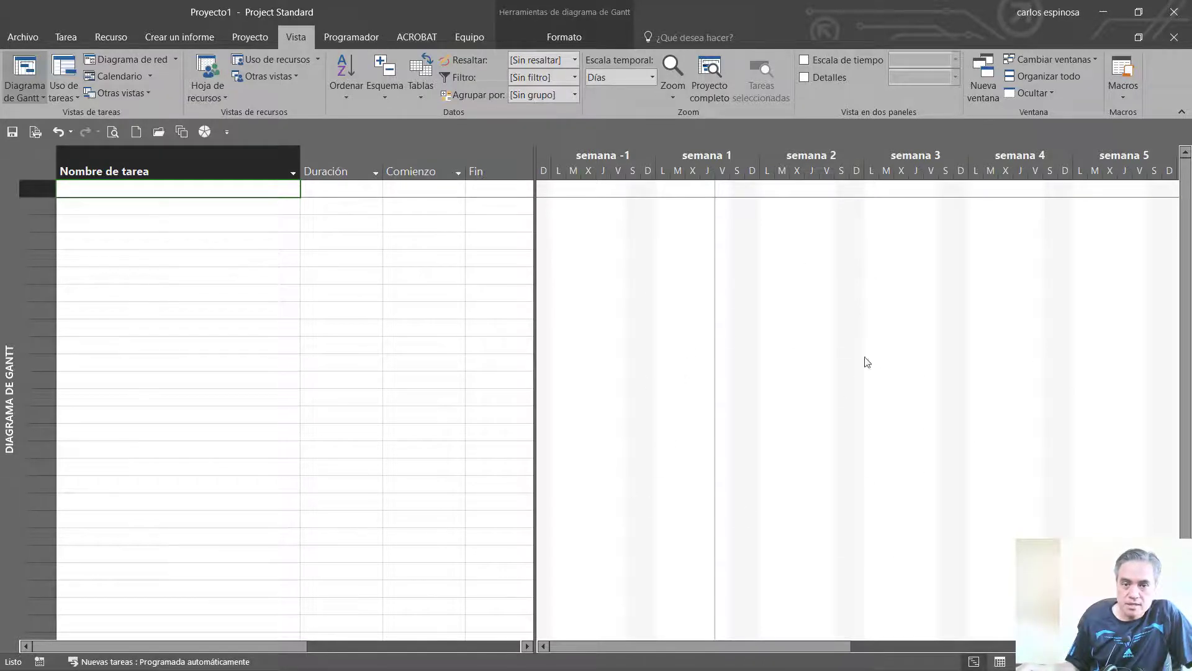
Format the Comienzo del proyecto gridline of the Gantt chart as a solid red line
right_click(770, 292)
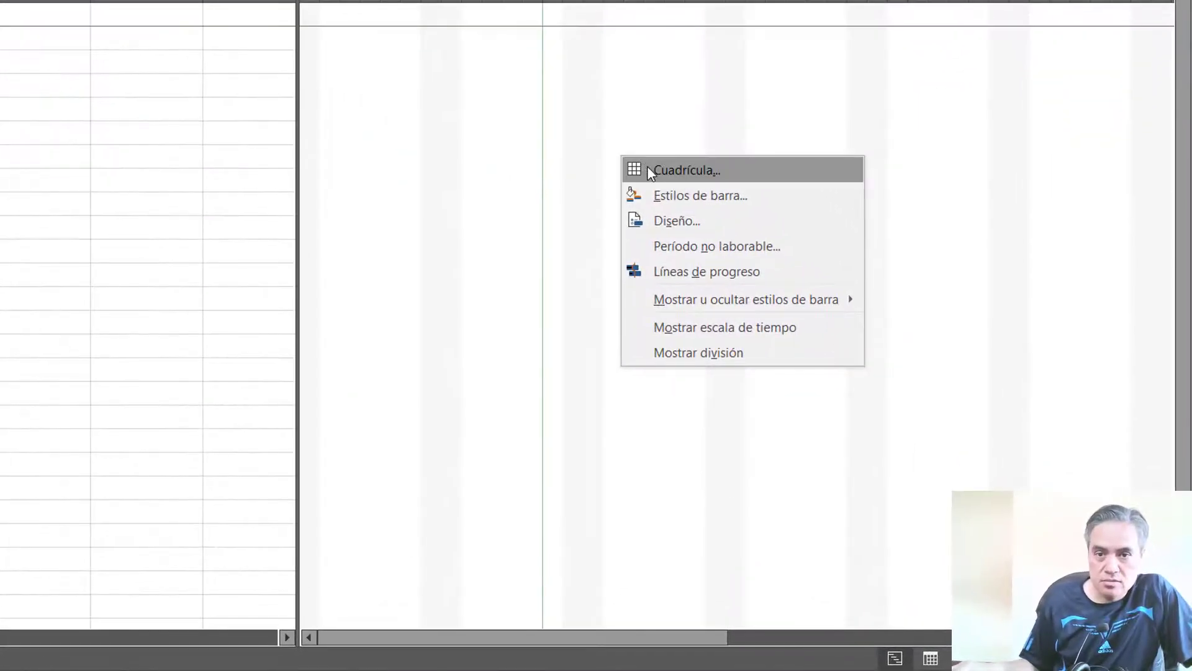
left_click(647, 167)
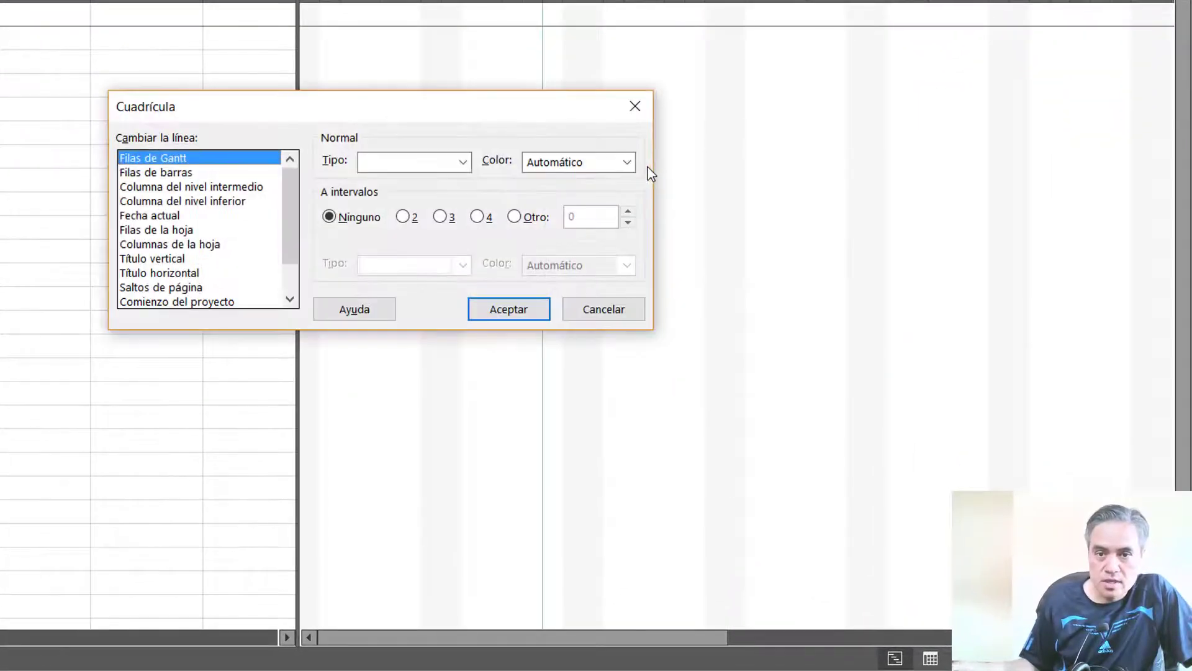
left_click(240, 302)
left_click(578, 171)
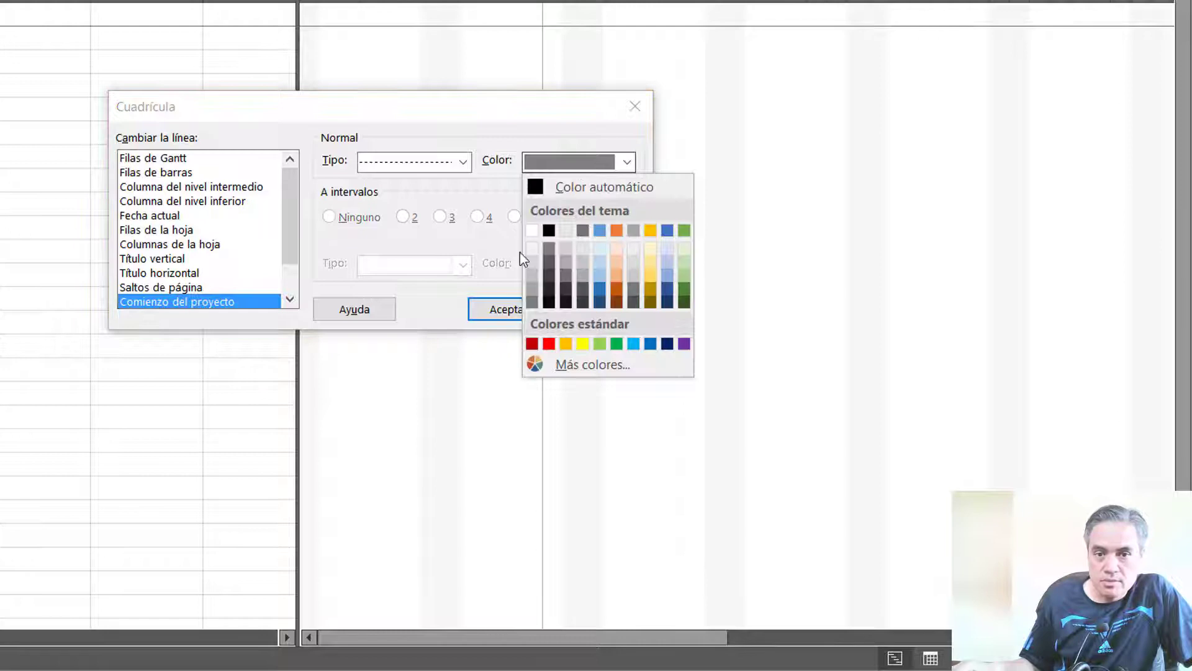
left_click(549, 343)
left_click(428, 161)
left_click(420, 204)
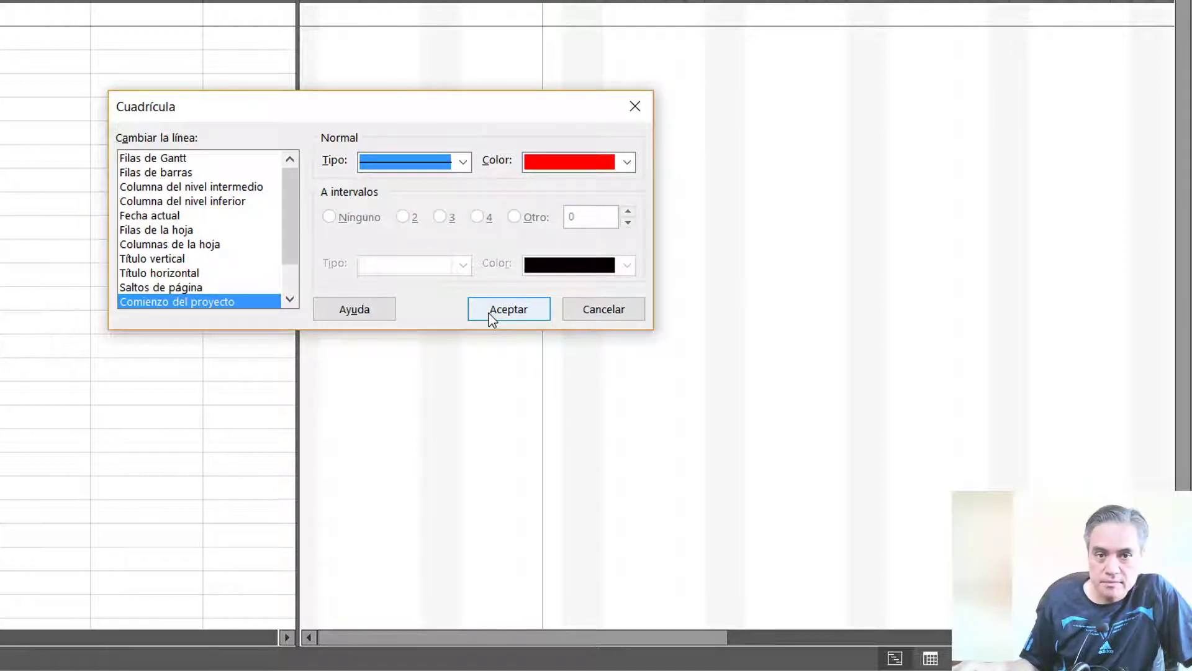
Format the Fin del proyecto gridline of the Gantt chart as a solid red line
left_click(289, 300)
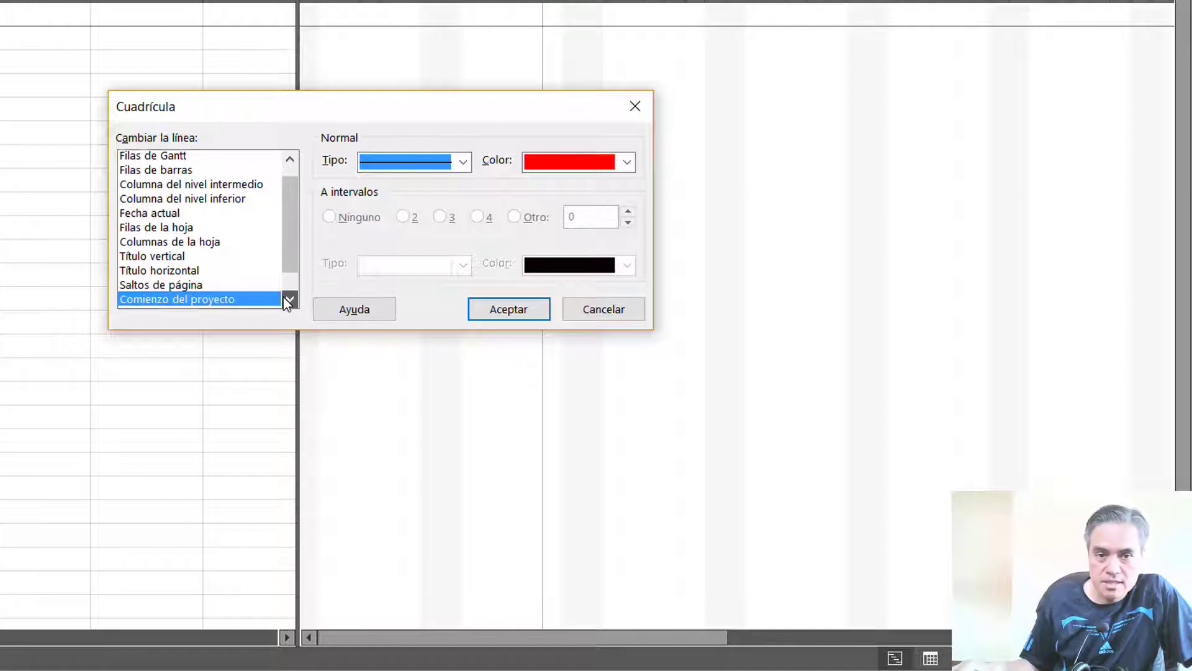
left_click(289, 299)
left_click(288, 299)
left_click(211, 286)
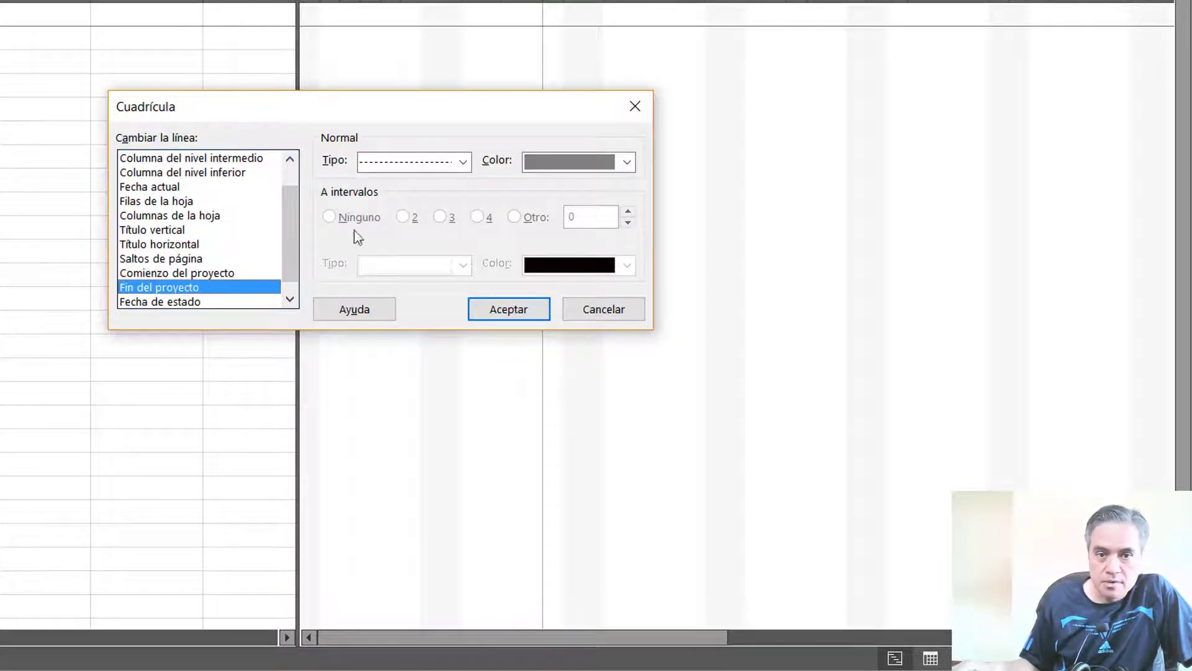
left_click(539, 164)
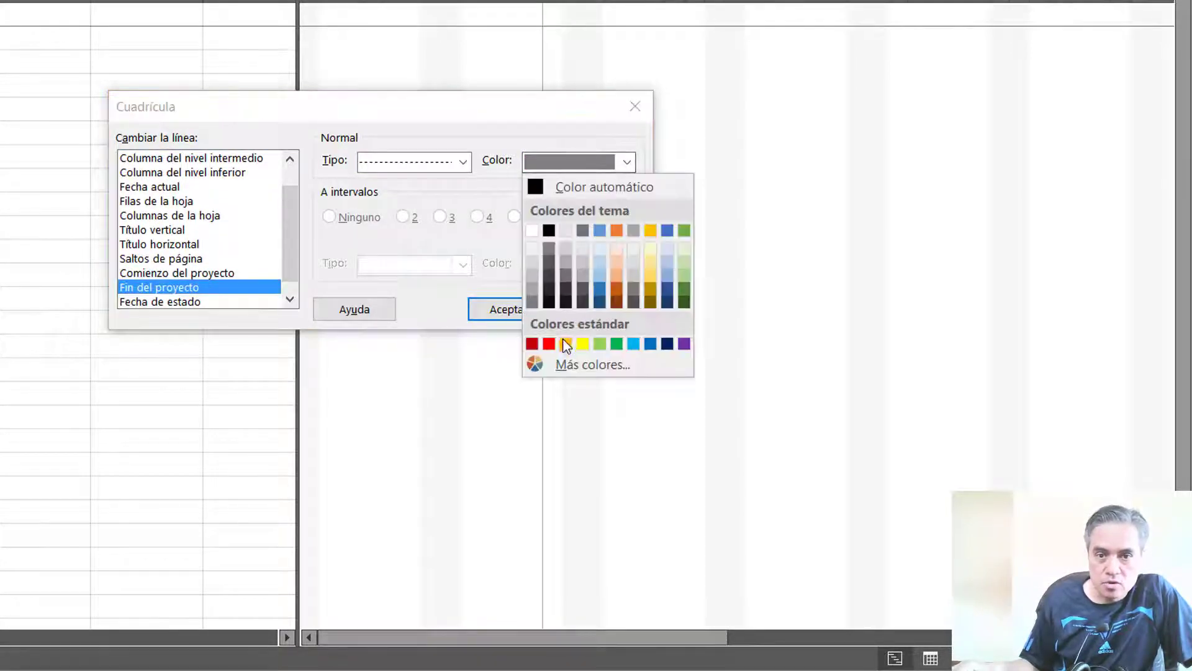
left_click(549, 344)
left_click(462, 162)
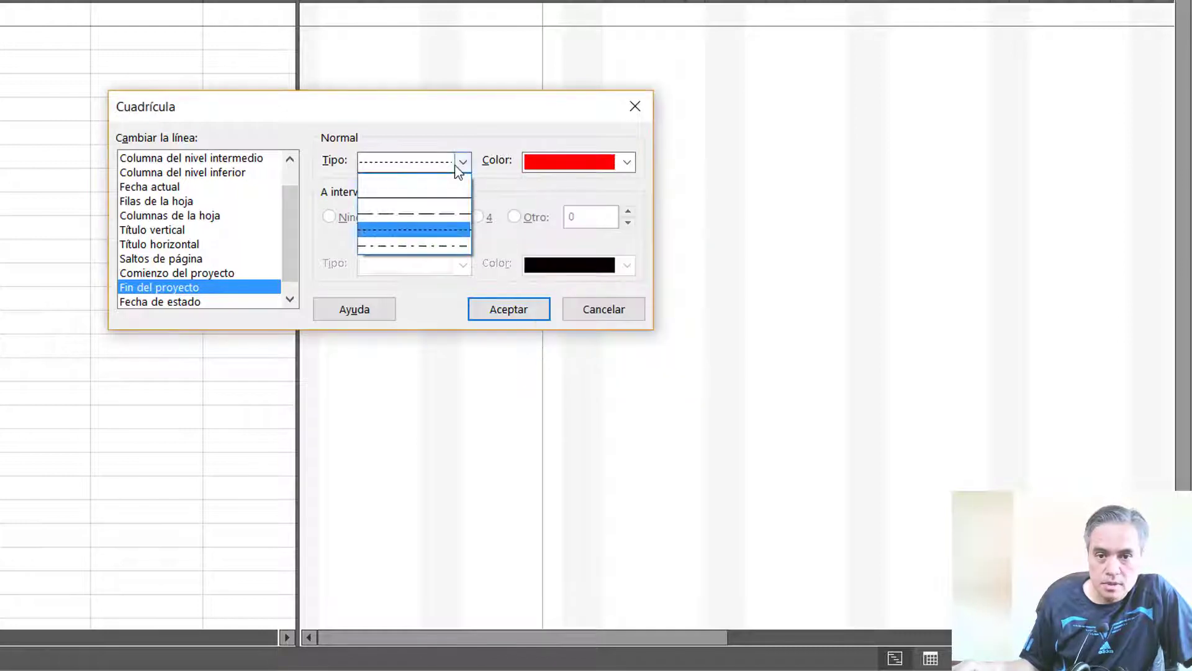
left_click(438, 200)
Change the line type of the Comienzo del proyecto gridline to the finely dashed line
left_click(214, 274)
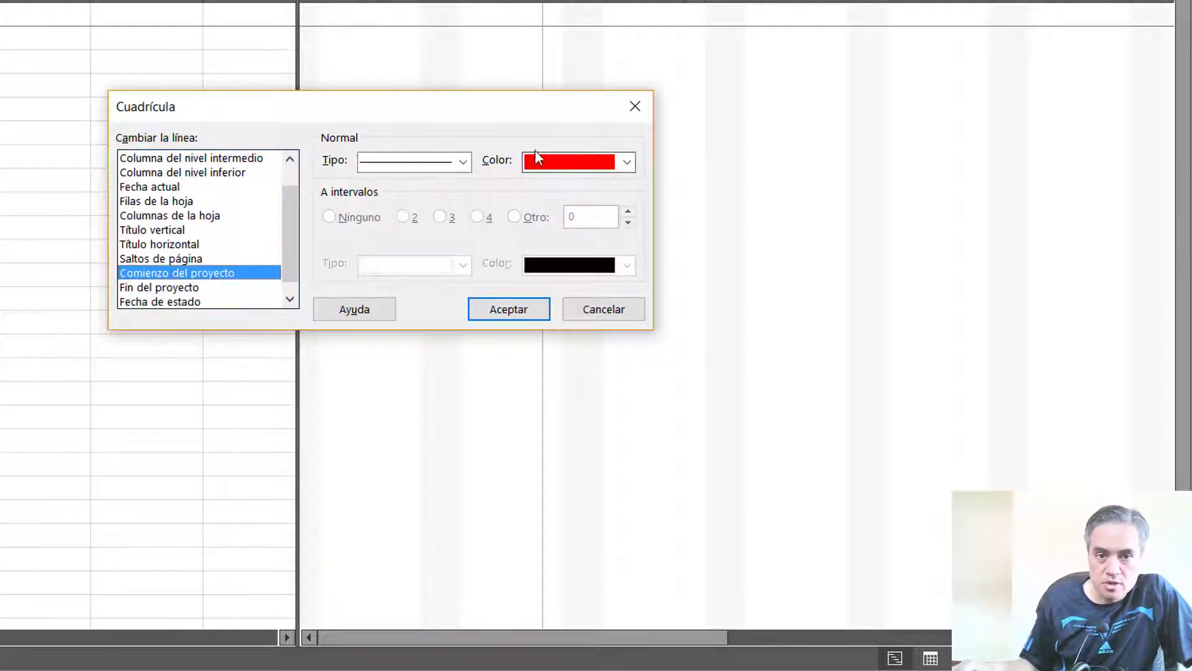
left_click(462, 162)
left_click(415, 229)
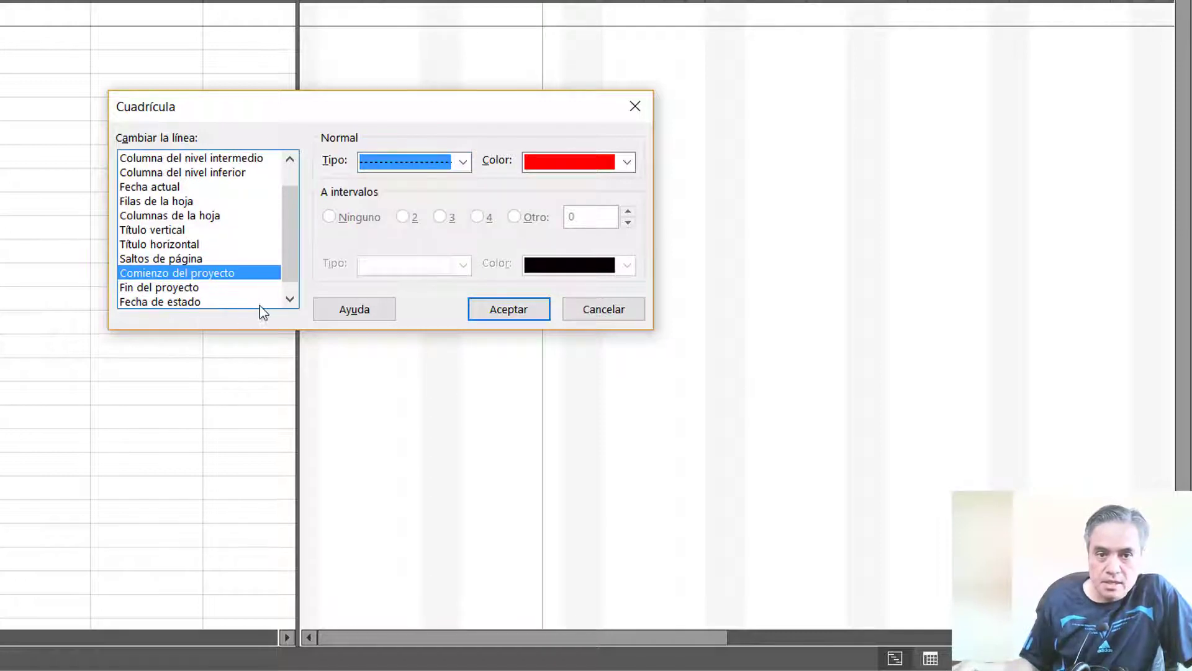
Set the Columna del nivel intermedio gridline's color to light gray and apply the gridline settings to the chart
left_click(287, 299)
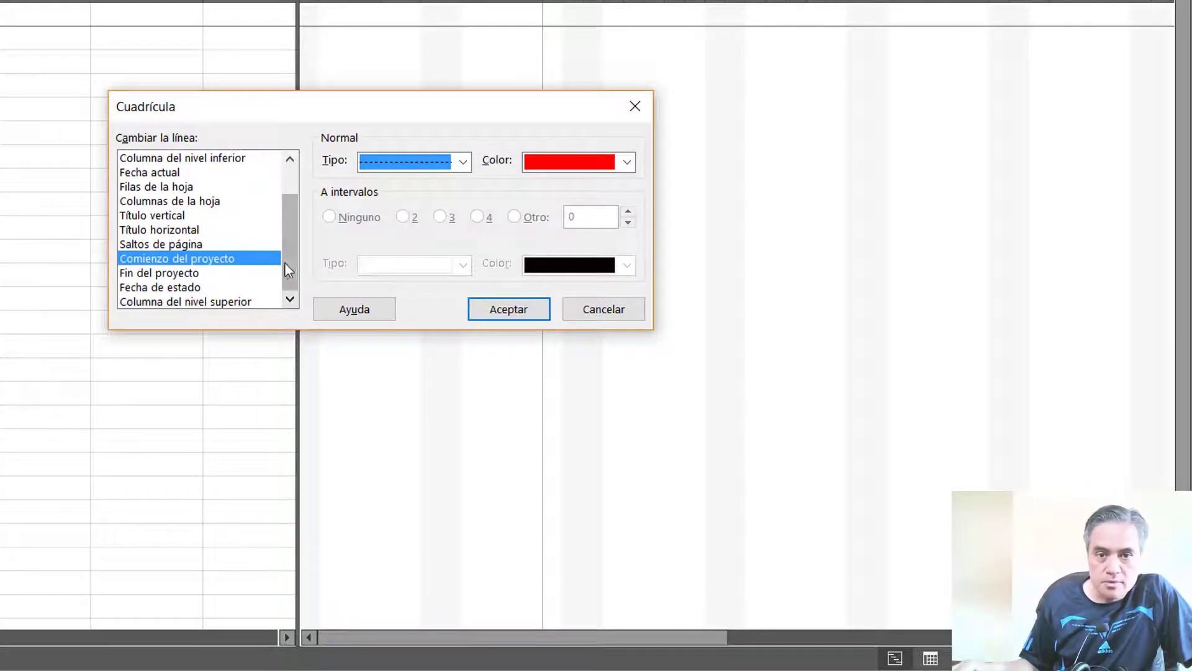
left_click_drag(287, 270, 283, 218)
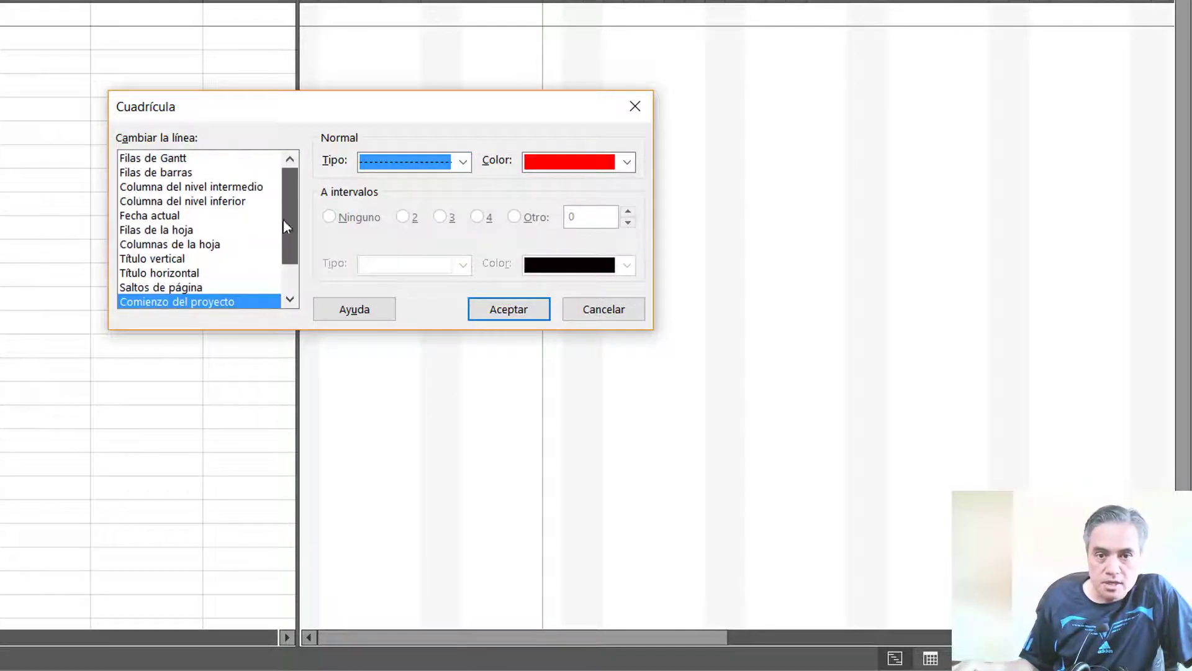
left_click(172, 189)
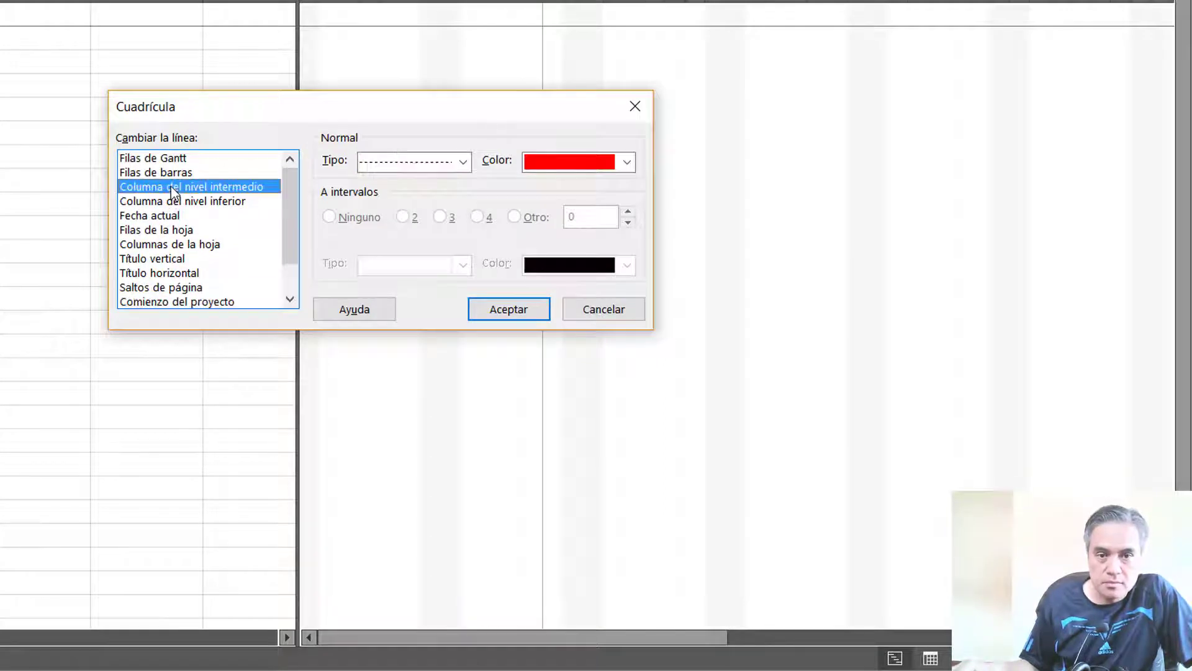
left_click(587, 173)
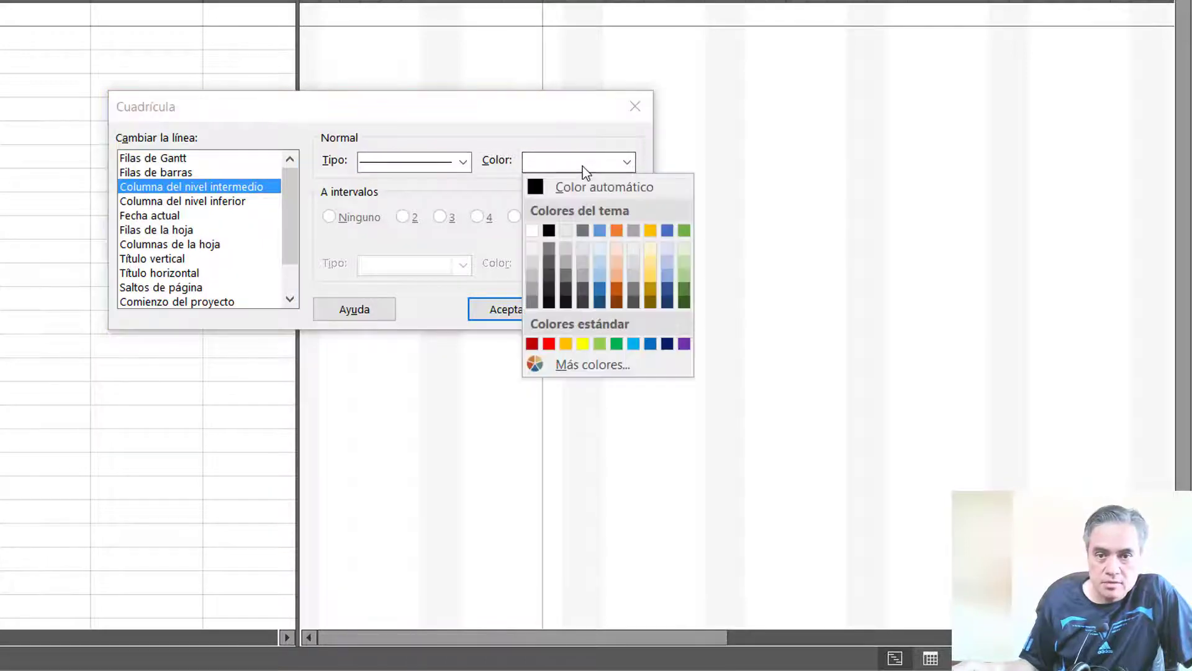
left_click(565, 248)
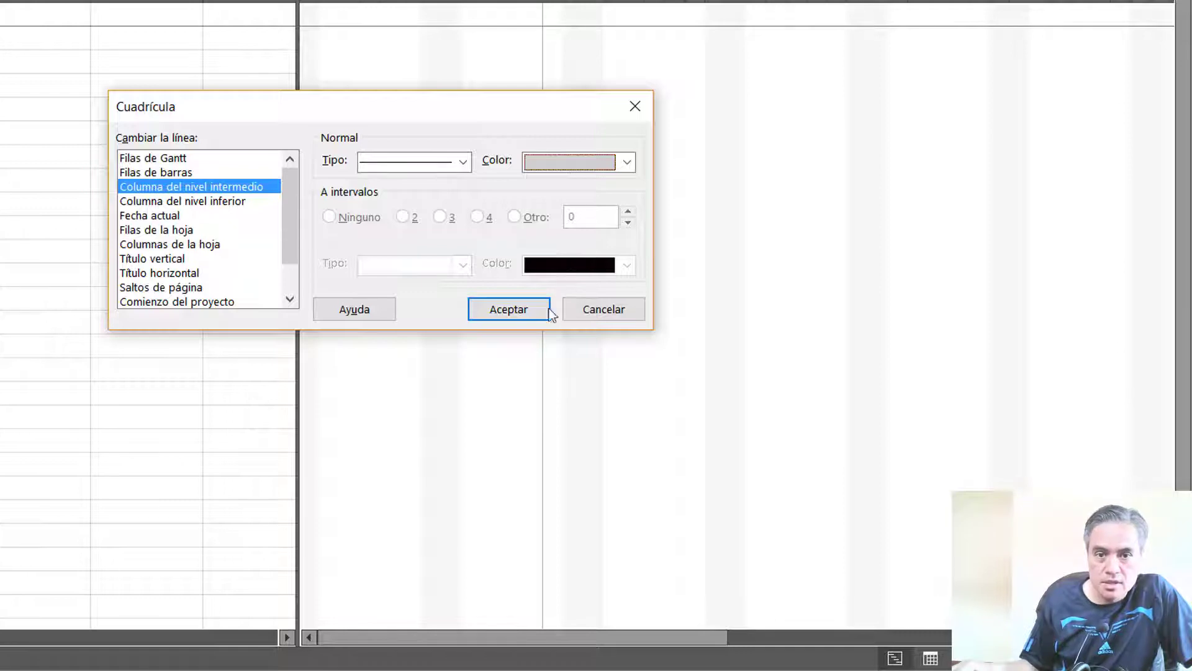
left_click(525, 313)
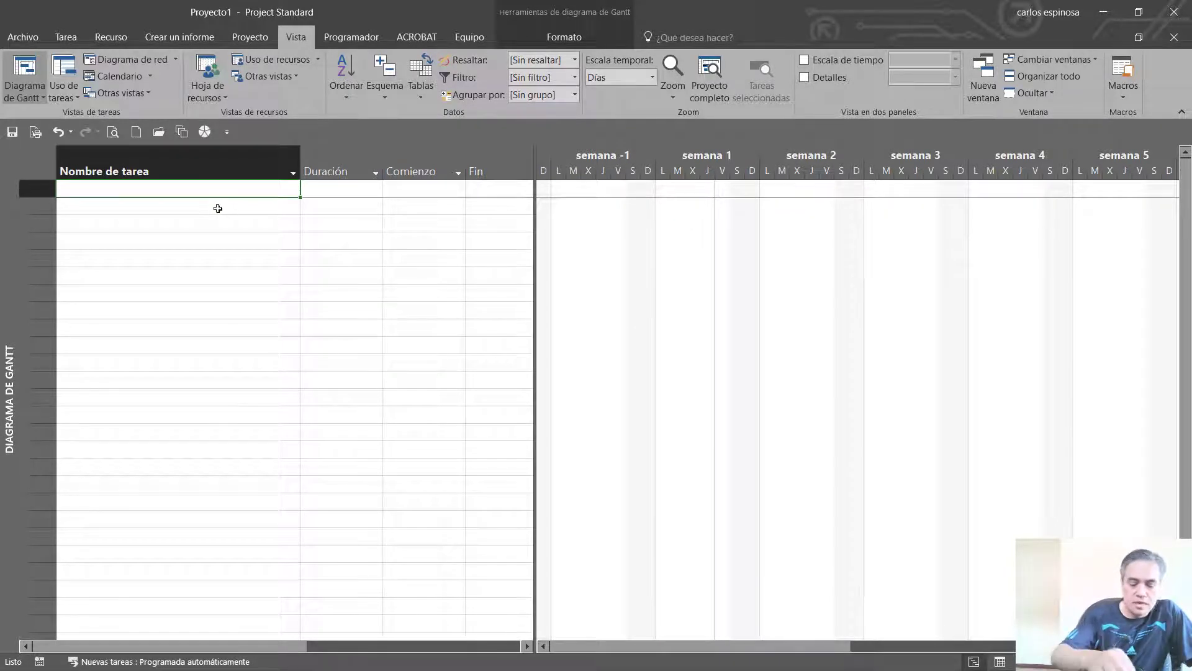
Add a task named tarea1 in the first row of the task table
type("tarea1")
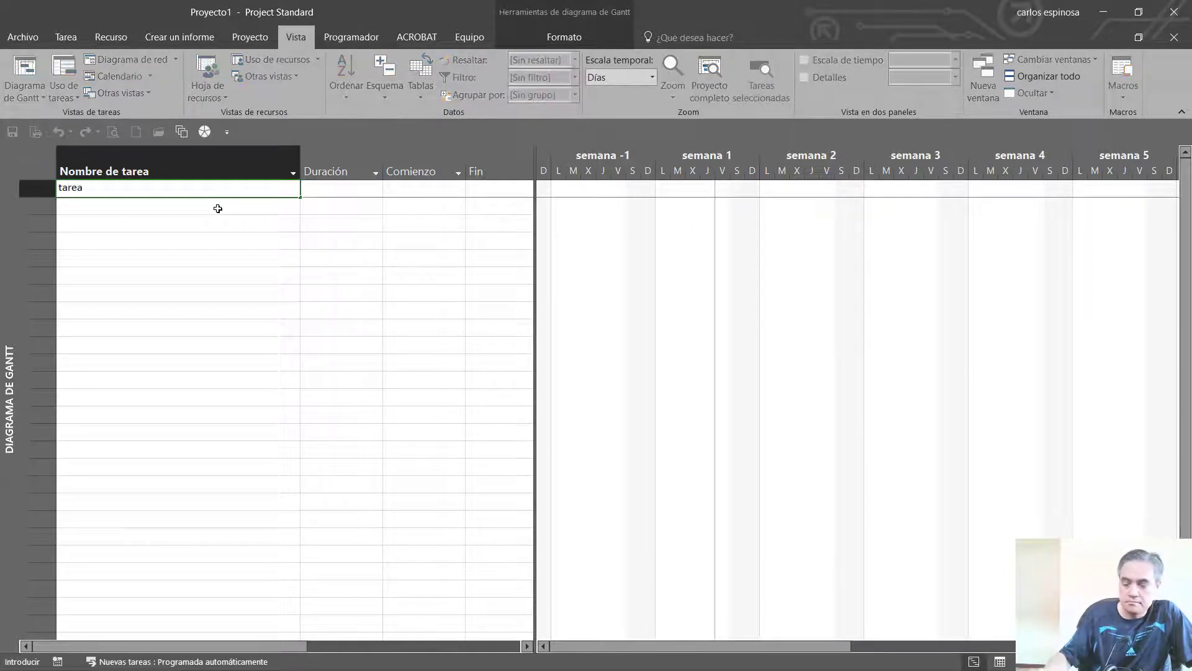
key("Return")
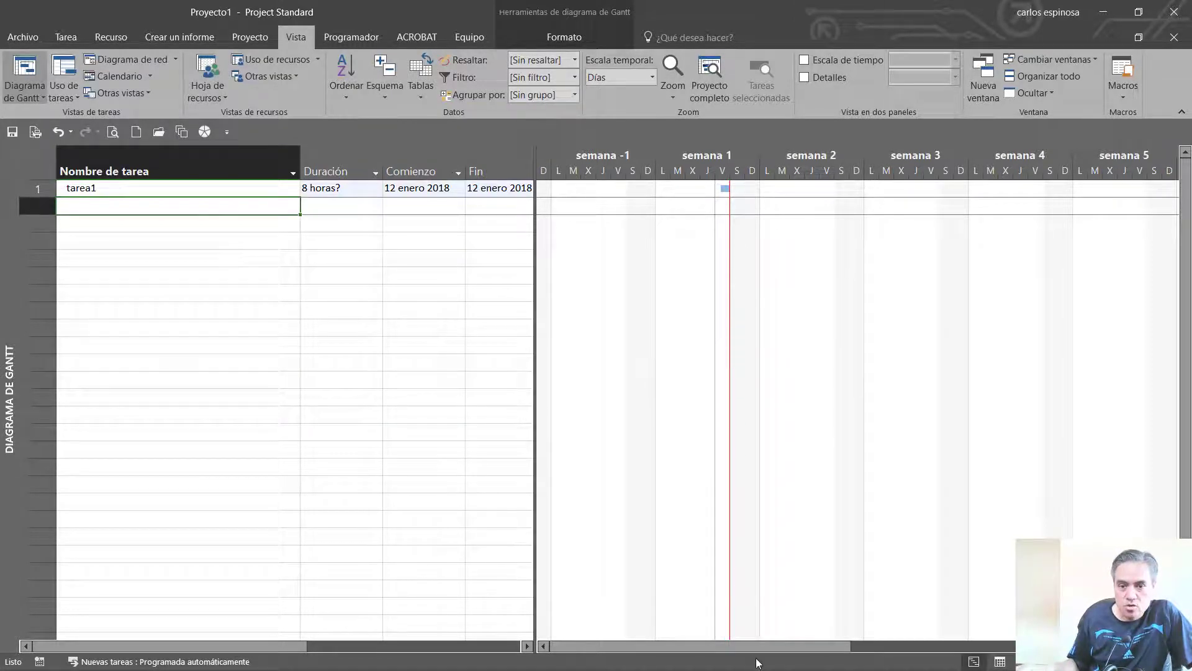
left_click_drag(763, 647, 808, 646)
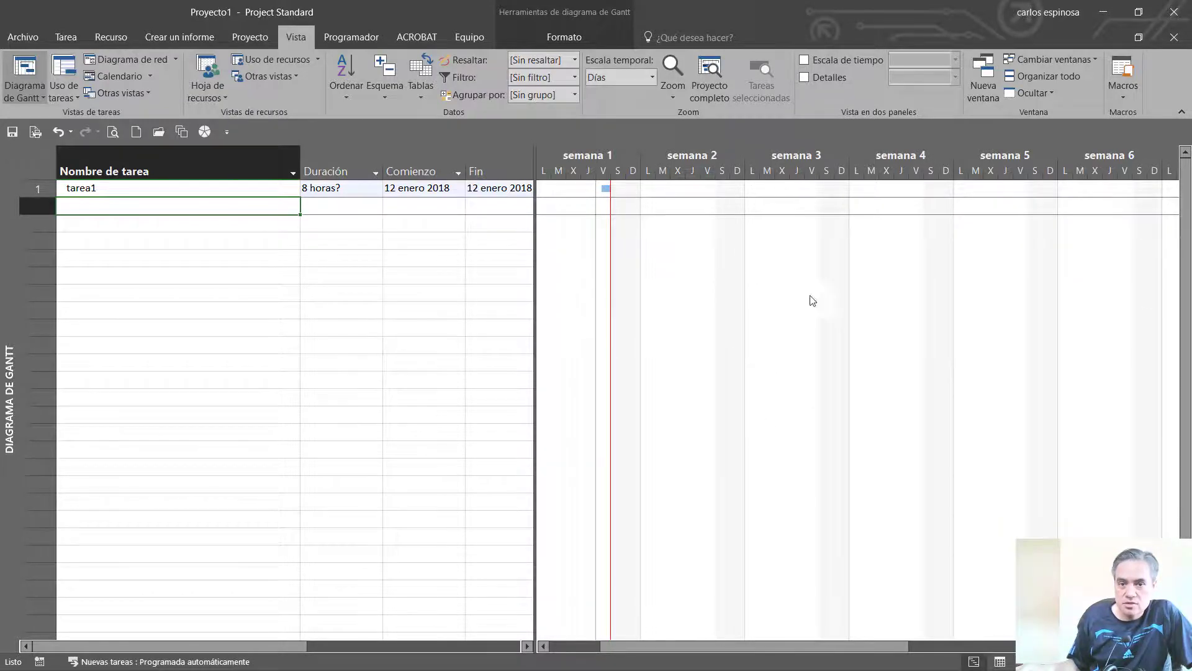
Format the Filas de Gantt gridline of the Gantt chart as a solid light blue line
right_click(685, 327)
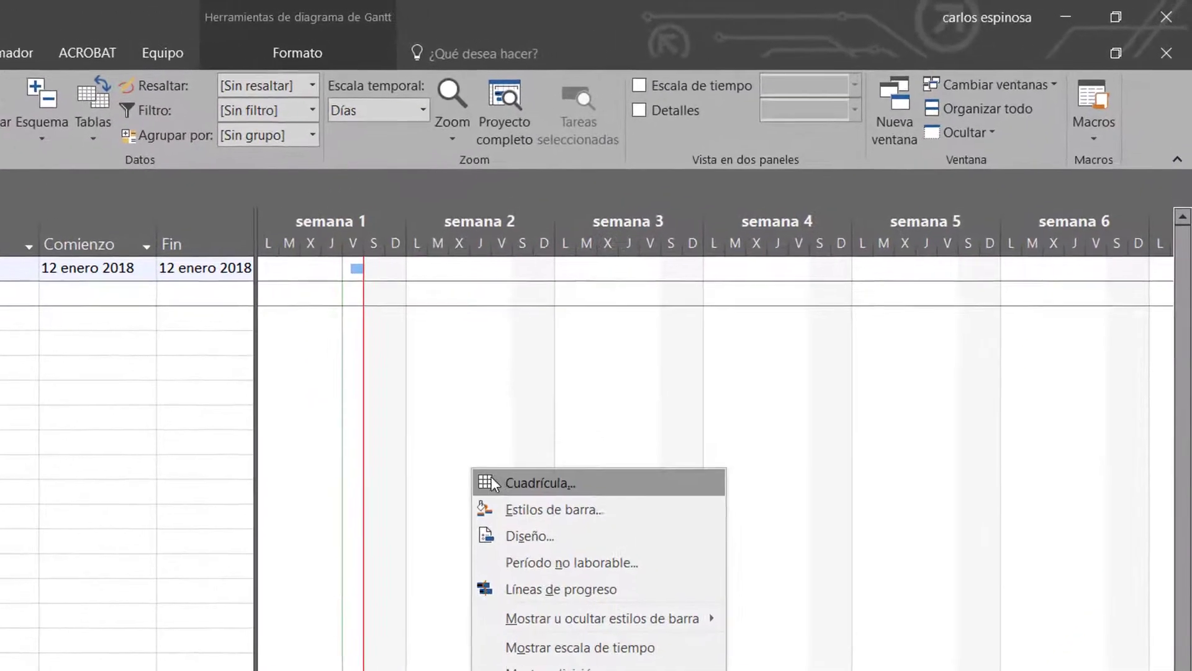
left_click(552, 441)
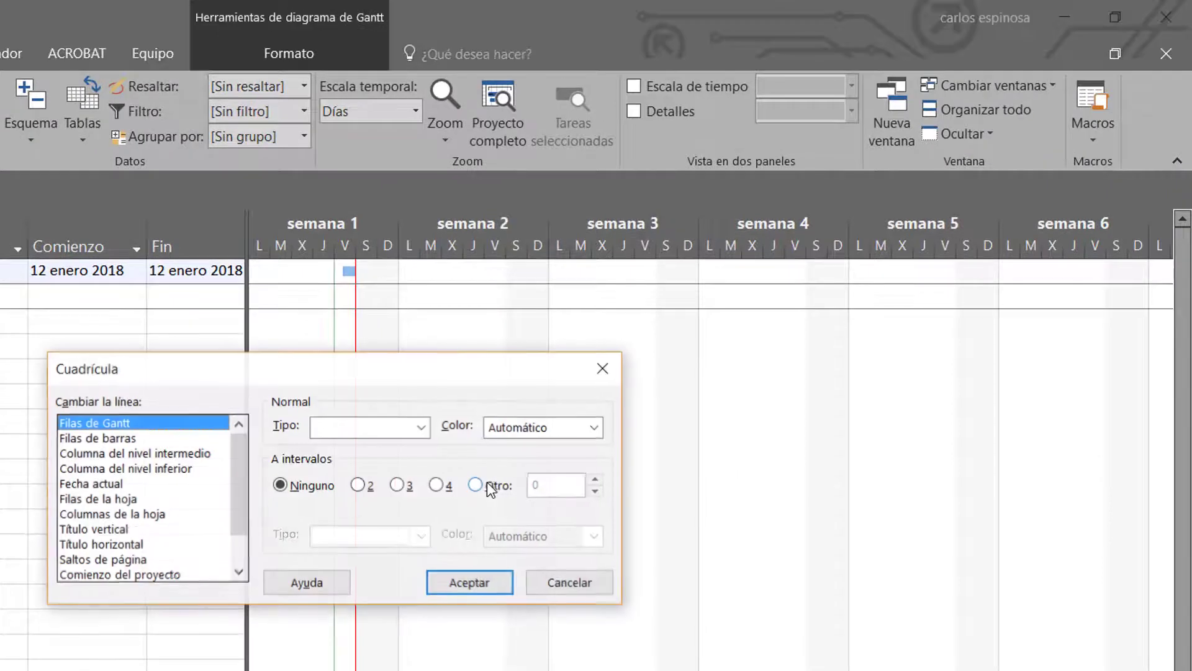
left_click(125, 501)
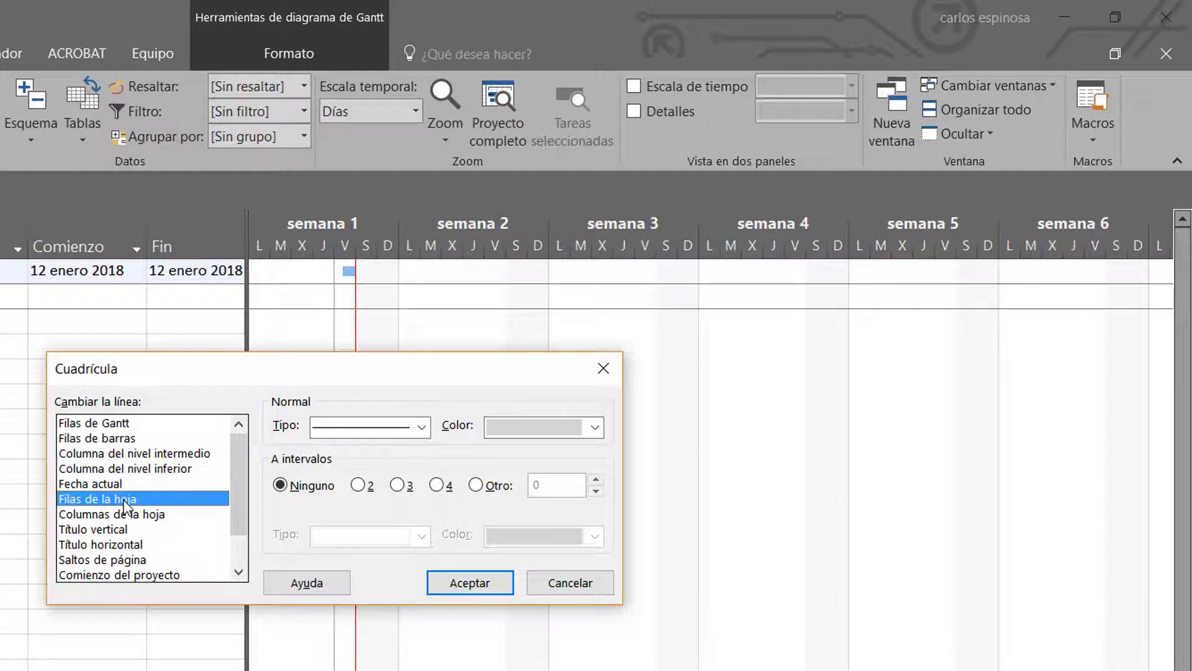
left_click(126, 425)
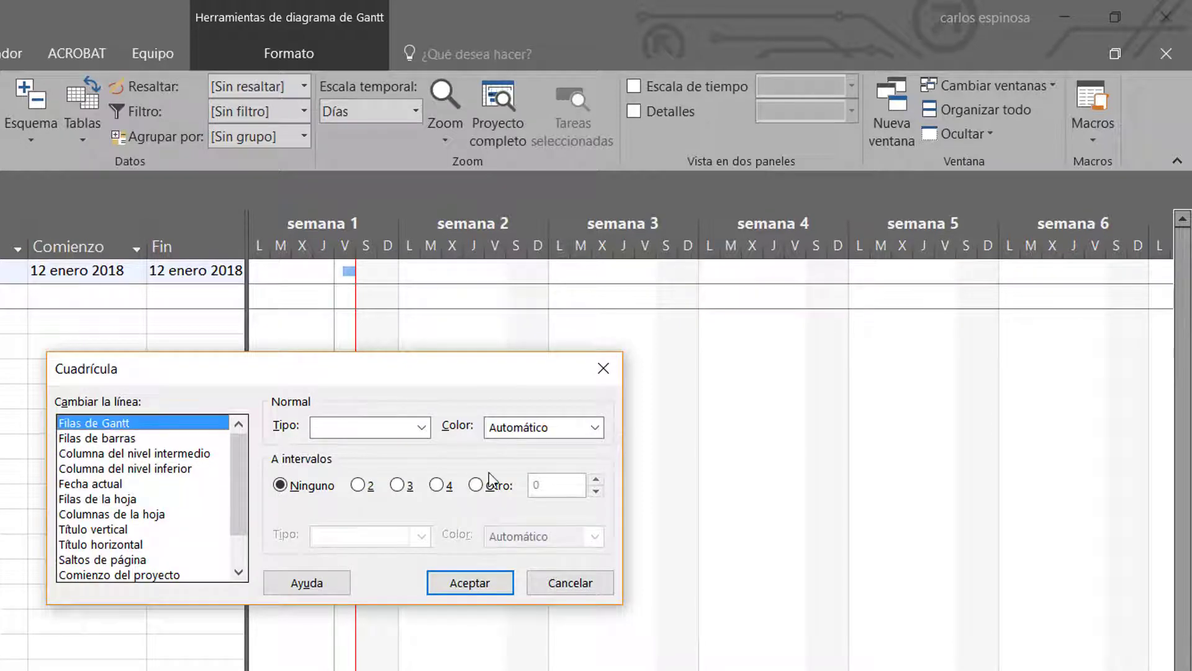
left_click(420, 429)
left_click(387, 467)
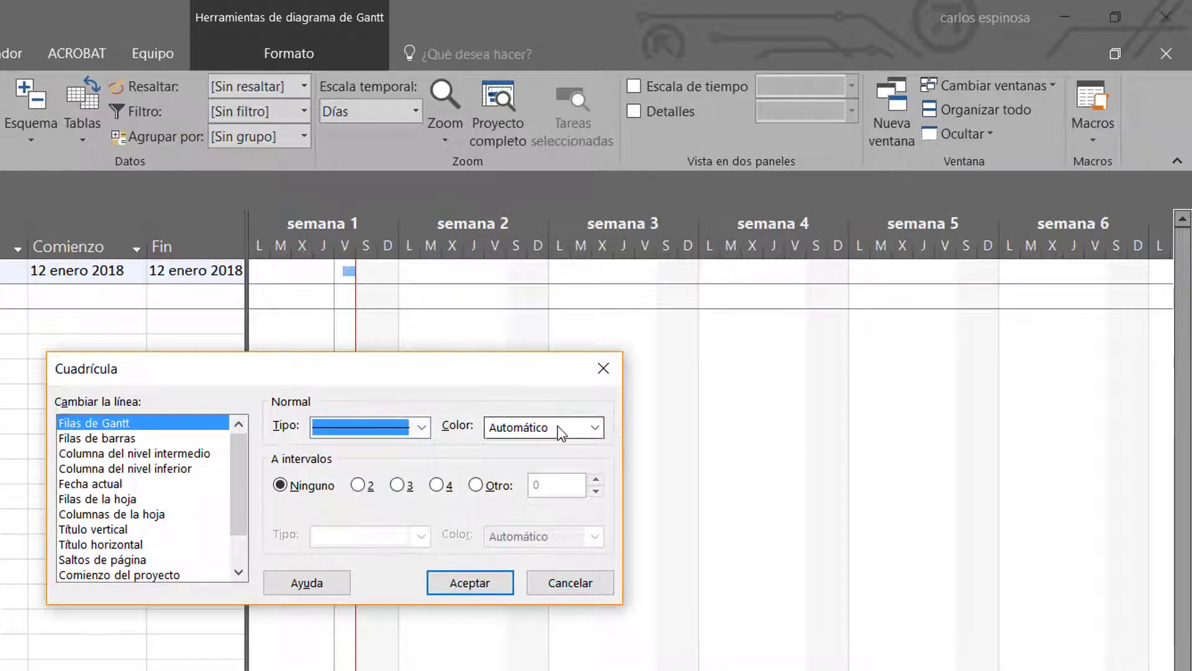
left_click(544, 427)
left_click(566, 535)
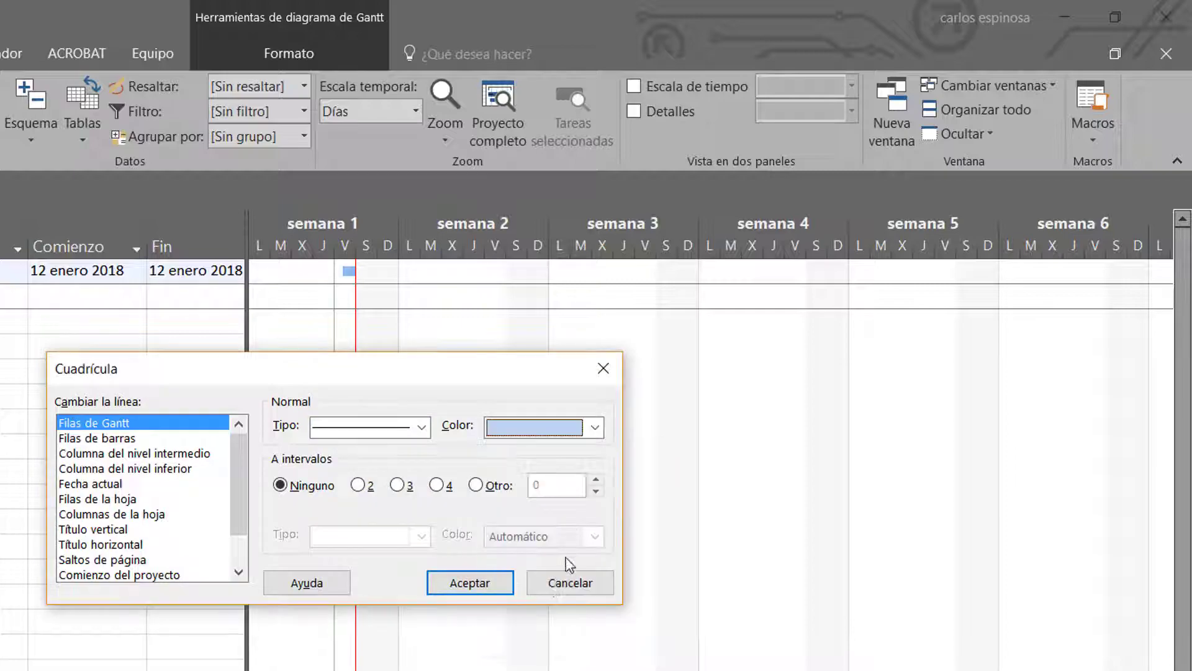
left_click(472, 588)
Open the save options for the project and return to the Gantt chart without saving
key("ctrl+s")
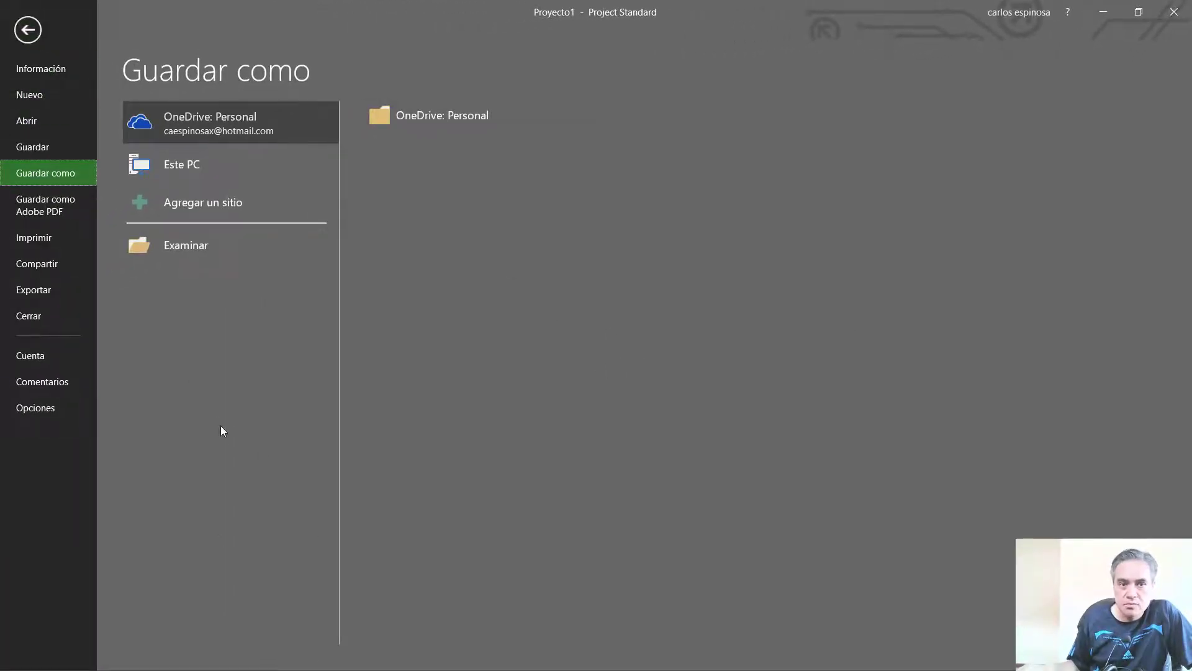
left_click(27, 29)
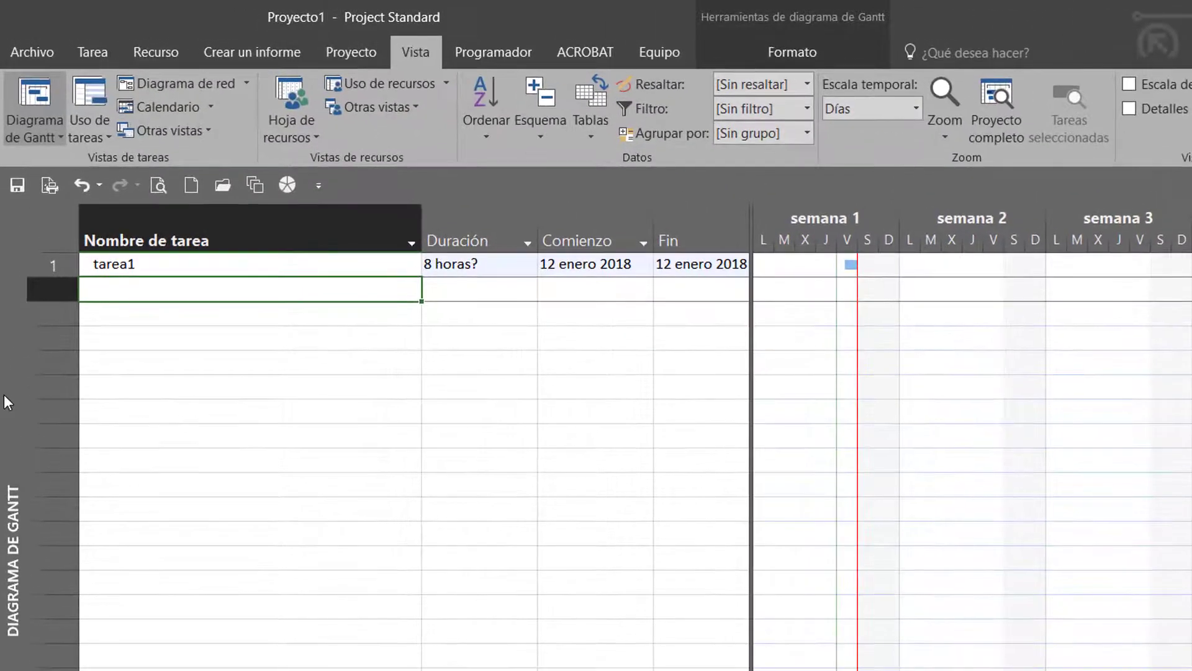
Switch from the Gantt chart to the Diagrama de red view
right_click(4, 395)
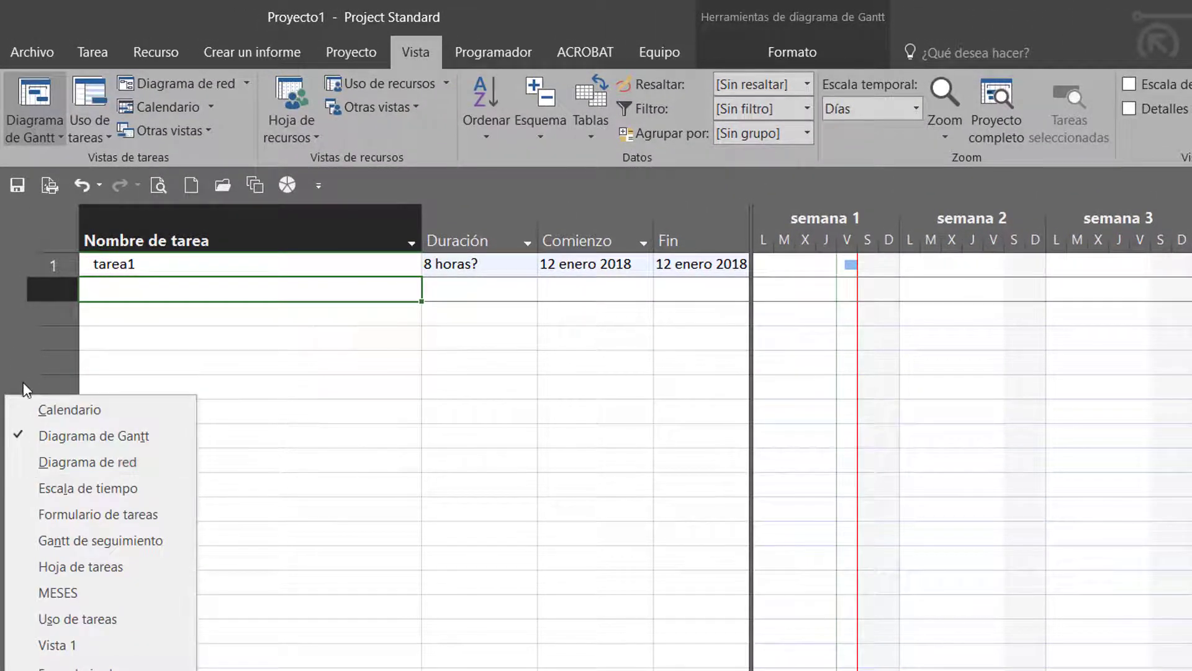
left_click(27, 466)
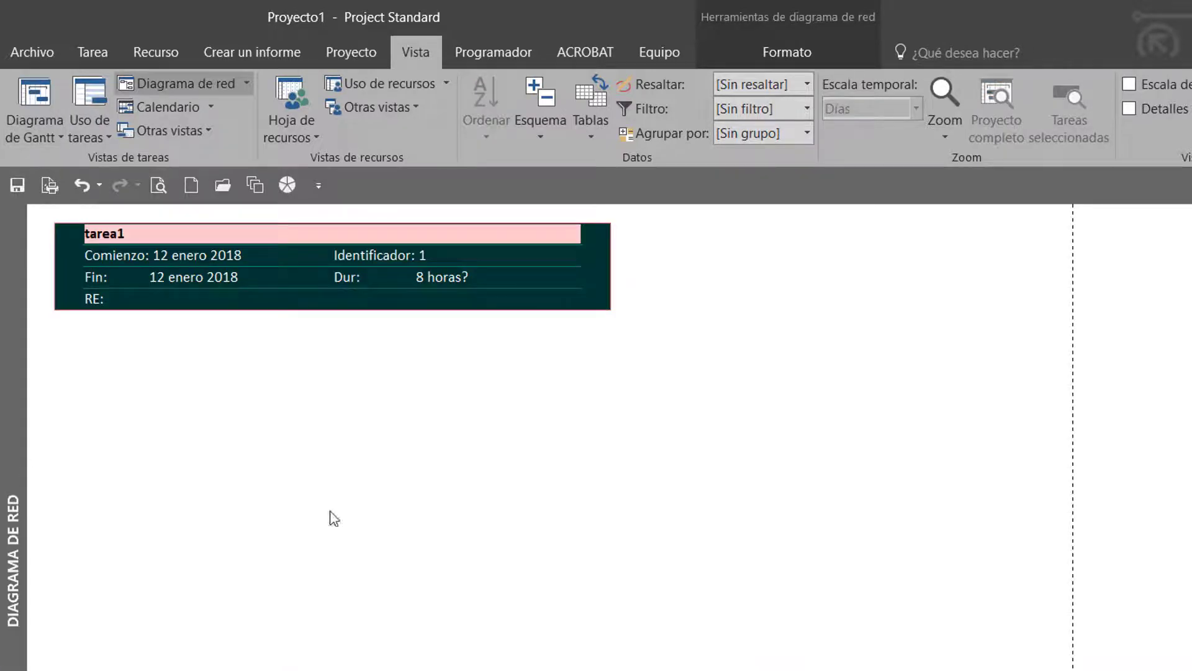
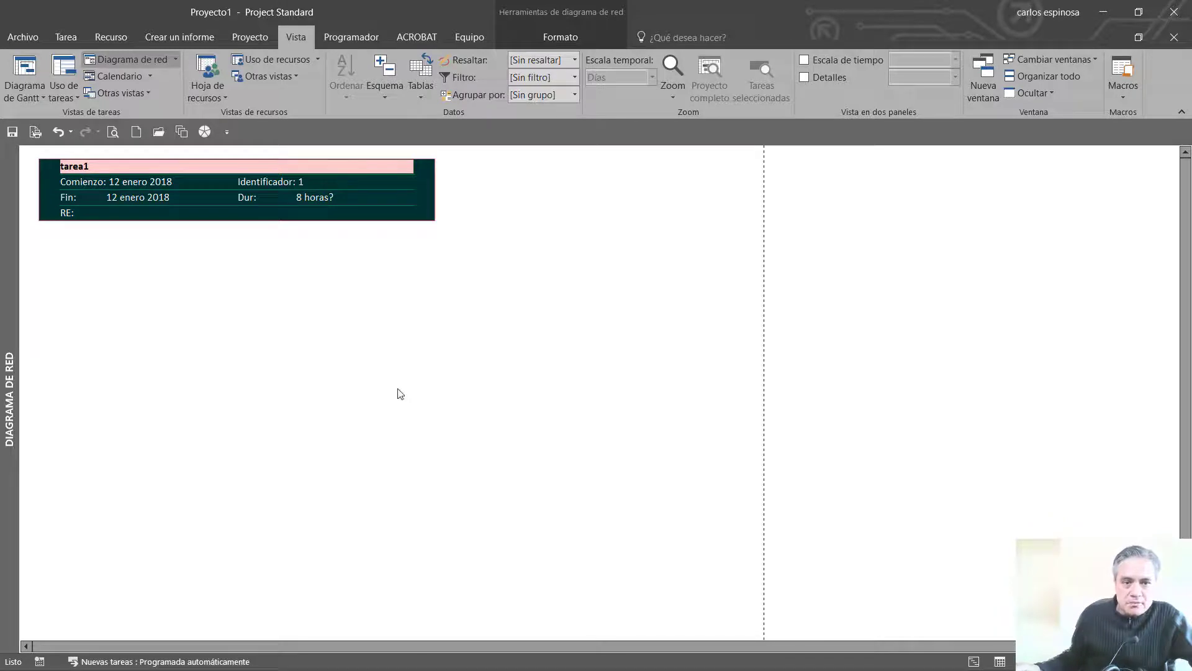
Open the network diagram's box styles and preview the styles from Tareas no críticas through Tareas críticas y marcadas
right_click(424, 298)
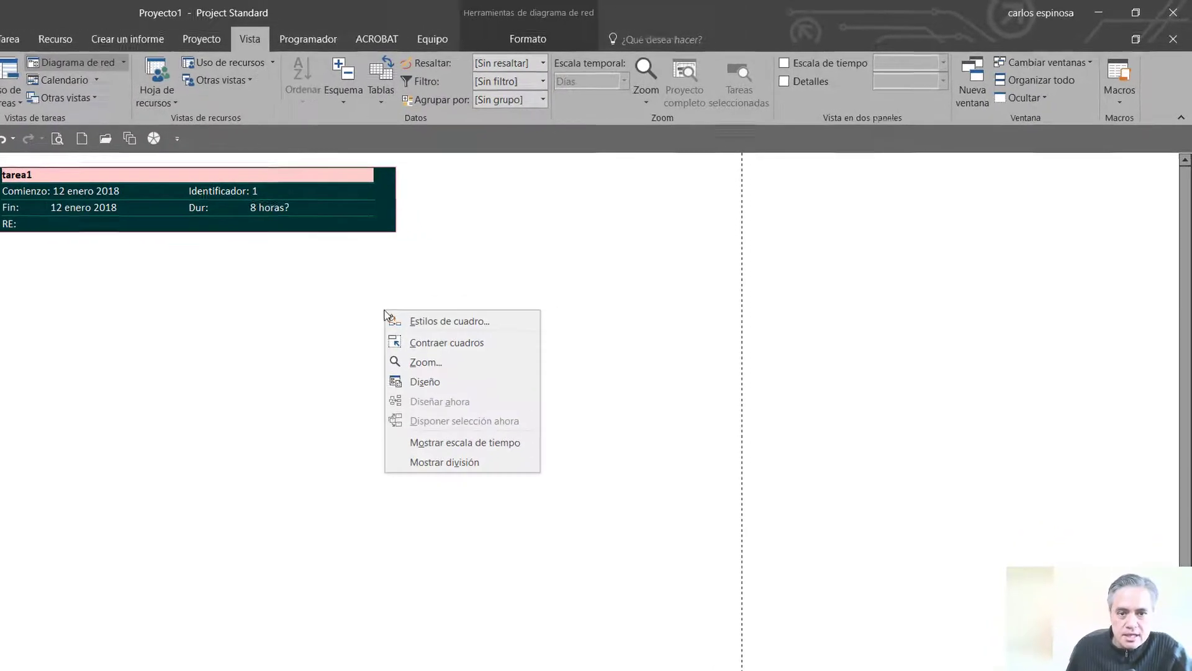
left_click(417, 318)
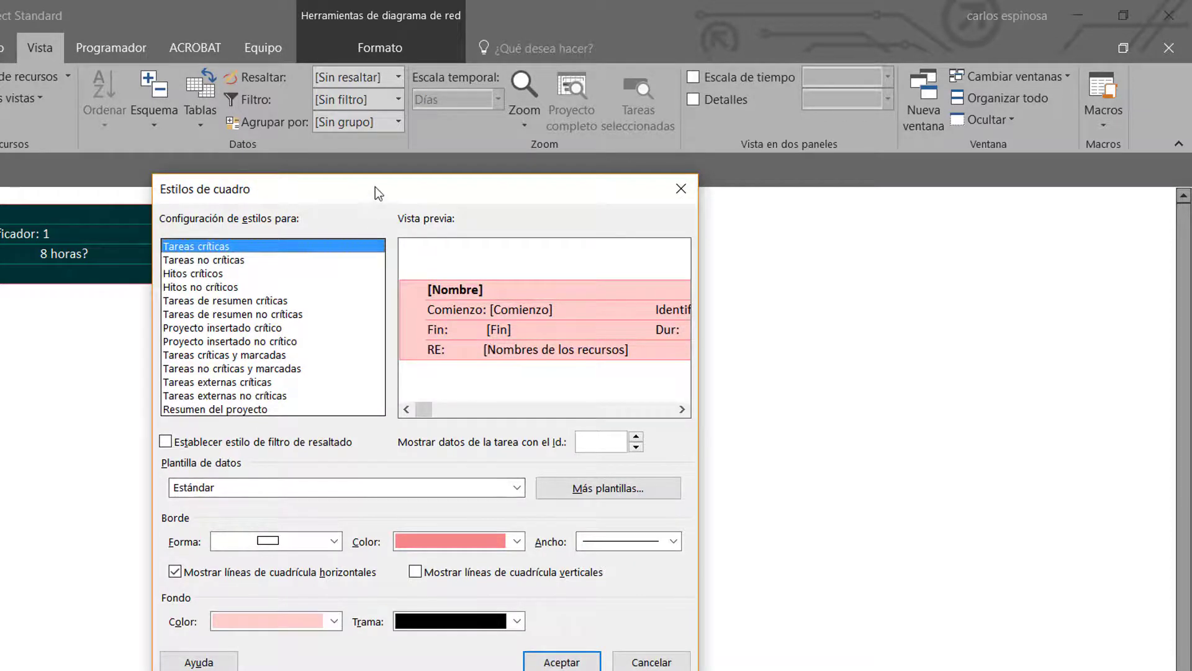
left_click_drag(376, 188, 389, 91)
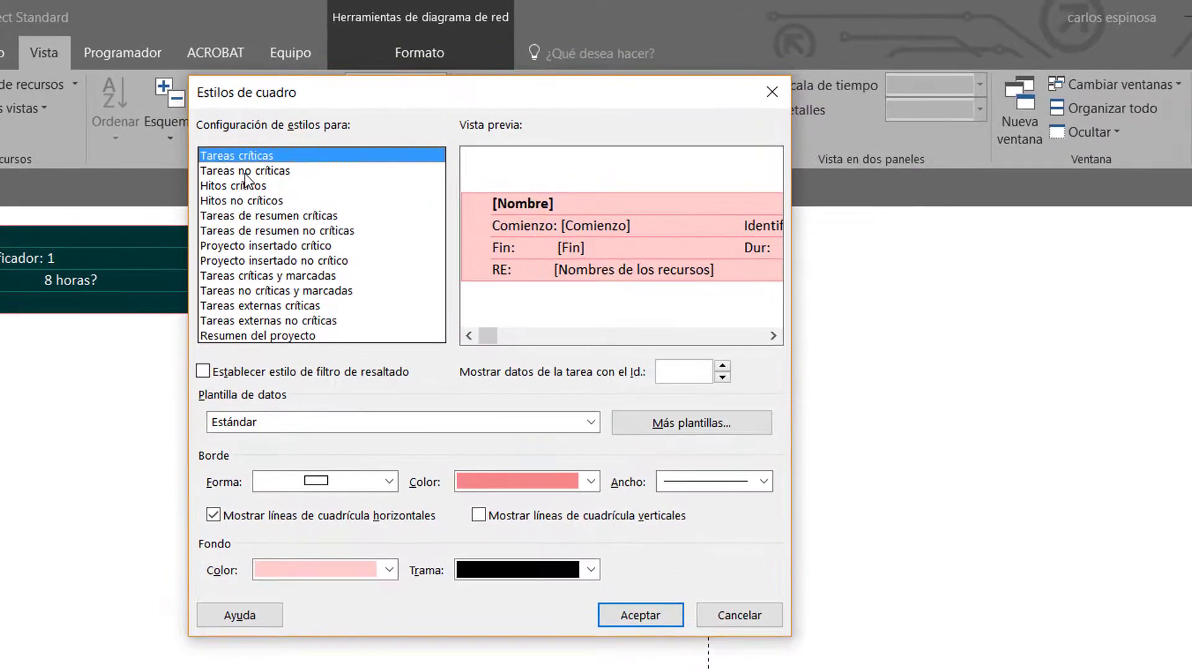
left_click(246, 174)
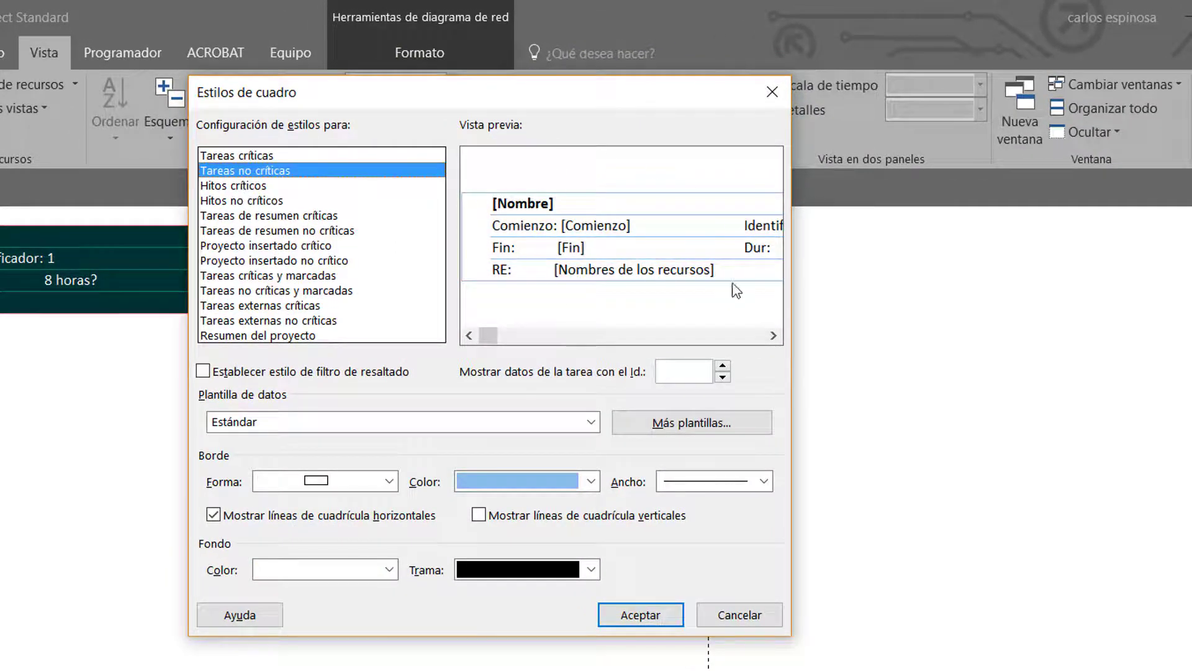
left_click(253, 186)
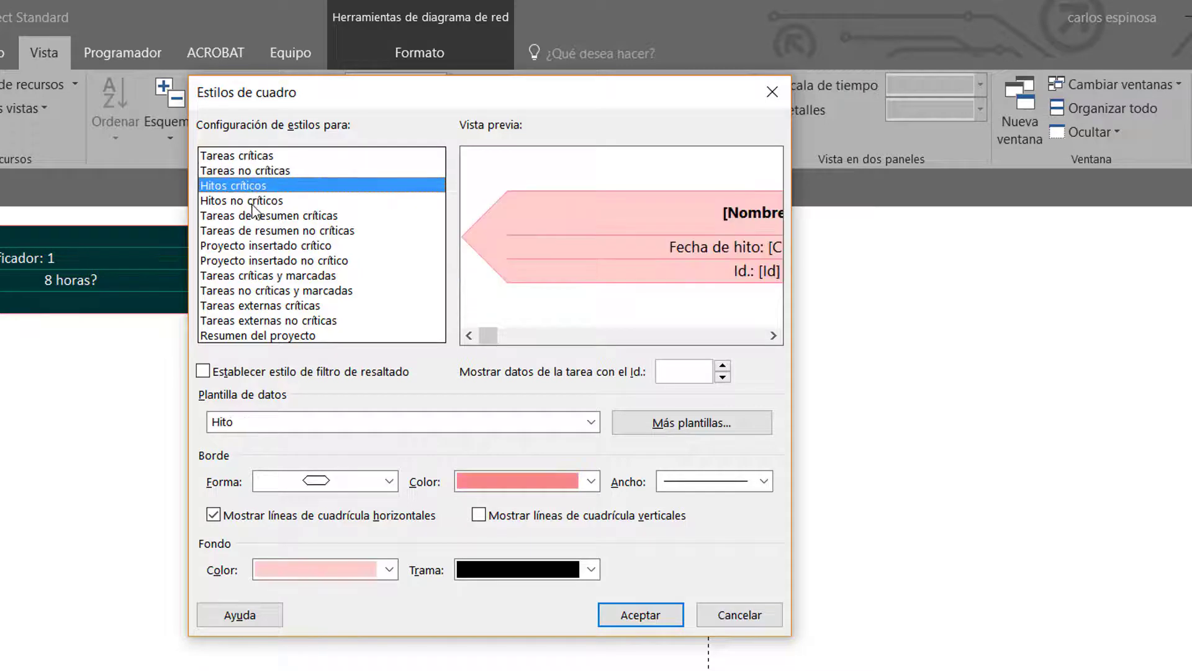
left_click(255, 201)
left_click(253, 217)
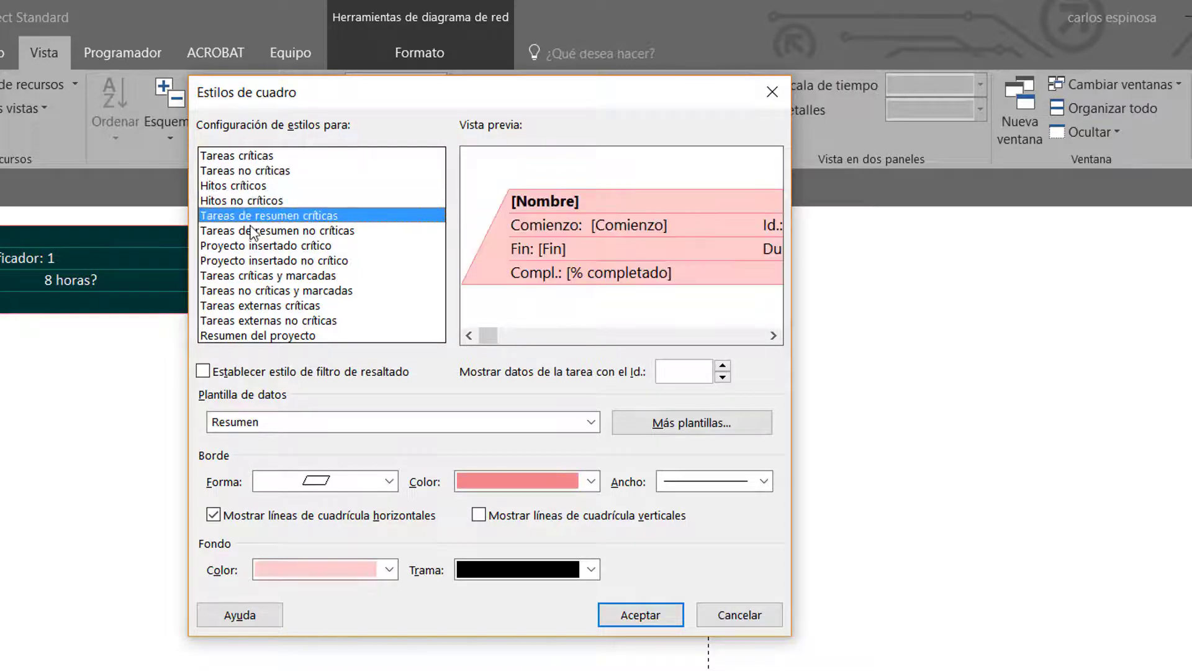
left_click(255, 231)
left_click(244, 249)
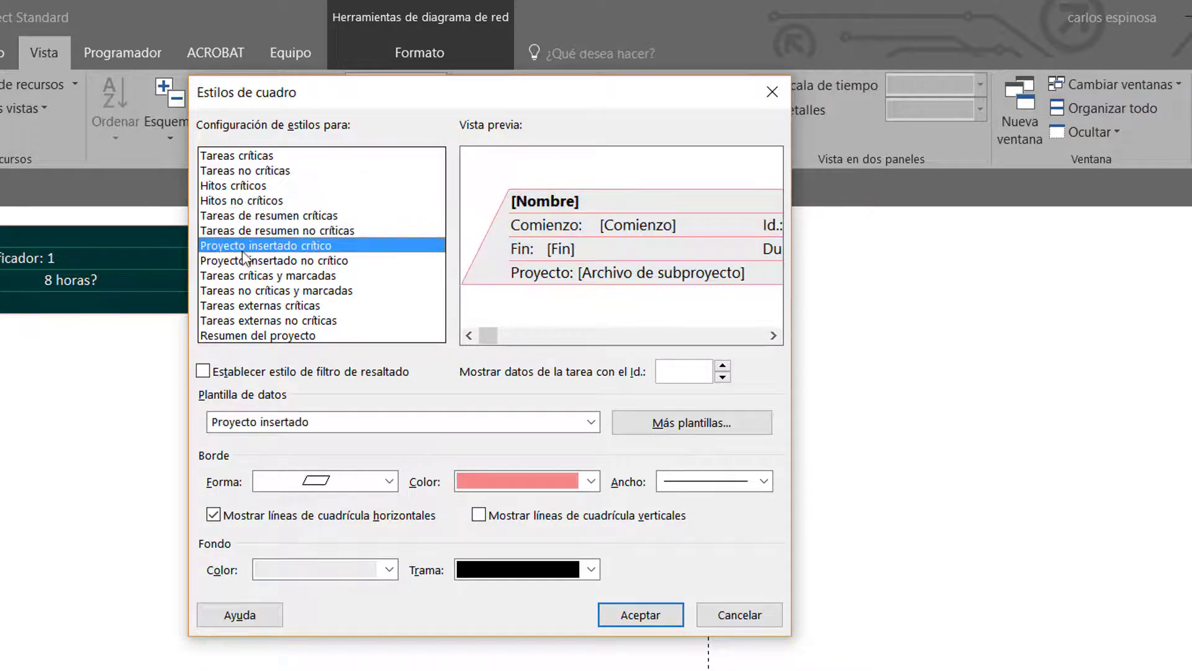
left_click(237, 262)
left_click(235, 277)
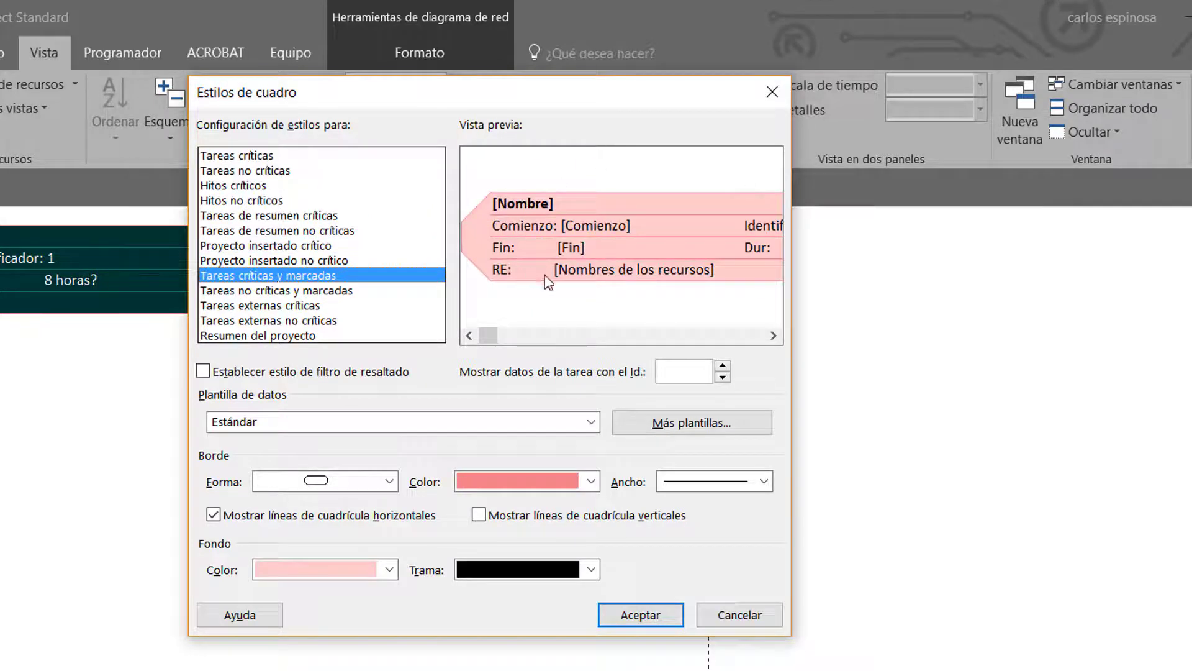
Examine the data templates available for the Tareas críticas box style and preview the cell contents of the listed templates
left_click(257, 163)
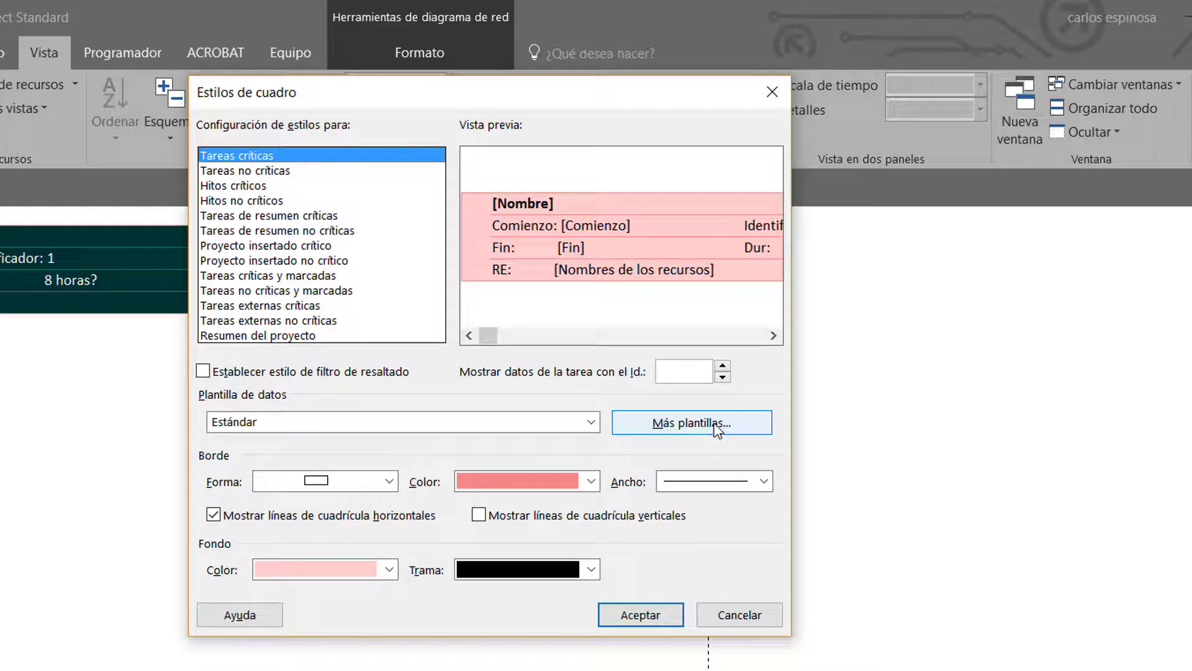
left_click(261, 424)
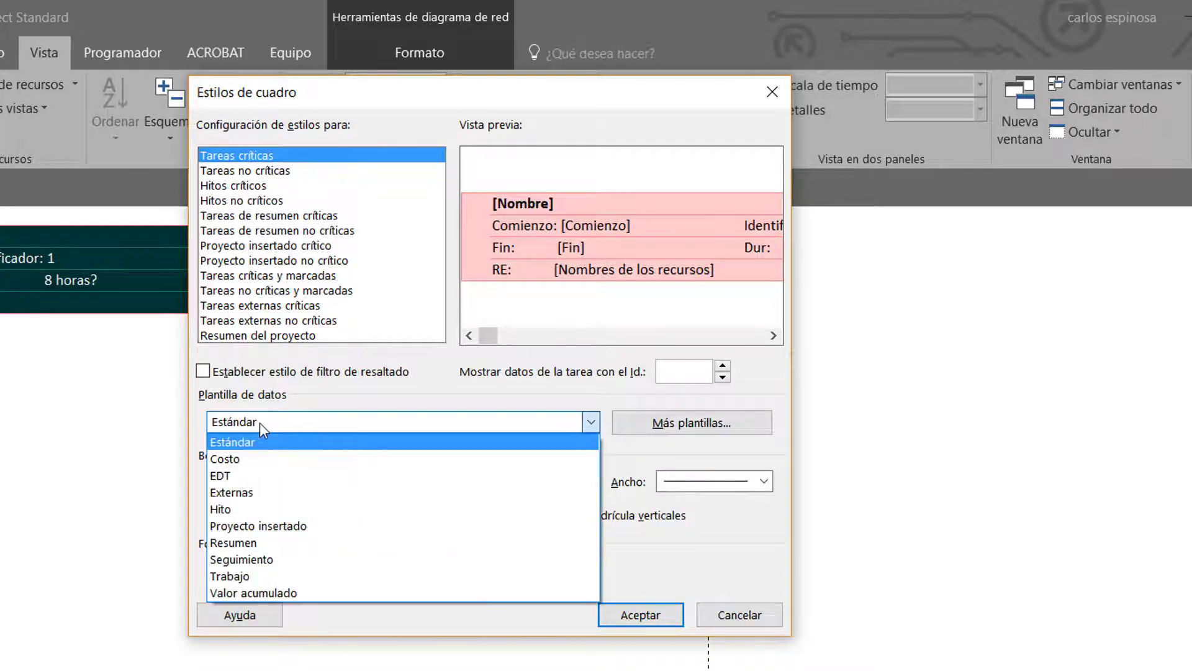
left_click(299, 385)
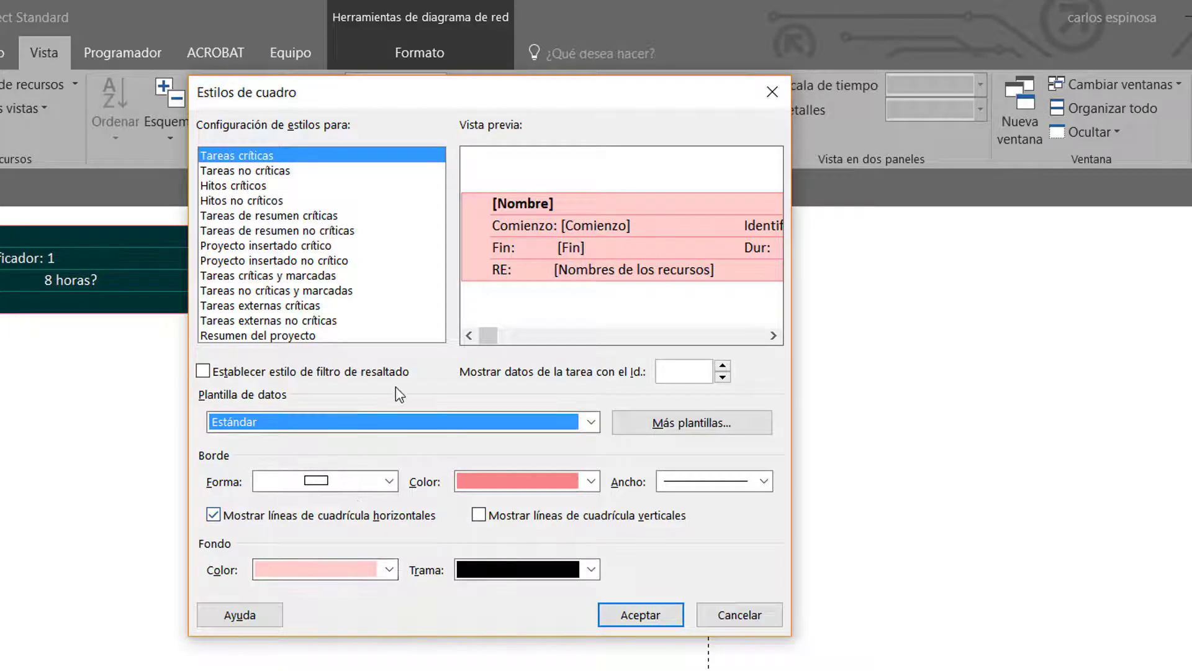
left_click(709, 426)
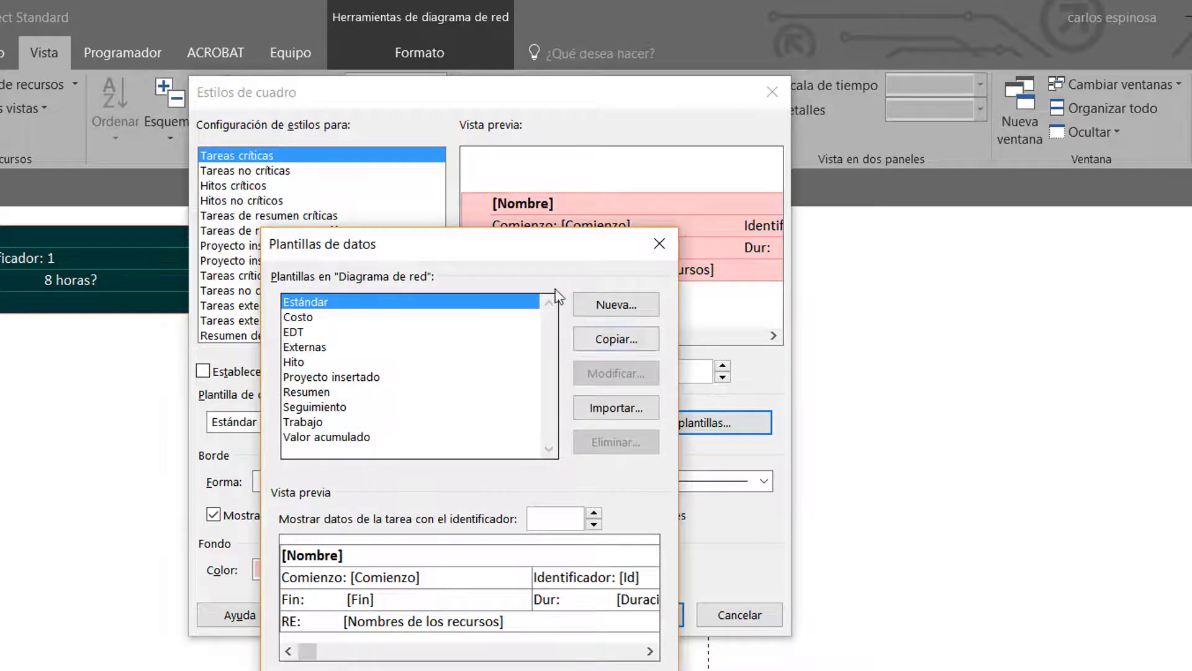
left_click_drag(419, 251, 398, 222)
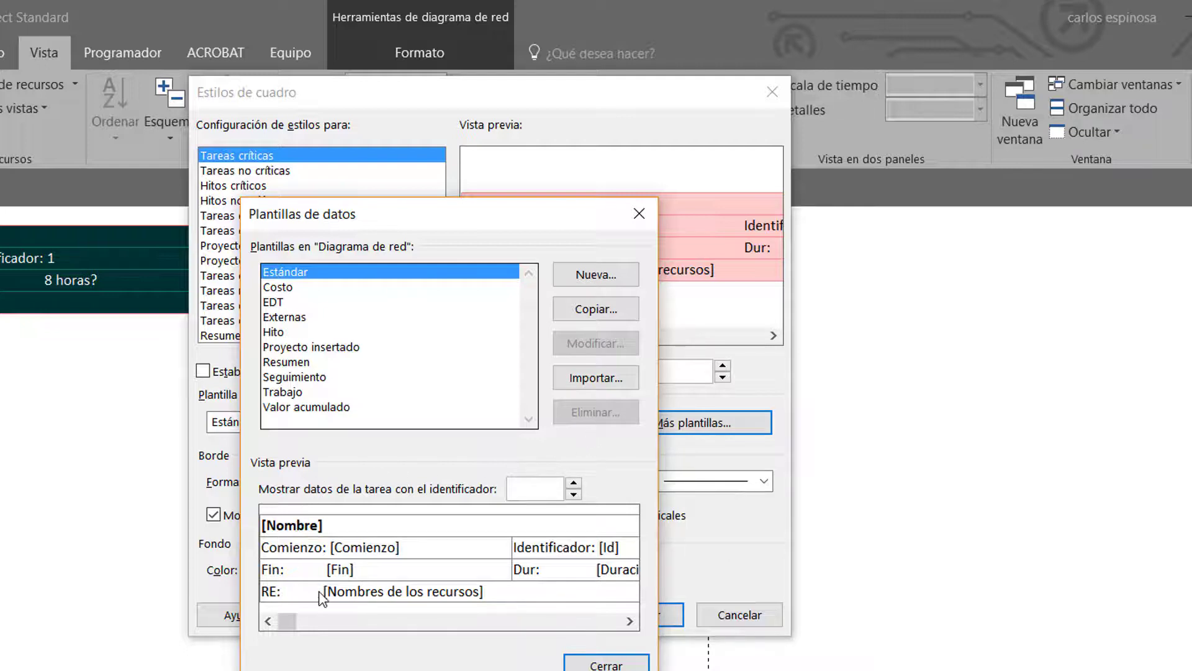
left_click(284, 289)
left_click(286, 316)
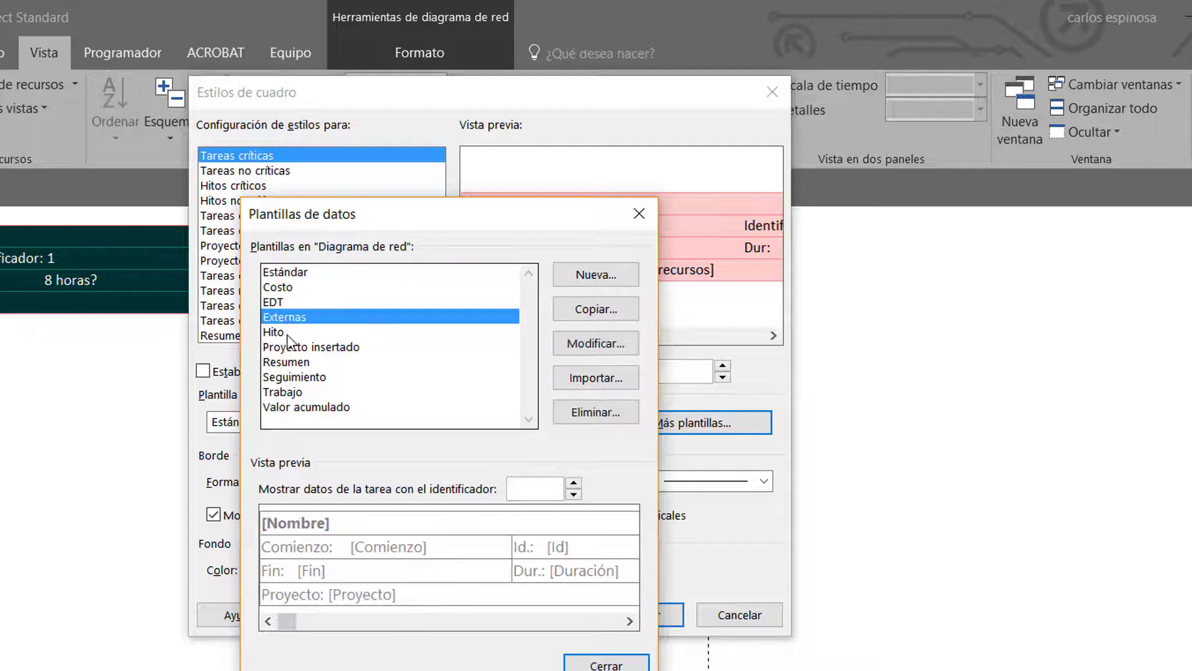
left_click(287, 332)
left_click(287, 347)
left_click(287, 375)
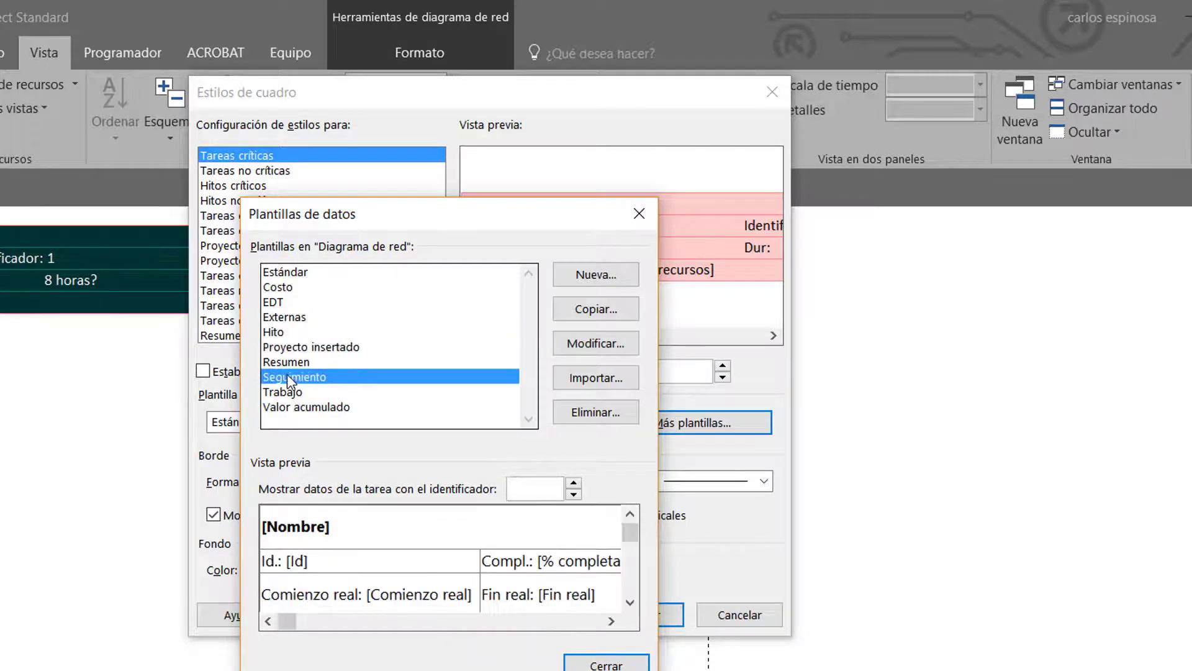
left_click(289, 391)
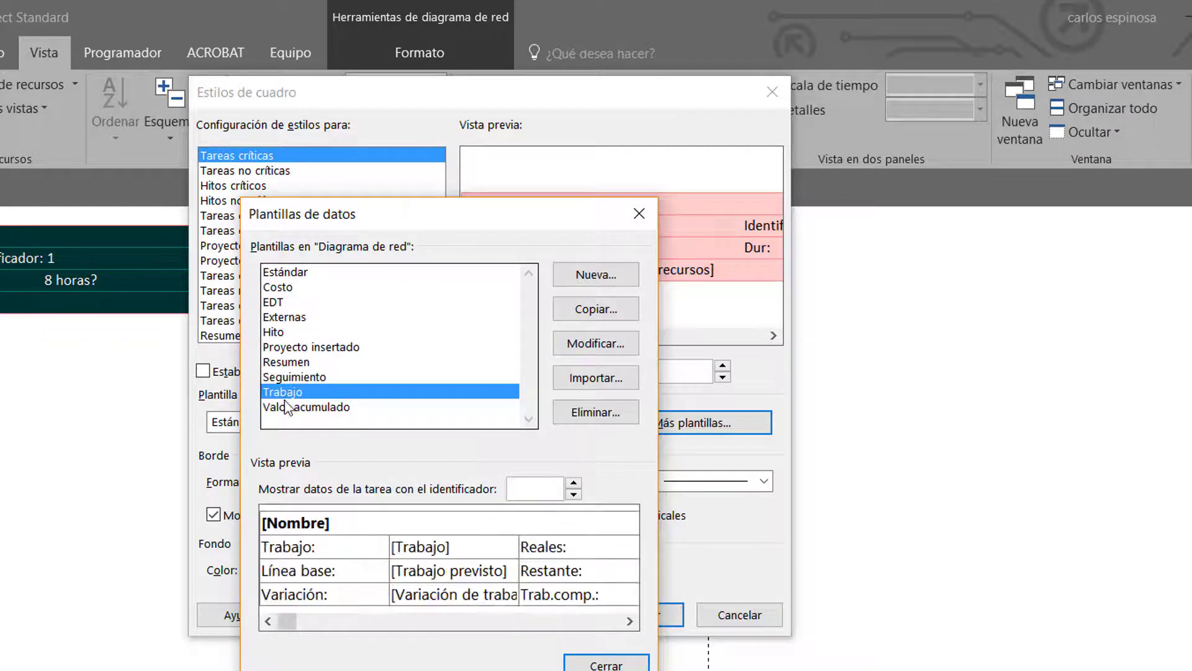
left_click(285, 407)
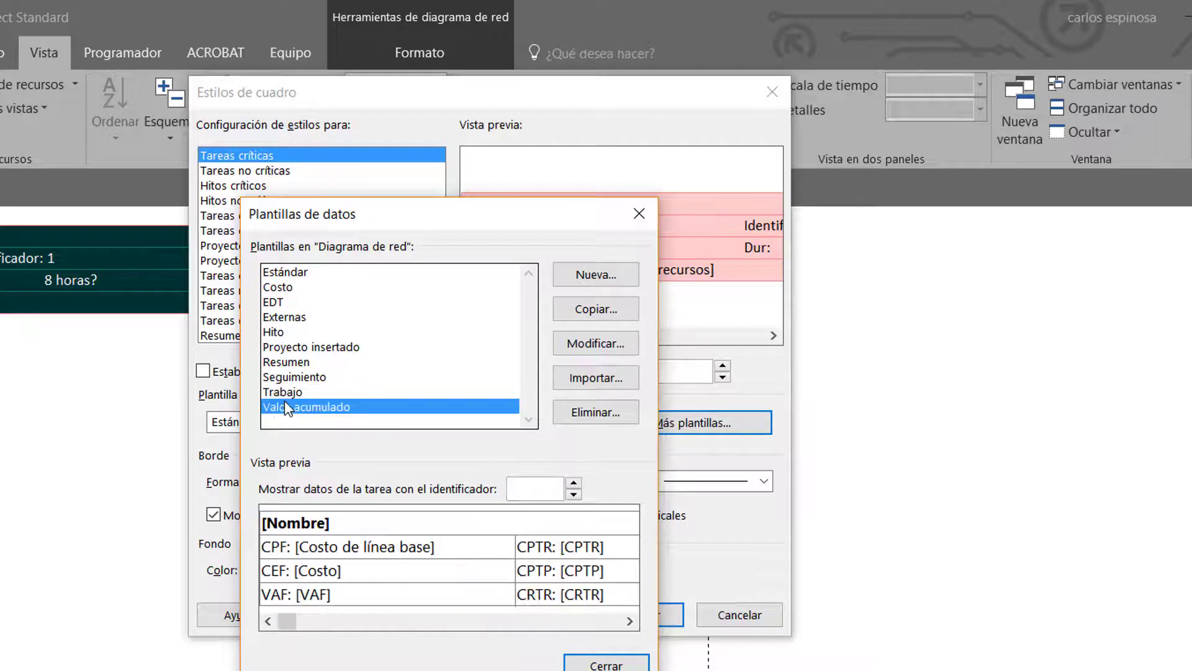
left_click(291, 286)
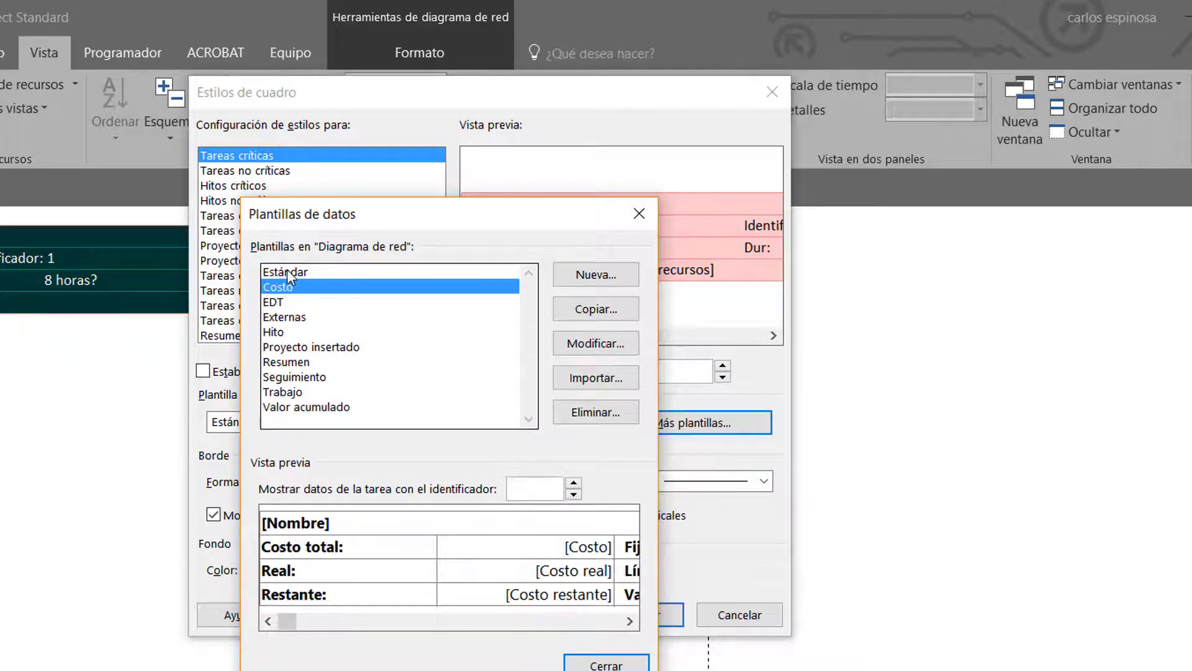
left_click(287, 271)
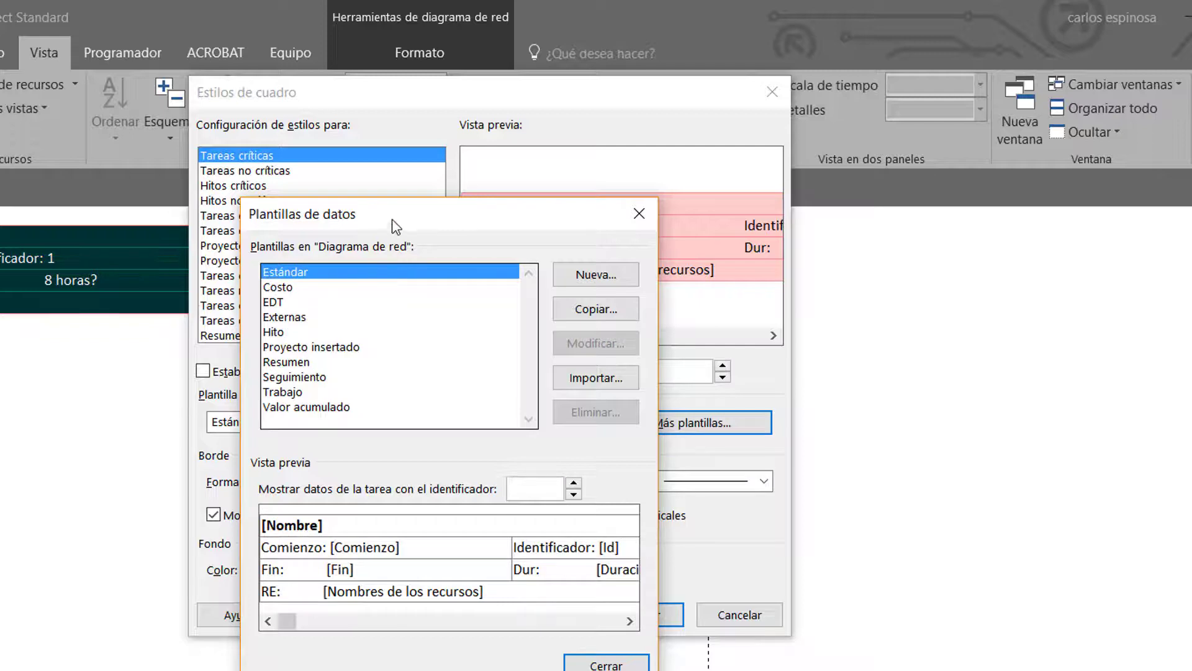
Create a new network diagram data template named HOLGURAS
left_click_drag(390, 218, 372, 217)
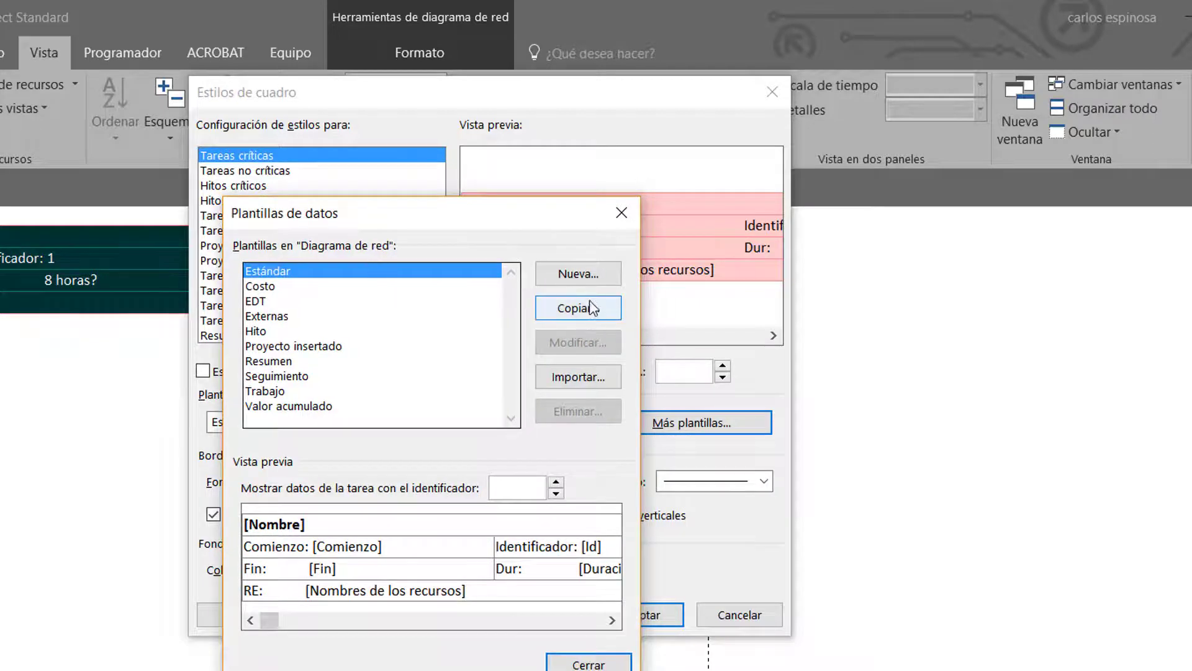
left_click(590, 272)
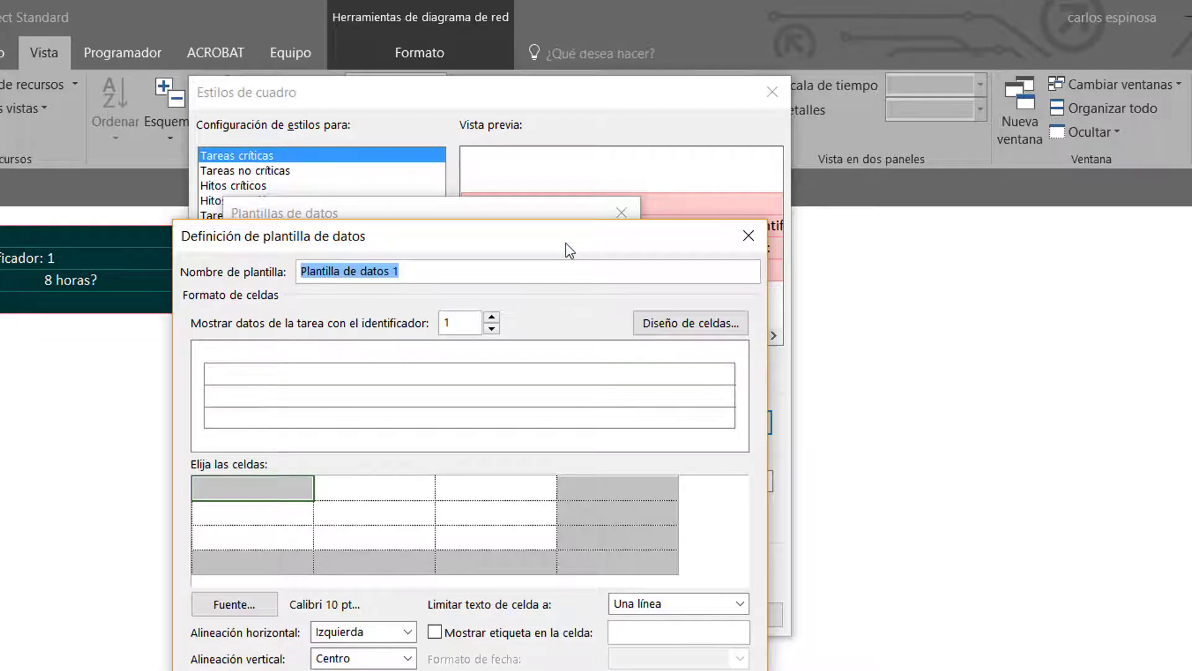
left_click_drag(565, 244, 541, 251)
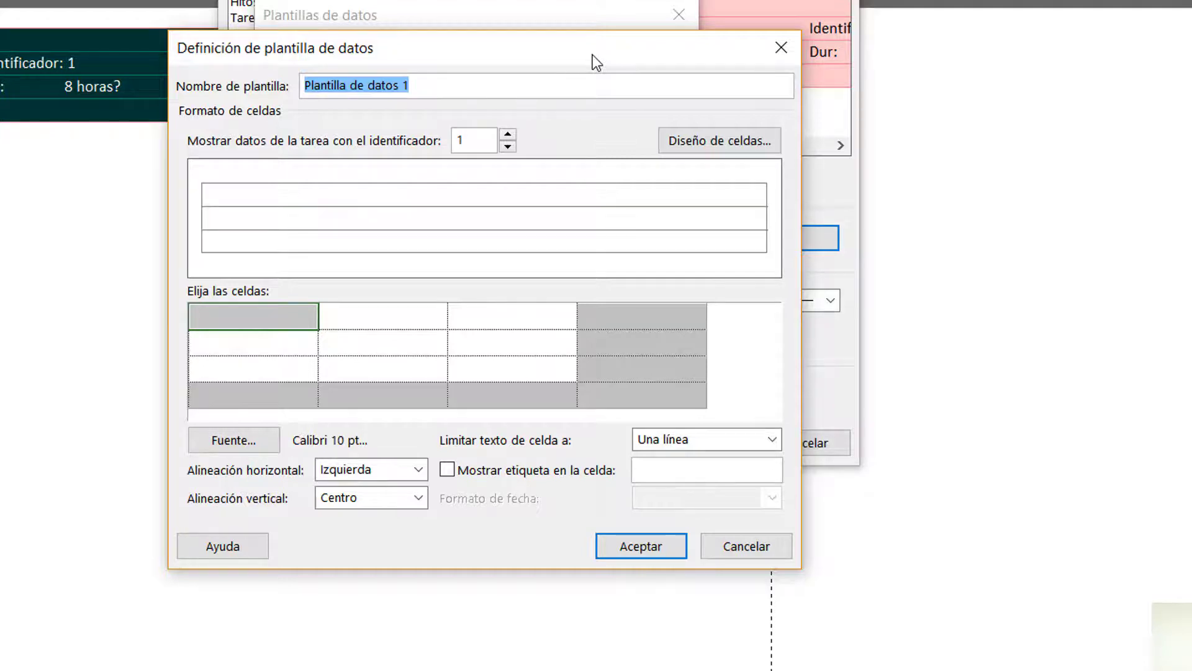
type("HOLGURAS")
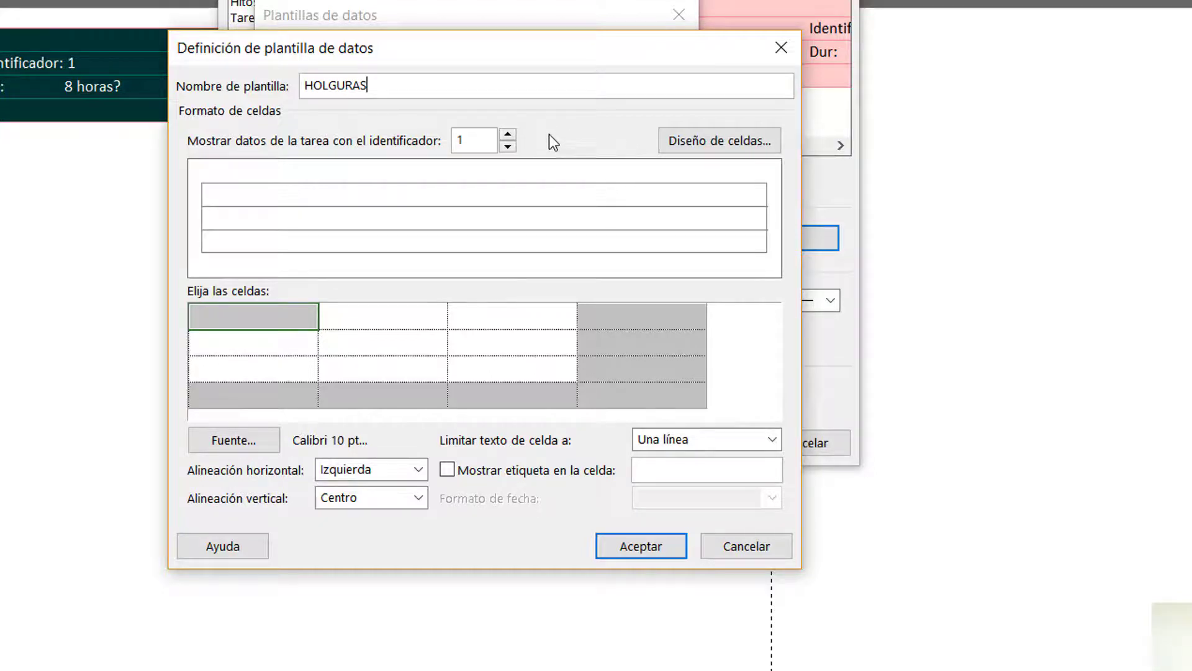
Set the HOLGURAS template's cell layout to 4 rows and 2 columns
left_click(707, 142)
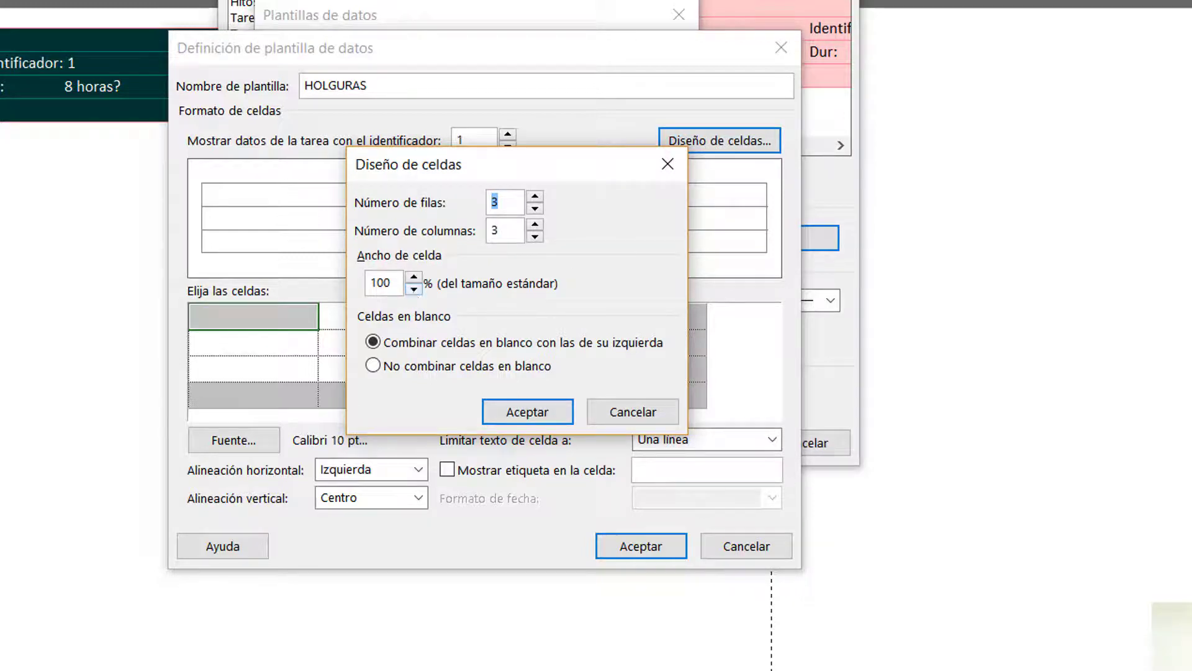
key("alt+Tab")
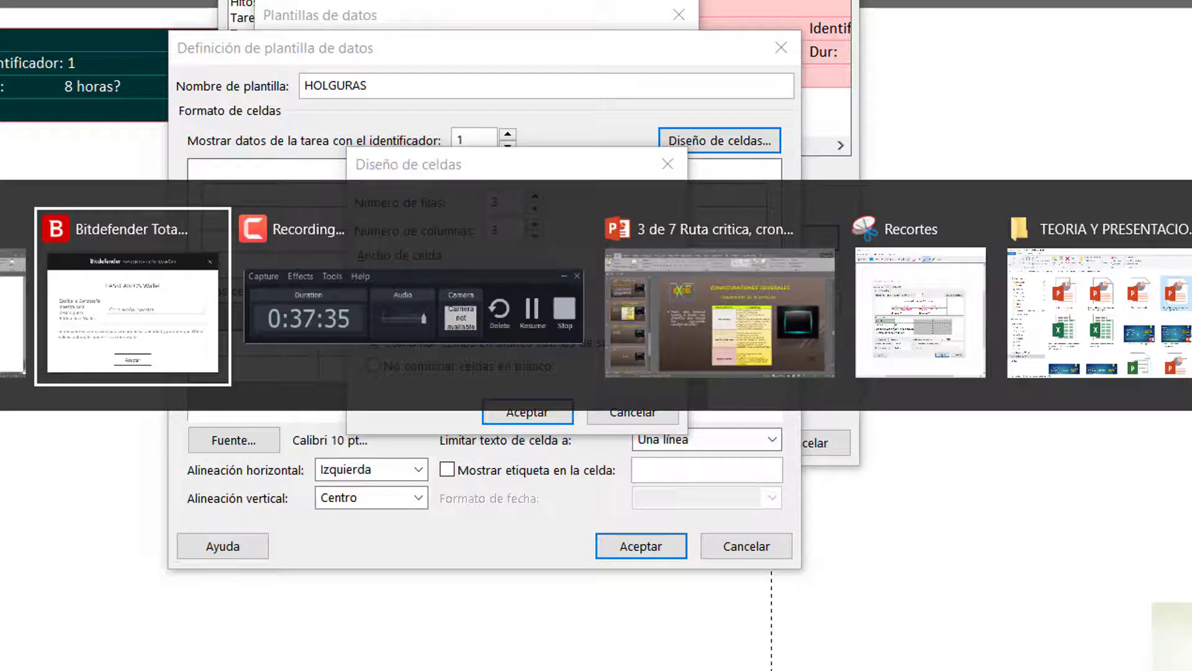
key("alt+Tab")
key("alt+Tab")
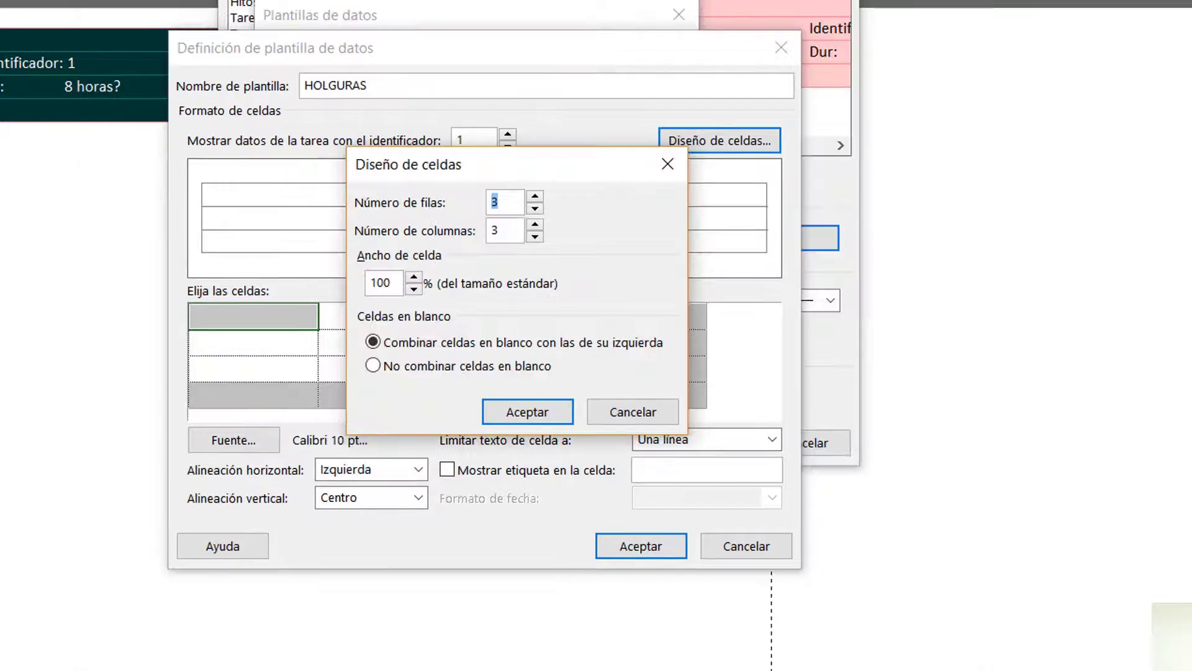
left_click(520, 205)
left_click_drag(520, 205, 482, 202)
type("4")
left_click_drag(501, 233, 474, 238)
type("2")
left_click(517, 415)
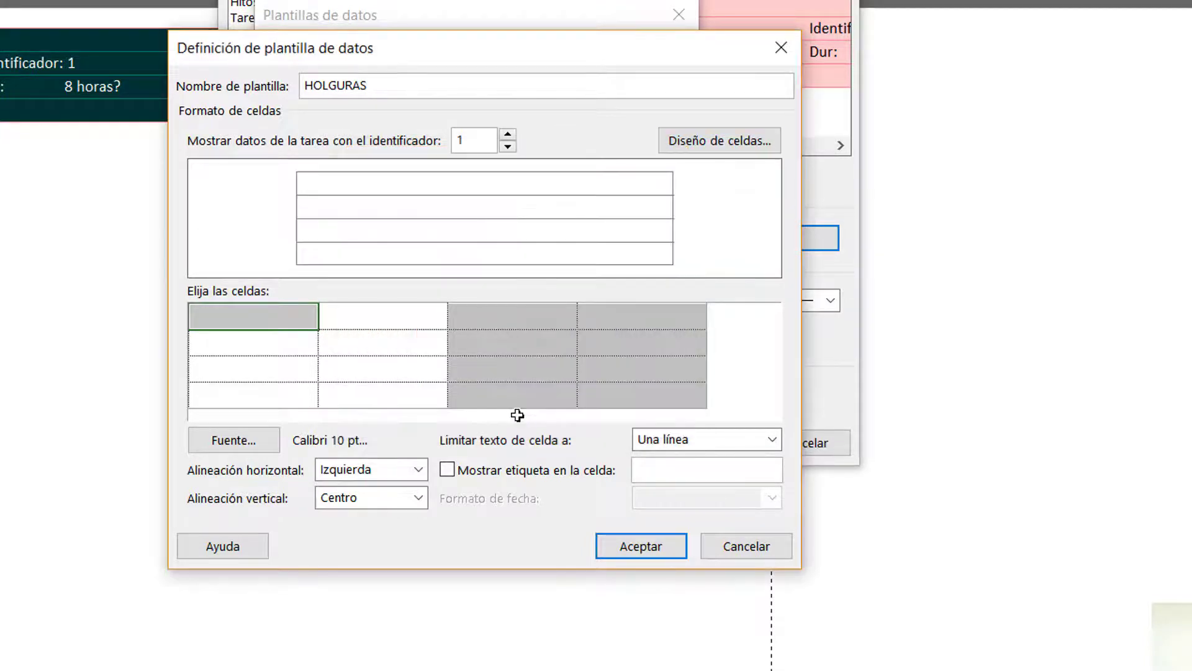
left_click(410, 325)
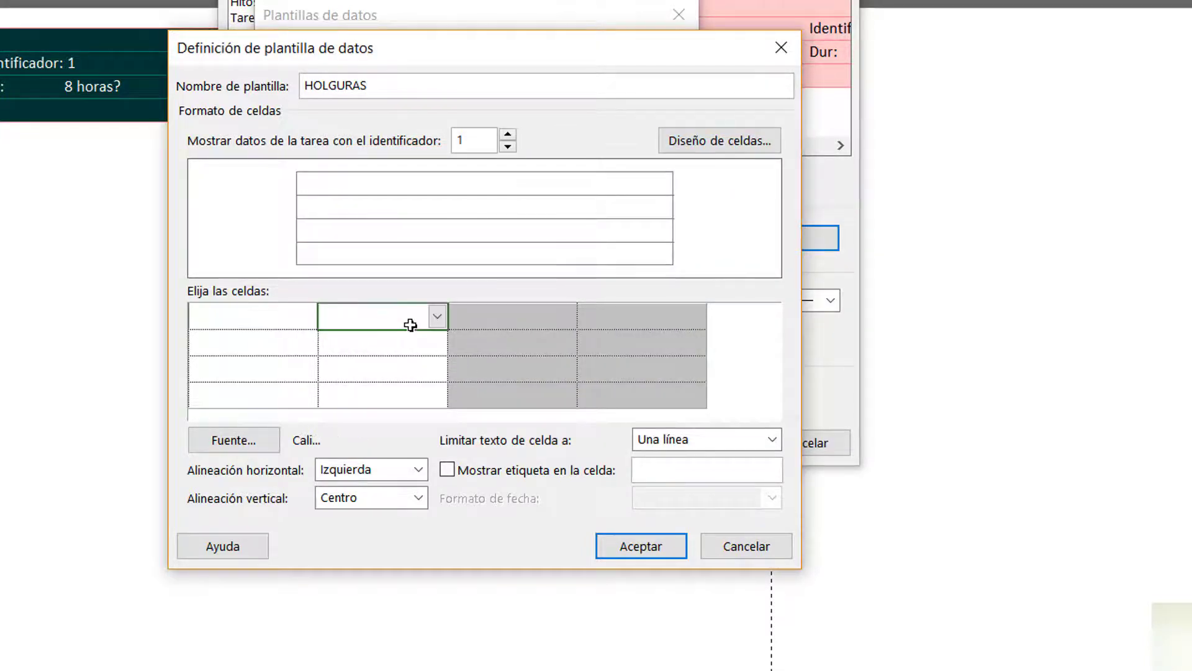
left_click(274, 325)
left_click(274, 340)
left_click(345, 346)
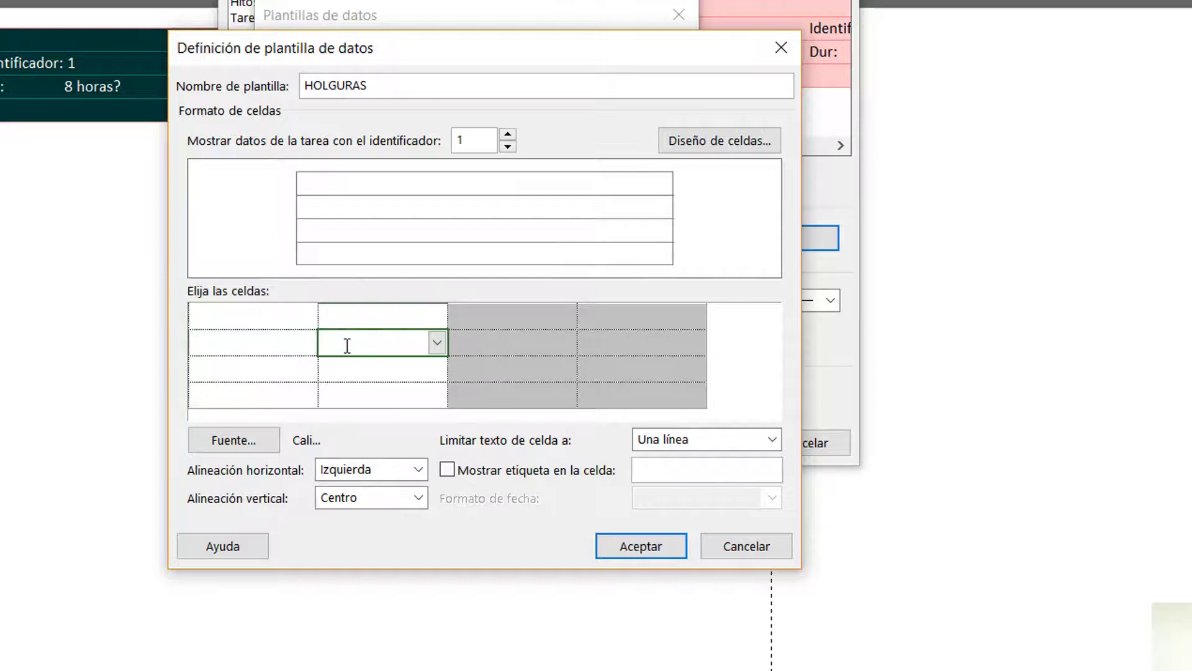
left_click(346, 365)
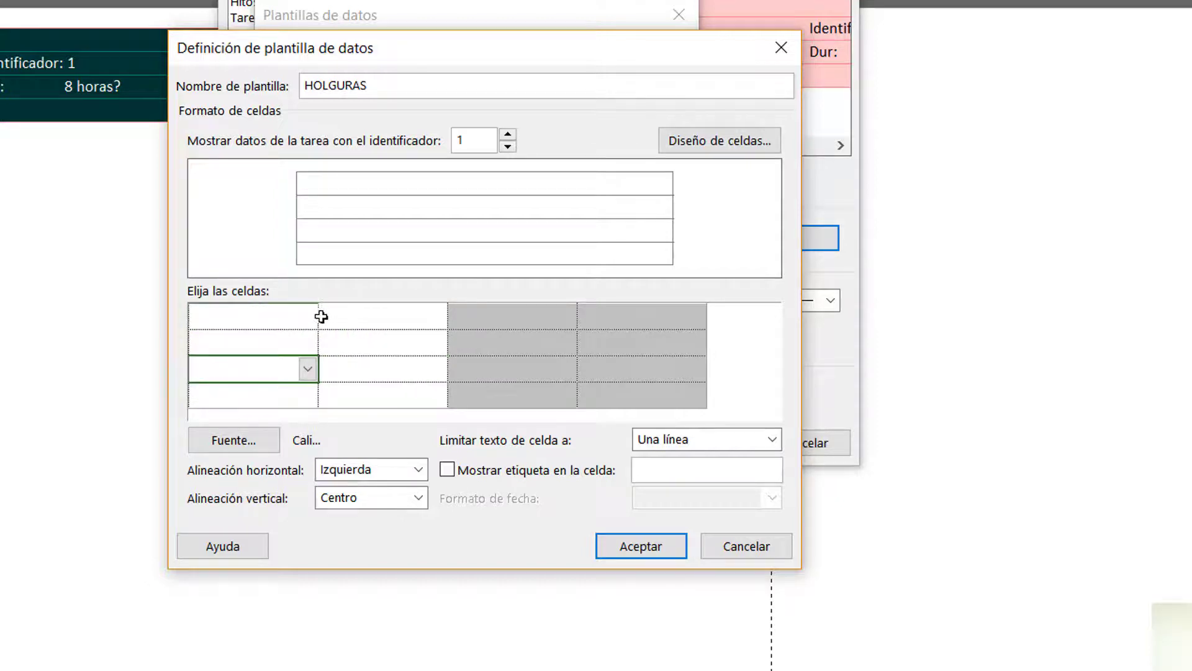
left_click(294, 315)
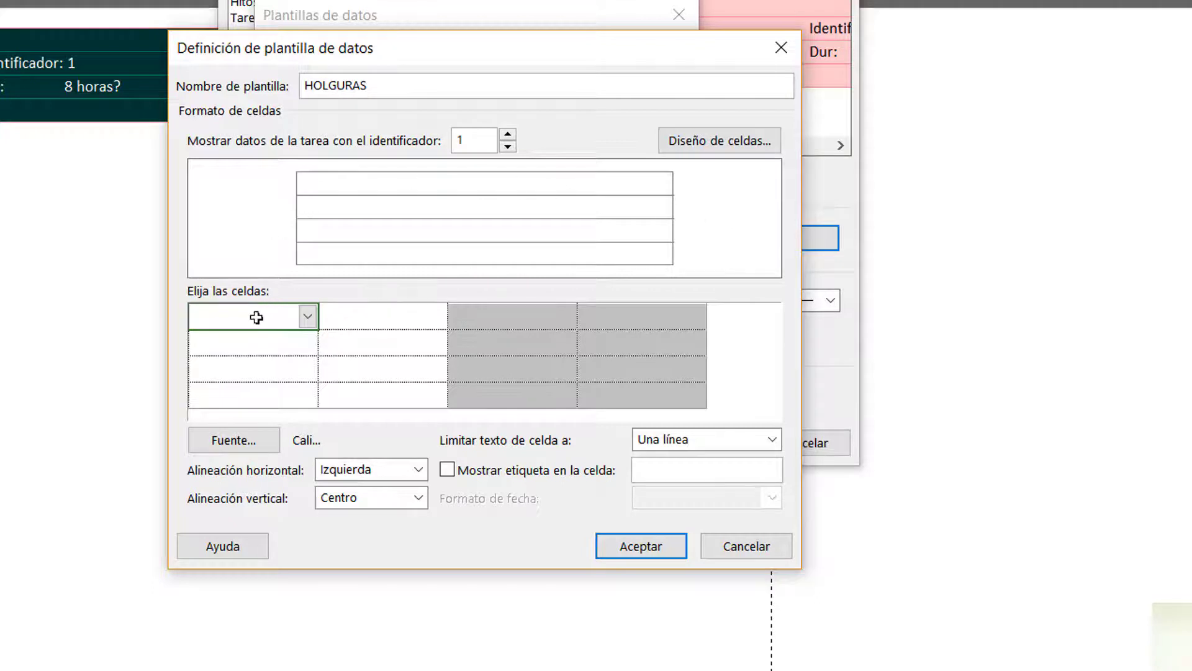
left_click(254, 343)
left_click(251, 374)
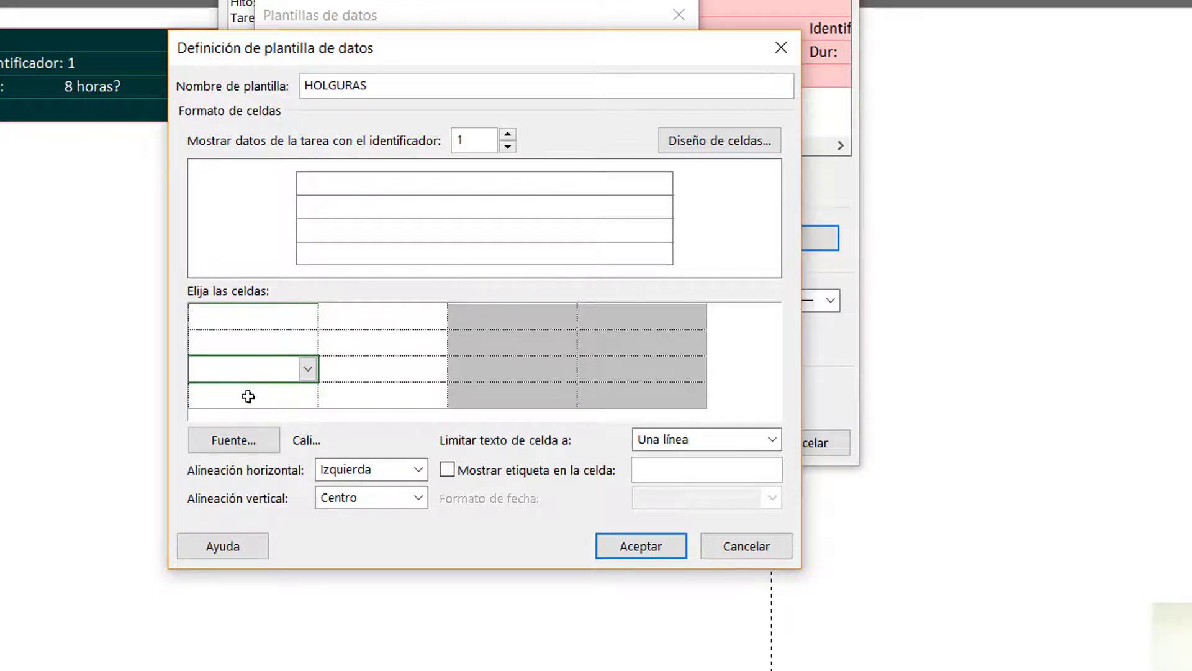
left_click(248, 395)
left_click(330, 396)
left_click(343, 370)
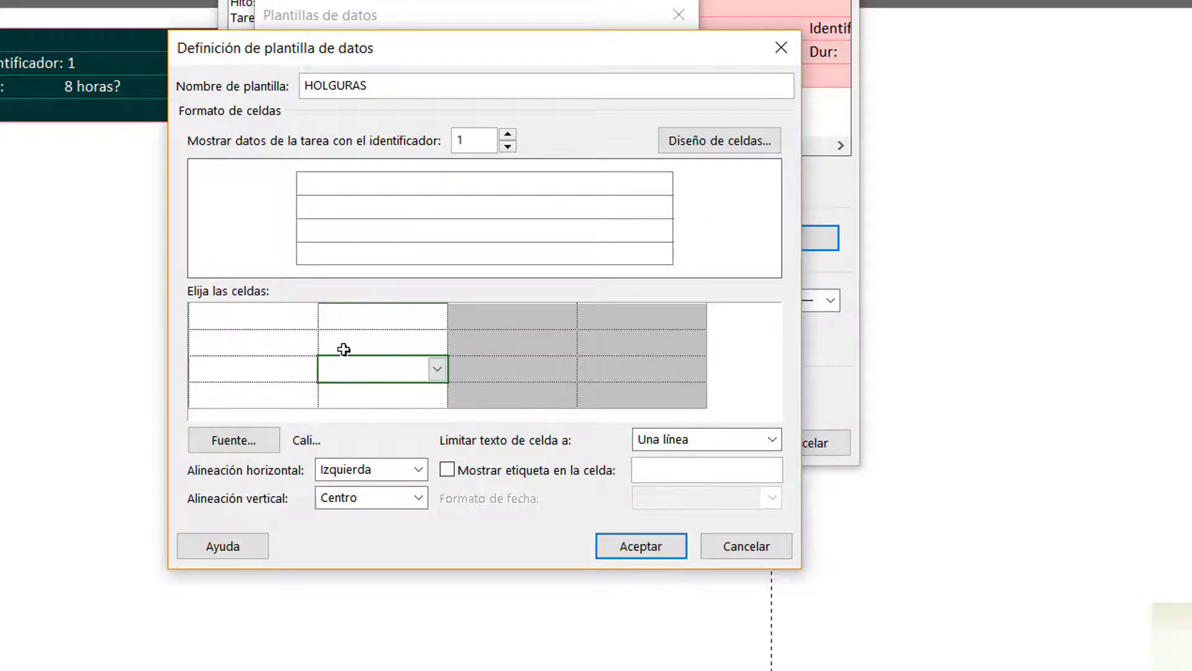
left_click(343, 345)
left_click(341, 317)
left_click(275, 312)
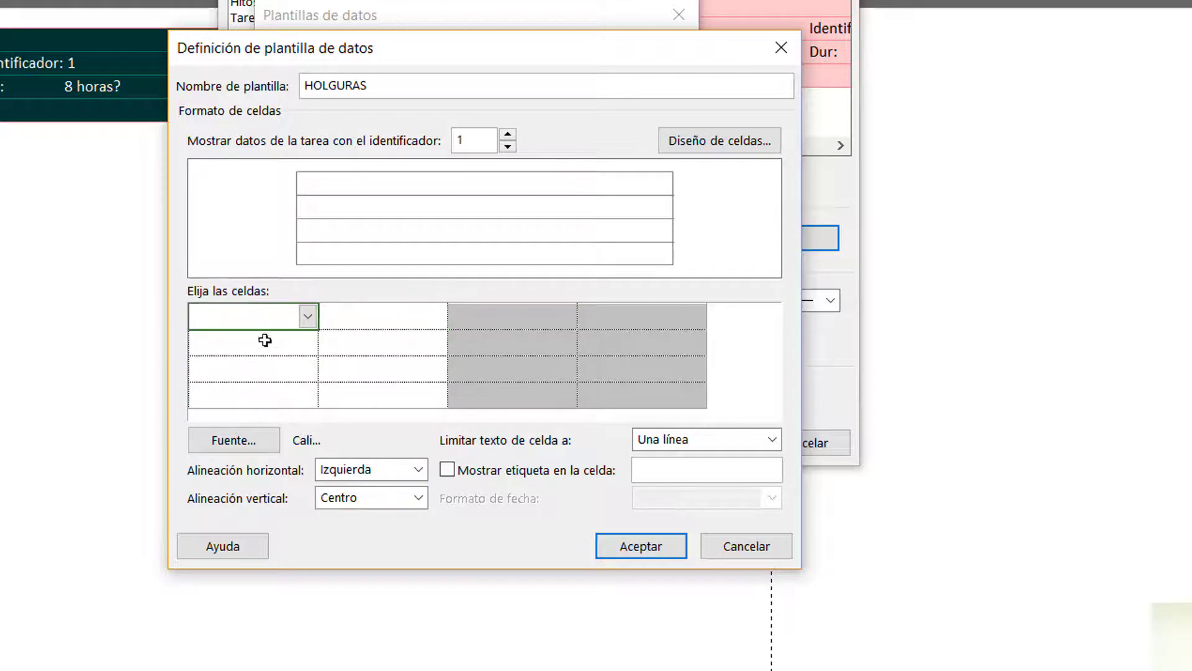
left_click(261, 343)
left_click(261, 369)
left_click(262, 396)
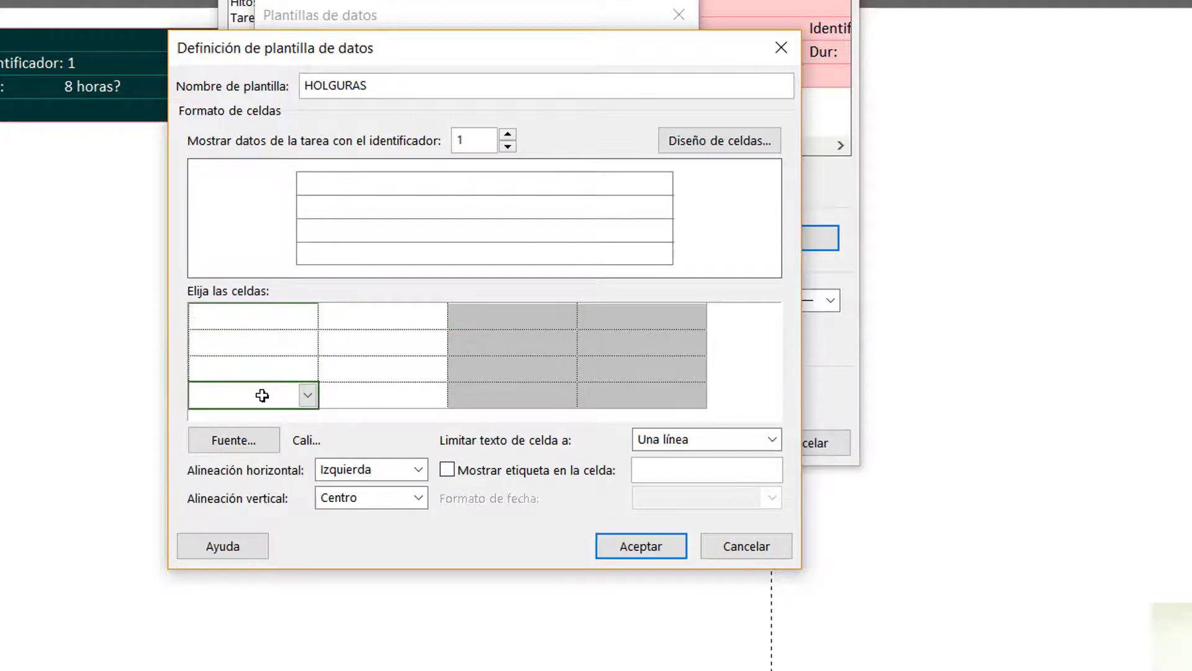
Examine the label option and the text line limits available for the first cell of the HOLGURAS template
left_click(263, 323)
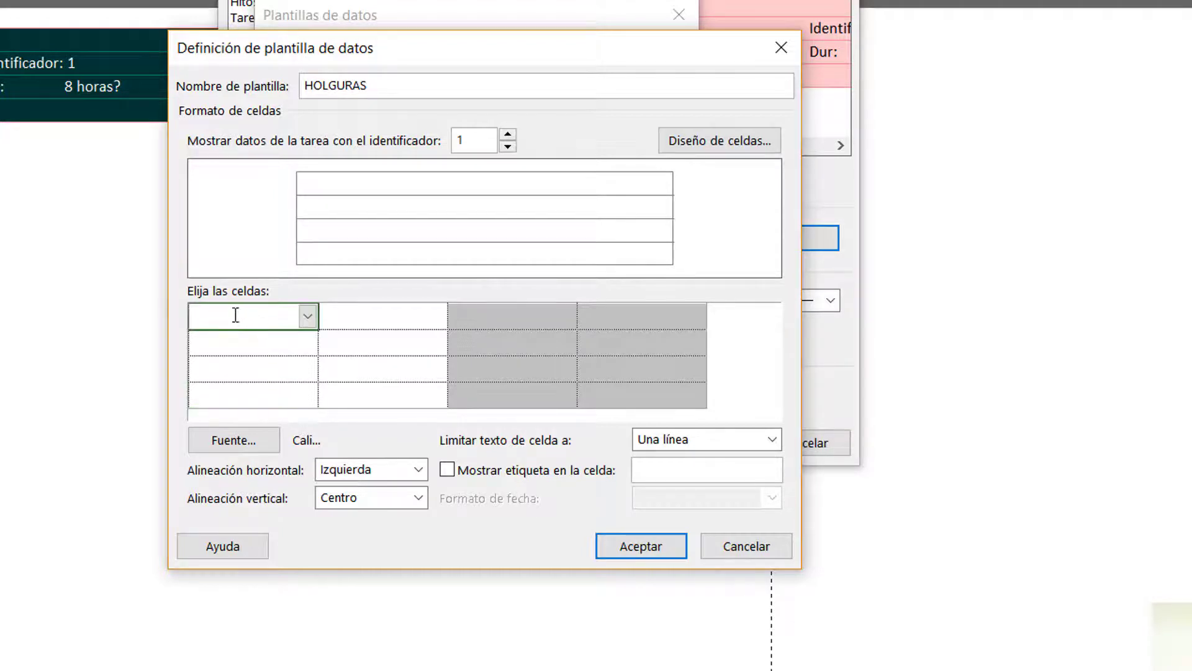
left_click(326, 321)
left_click(263, 324)
left_click(509, 475)
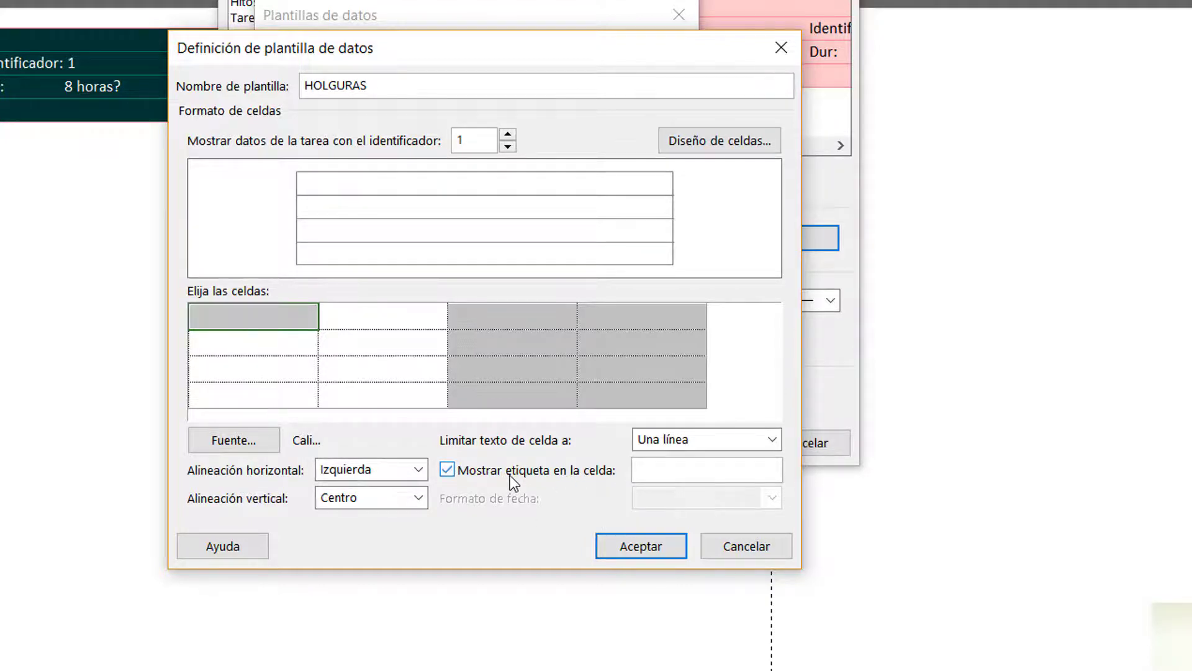
left_click(509, 475)
left_click(721, 440)
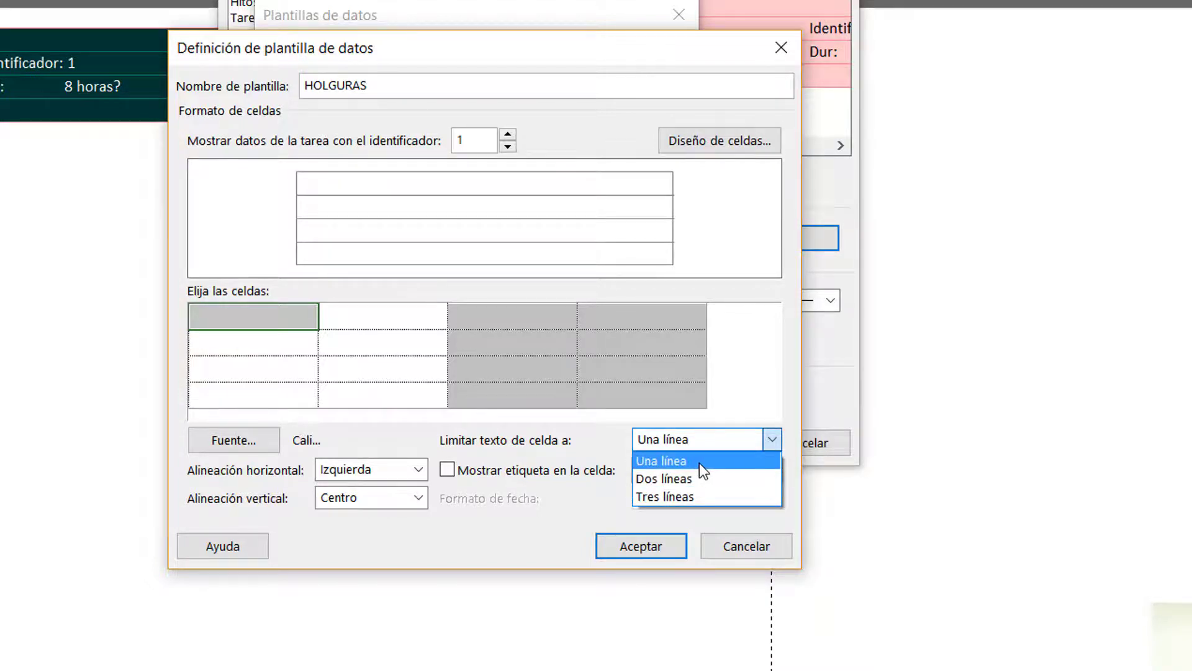
left_click(557, 446)
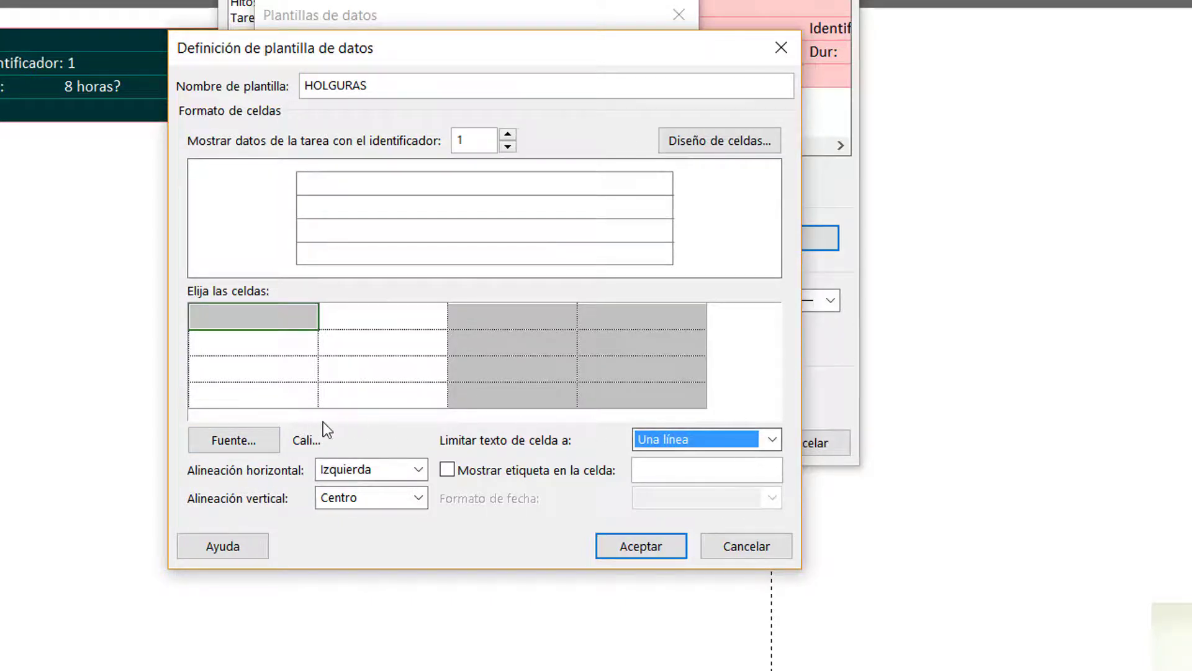
Assign the Nombre field to the first cell of the template's first row
left_click(275, 319)
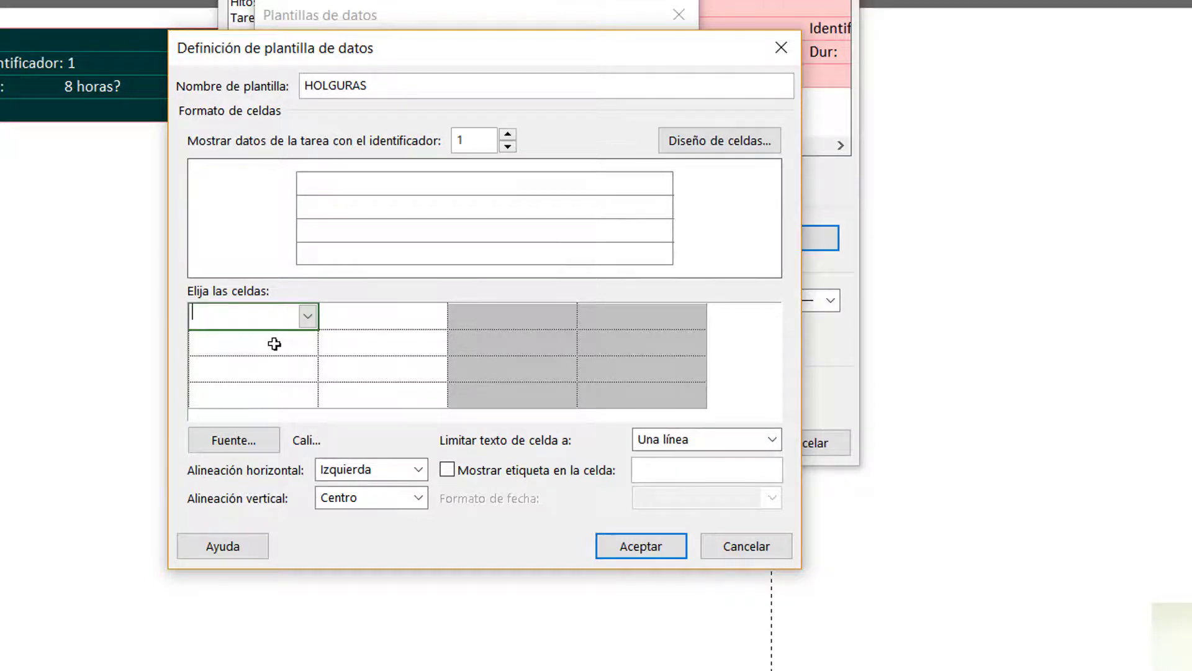
left_click(274, 341)
left_click(269, 317)
left_click(304, 321)
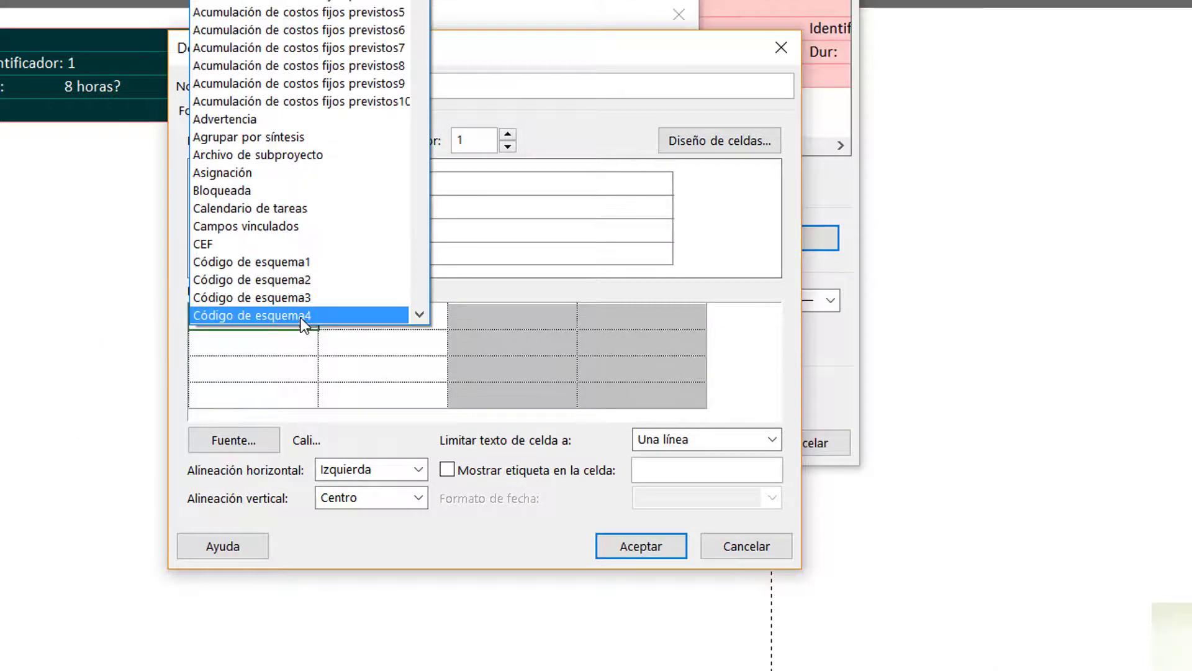
scroll(301, 318, "down", 20)
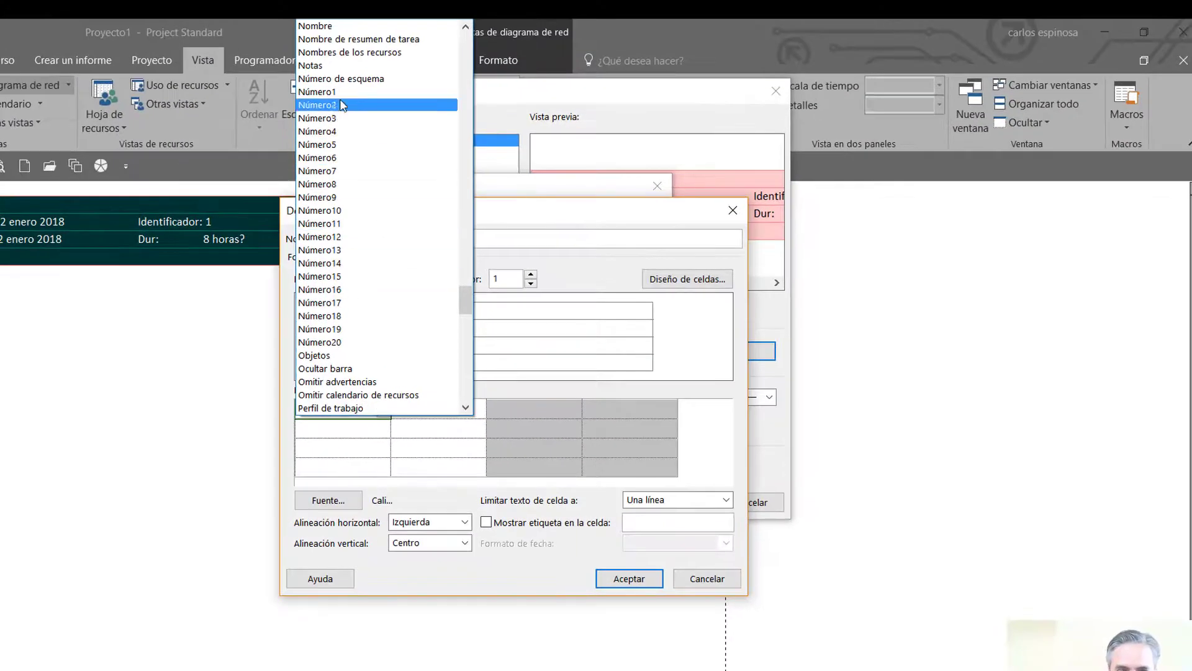
left_click(315, 28)
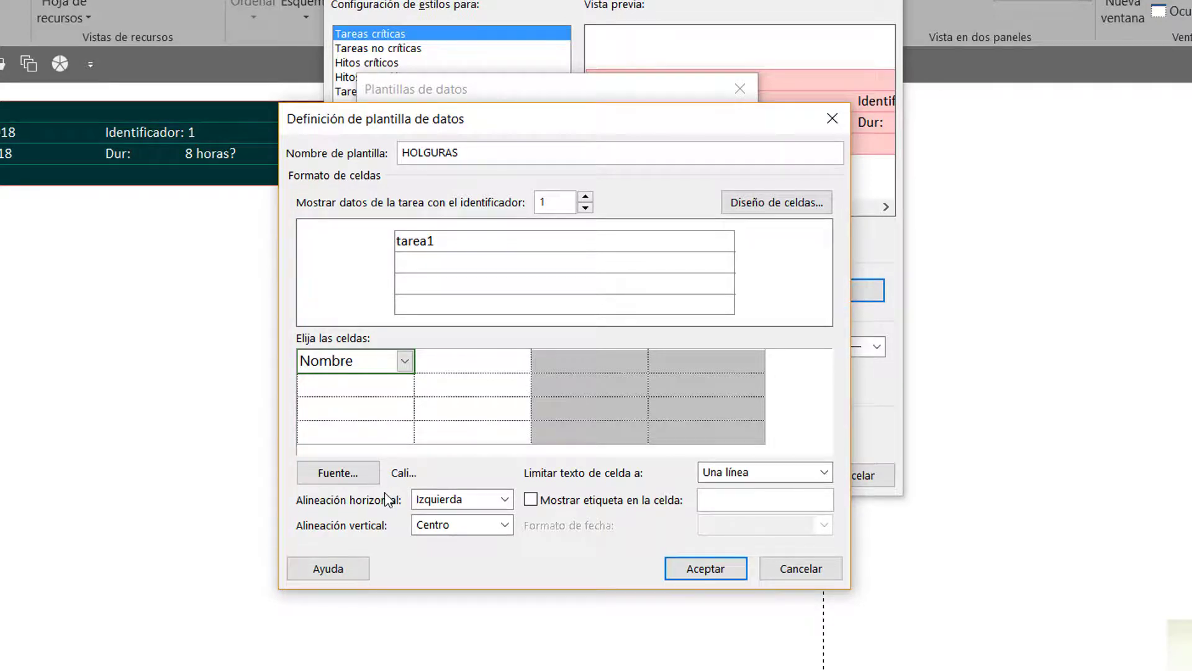
Format the Nombre cell in bold (Negrita) and set its horizontal alignment to Centro
left_click(366, 473)
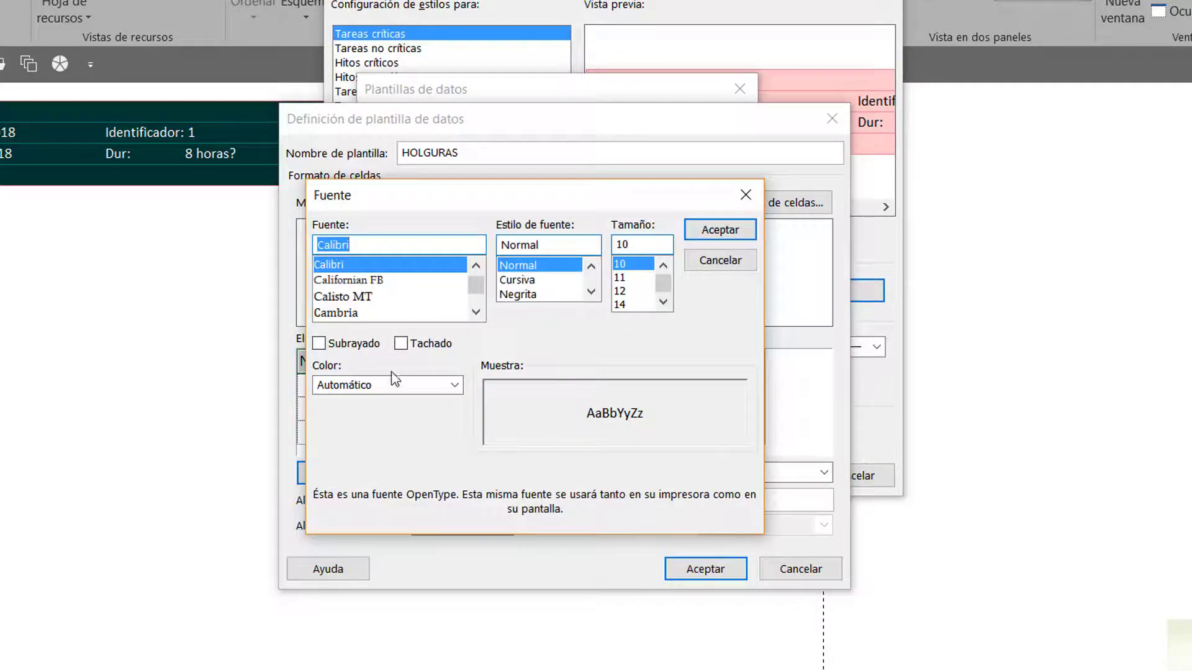
left_click(547, 296)
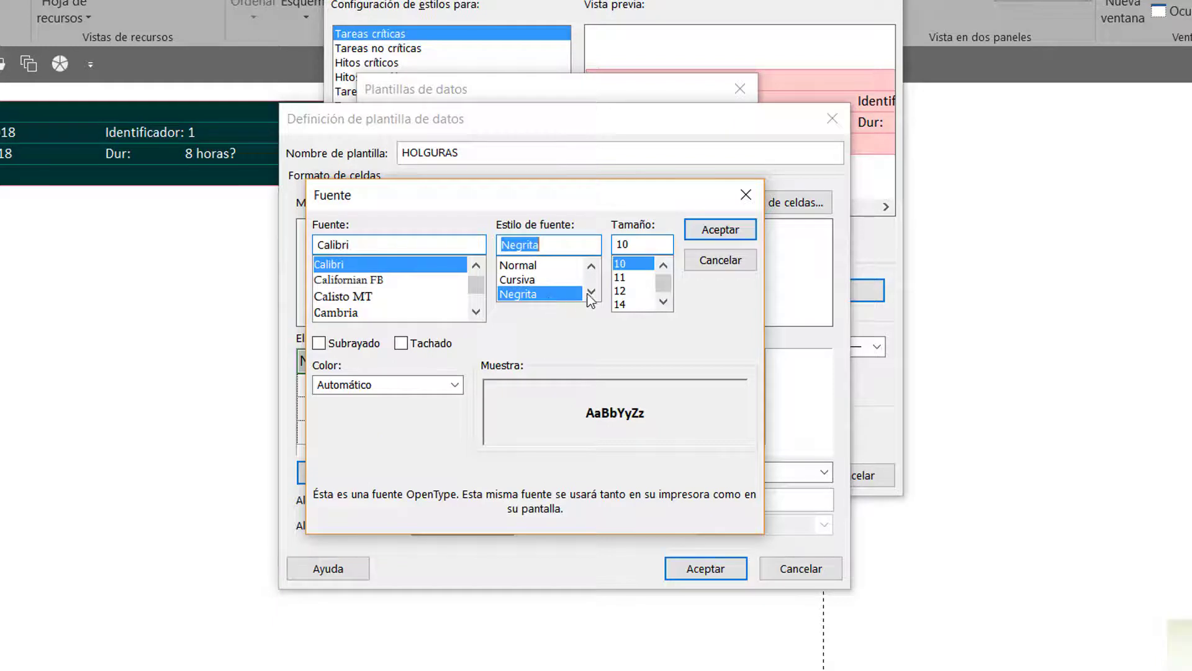
left_click(717, 231)
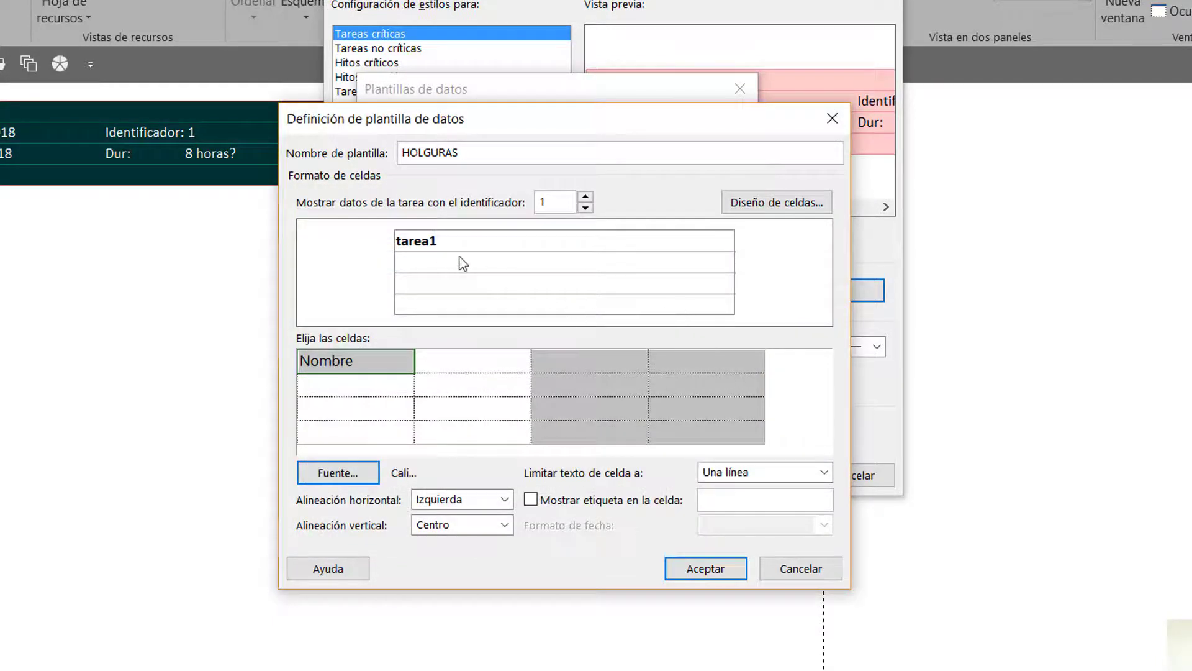
left_click(432, 503)
left_click(432, 533)
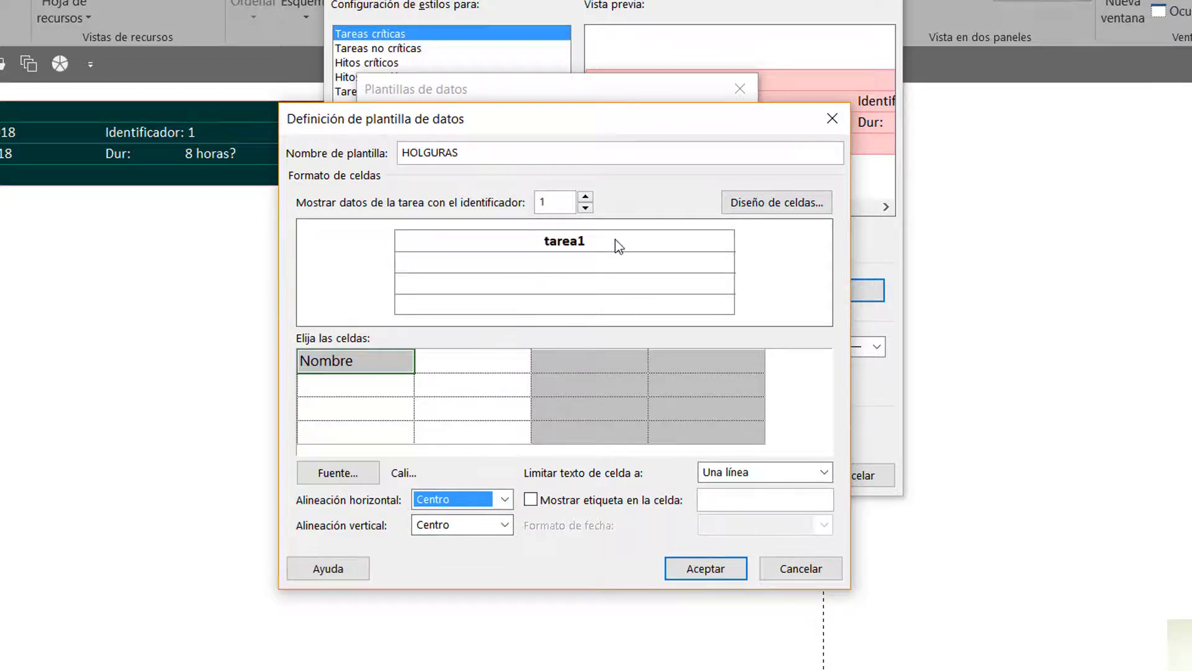
Show the label "Rubro:" in the Nombre cell and limit the cell's text to Tres líneas
left_click(531, 500)
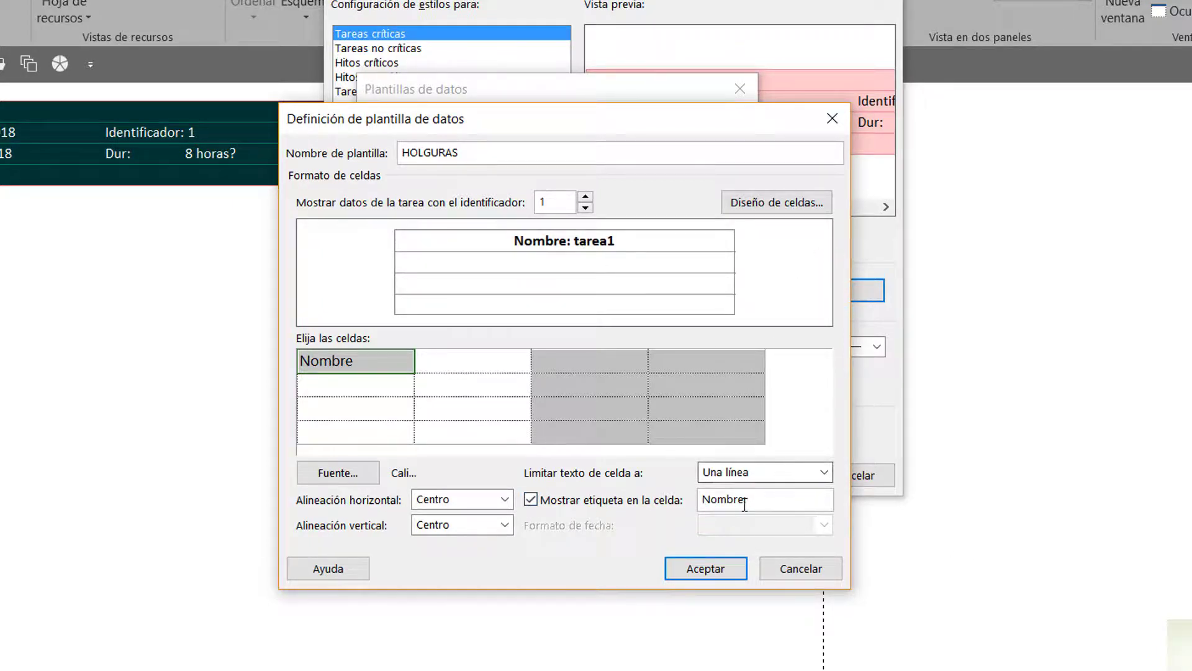
left_click_drag(745, 500, 680, 494)
type("rUBRO")
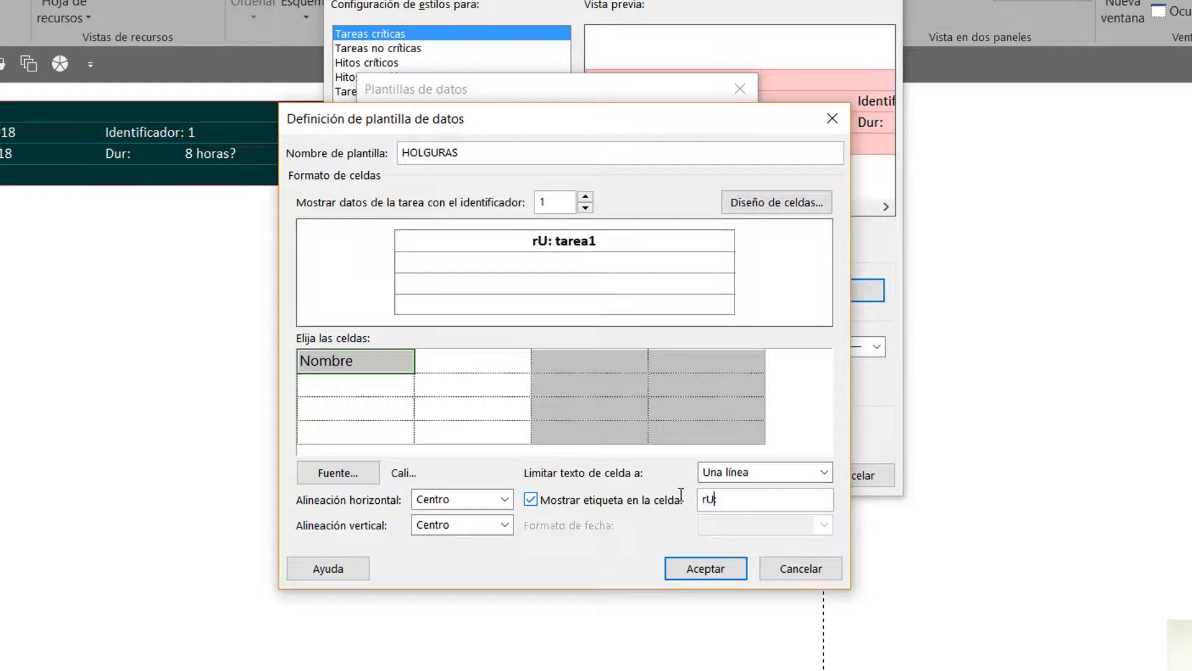
key("BackSpace")
key("BackSpace")
key("BackSpace")
key("BackSpace")
key("BackSpace")
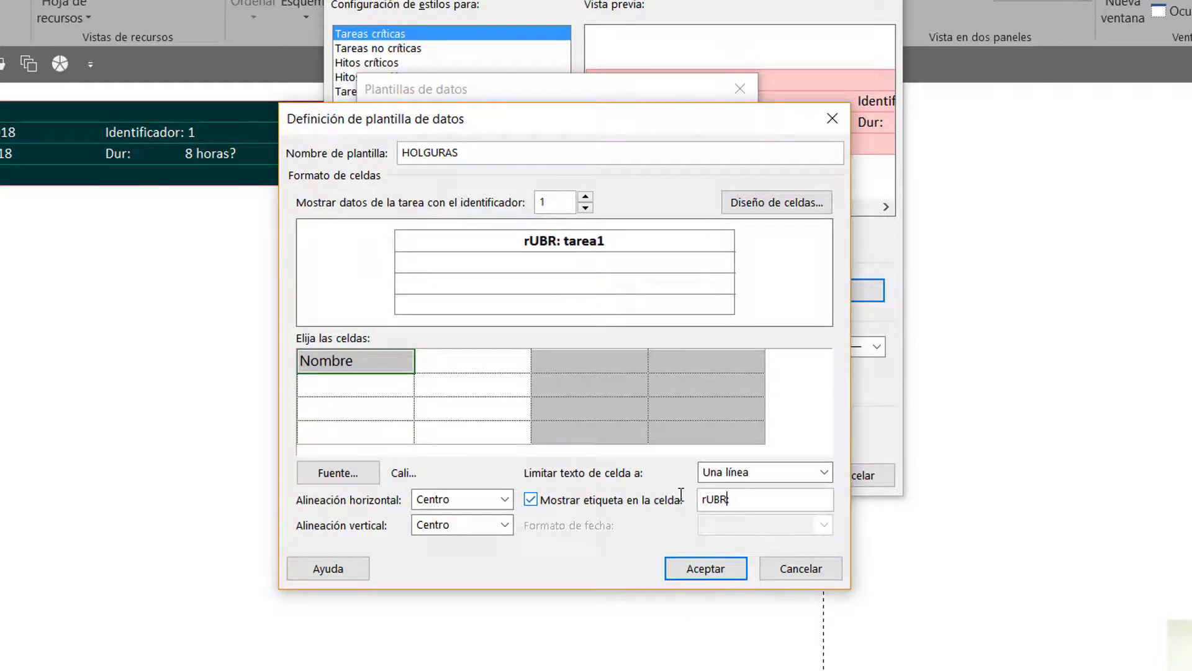
type("Rubro:")
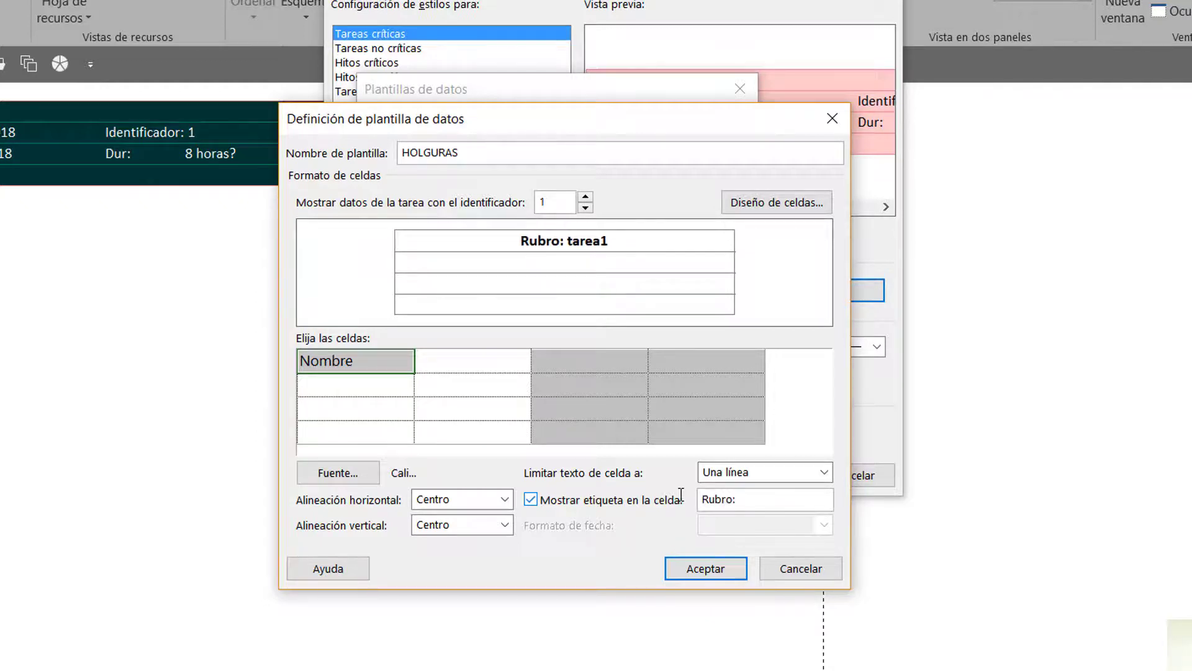
left_click(822, 473)
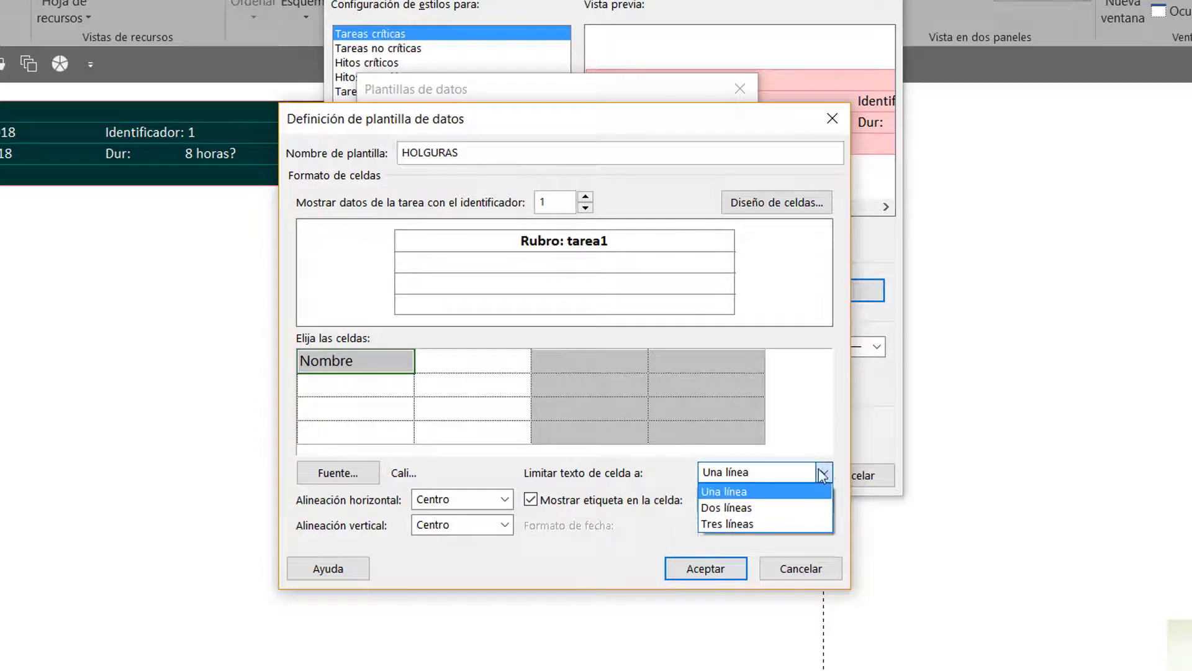
left_click(729, 525)
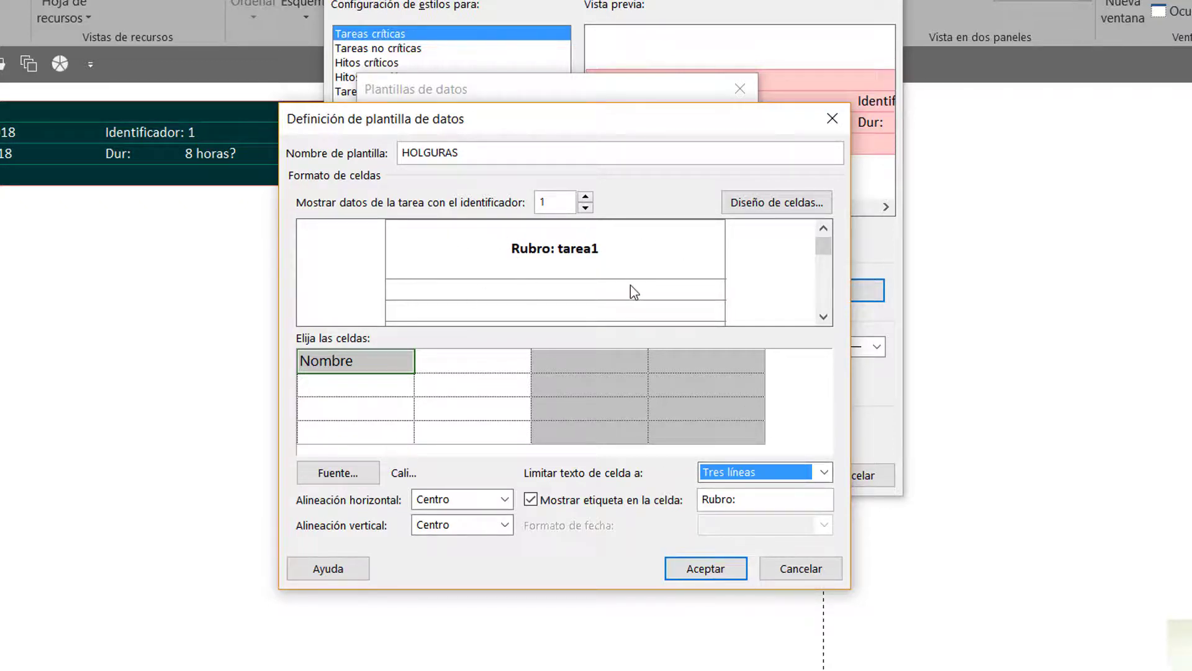
Assign the Comienzo field to the first cell of the second row, following the reference image of the template
left_click(428, 363)
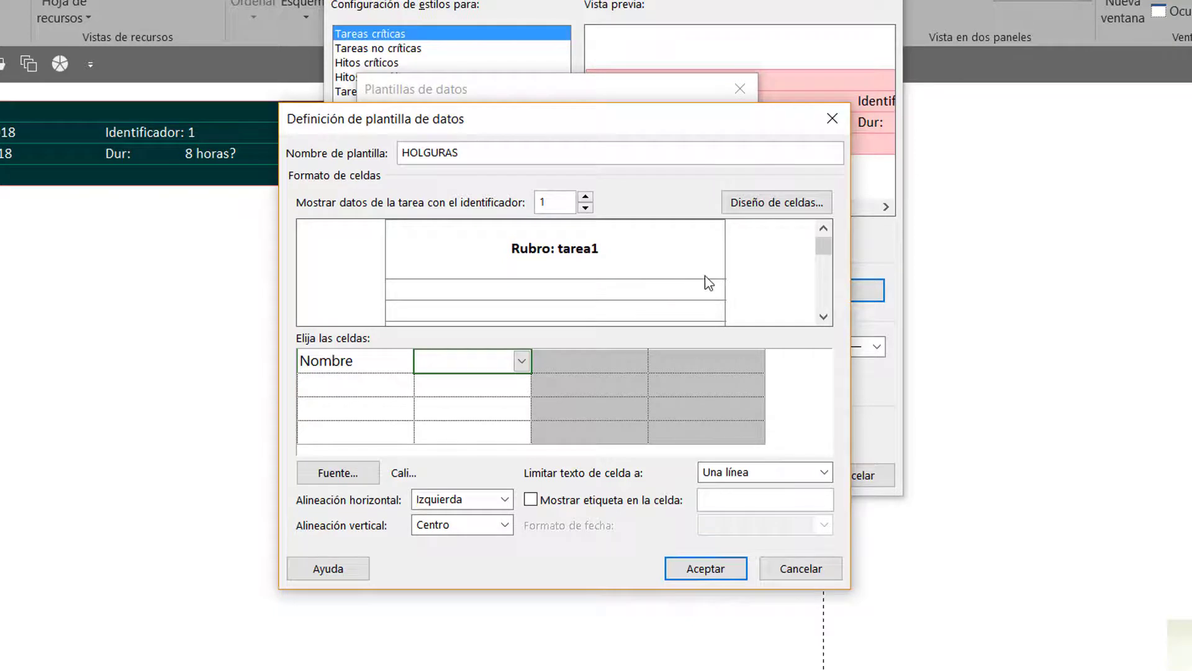
left_click(396, 385)
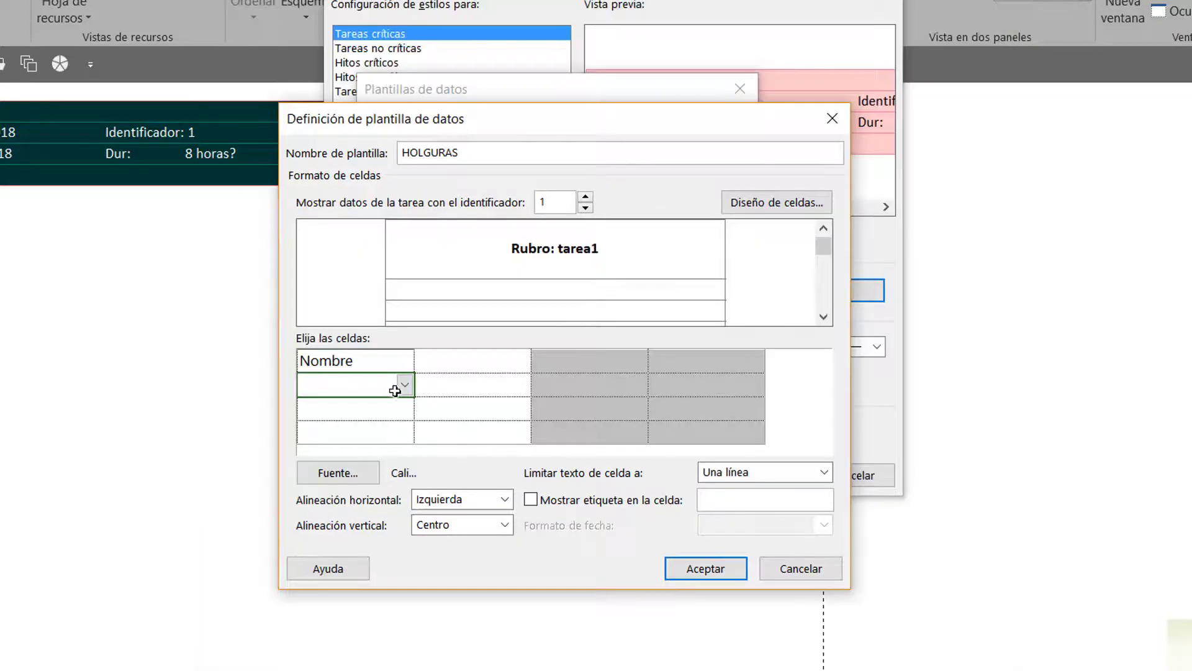
left_click(404, 386)
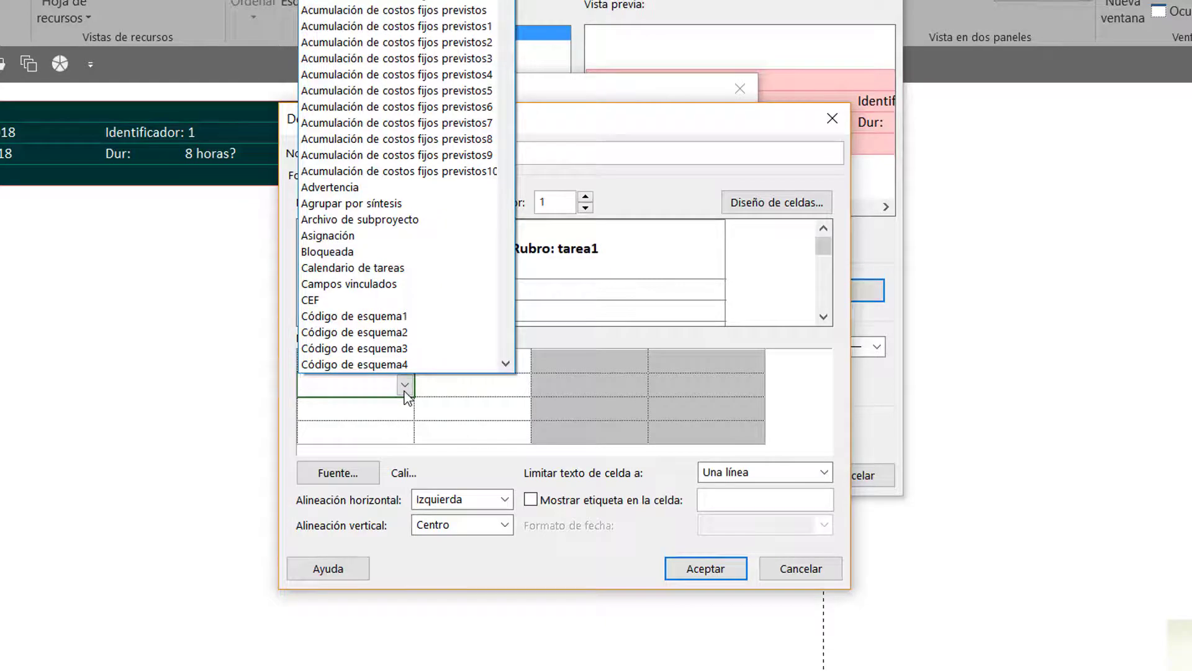
type("Comienz")
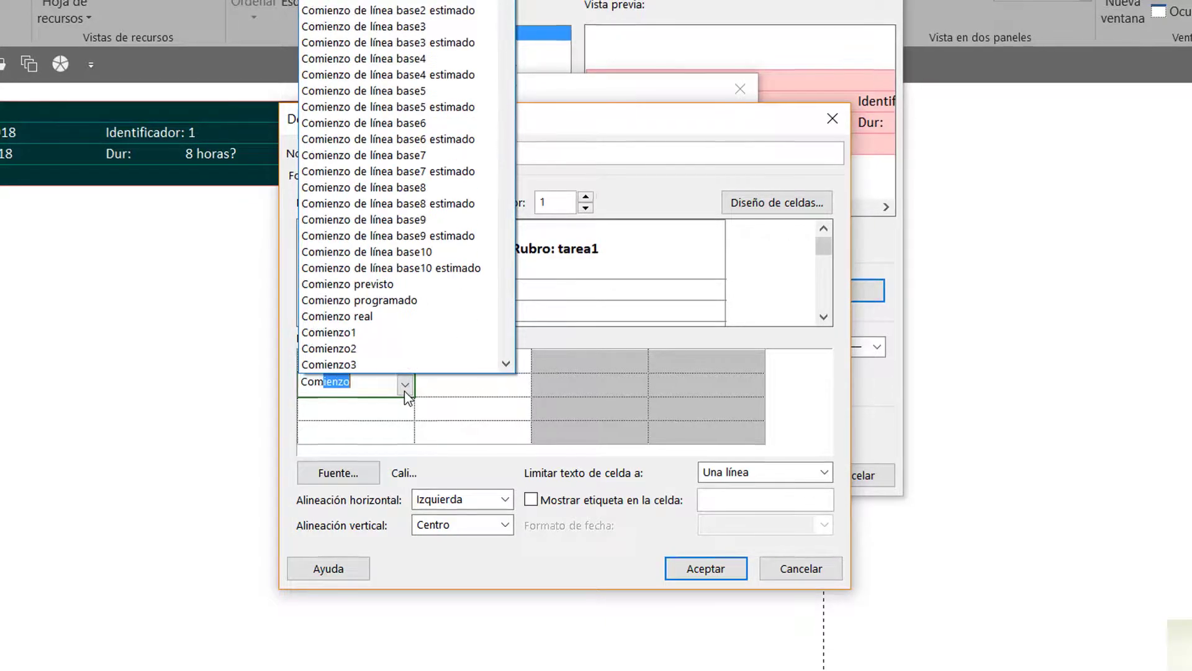
type("o")
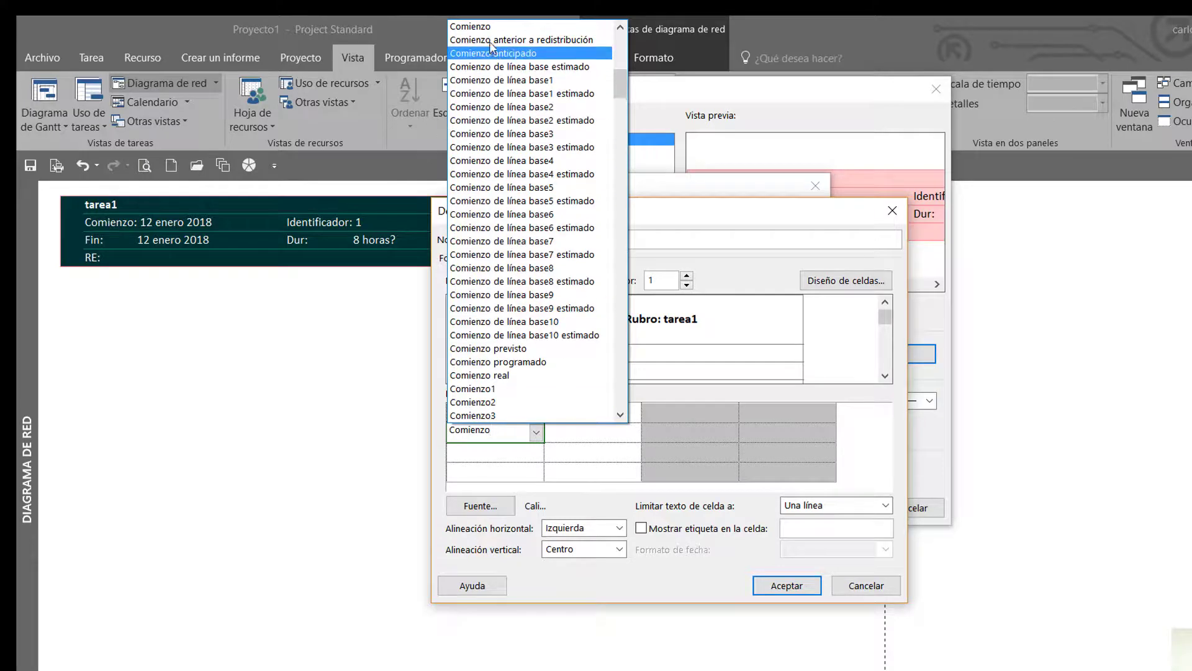
left_click(486, 27)
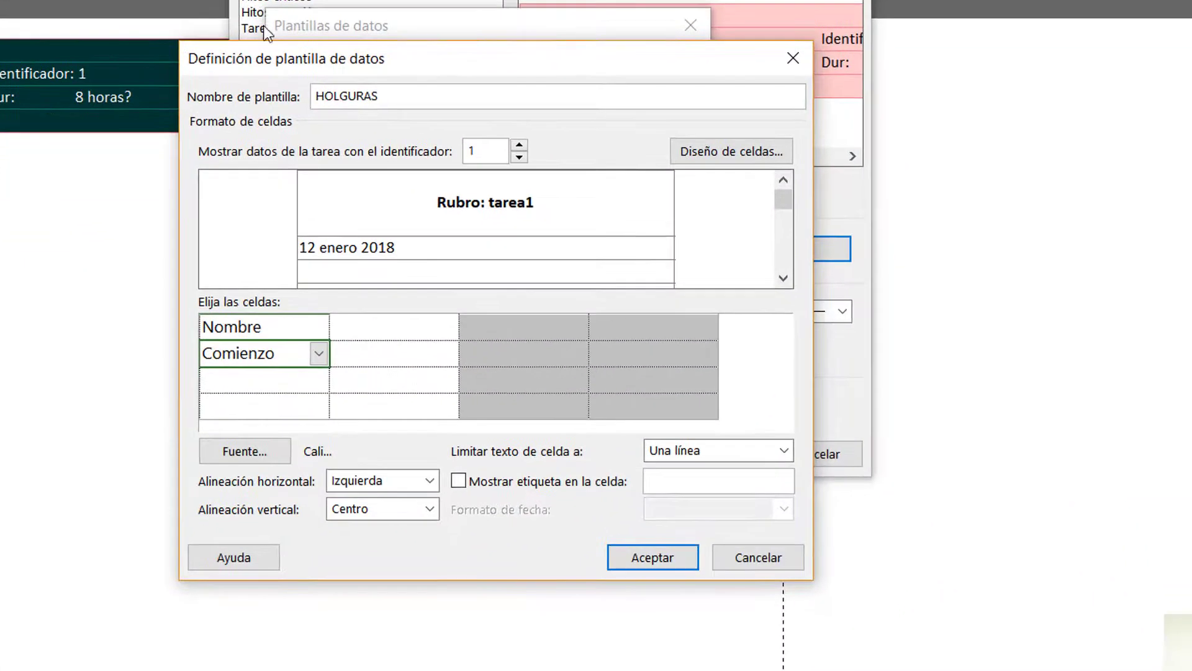
Assign the Fin field to the second cell of the second row, beside Comienzo
left_click(371, 365)
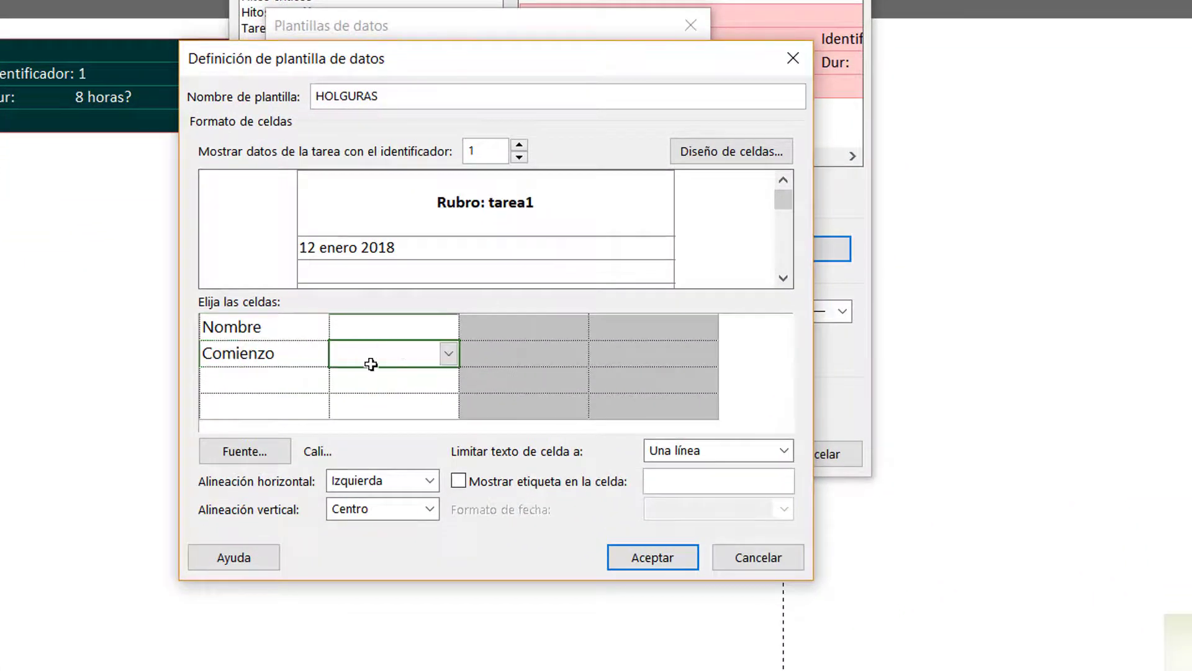
key("alt+Tab")
left_click(445, 355)
type("Fin")
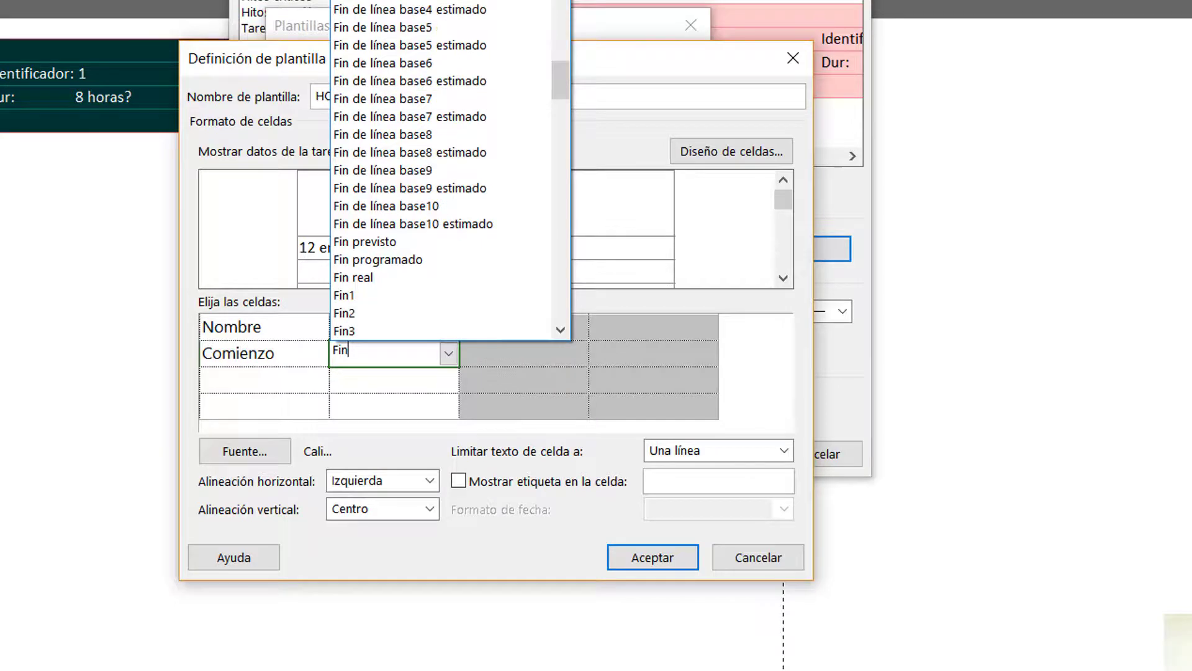
key("Return")
Assign the Límite de comienzo field to the first cell of the third row
left_click(279, 385)
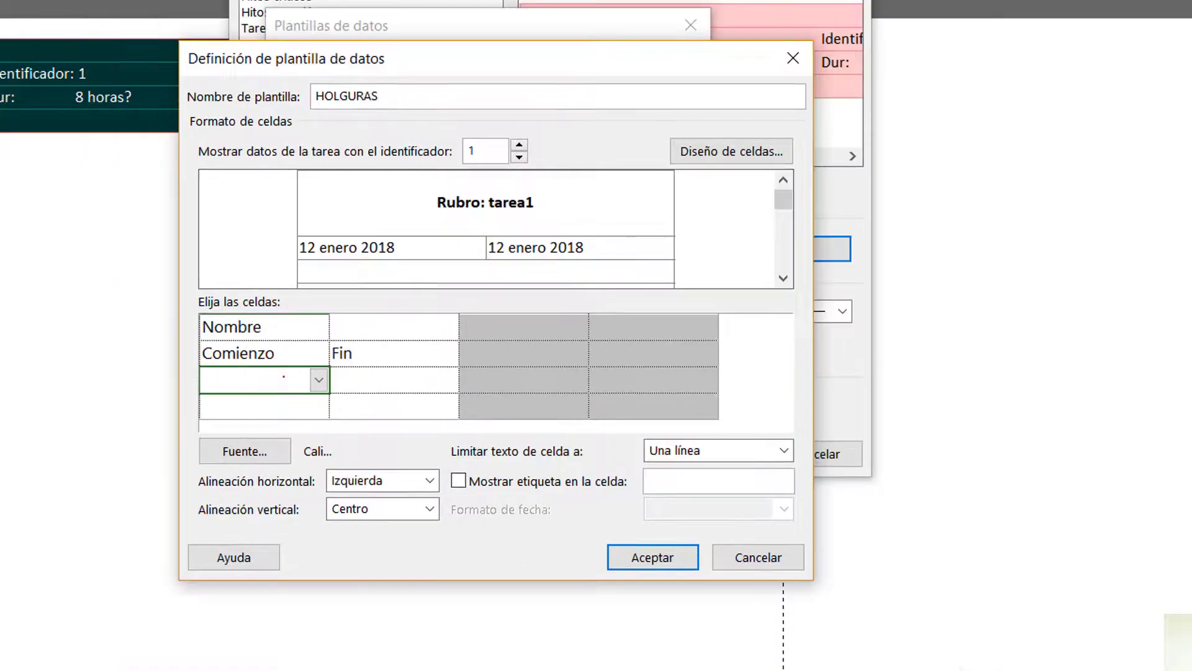
left_click(321, 380)
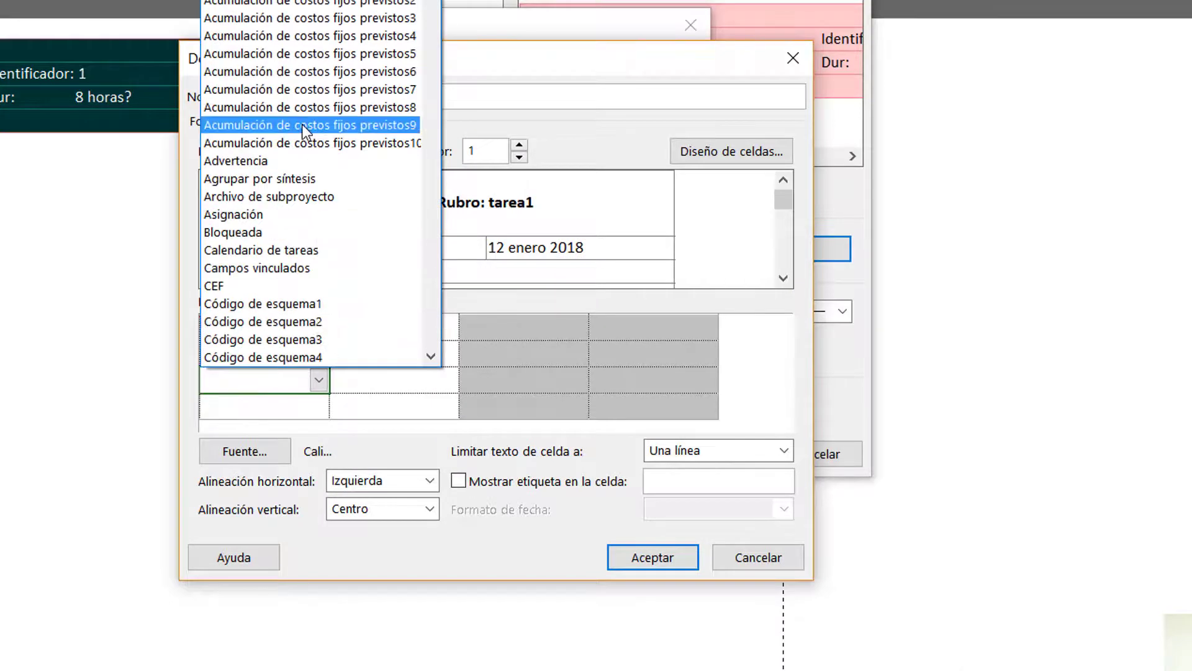
type("Limite")
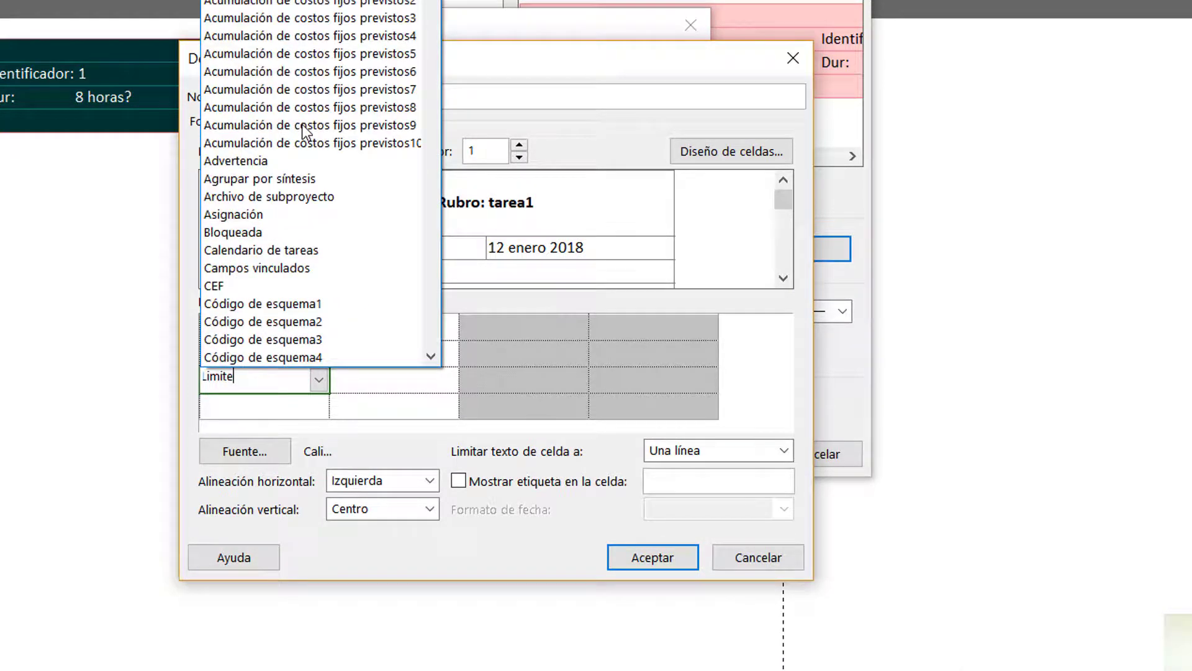
type(" de c")
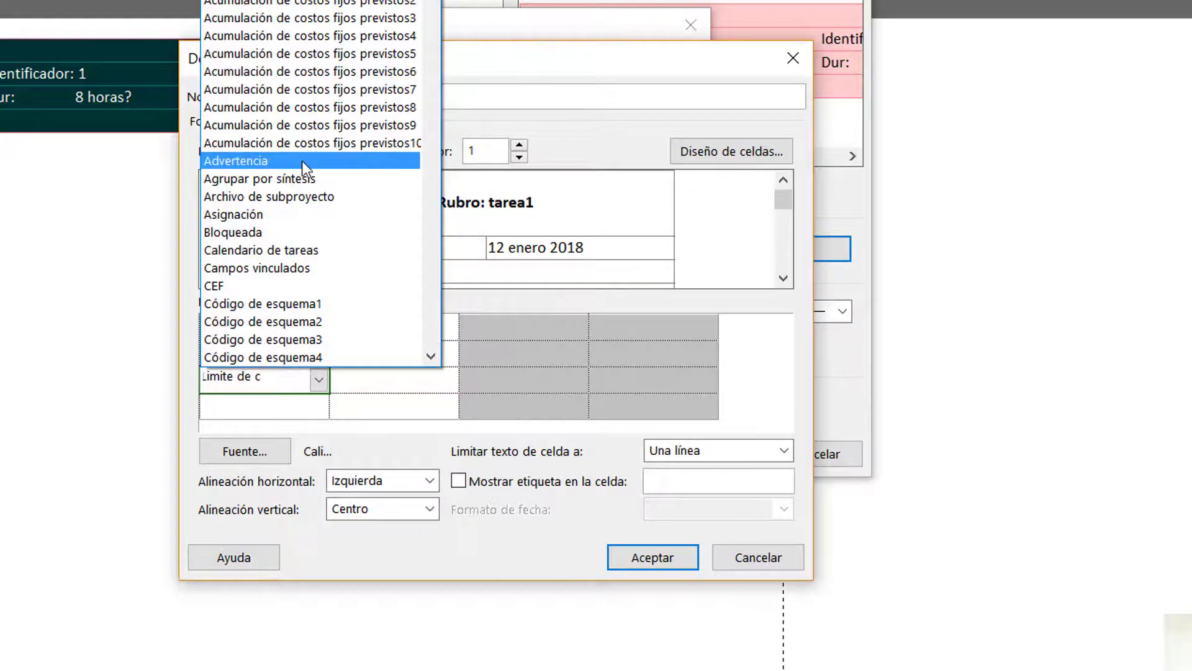
scroll(301, 163, "down", 3)
scroll(302, 162, "down", 1)
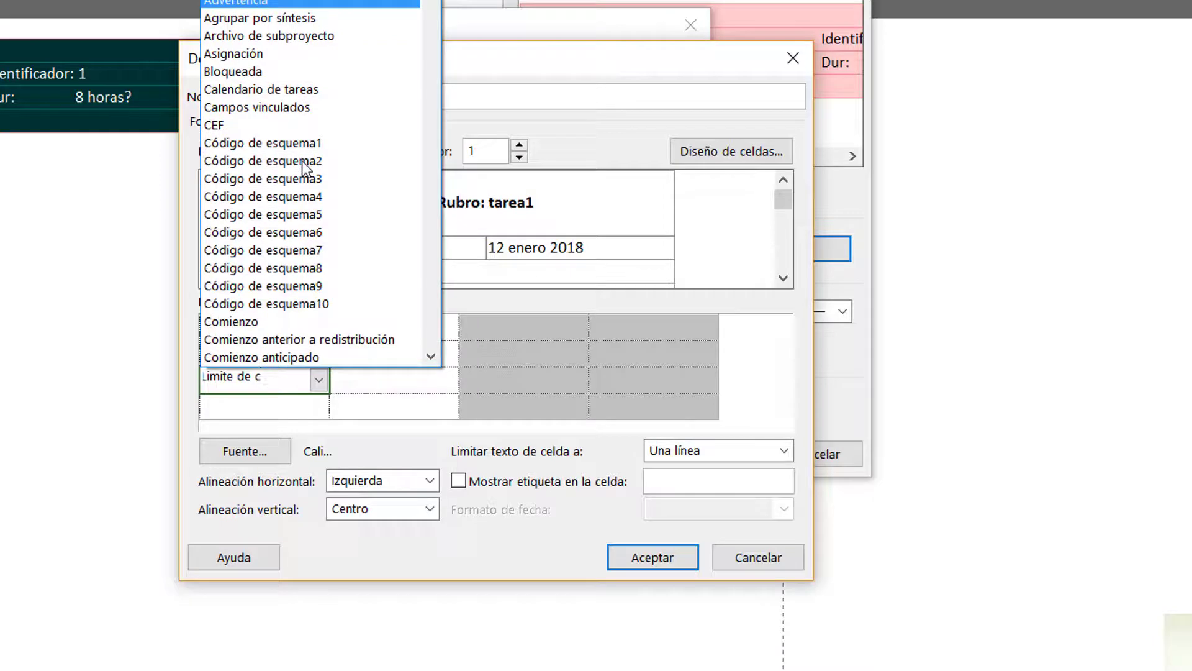
key("BackSpace")
key("BackSpace")
key("BackSpace")
key("BackSpace")
key("BackSpace")
key("BackSpace")
key("BackSpace")
key("BackSpace")
key("BackSpace")
key("BackSpace")
key("BackSpace")
type("L")
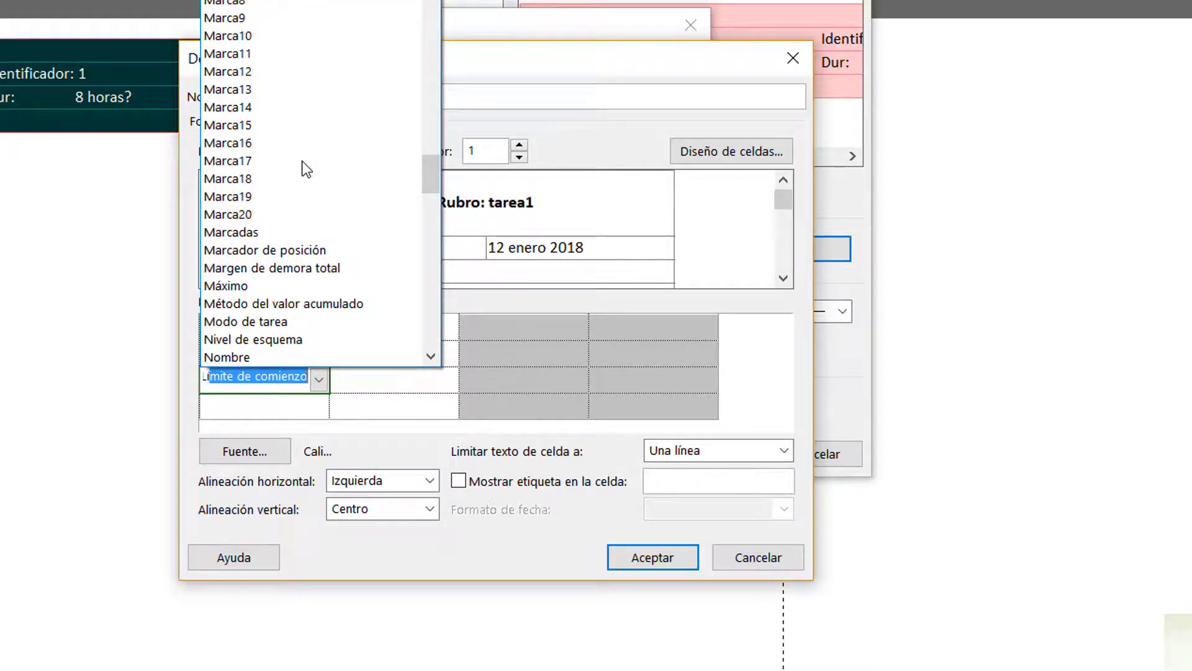
key("Return")
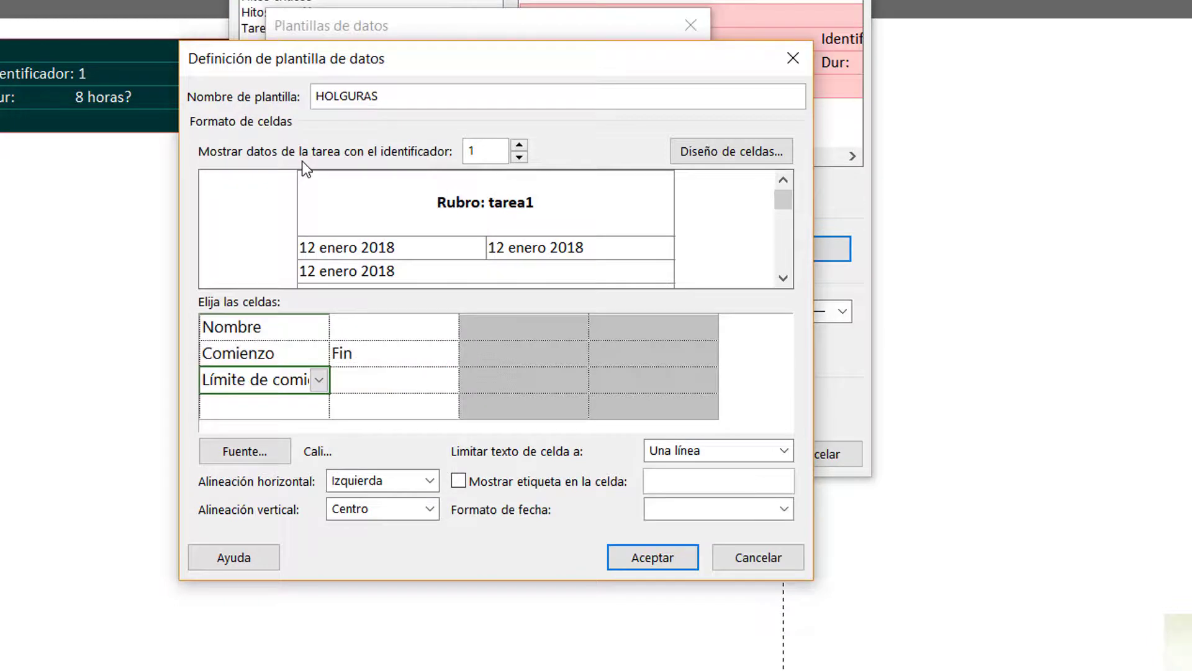
Assign the Límite de finalización field to the second cell of the third row, following the reference image of the template
left_click(370, 380)
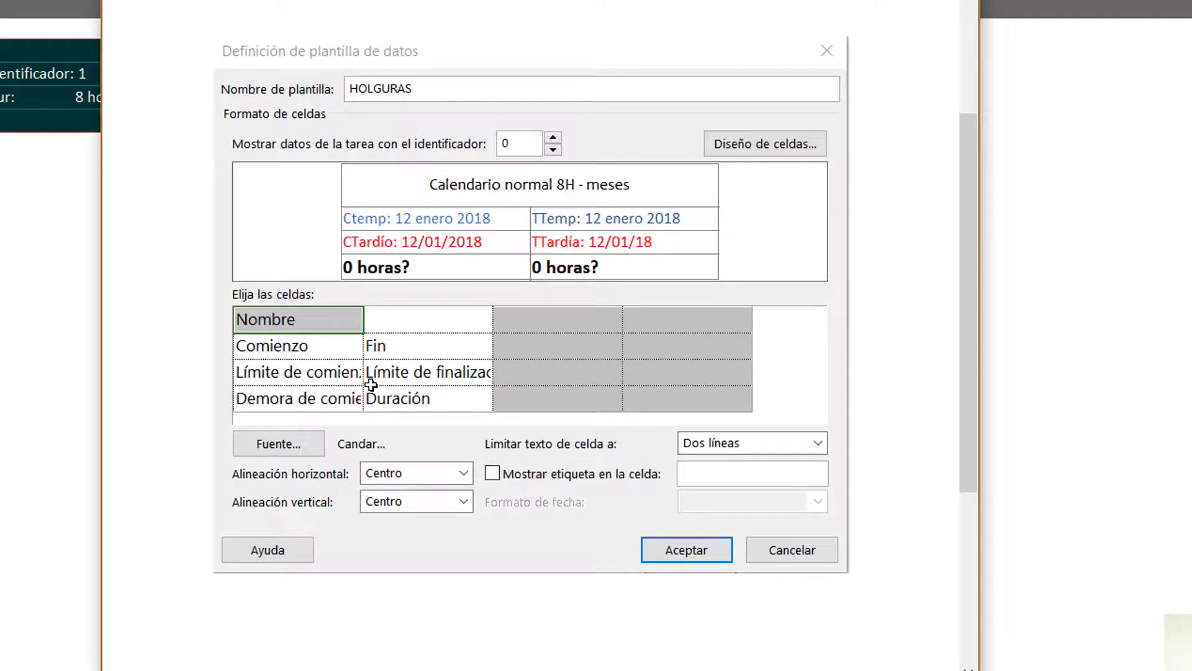
key("alt+Tab")
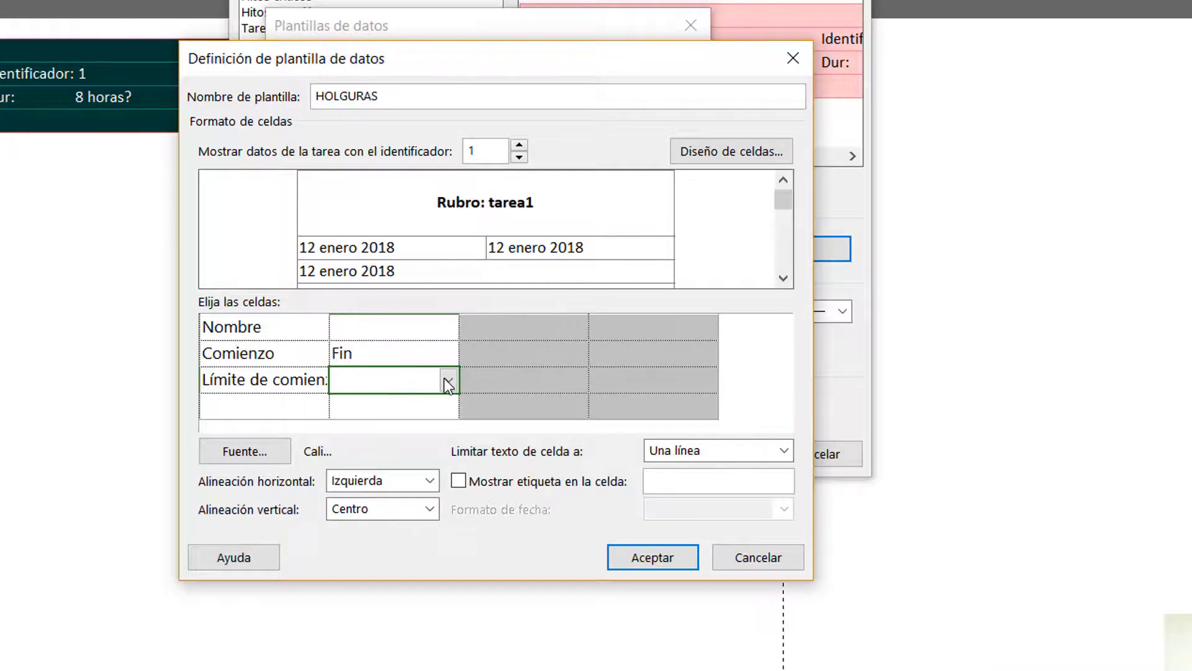
left_click(445, 380)
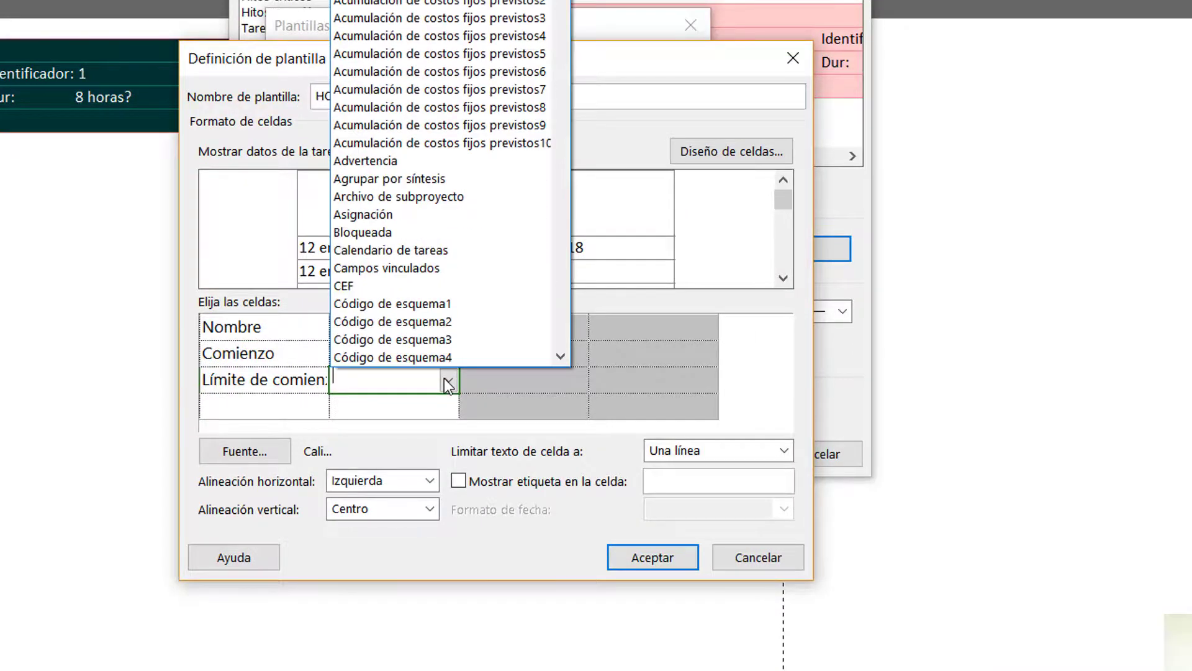
type("L")
key("BackSpace")
key("BackSpace")
key("BackSpace")
key("BackSpace")
key("BackSpace")
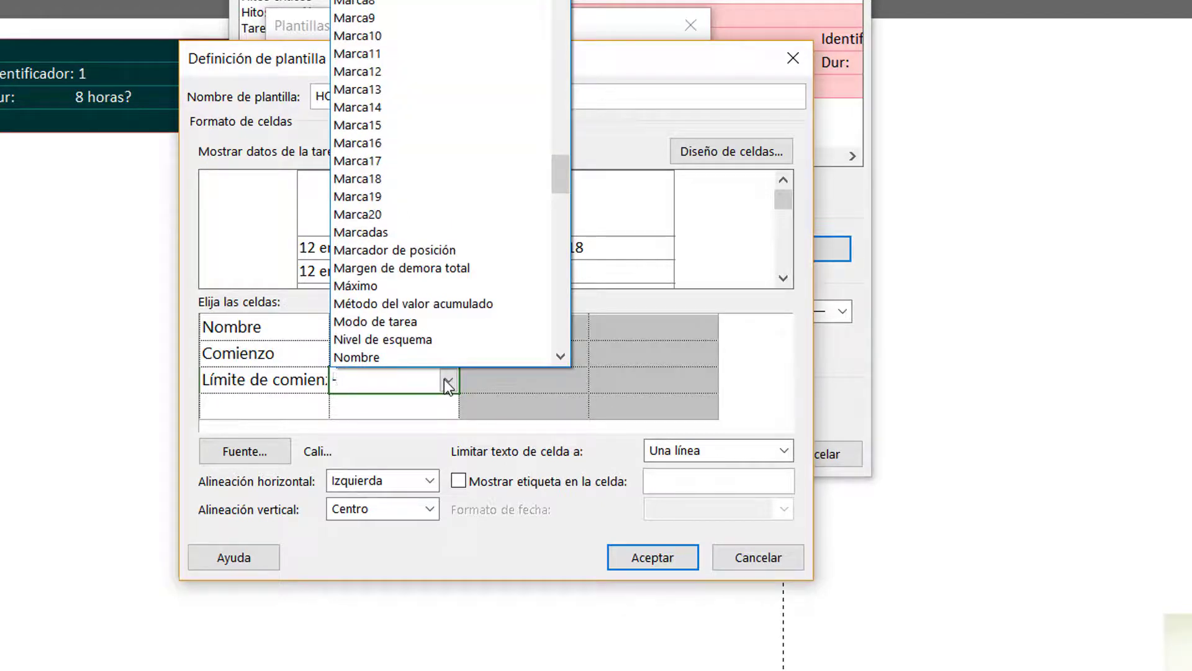
type("L")
key("Down")
key("Down")
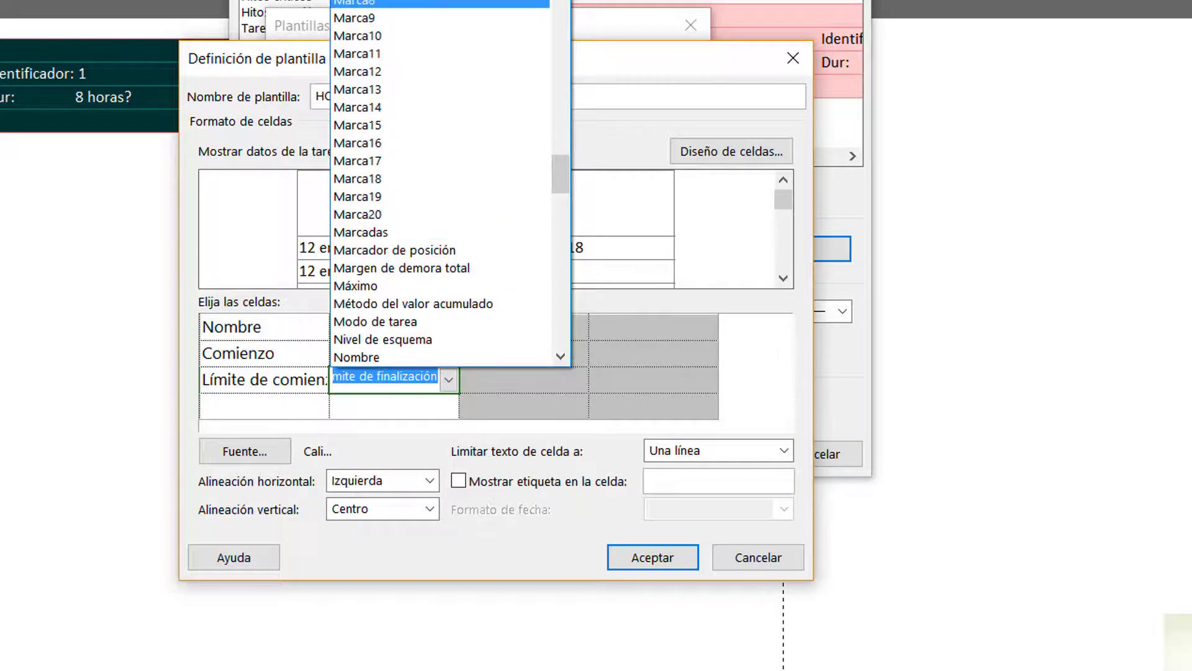
key("Return")
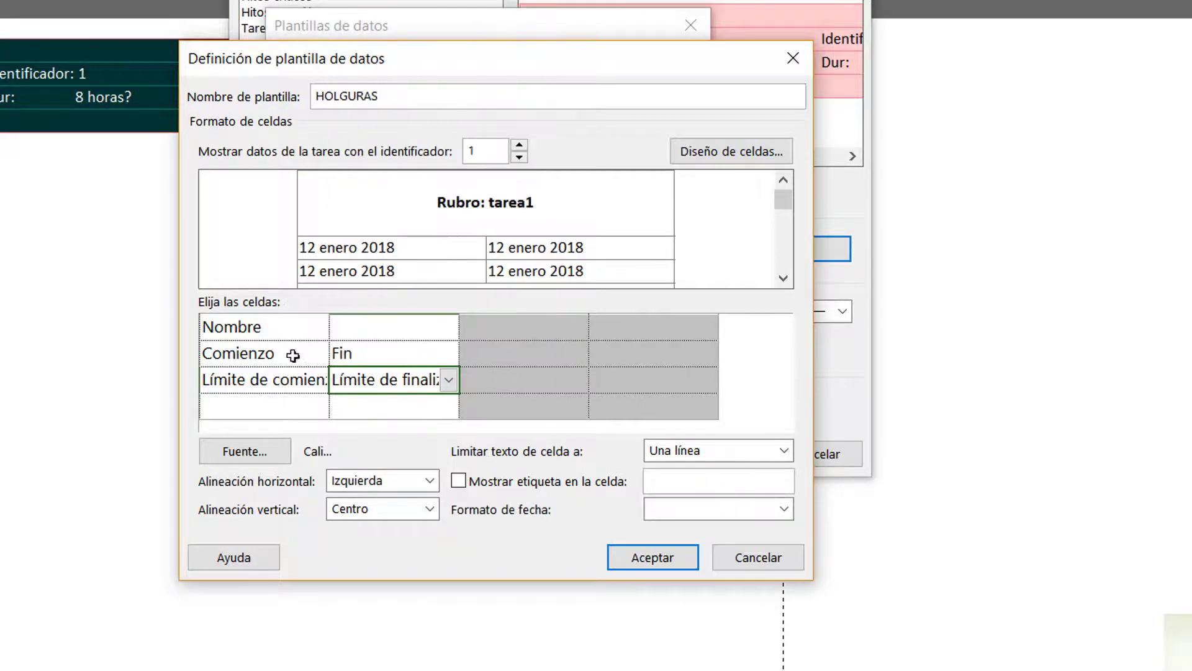
Assign the Demora de comienzo field to the first cell of the fourth row, following the reference image
left_click(275, 407)
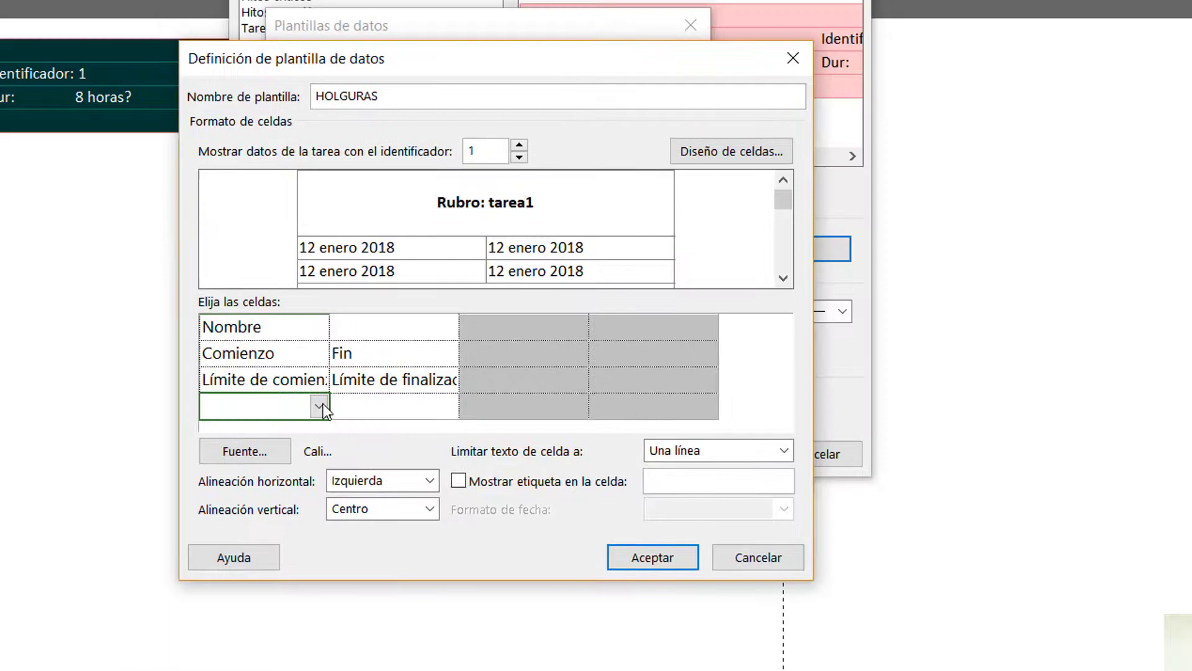
left_click(318, 408)
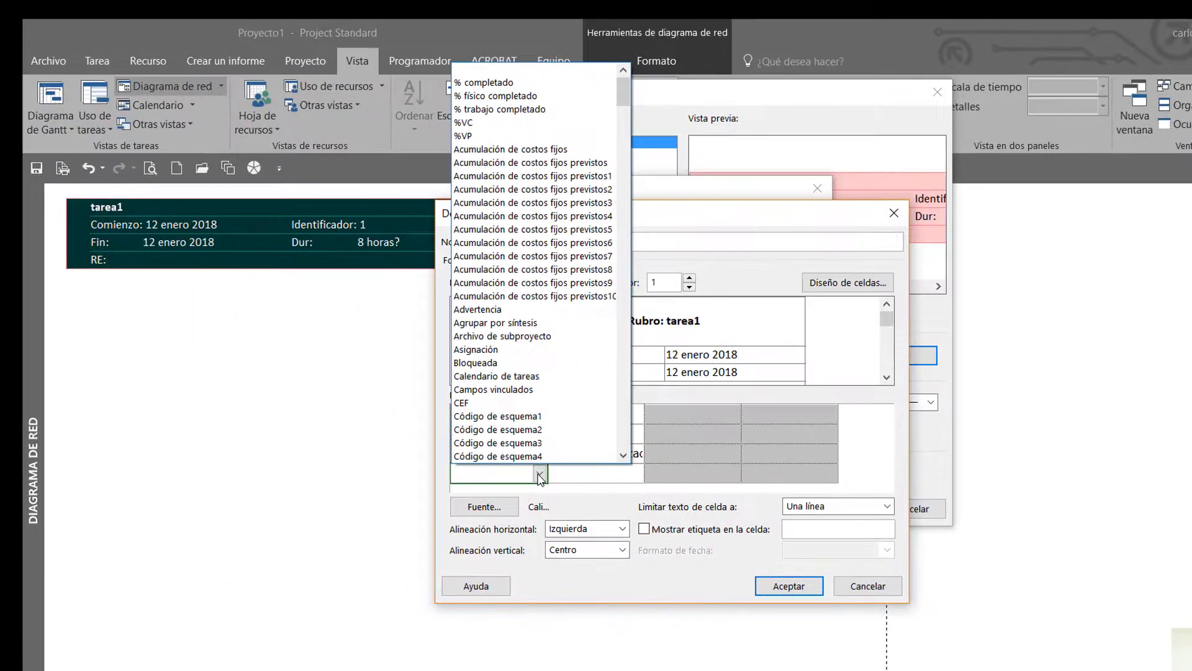
type("Demor")
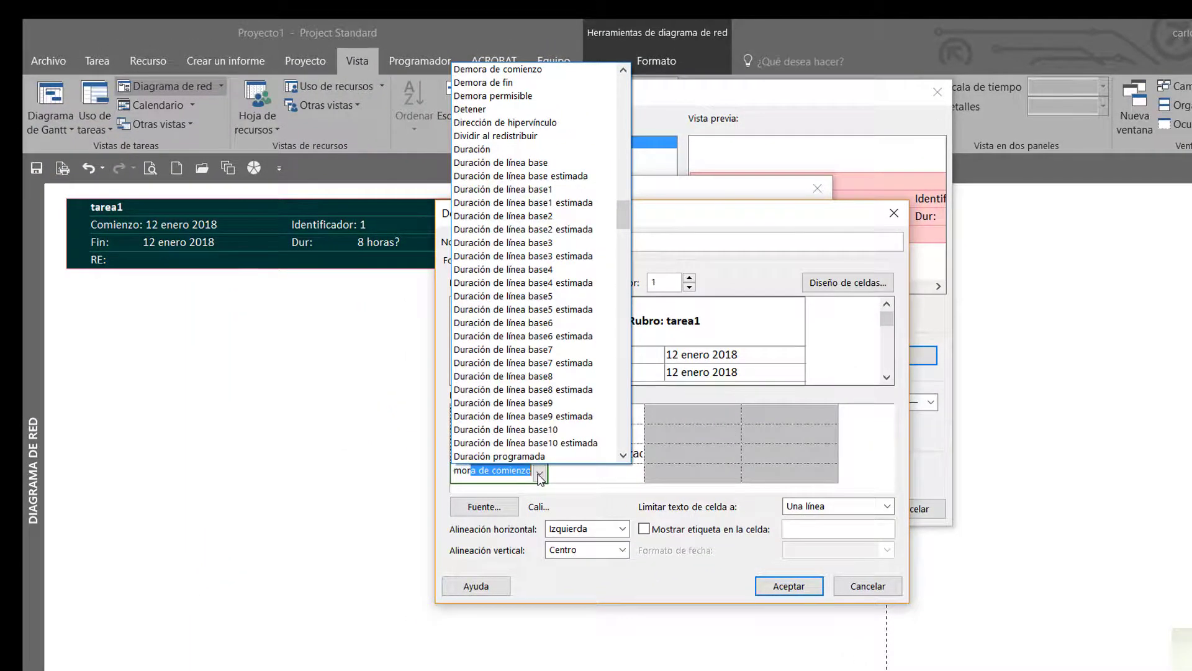
type("a")
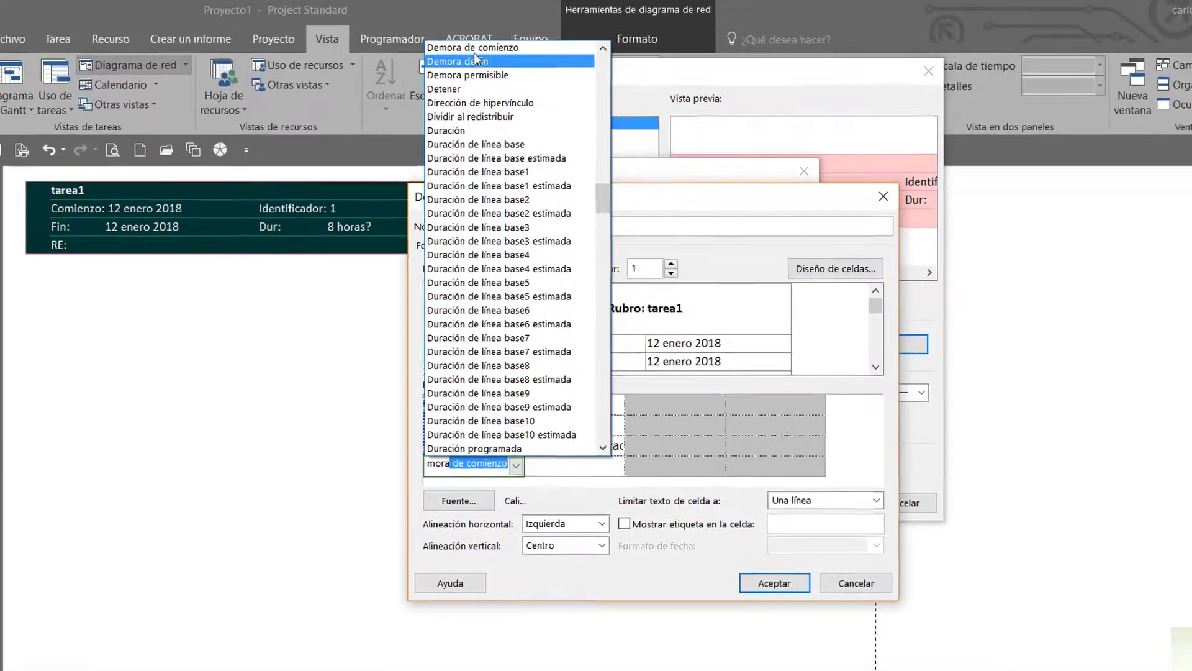
left_click(475, 48)
Assign the Duración field to the second cell of the fourth row, beside Demora de comienzo
left_click(572, 466)
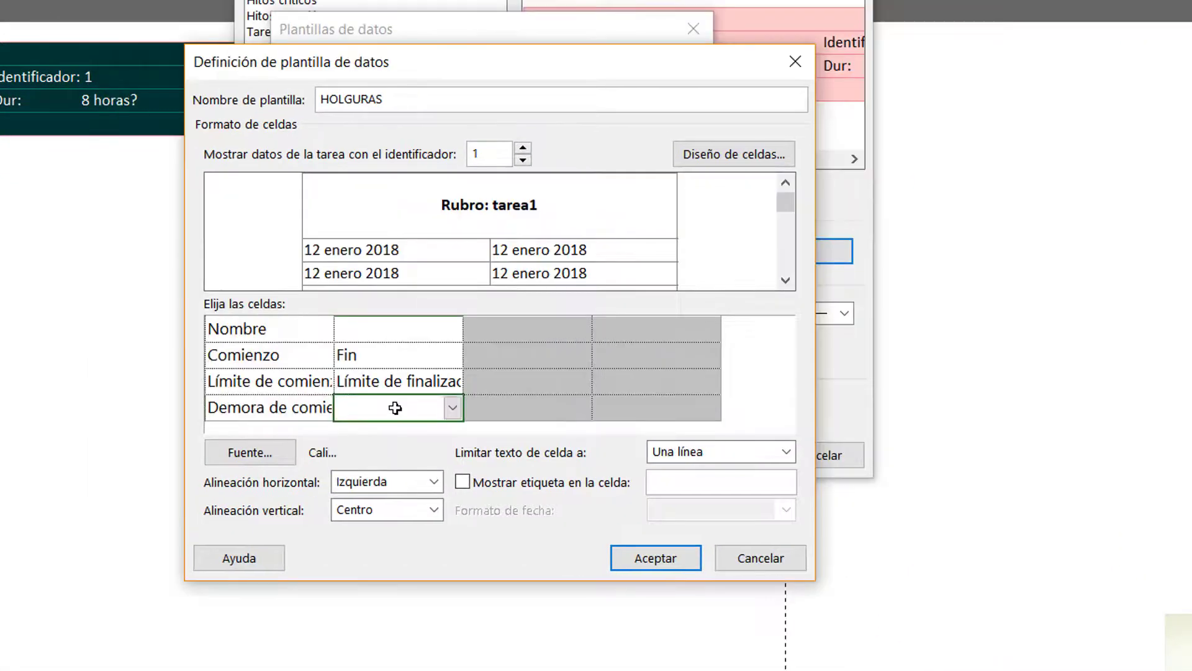
left_click(465, 411)
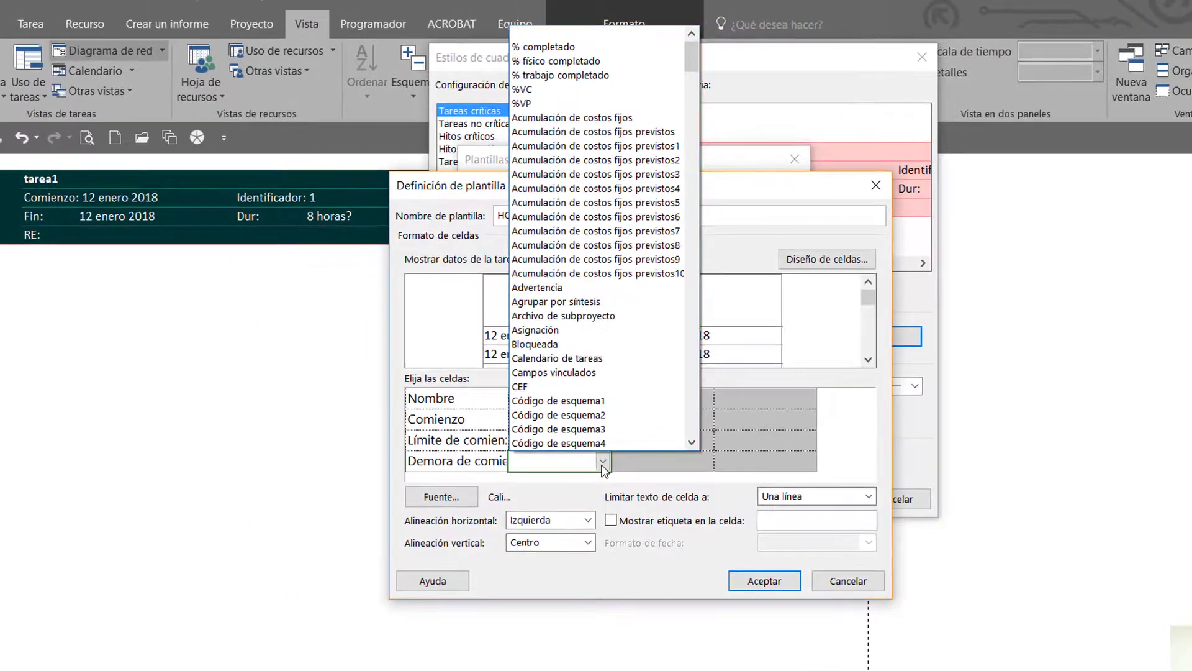
type("Duración")
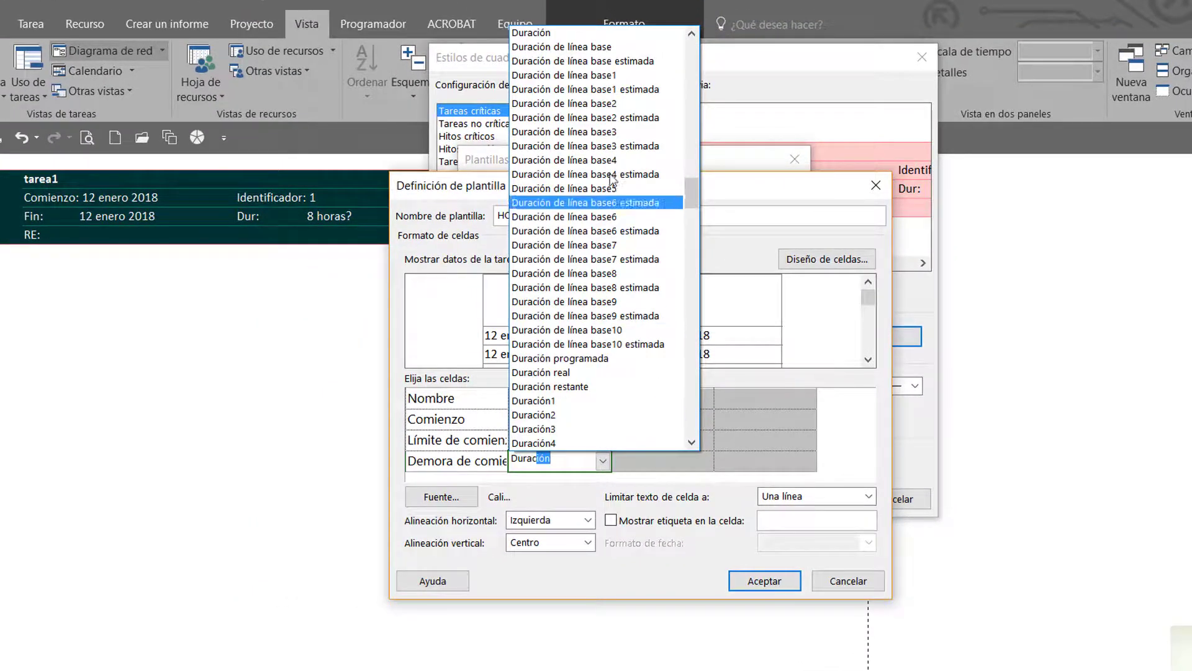
left_click(531, 32)
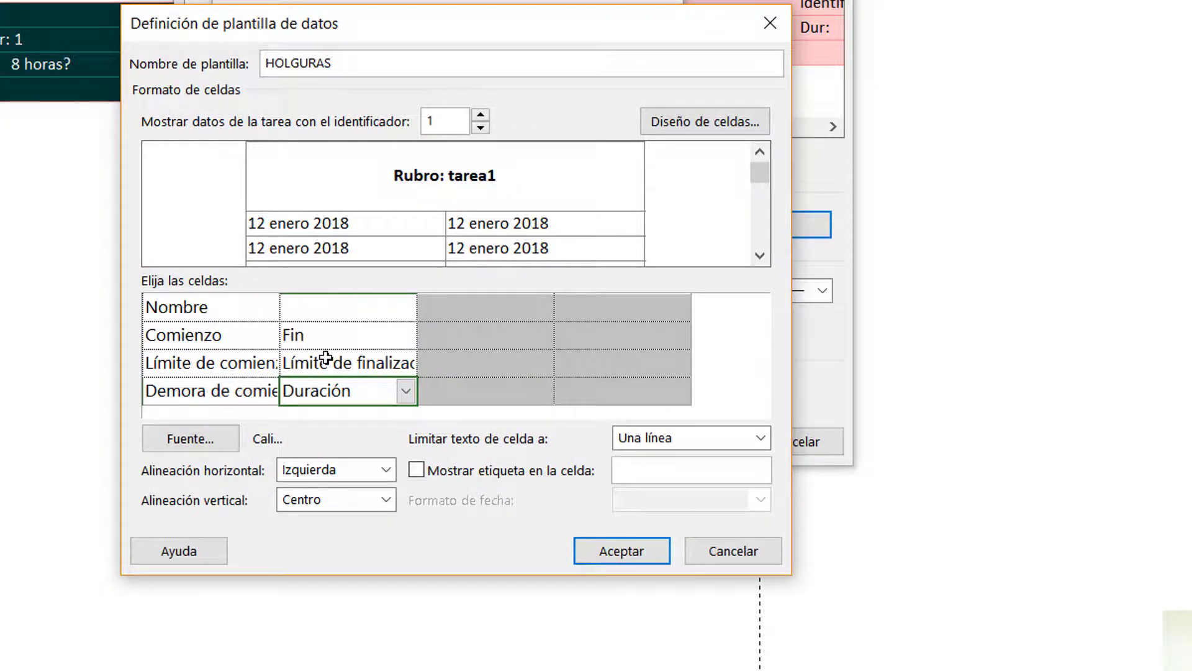
left_click(220, 338)
left_click(317, 331)
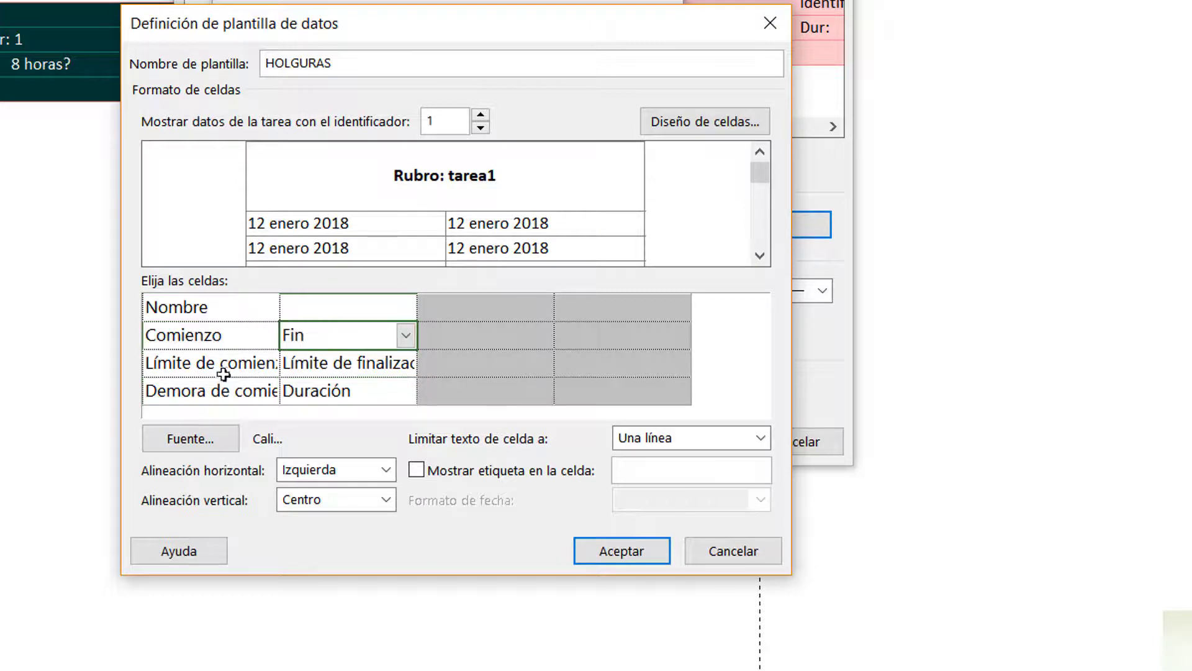
left_click(207, 363)
left_click(328, 371)
left_click(254, 391)
left_click(320, 389)
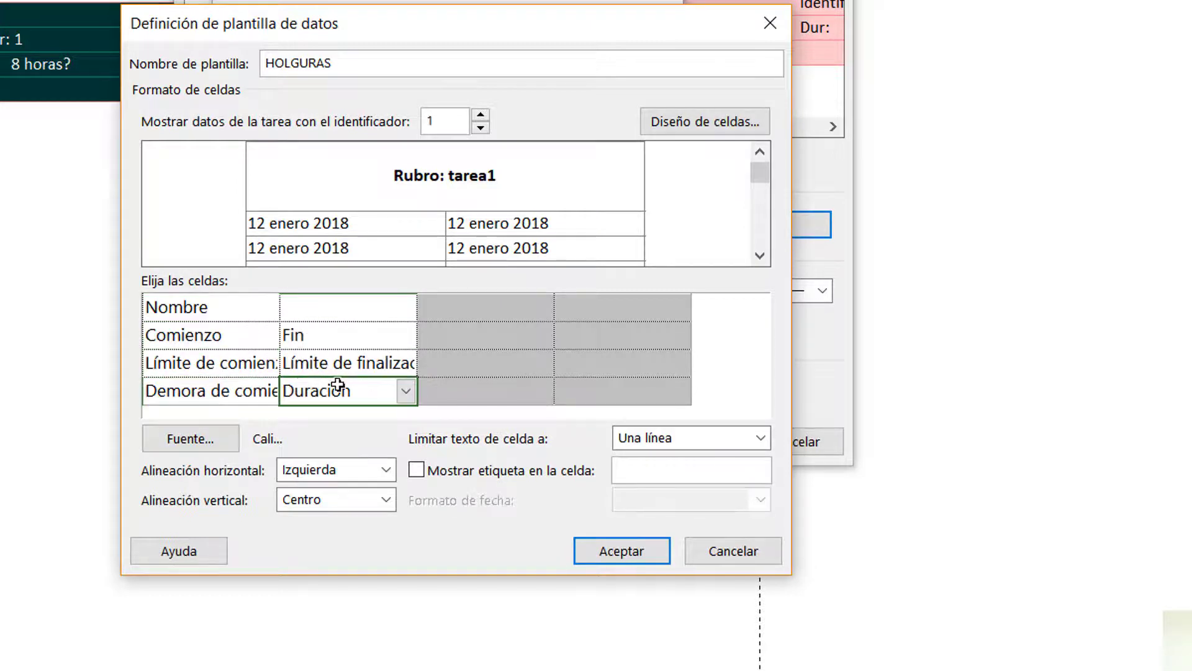
Show a label in the Comienzo cell and set its text to "Ctemp:"
left_click(220, 337)
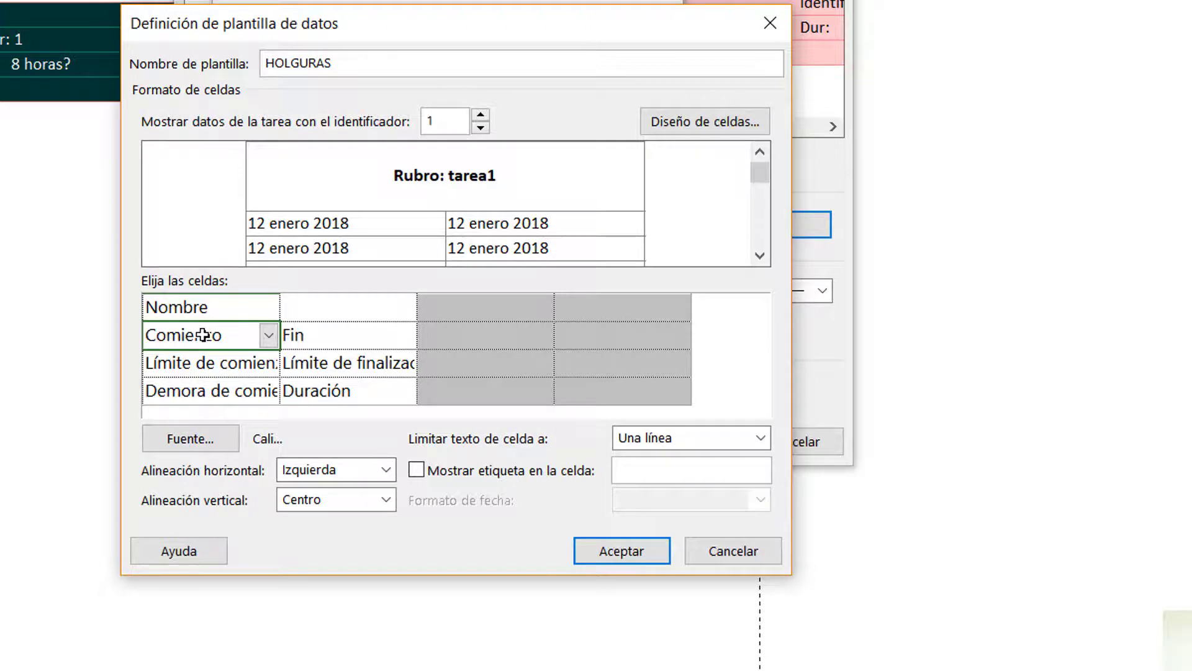
left_click(542, 472)
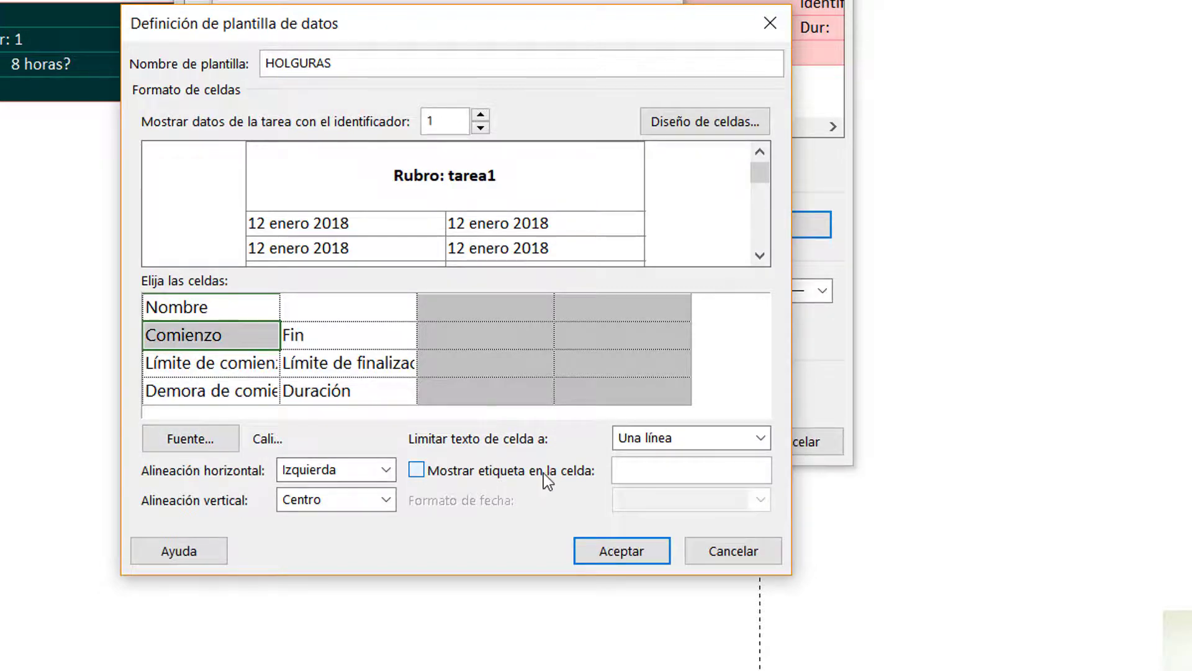
left_click(705, 468)
left_click_drag(704, 469, 609, 474)
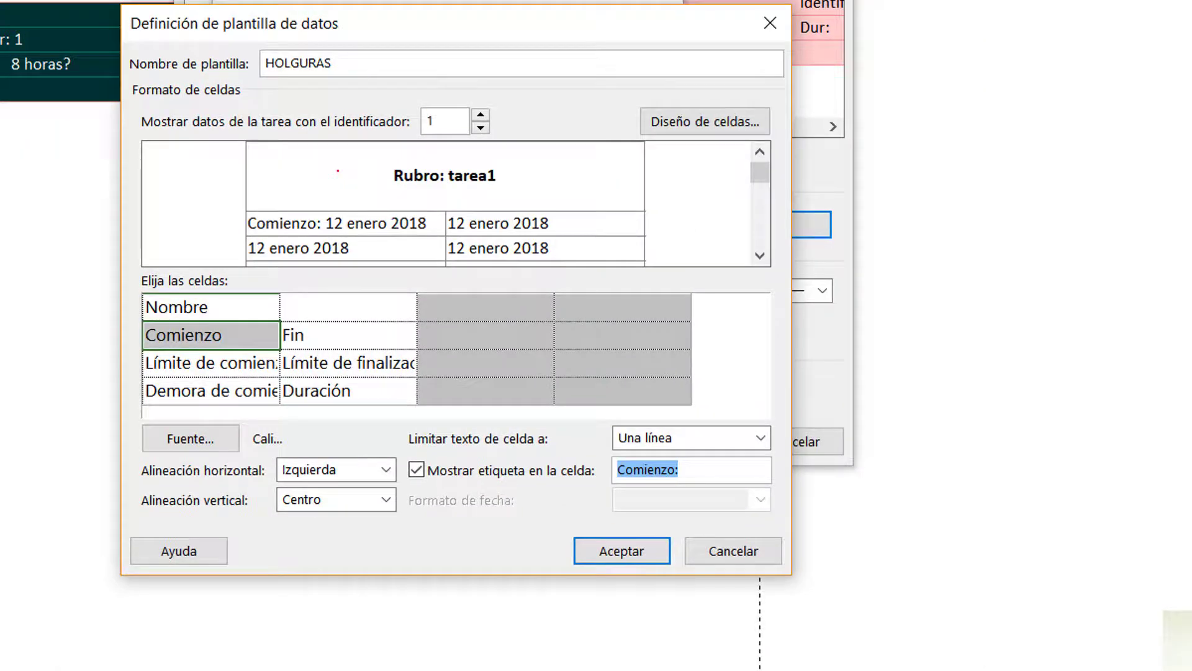
type("Cte")
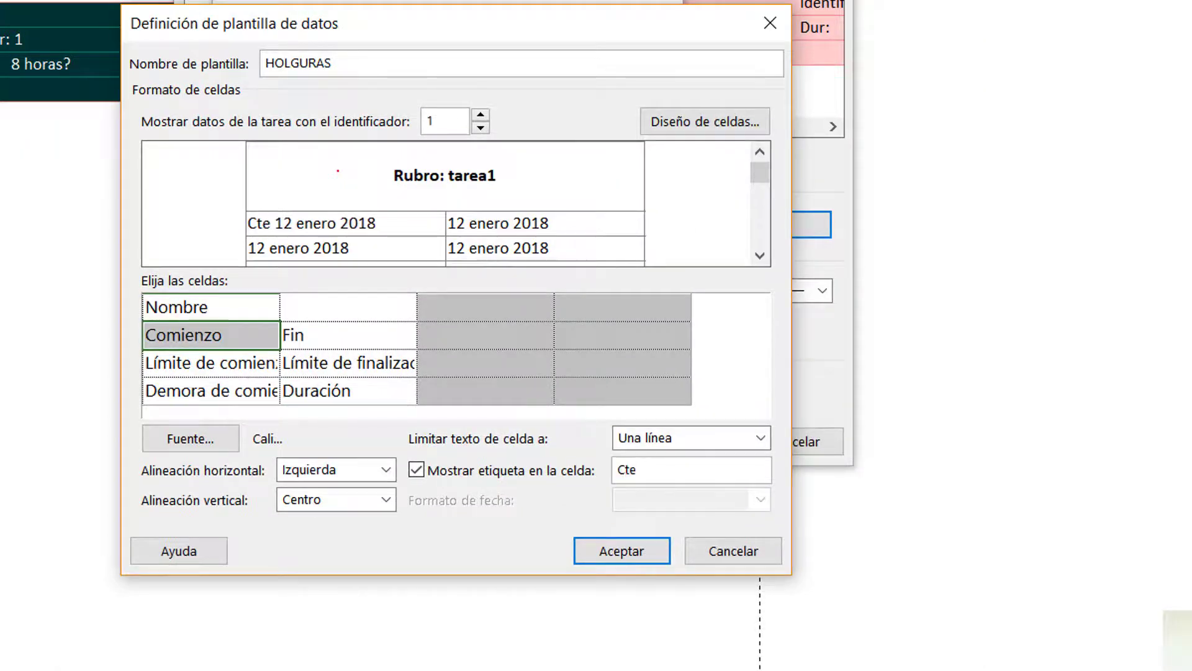
type("mp:")
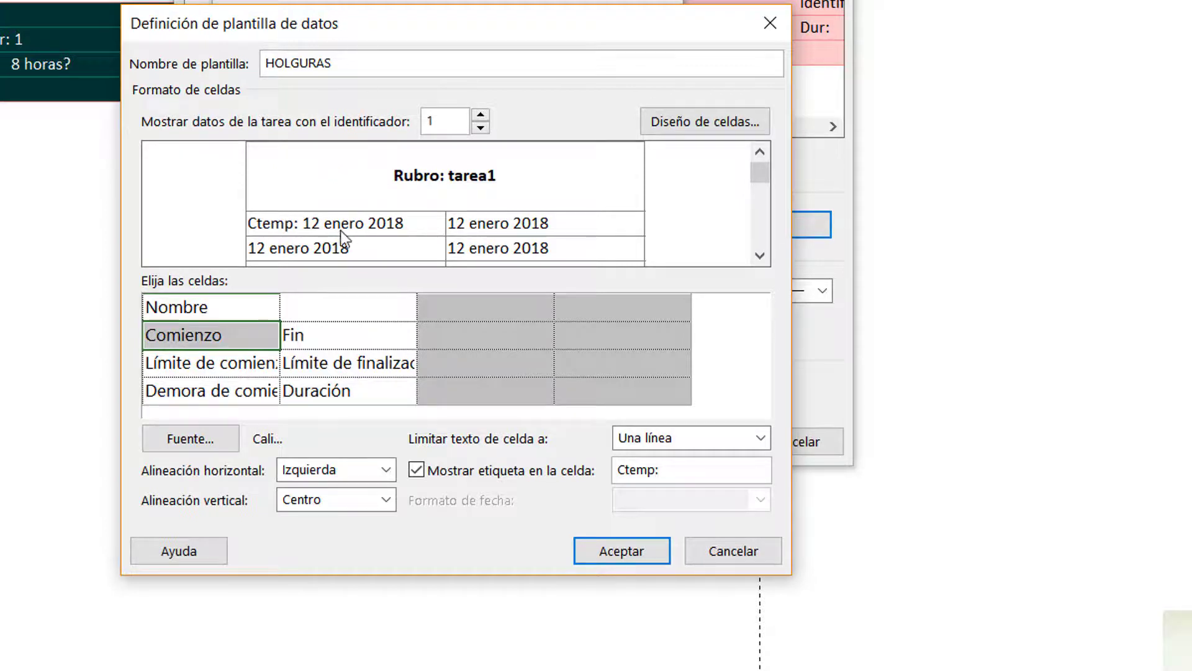
Show a label in the Fin cell and set its text to "Ttemp:"
left_click(303, 336)
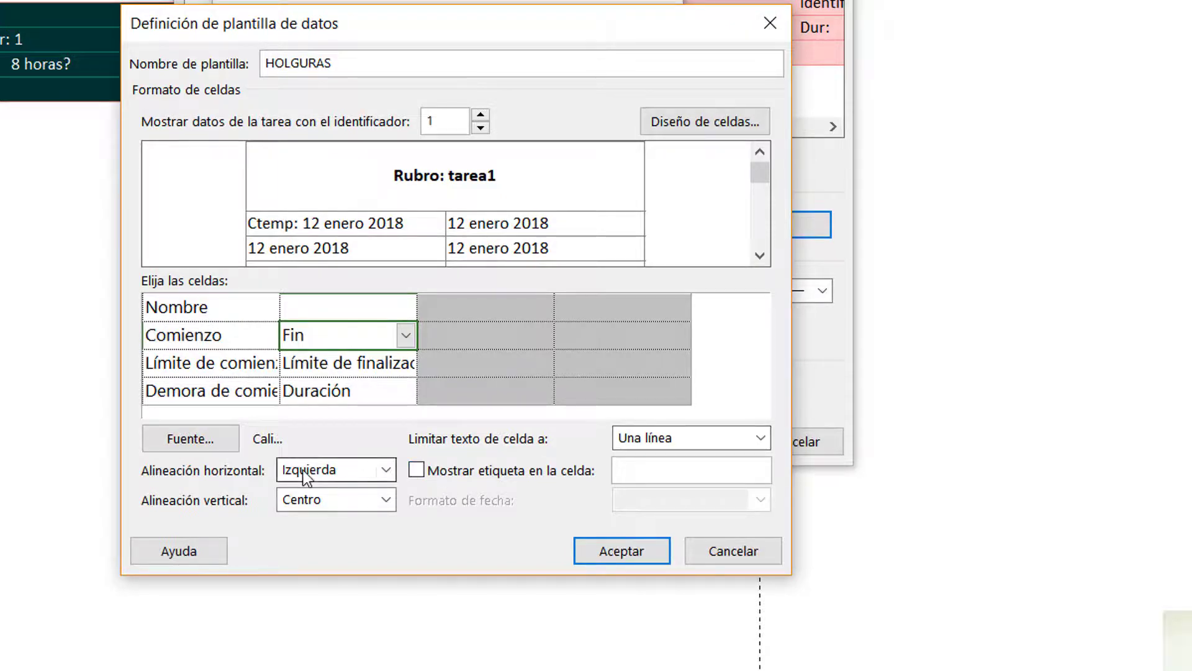
left_click(417, 470)
double_click(666, 472)
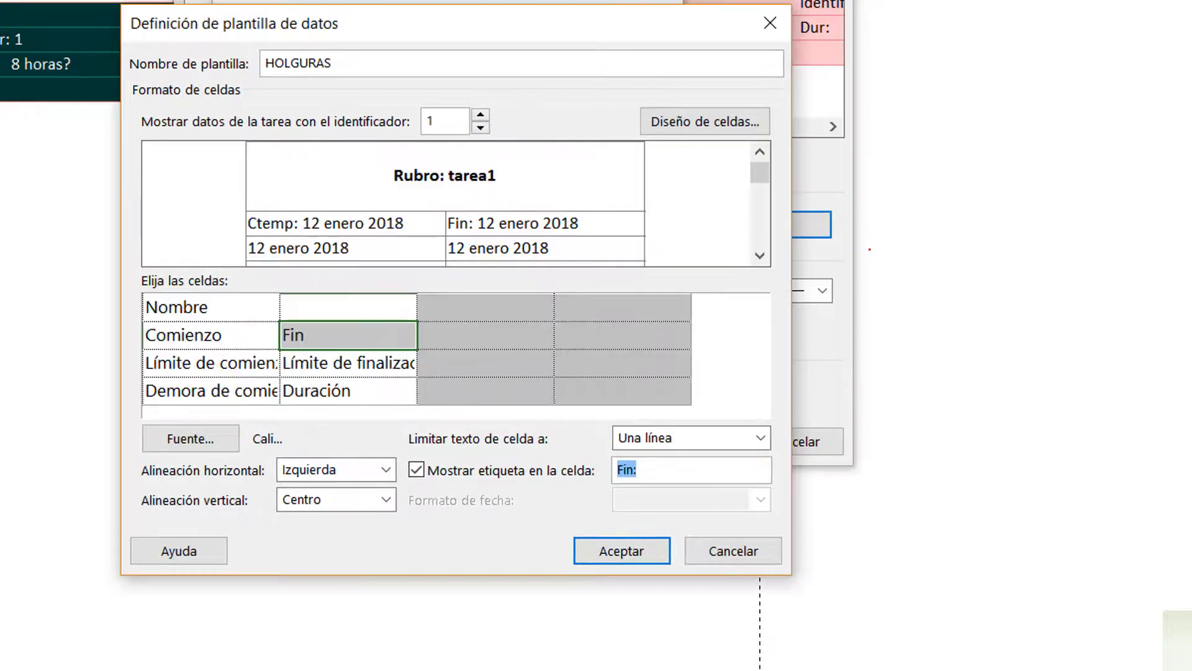
type("T")
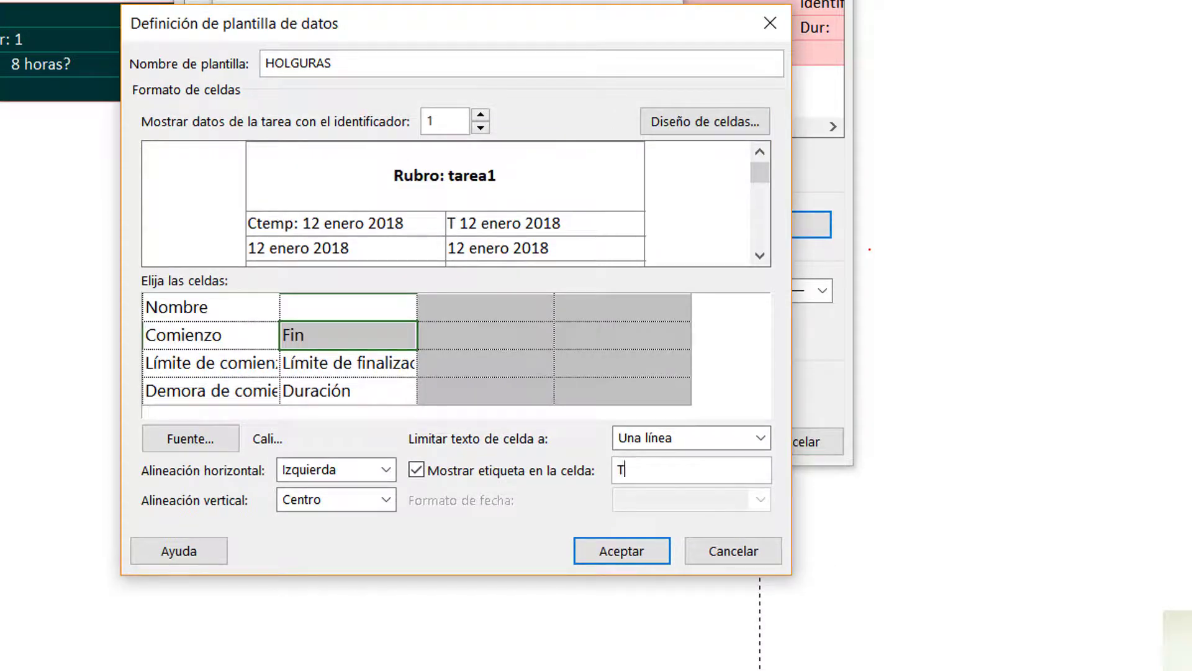
type("temp")
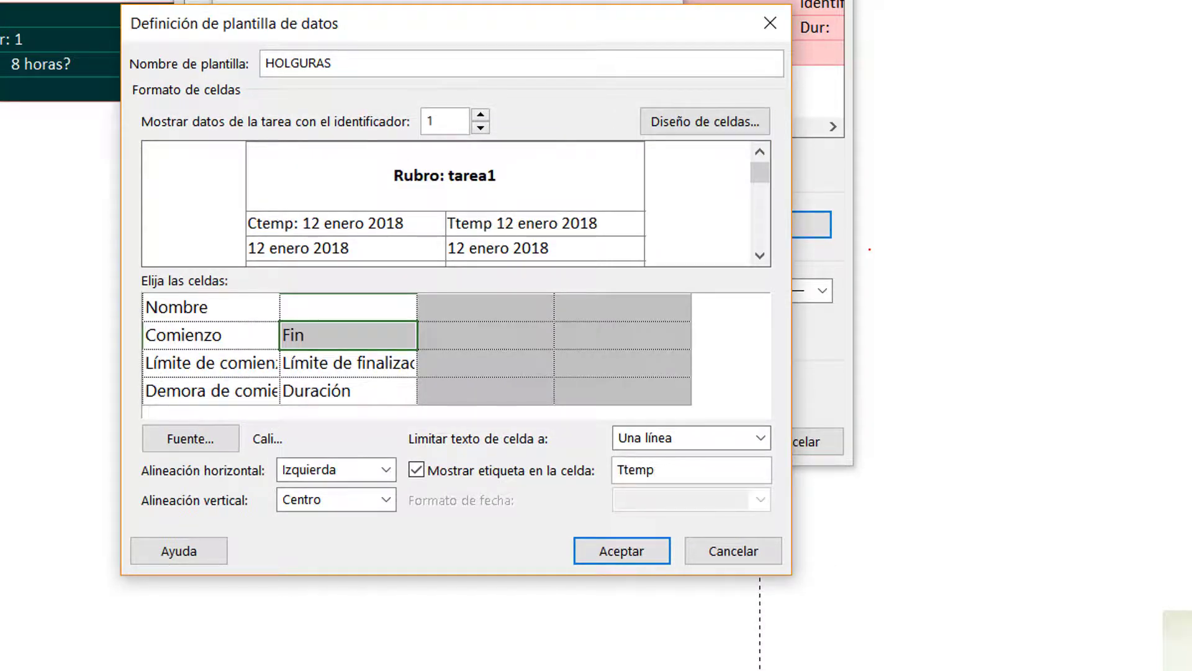
type(":")
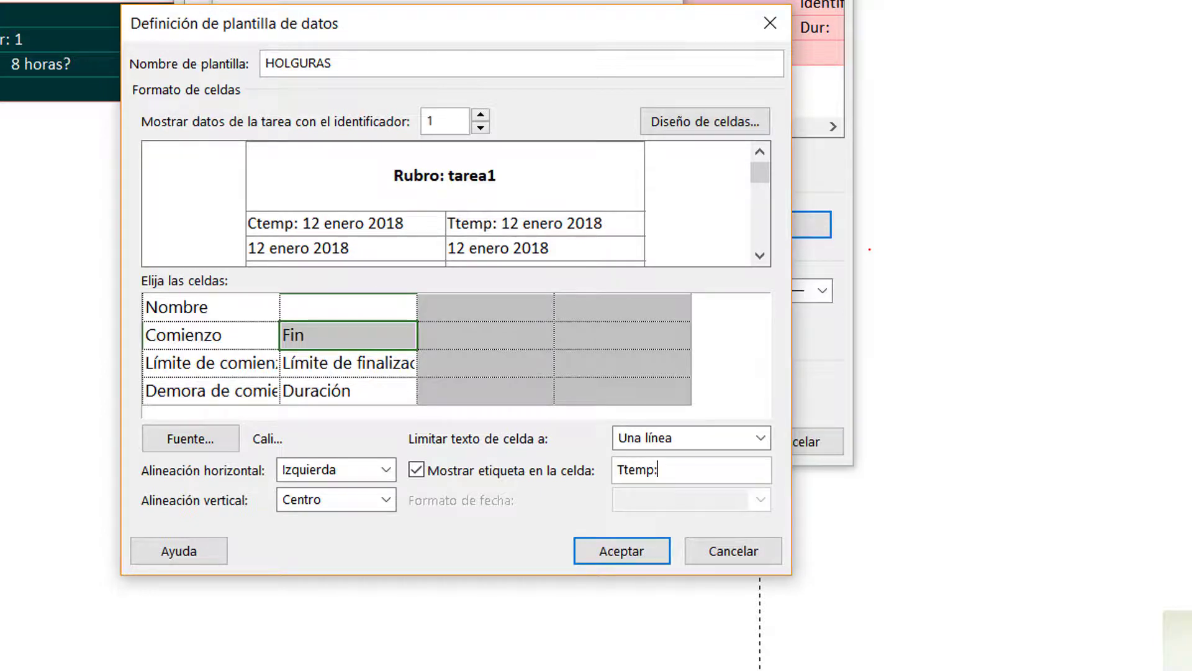
Show a label in the Límite de comienzo cell and set its text to "Ctardio:", checking the reference image
left_click(211, 365)
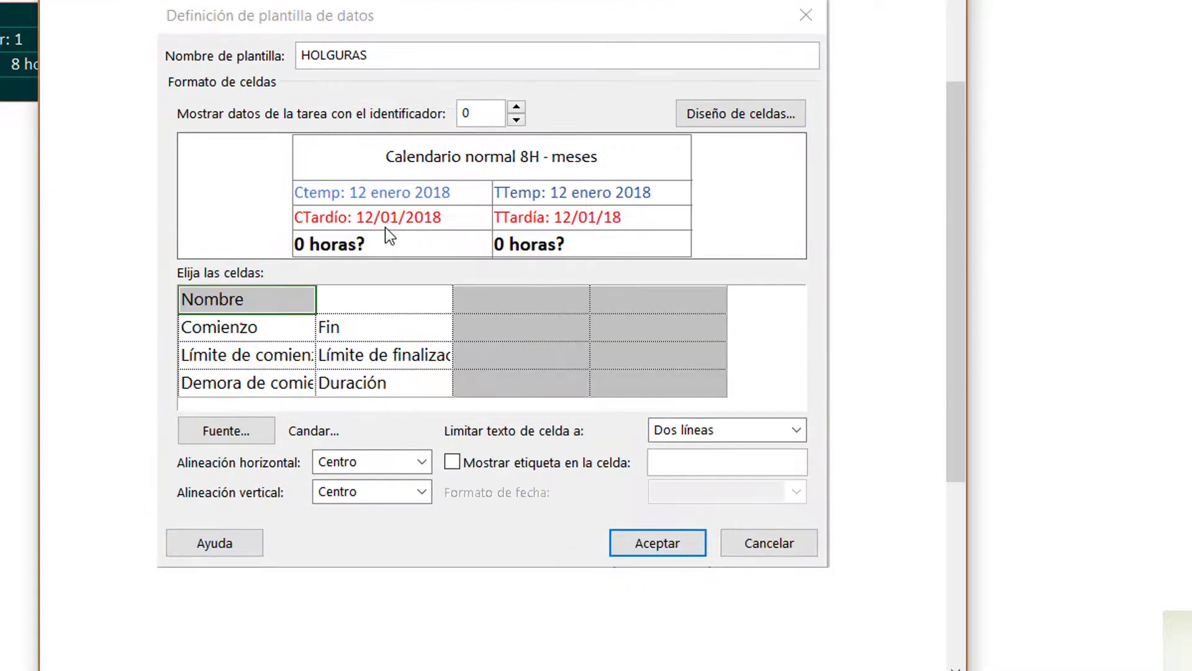
key("alt+Tab")
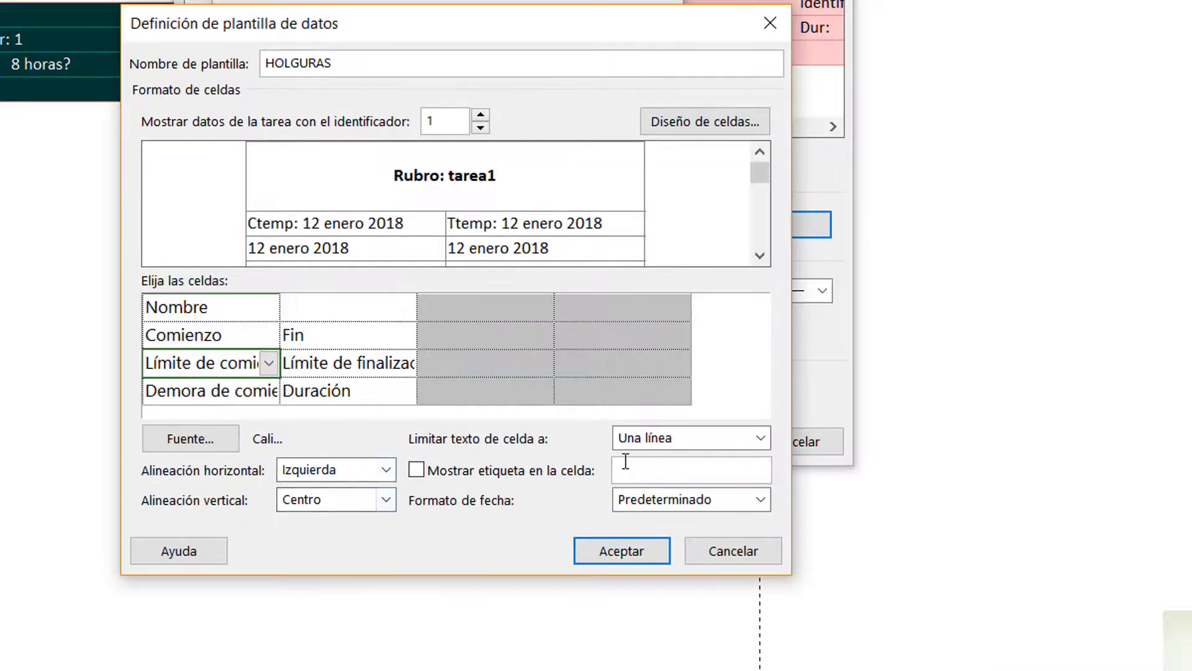
left_click(513, 475)
left_click_drag(757, 468, 482, 446)
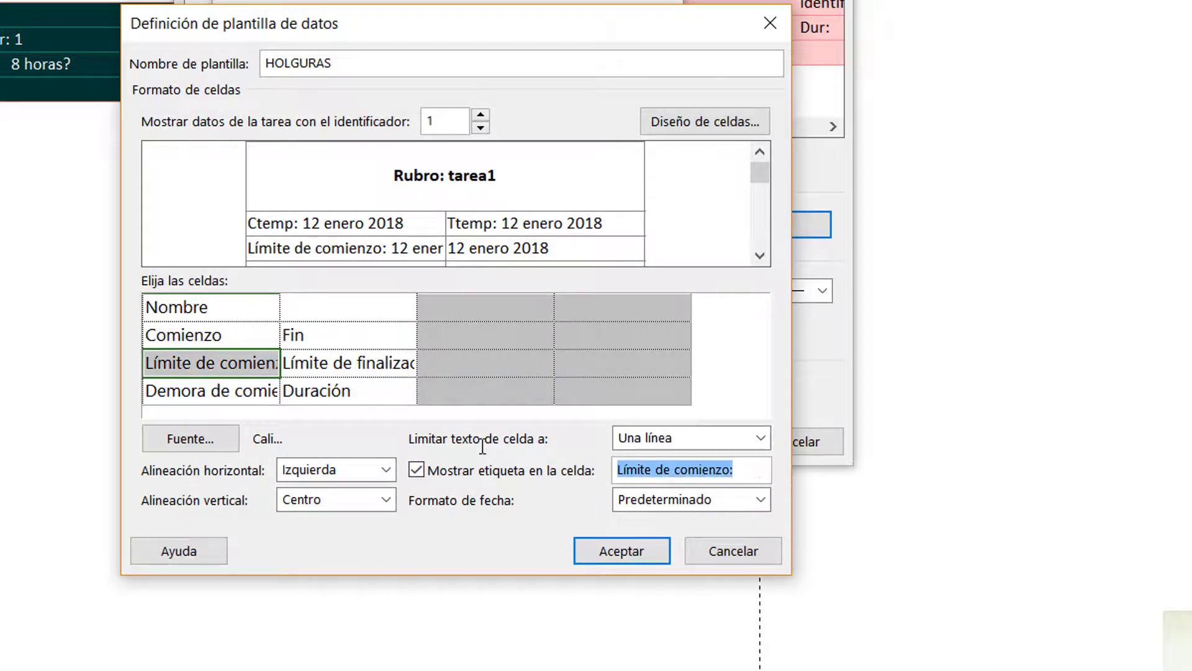
type("Ctardio")
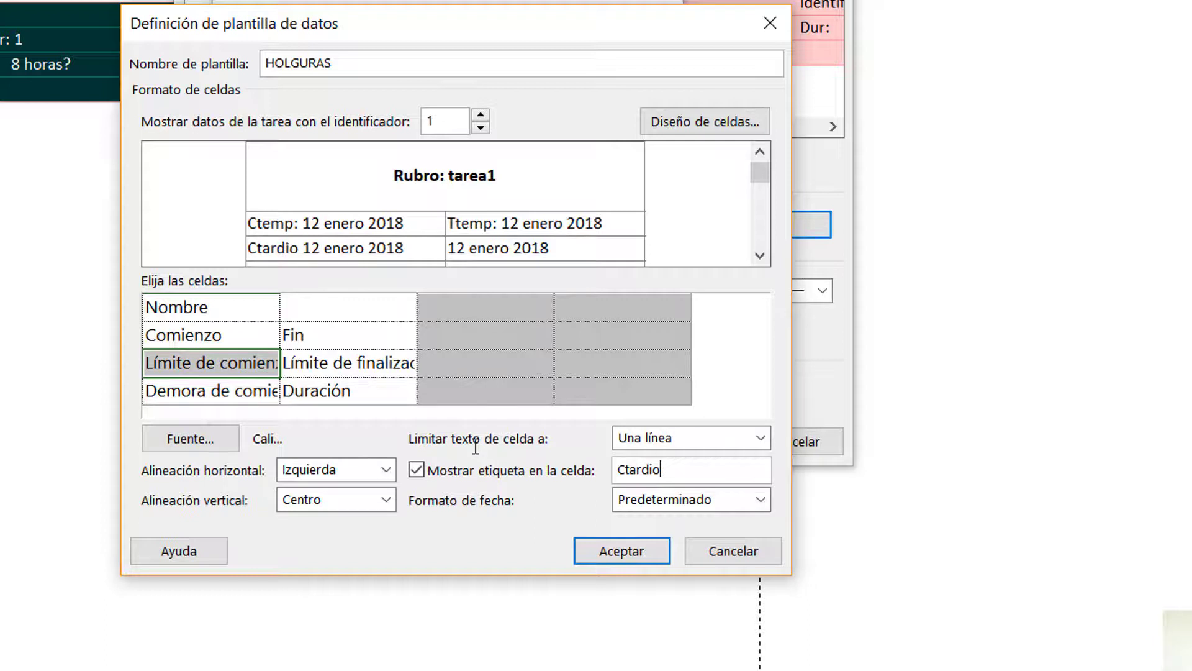
type(":")
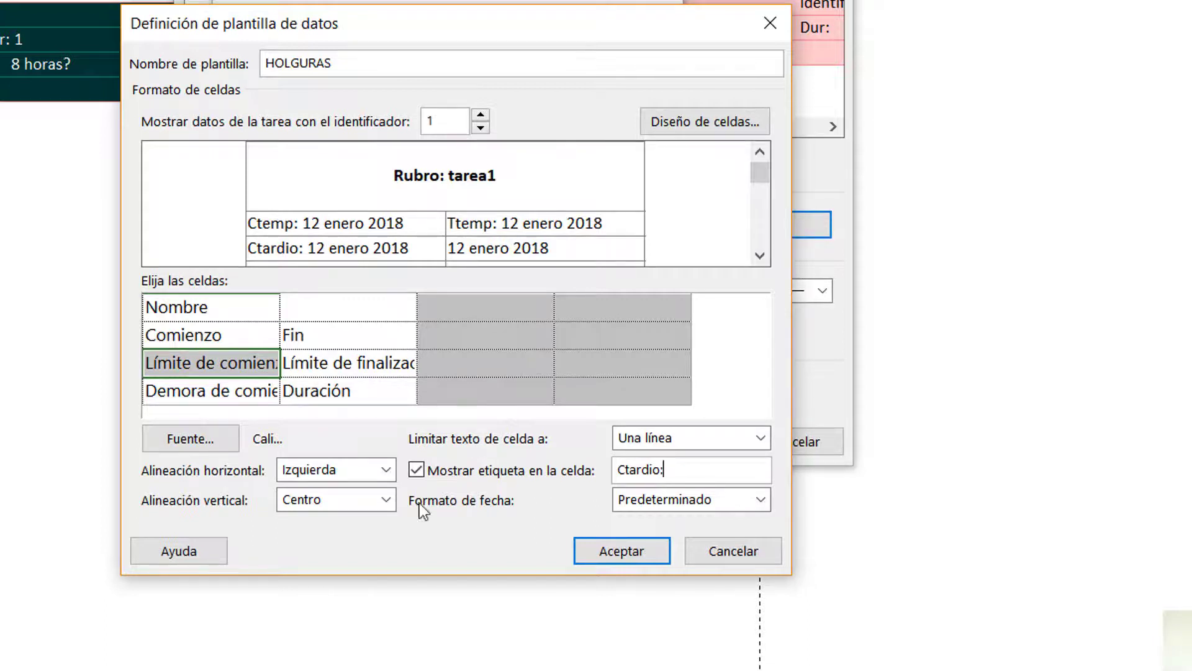
Show a label in the Límite de finalización cell and set its text to "Ttardio:"
left_click(318, 358)
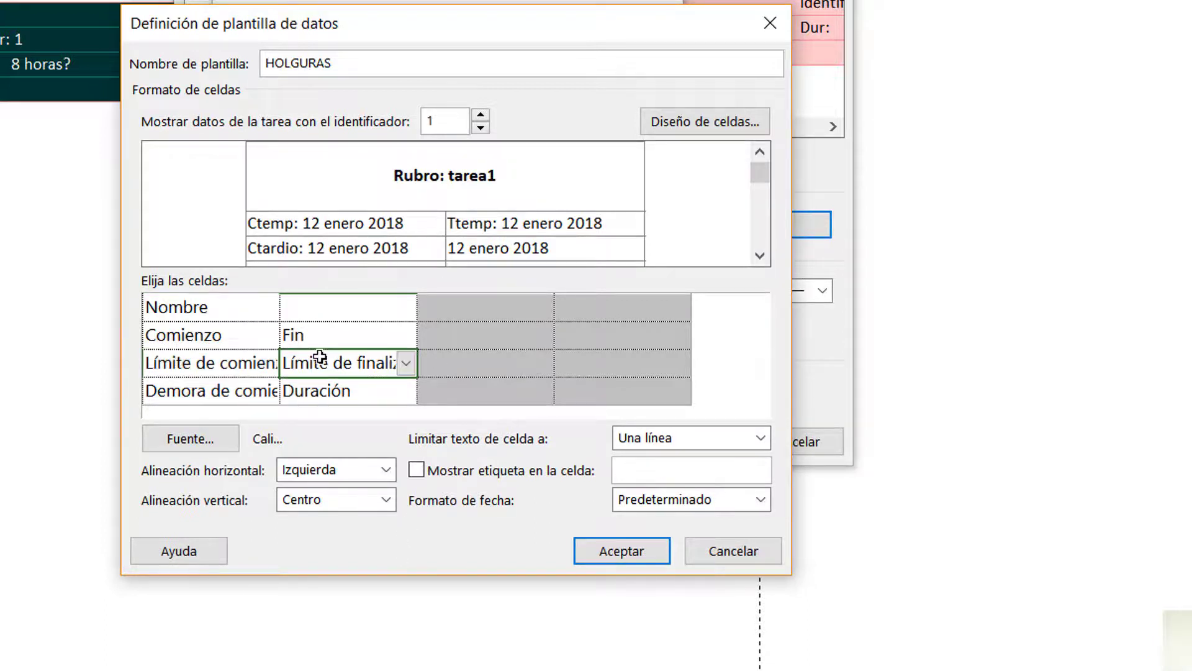
left_click(528, 471)
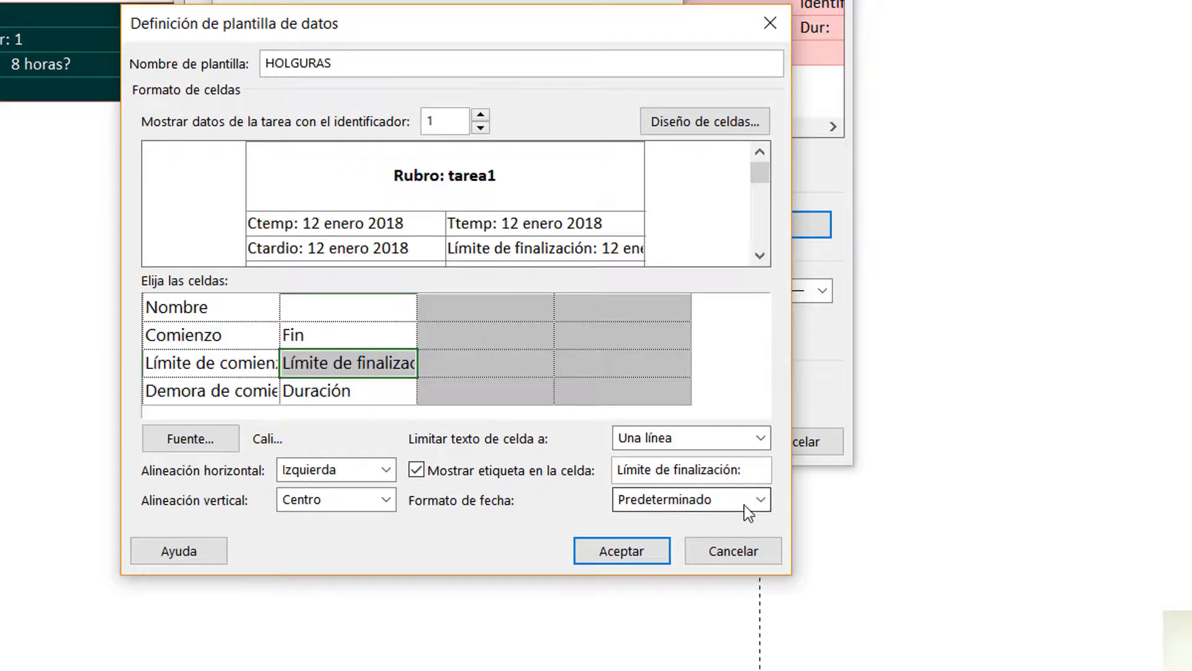
left_click_drag(749, 478, 379, 438)
type("Ttr")
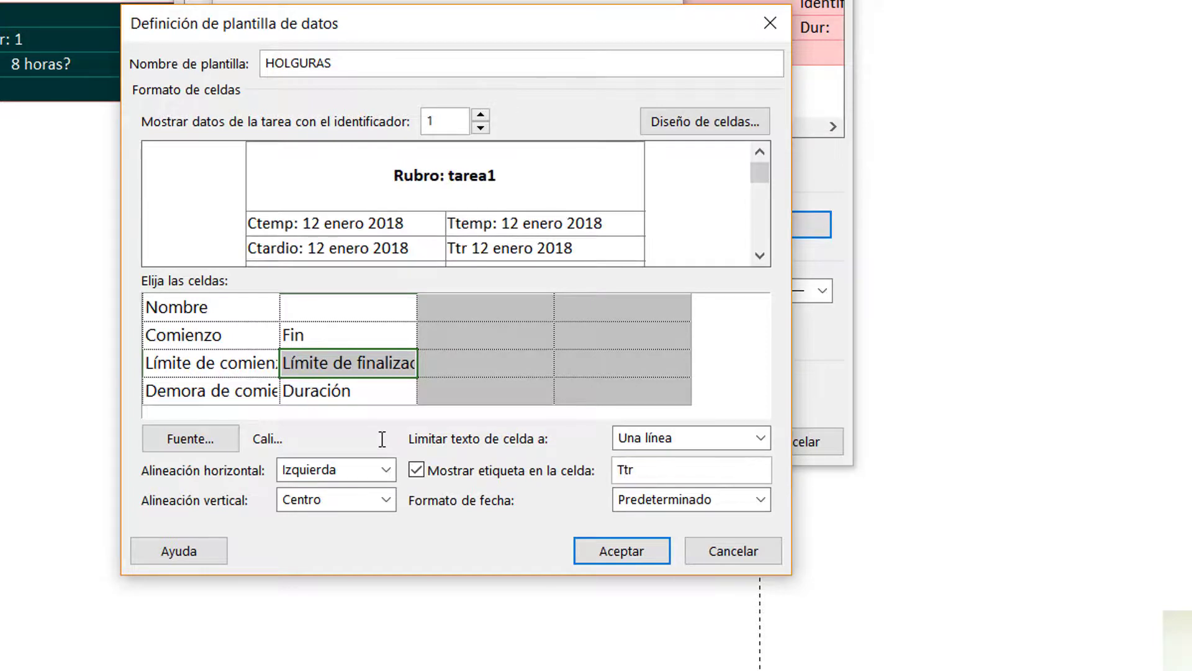
key("BackSpace")
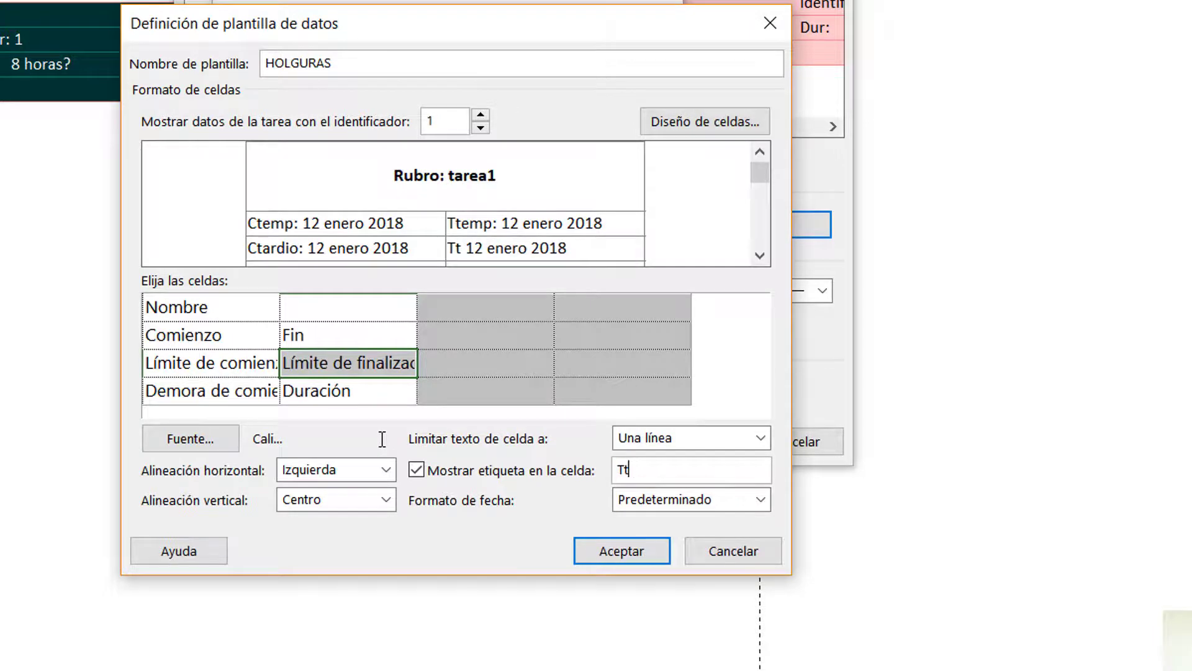
type("a")
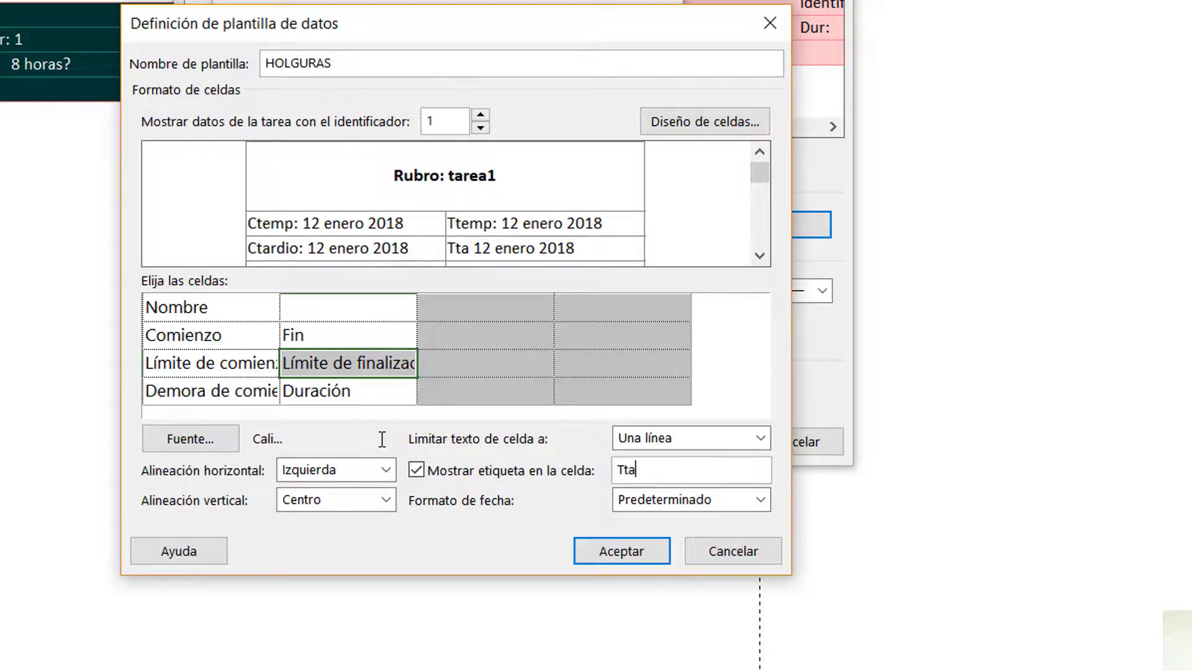
type("rd")
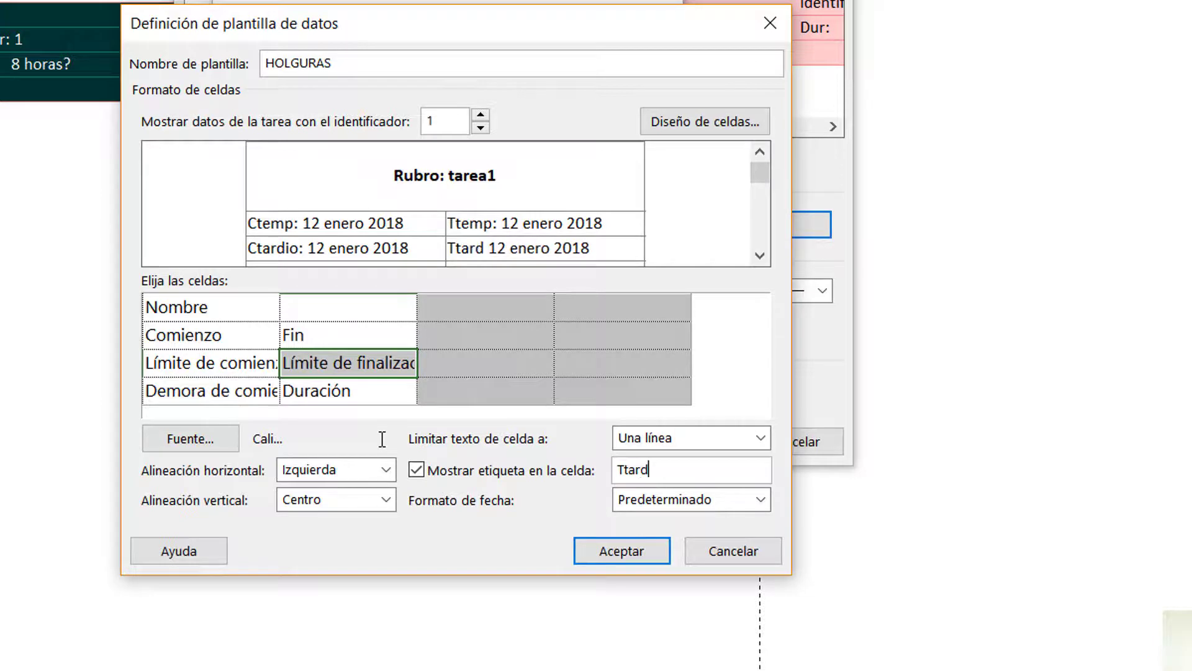
type("io:")
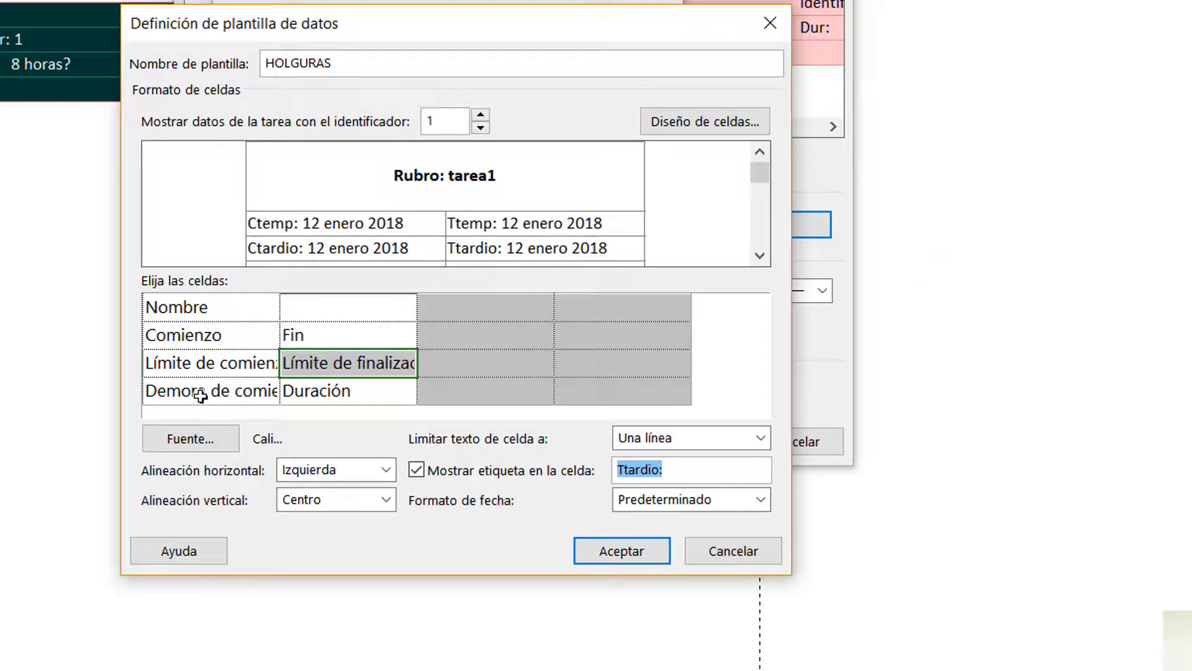
Show labels in the Demora de comienzo and Duración cells of the fourth row and check them in the template preview
left_click(200, 396)
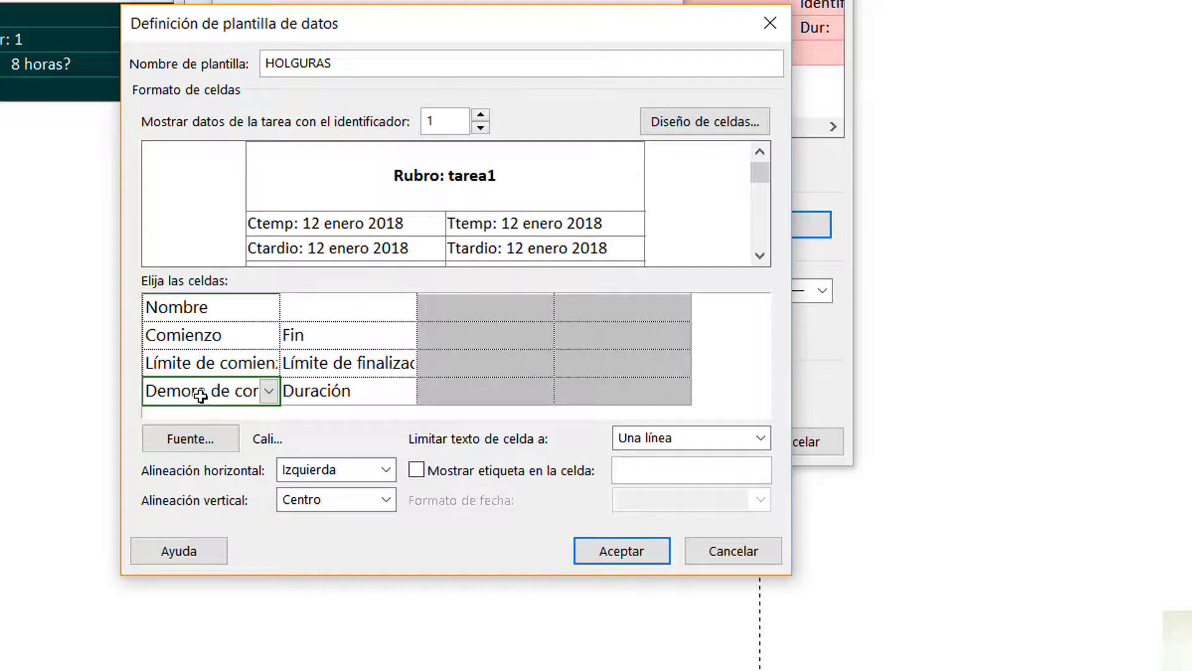
left_click(511, 472)
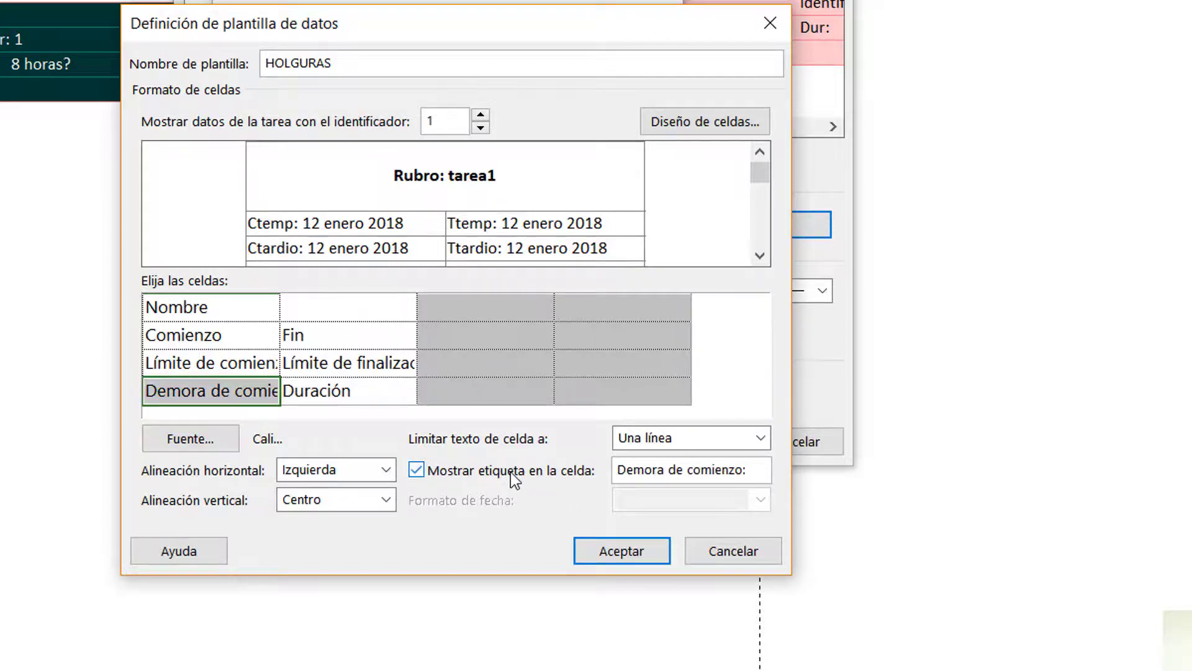
left_click(745, 467)
key("BackSpace")
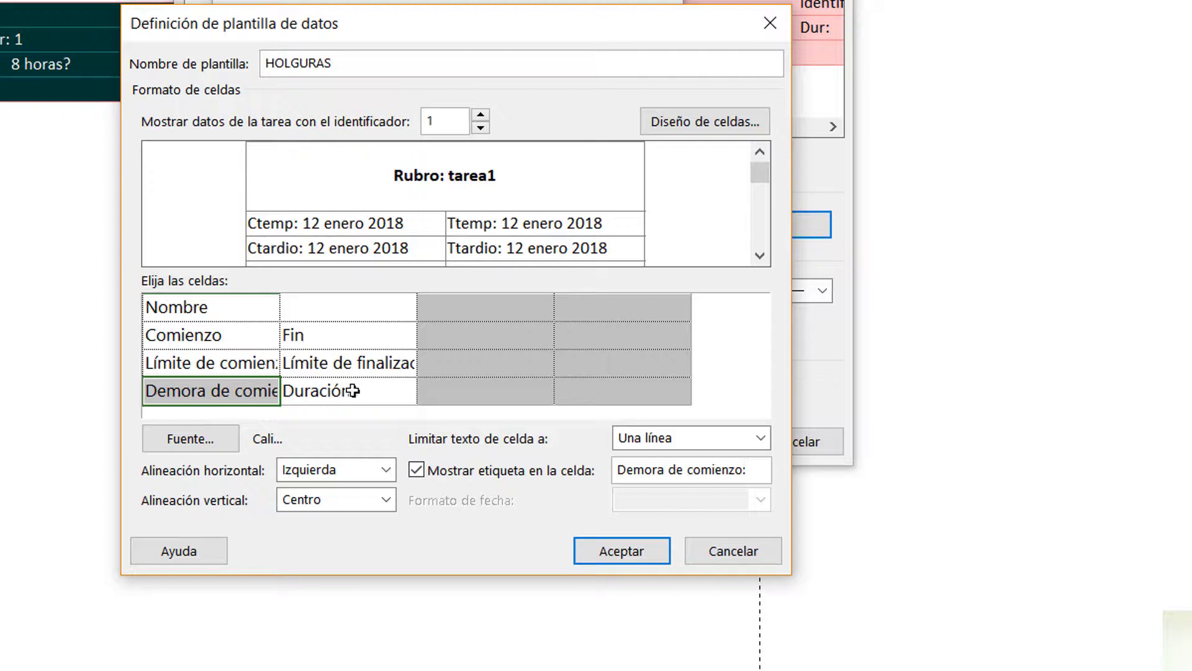
left_click(350, 390)
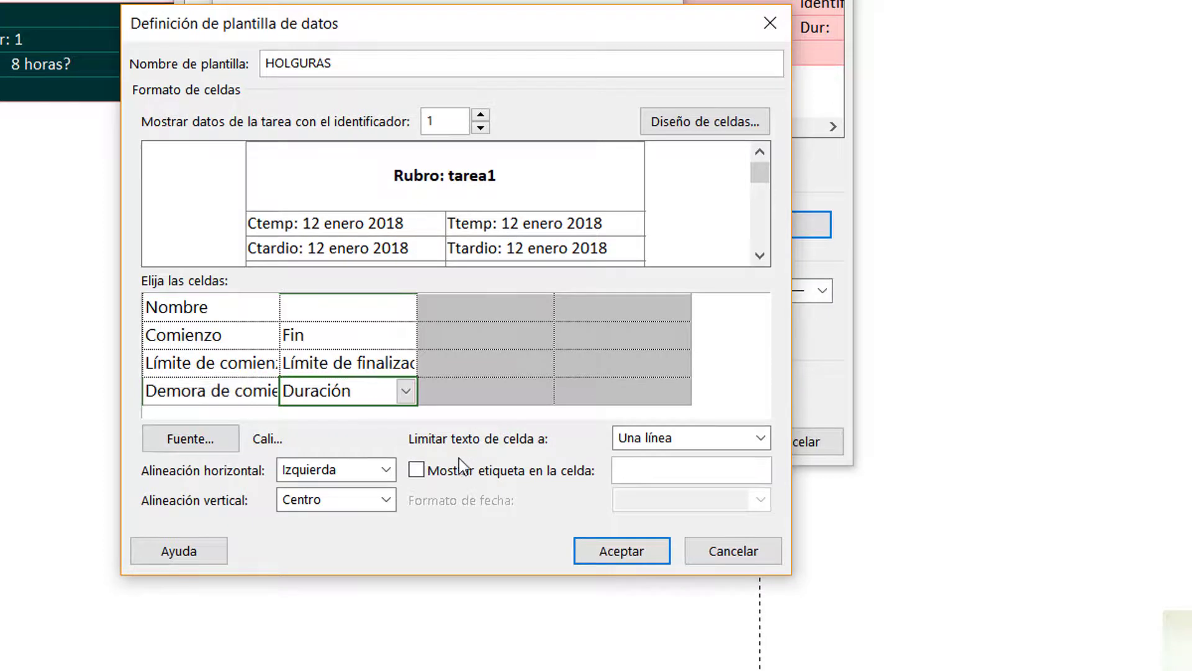
left_click(459, 475)
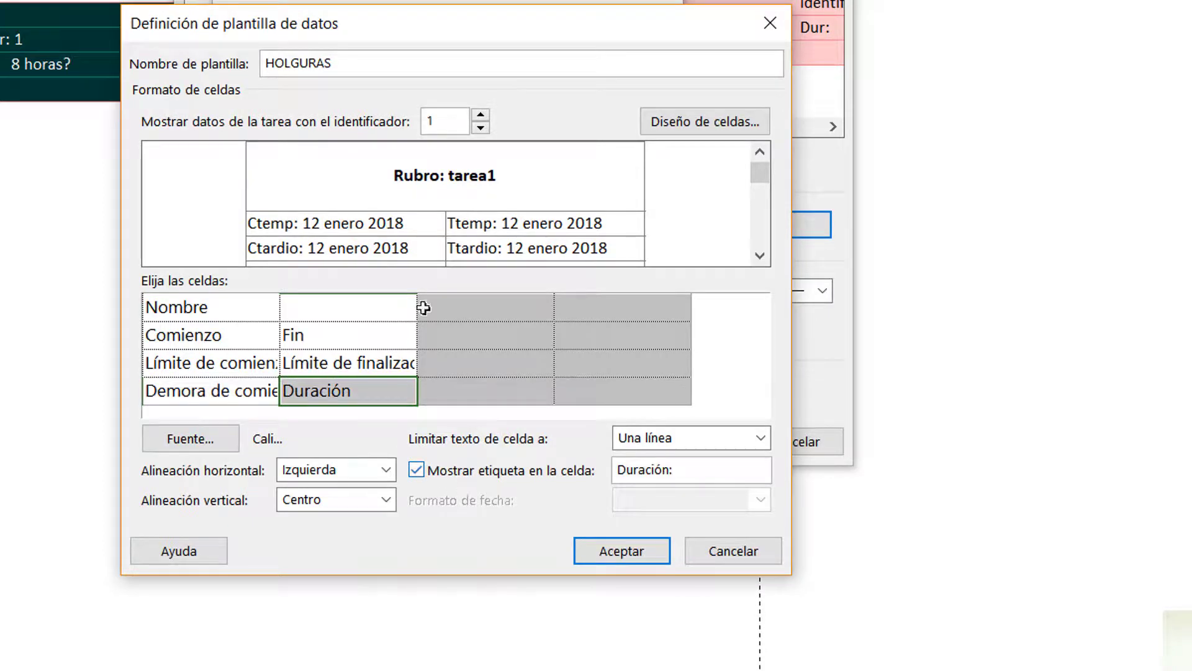
left_click(761, 256)
left_click(761, 256)
left_click(761, 256)
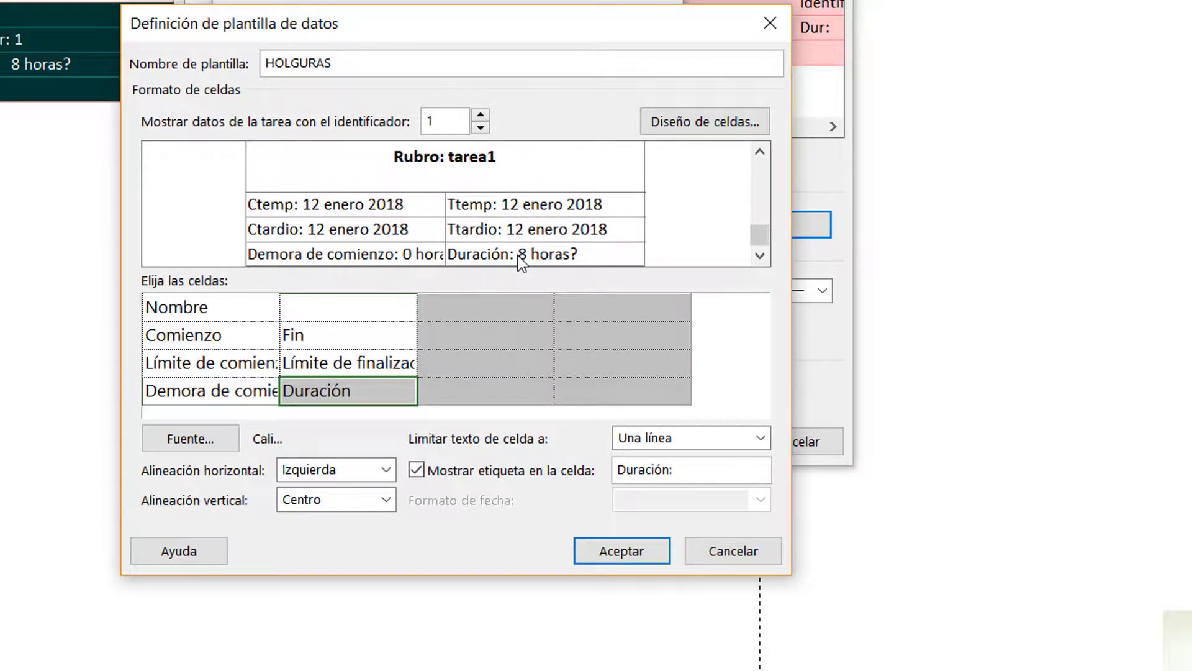
Set the font color of the Comienzo and Fin cells to standard red
left_click(188, 341)
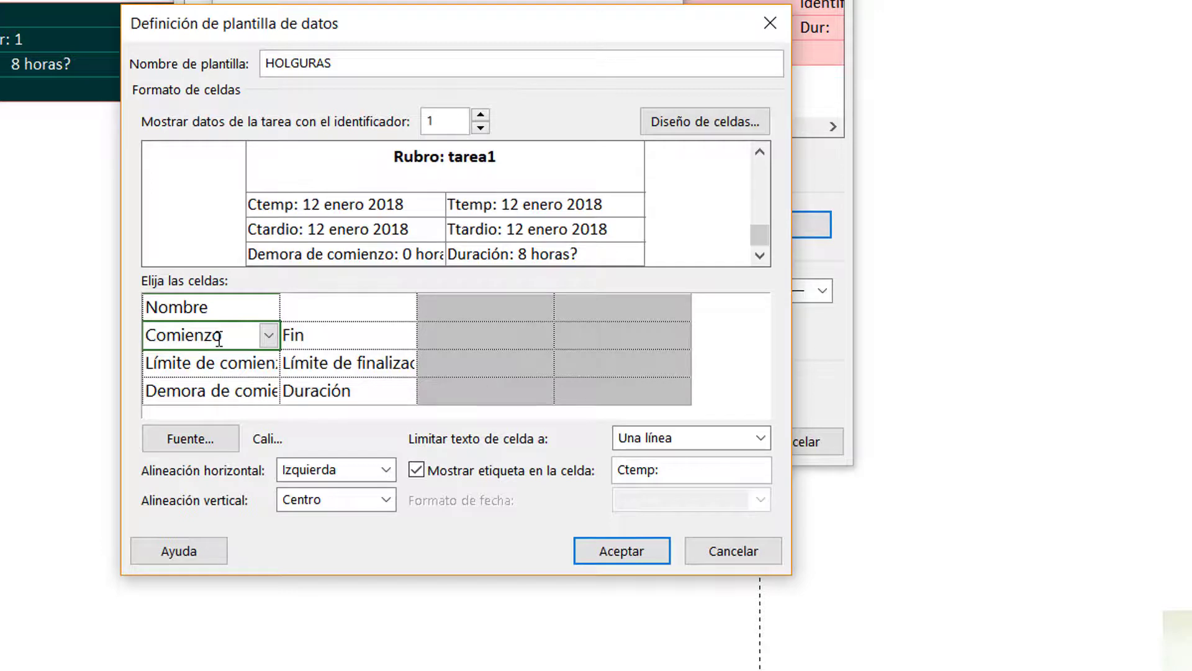
left_click_drag(221, 340, 340, 339)
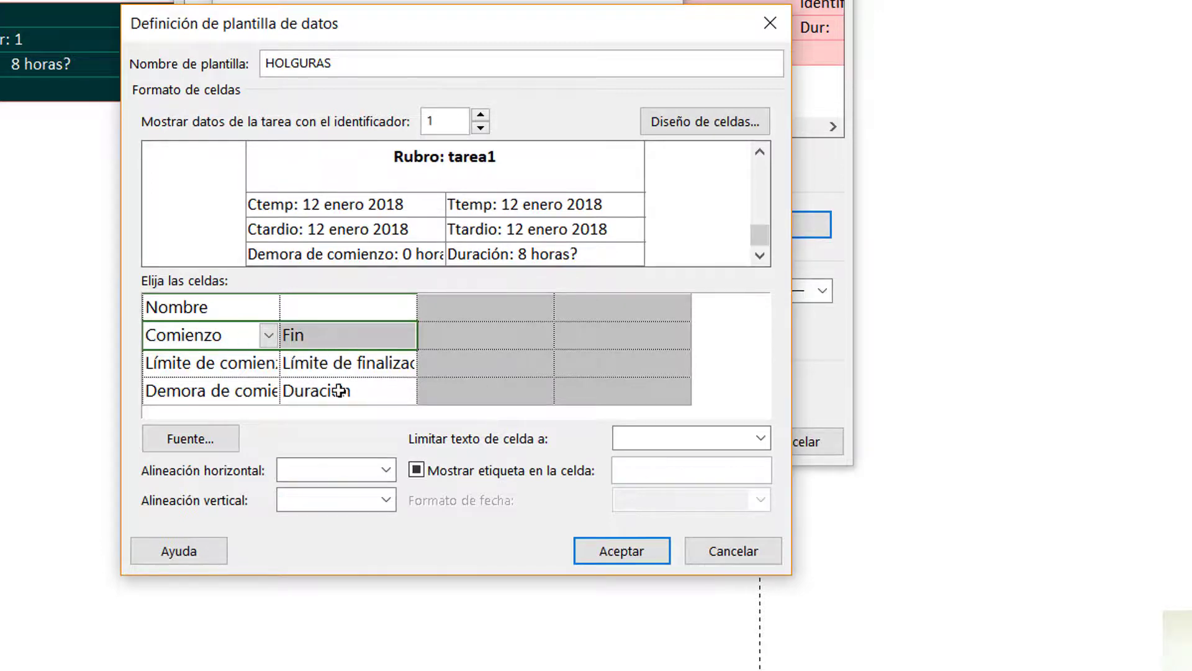
left_click(211, 437)
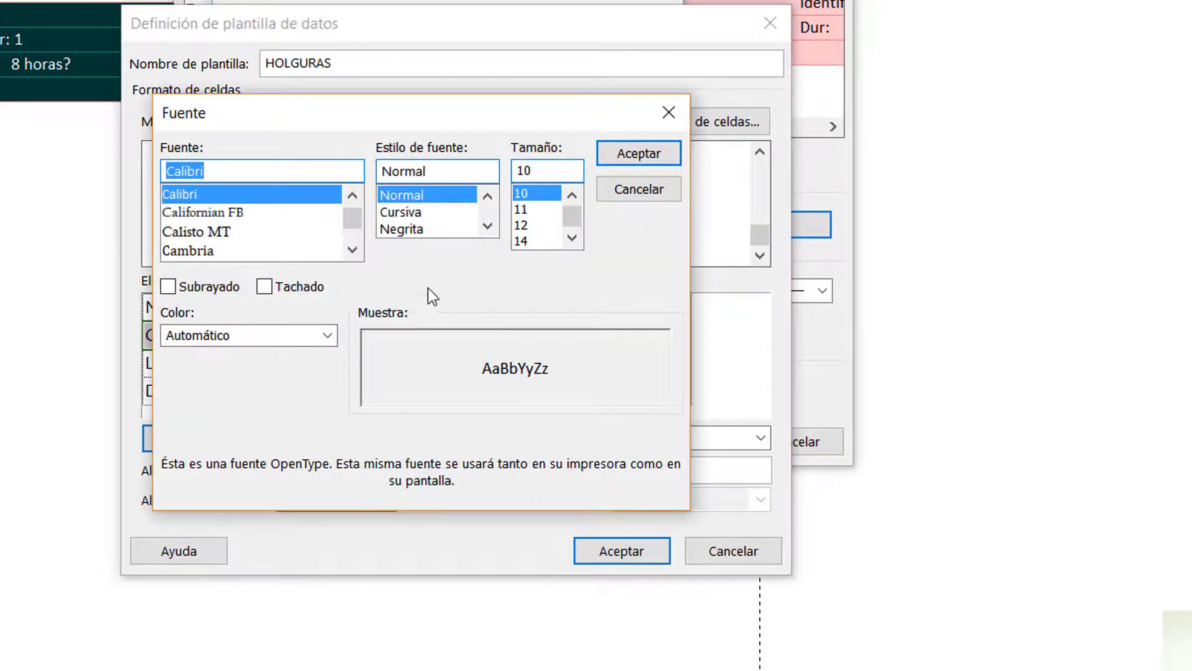
left_click(233, 331)
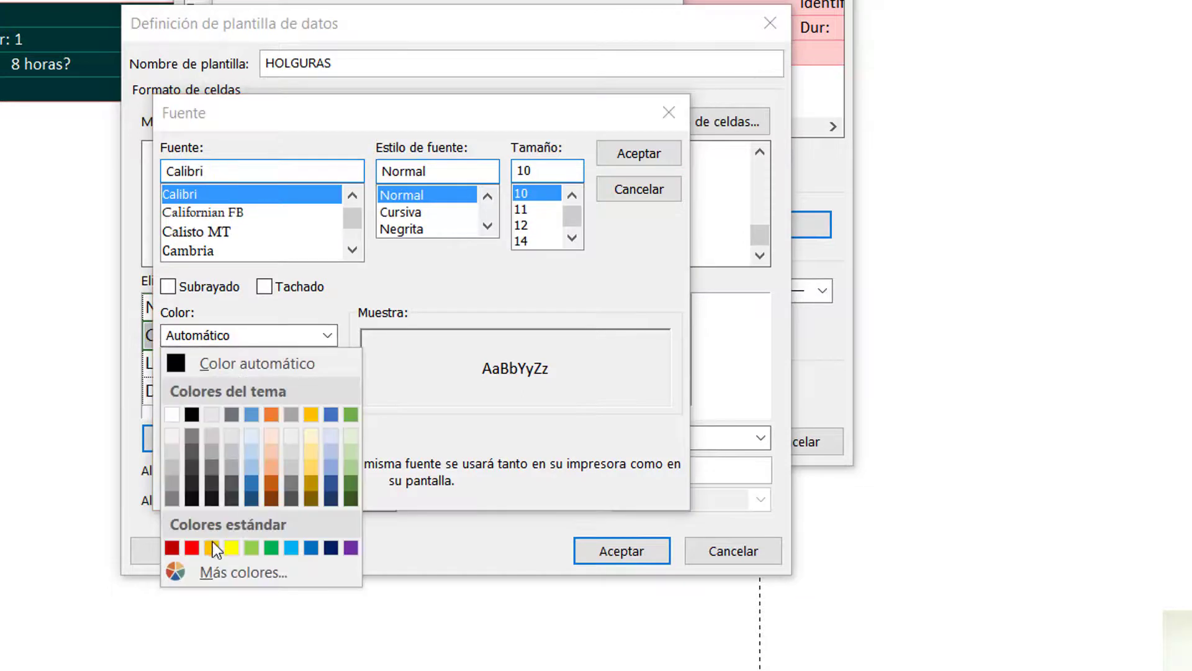
left_click(191, 547)
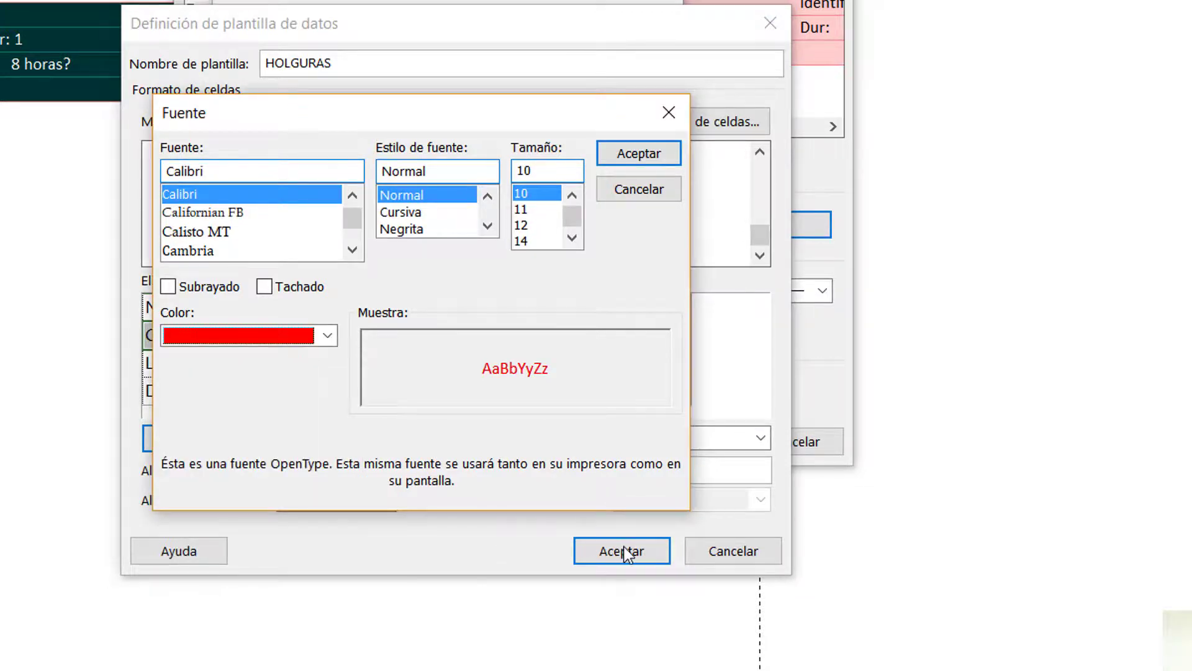
left_click(593, 561)
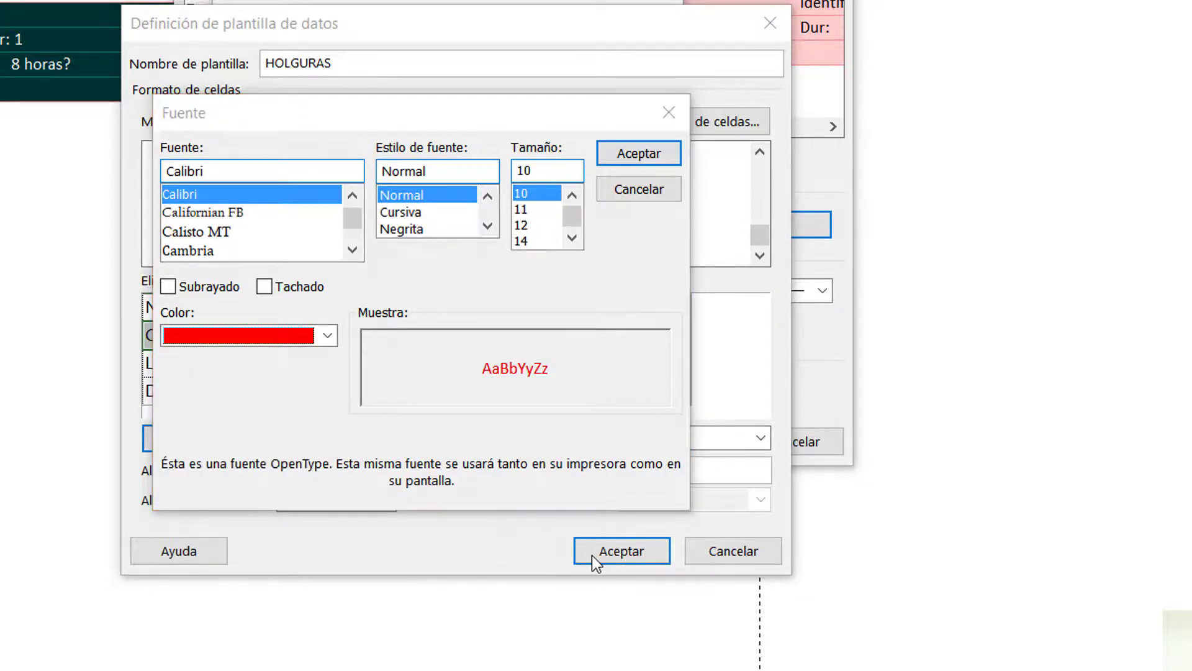
left_click(640, 155)
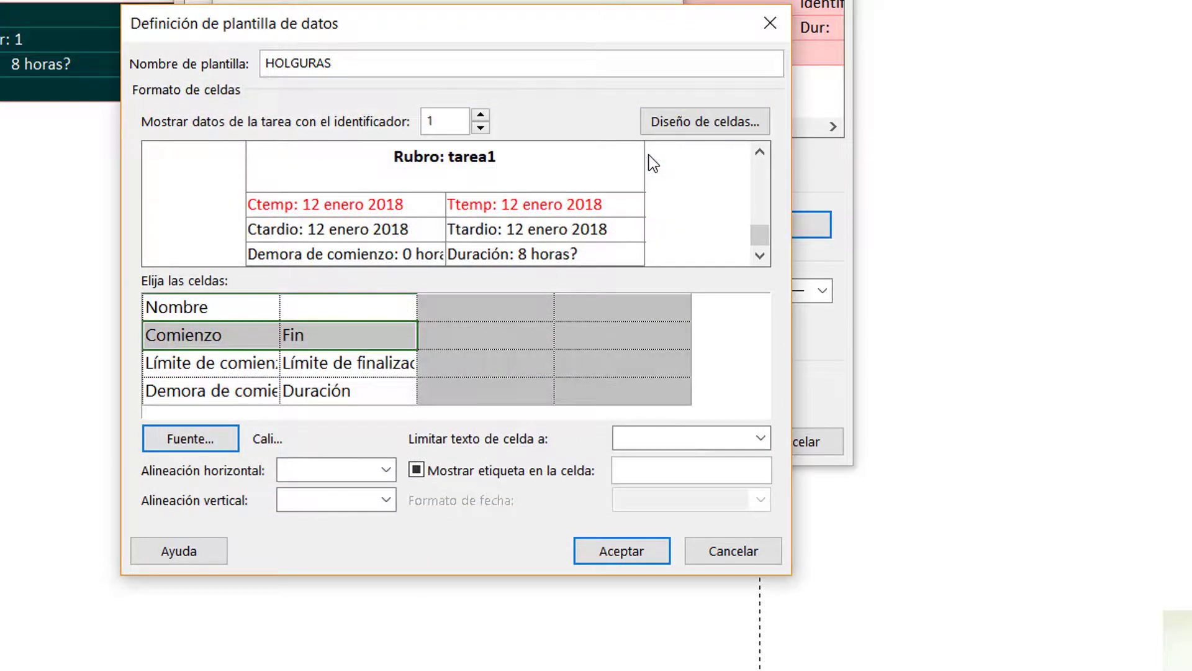
Set the font color of the Límite de comienzo and Límite de finalización cells to the theme's medium blue
left_click(177, 365)
left_click(288, 364, "shift")
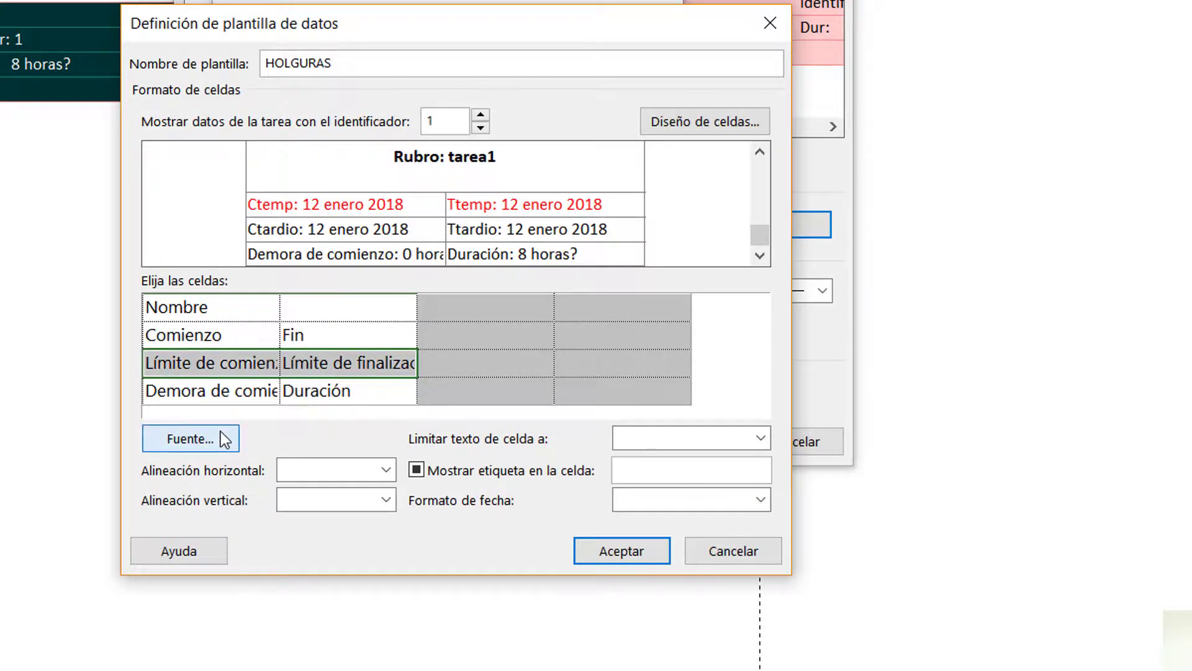
left_click(221, 435)
left_click(283, 335)
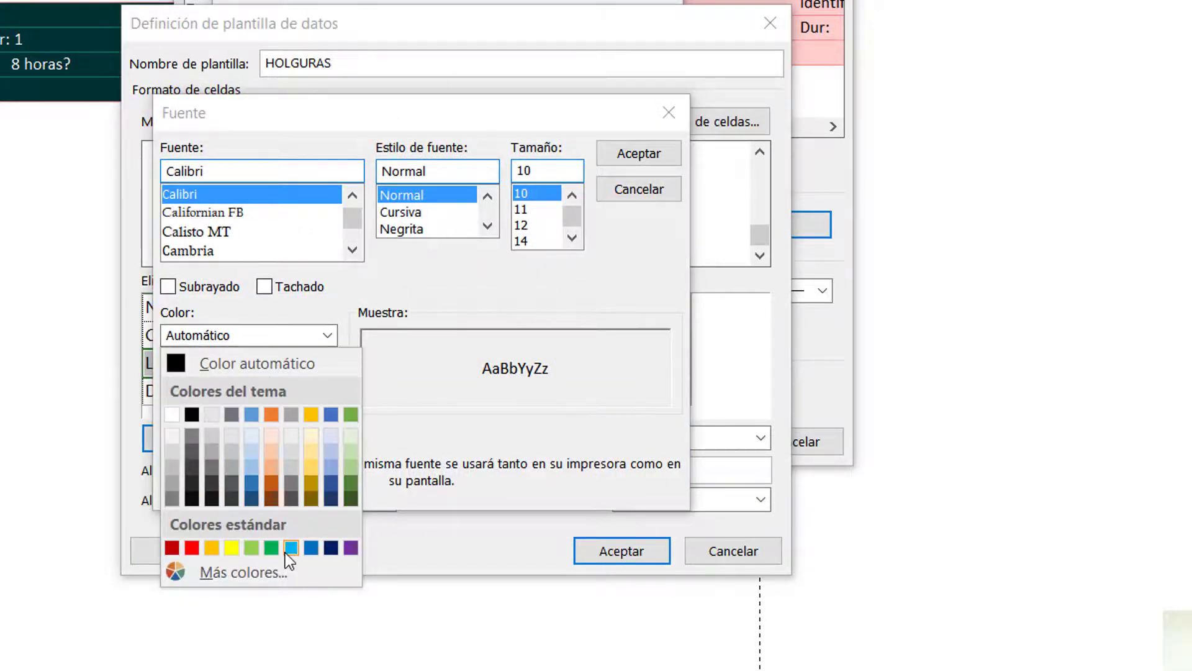
left_click(286, 549)
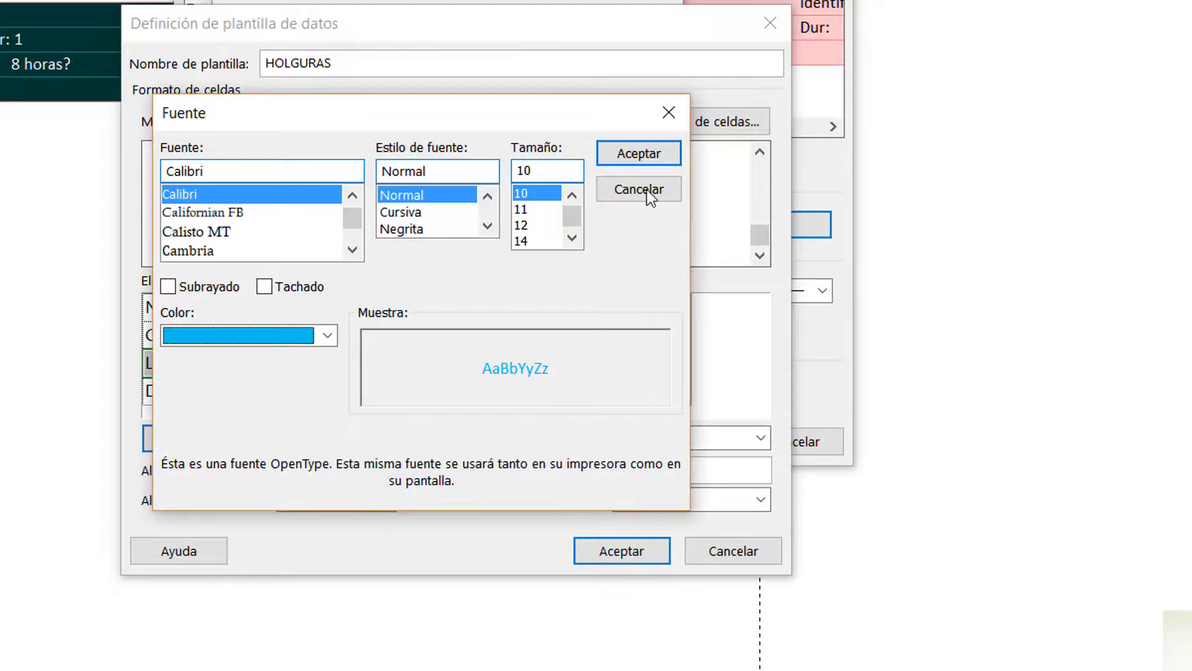
left_click(279, 326)
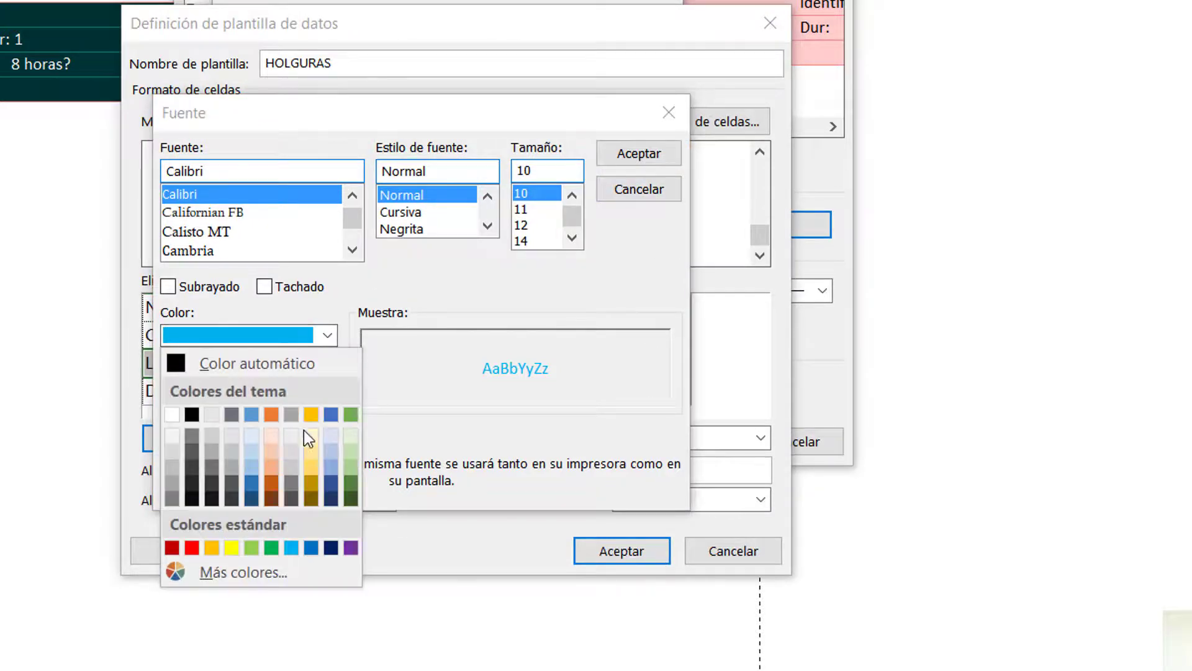
left_click(330, 415)
left_click(634, 155)
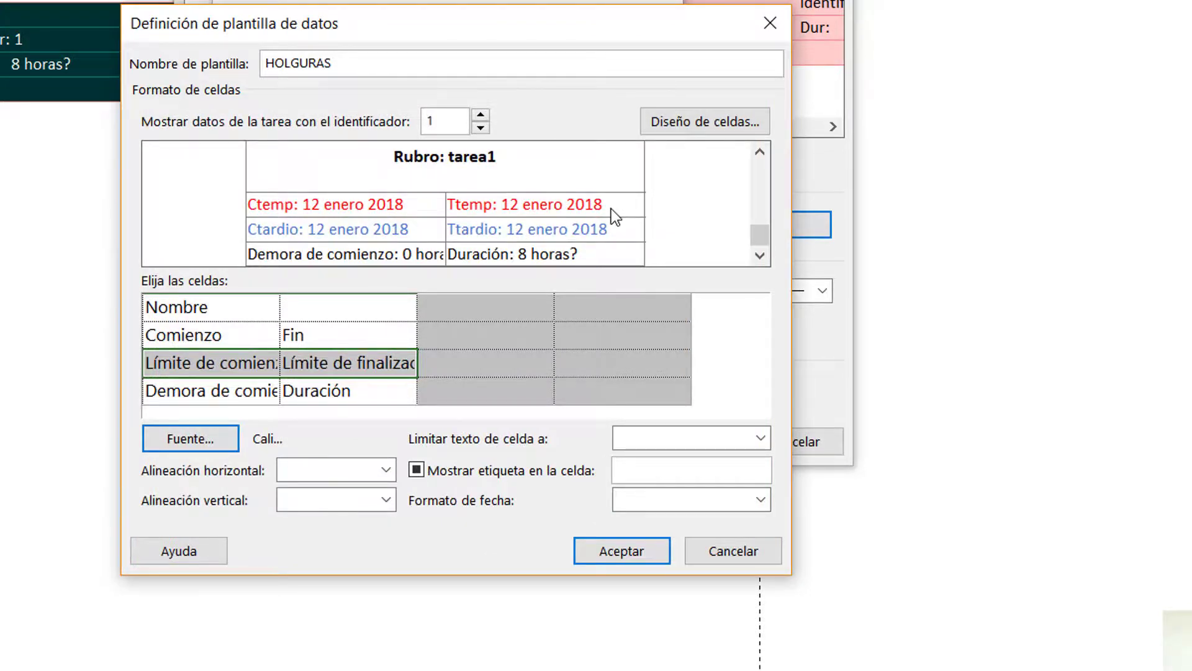
Change the label text of the Demora de comienzo cell to "Holgura:"
left_click(207, 395)
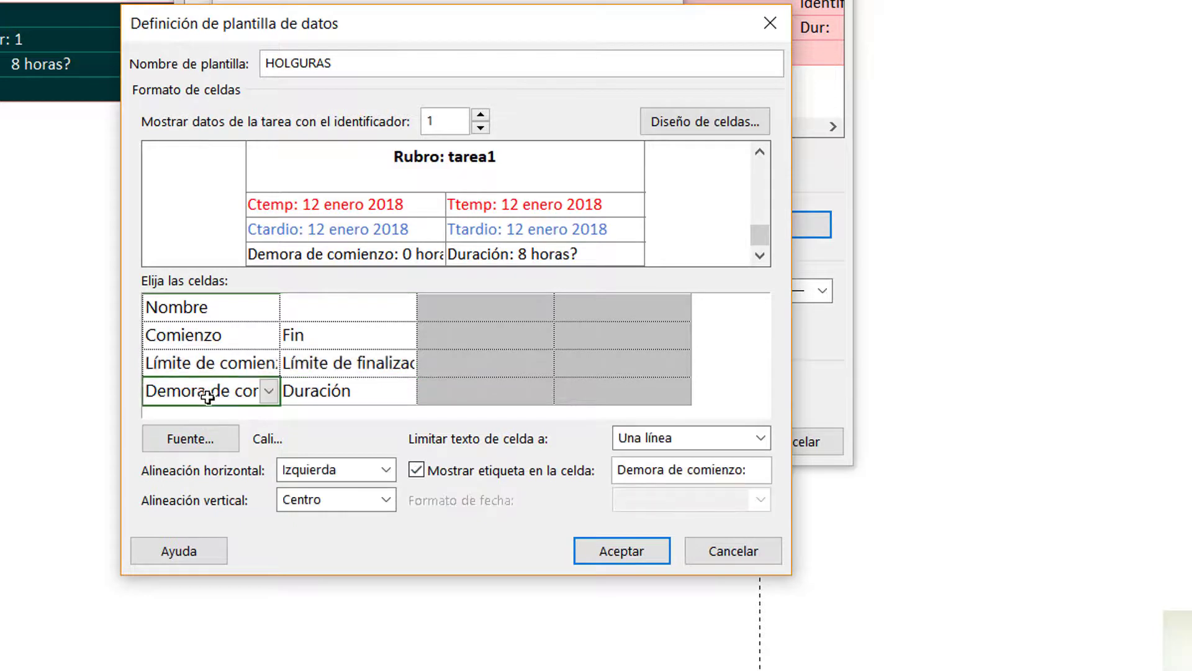
left_click(318, 390)
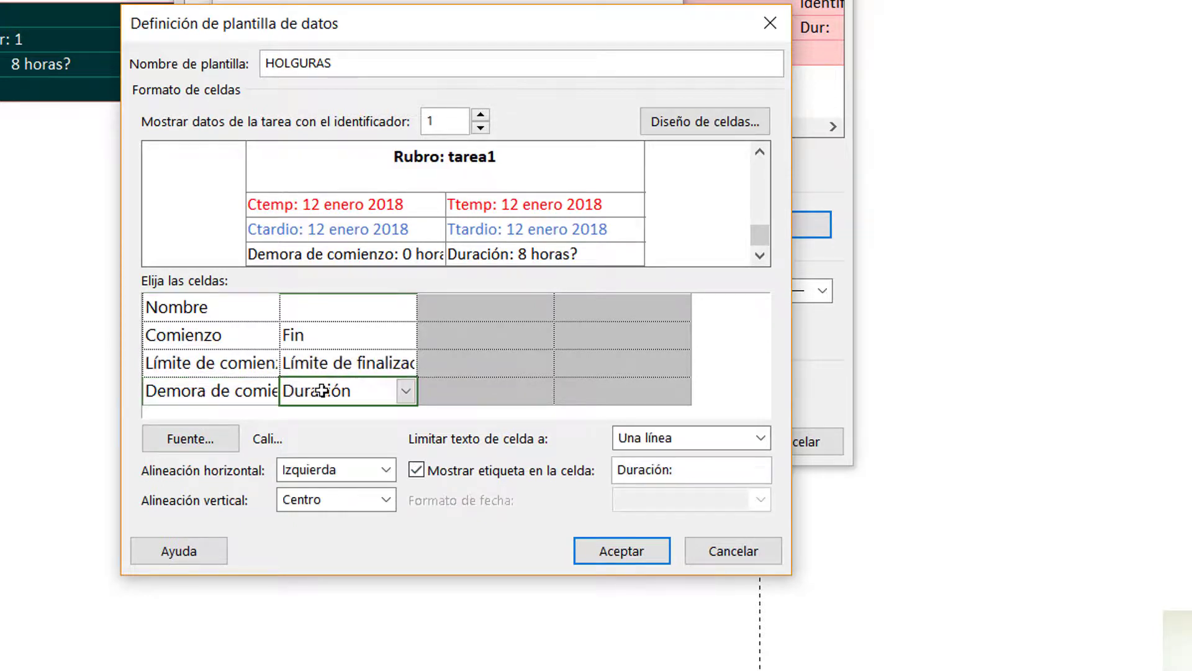
left_click(225, 388)
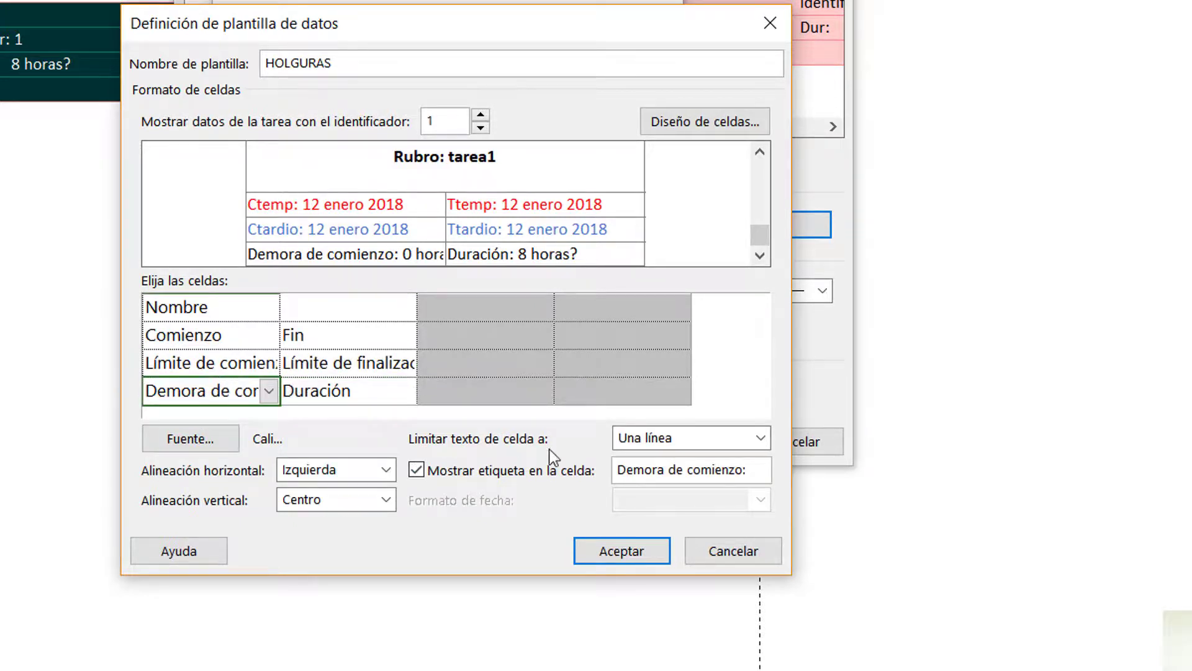
left_click(744, 467)
left_click_drag(738, 467, 567, 467)
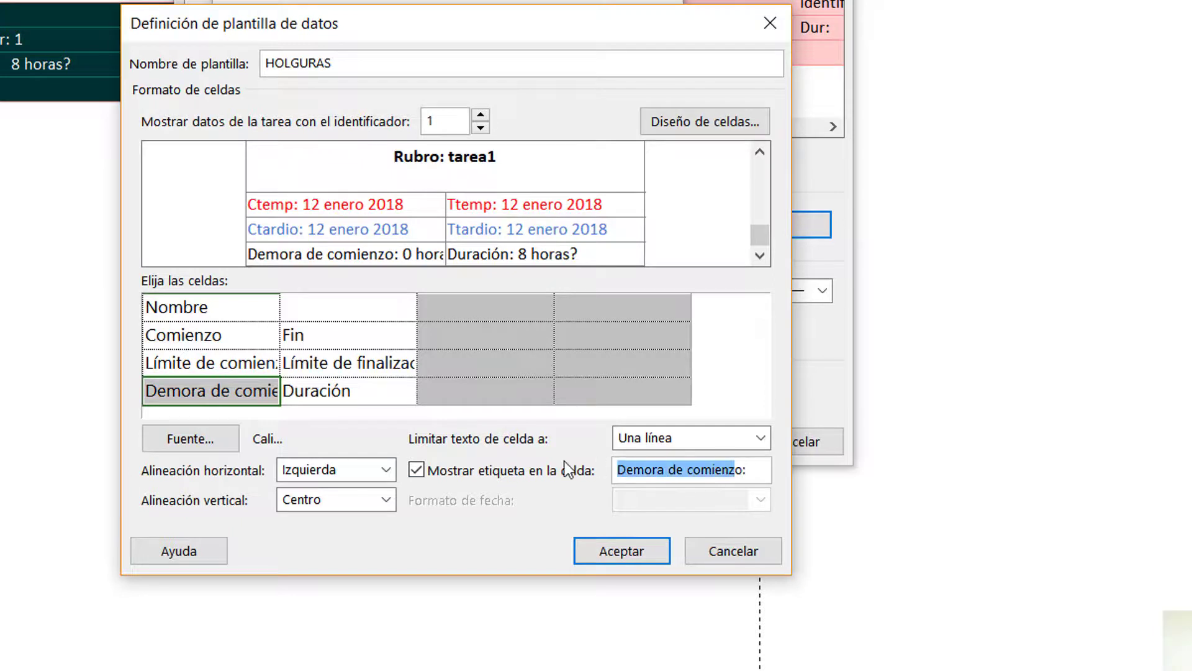
key("BackSpace")
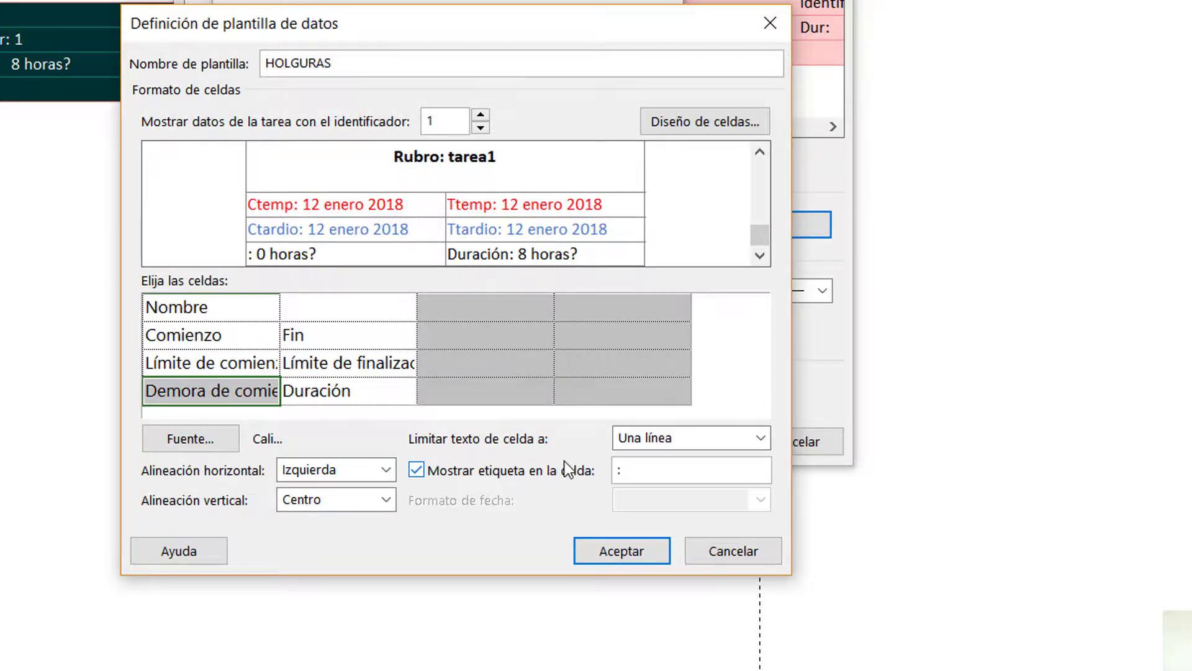
type("Holgur")
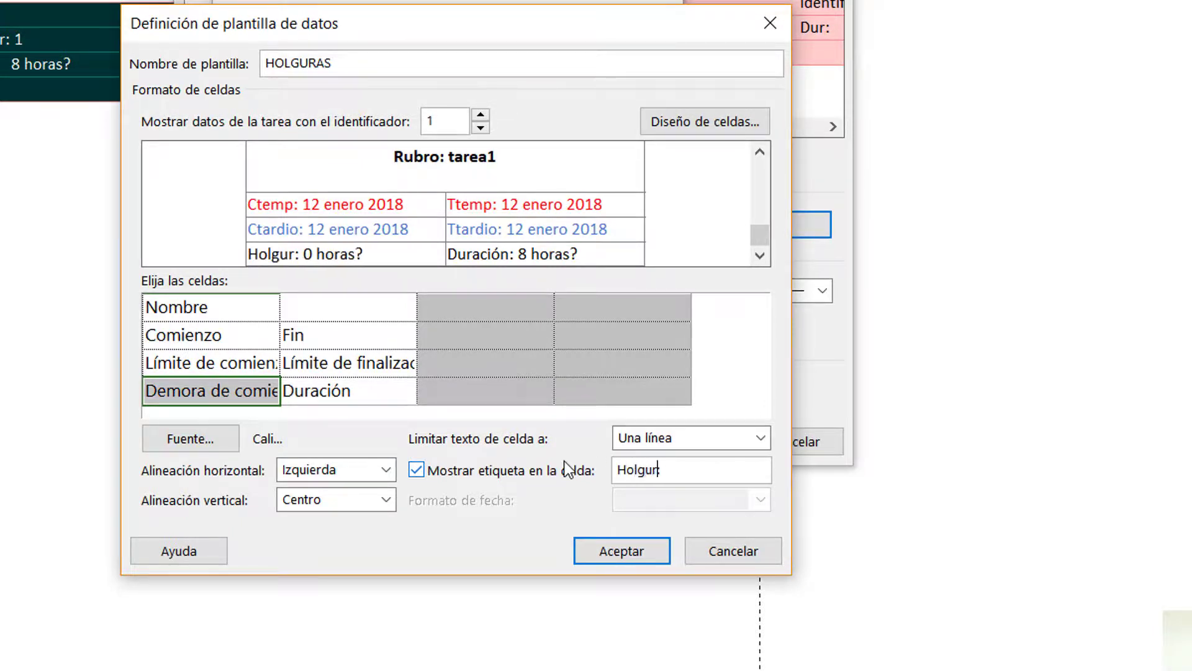
type("a:")
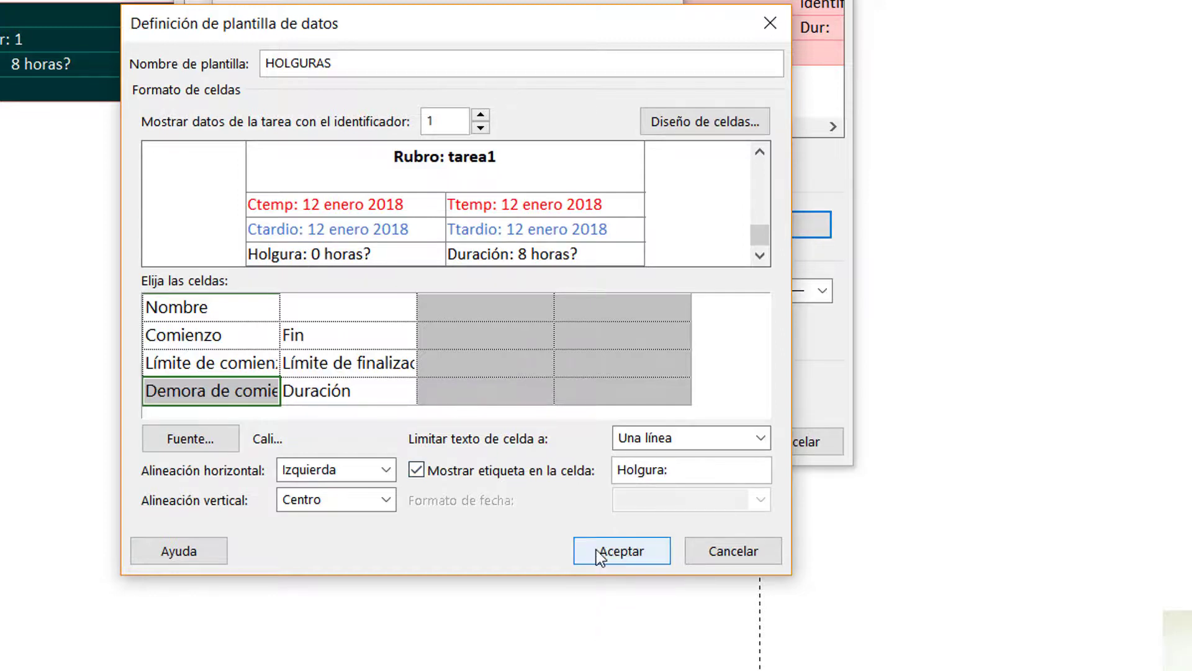
Accept the HOLGURAS template definition, close the data template list and reposition the Estilos de cuadro dialog
left_click(599, 552)
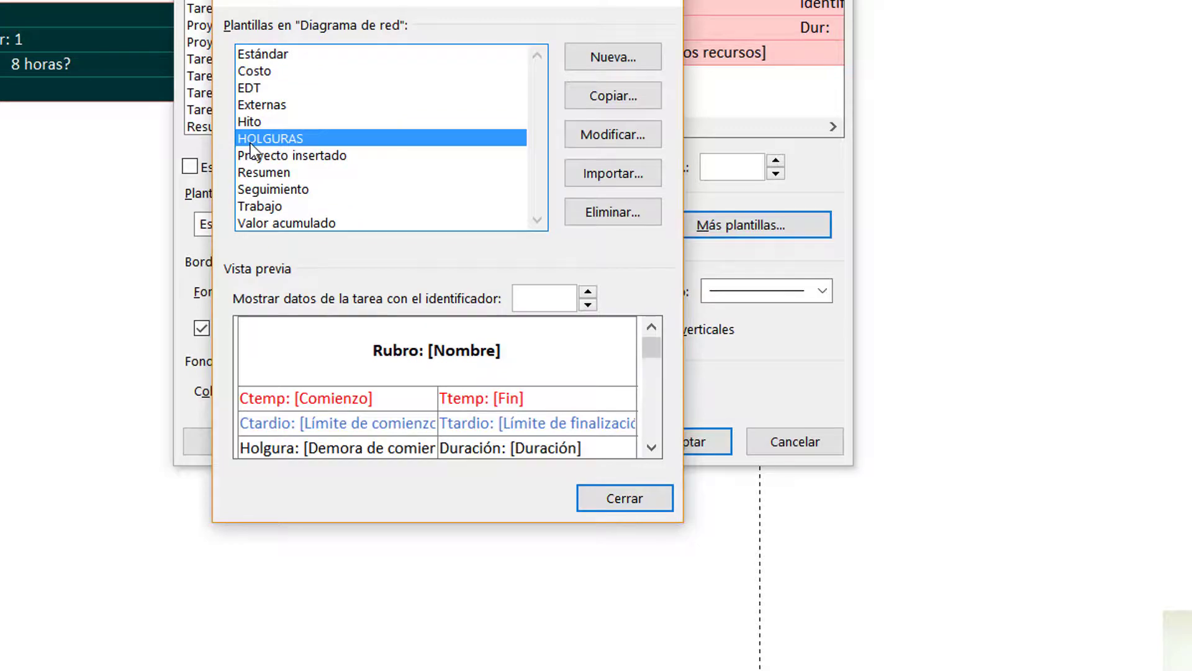
left_click(627, 503)
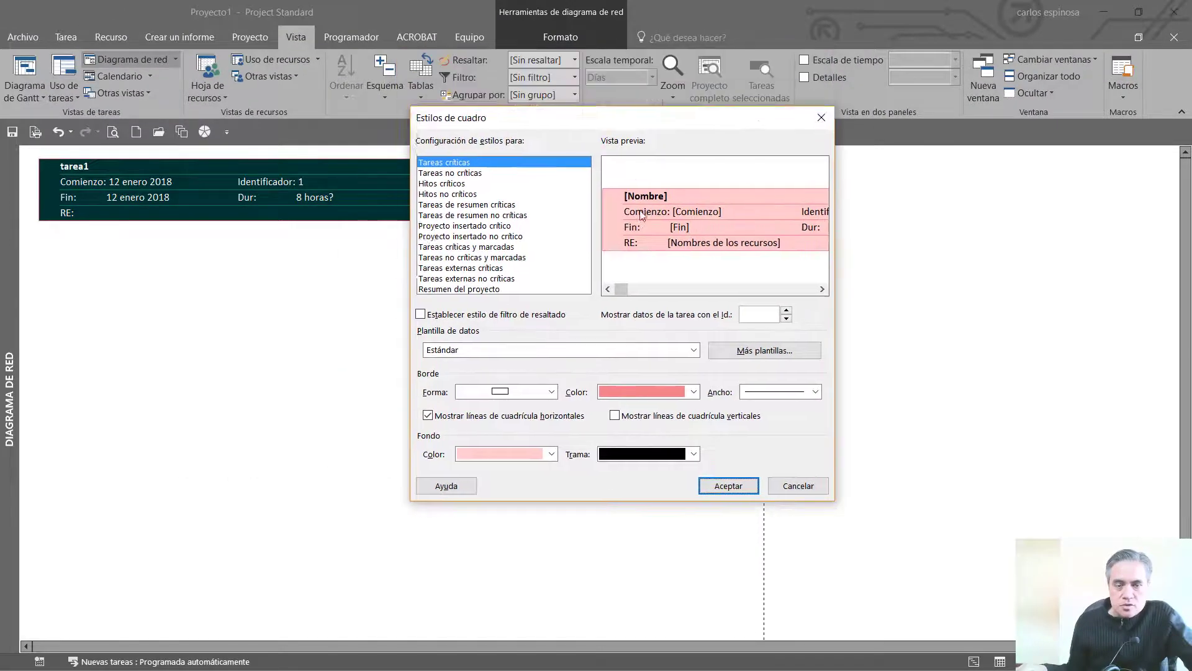
left_click_drag(621, 124, 671, 137)
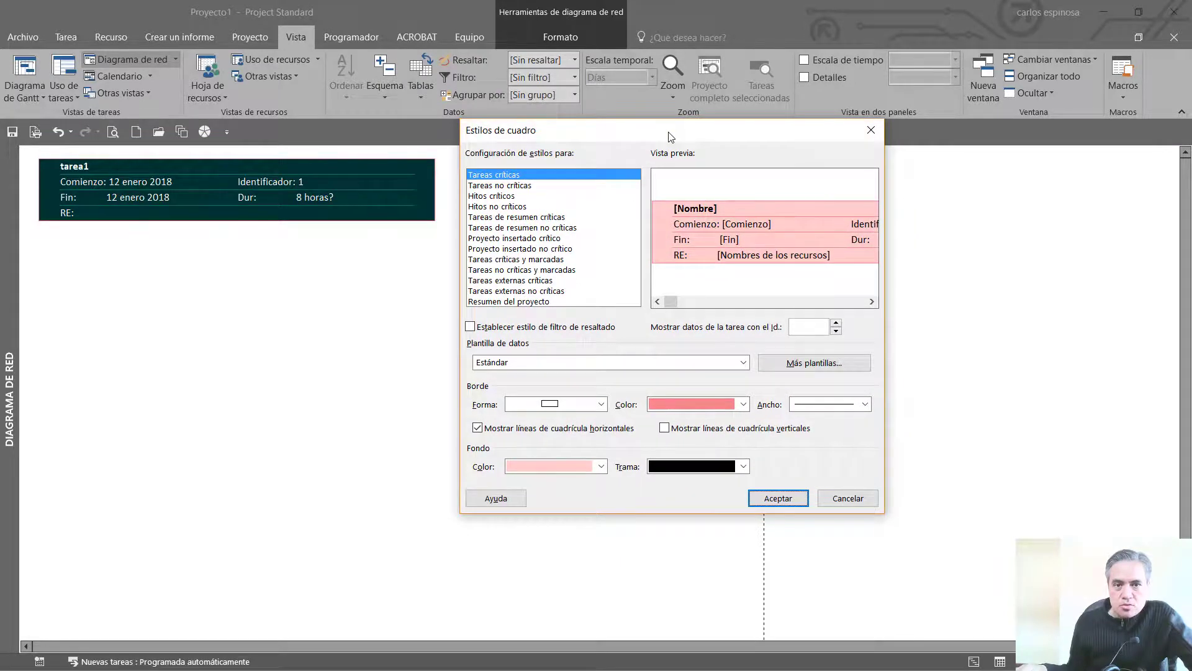
Assign the HOLGURAS data template to both the Tareas críticas and Tareas no críticas box styles
left_click(516, 363)
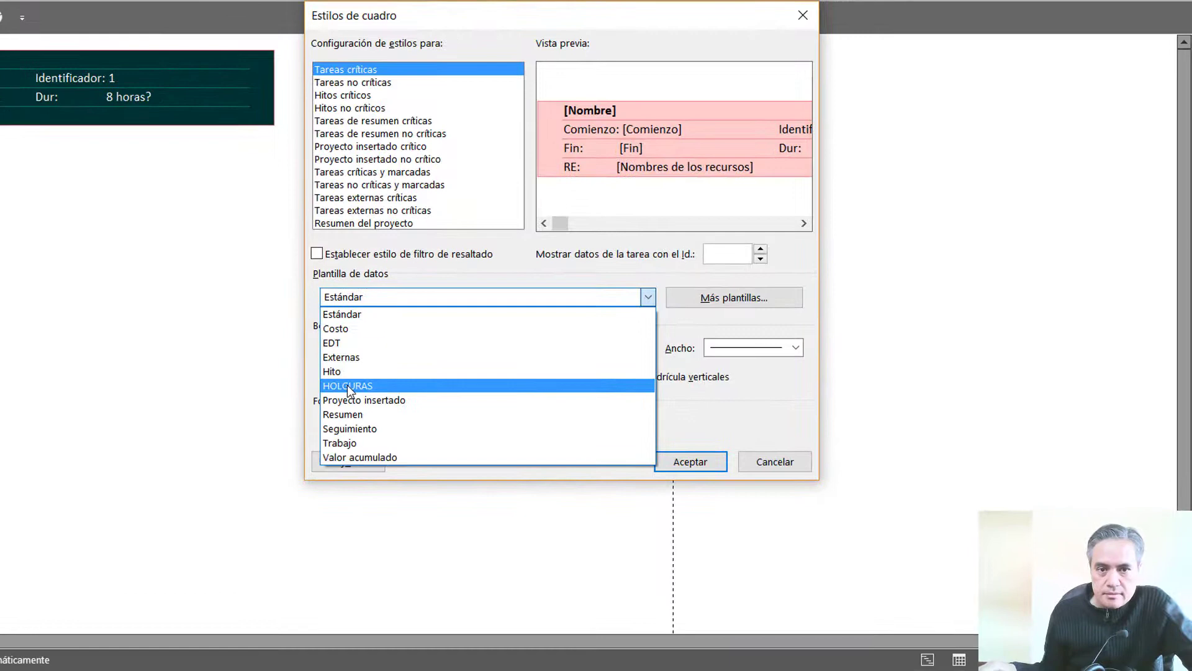
left_click(495, 435)
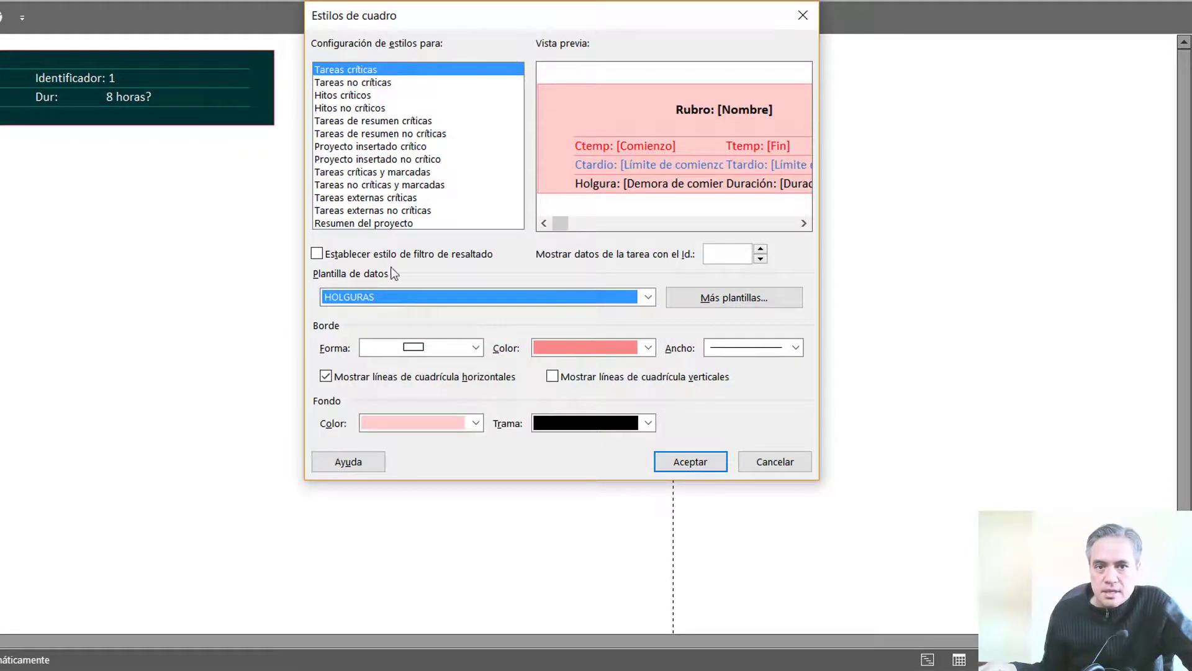
left_click(374, 84)
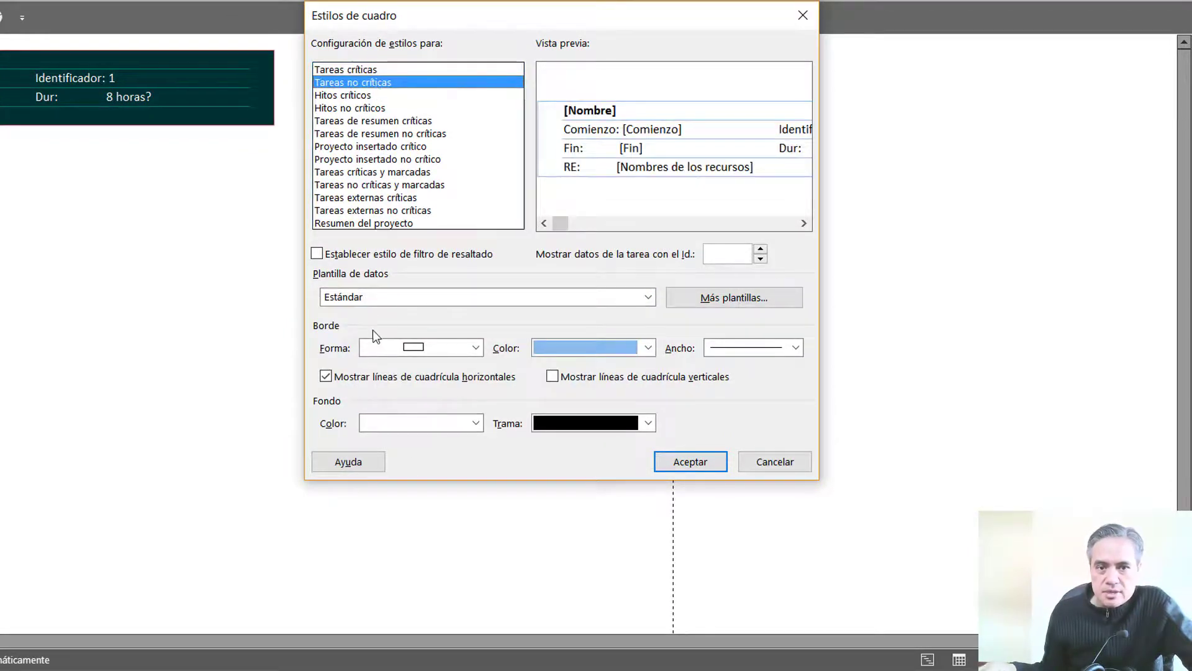
left_click(380, 298)
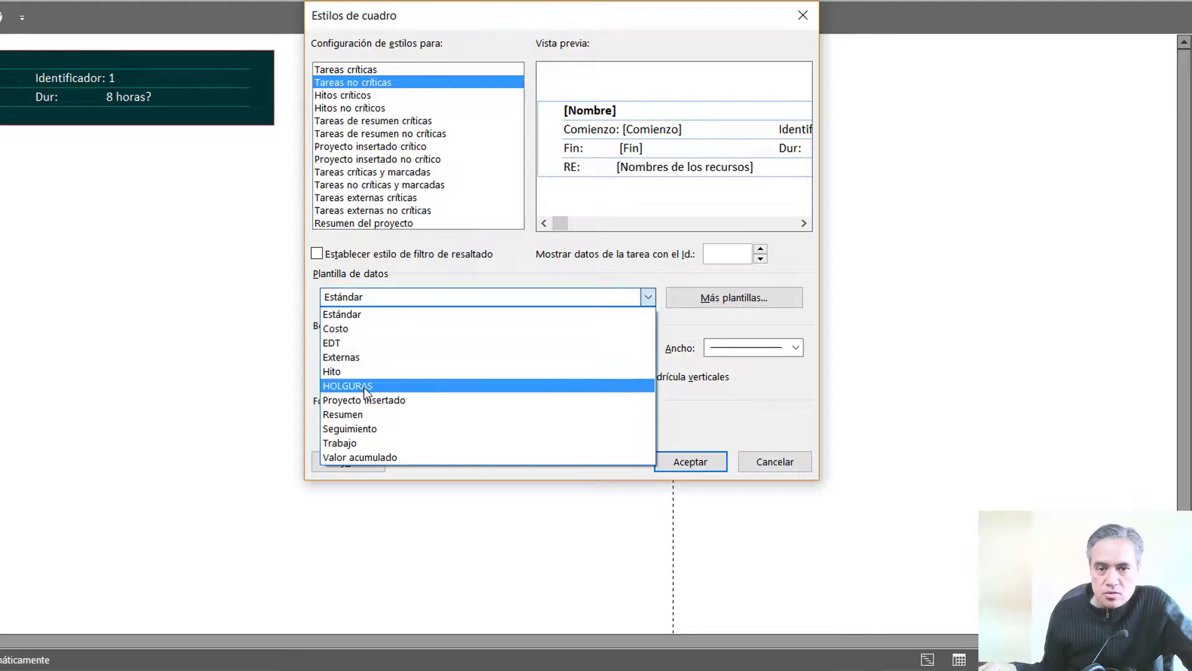
left_click(363, 386)
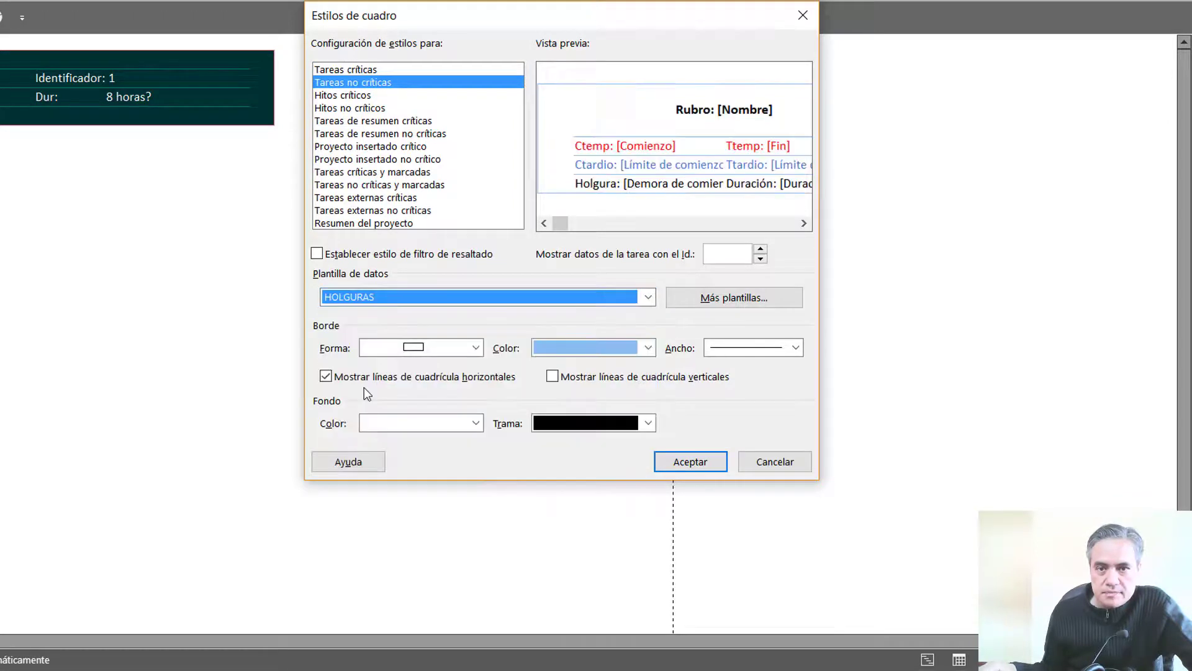
left_click(396, 69)
left_click(393, 82)
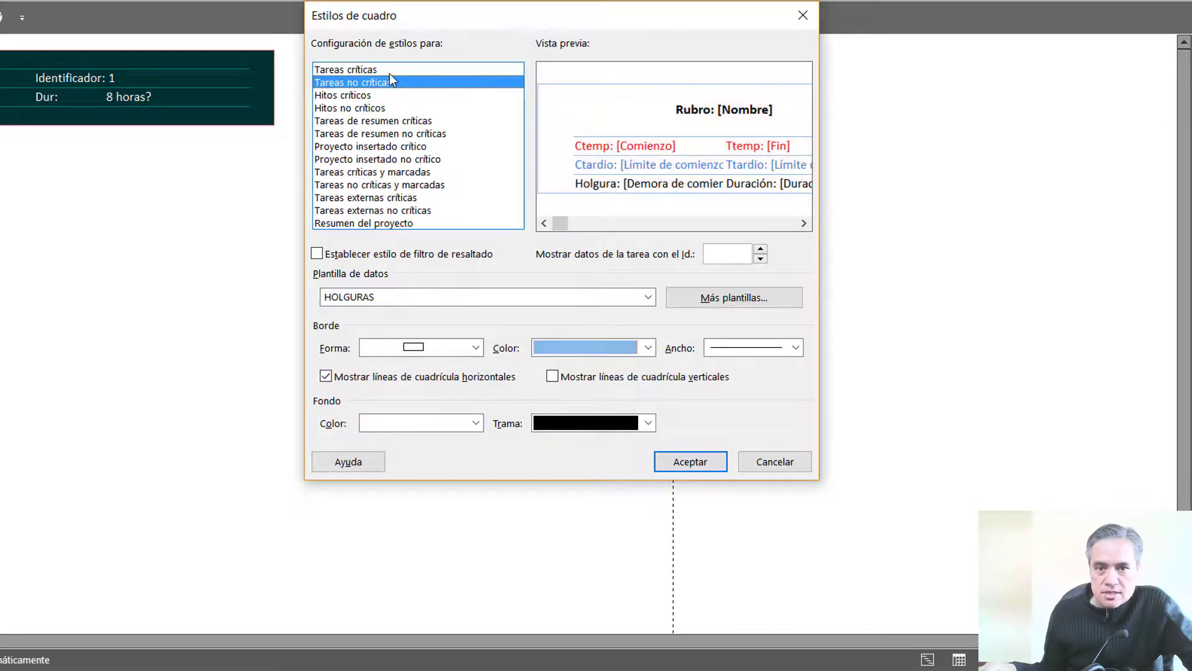
left_click(390, 73)
left_click(381, 93)
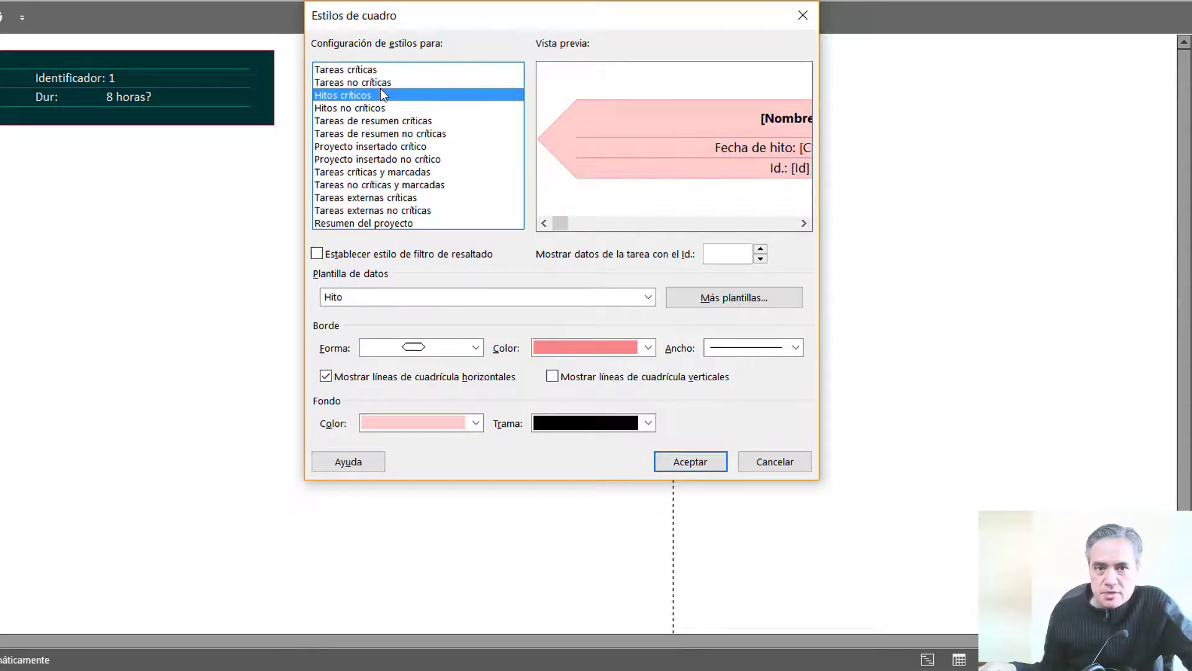
left_click(383, 81)
left_click(383, 73)
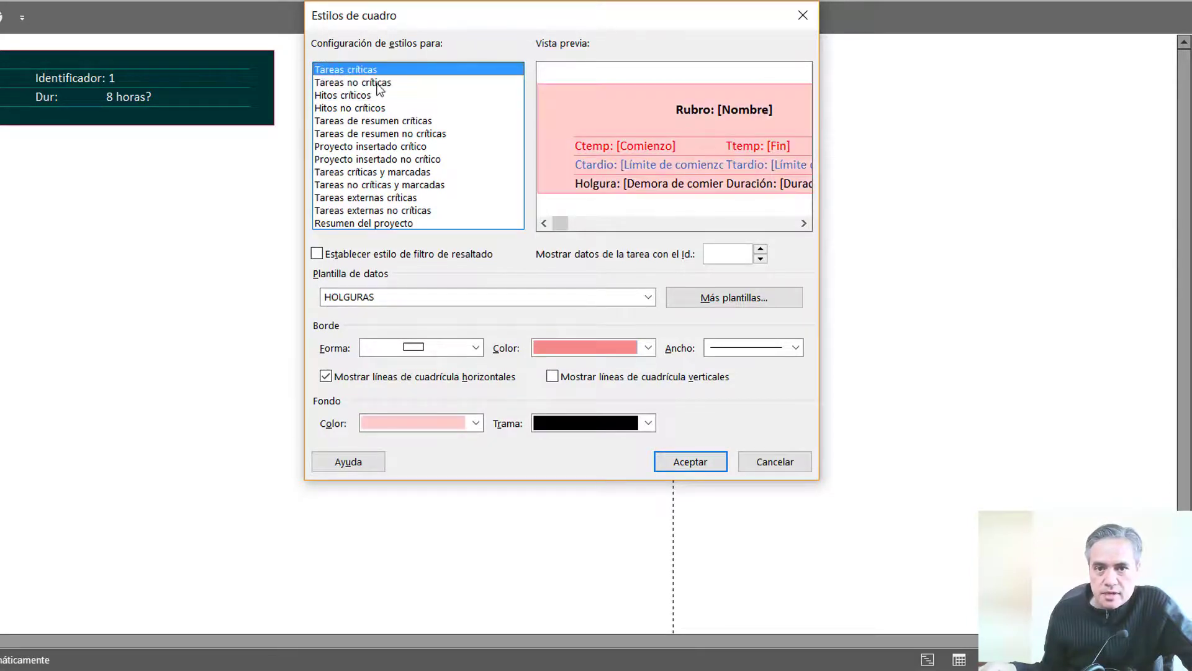
Give the Tareas no críticas boxes a cut-corner border shape and a light blue background, and accept the box styles
left_click(377, 85)
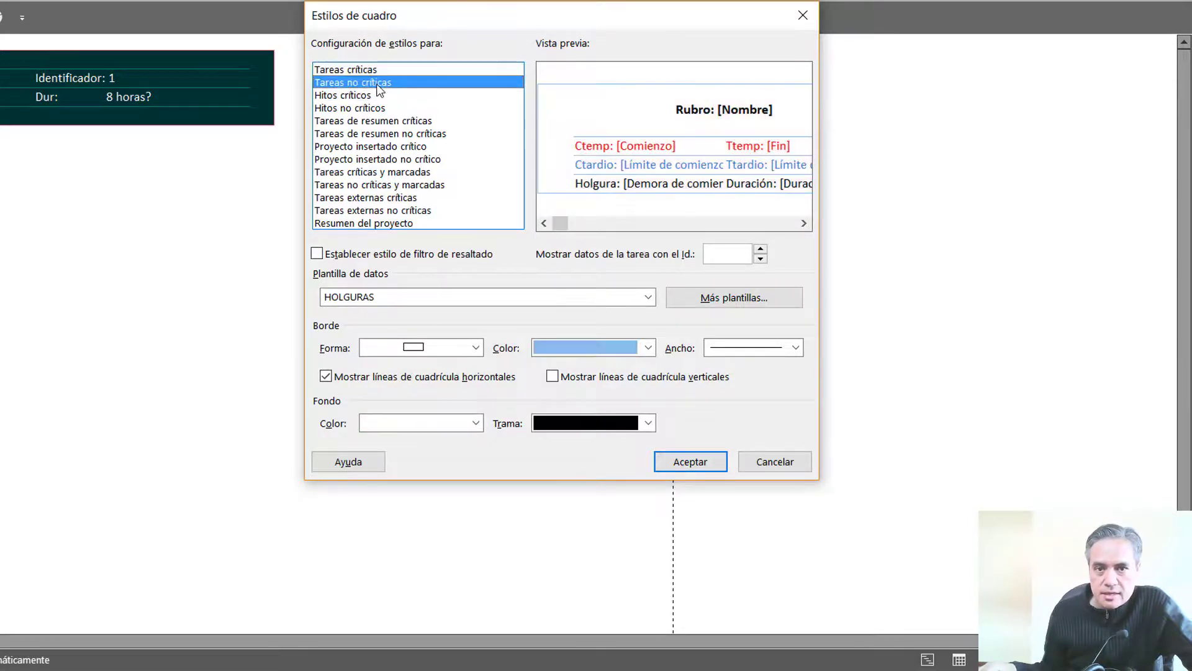
left_click(379, 351)
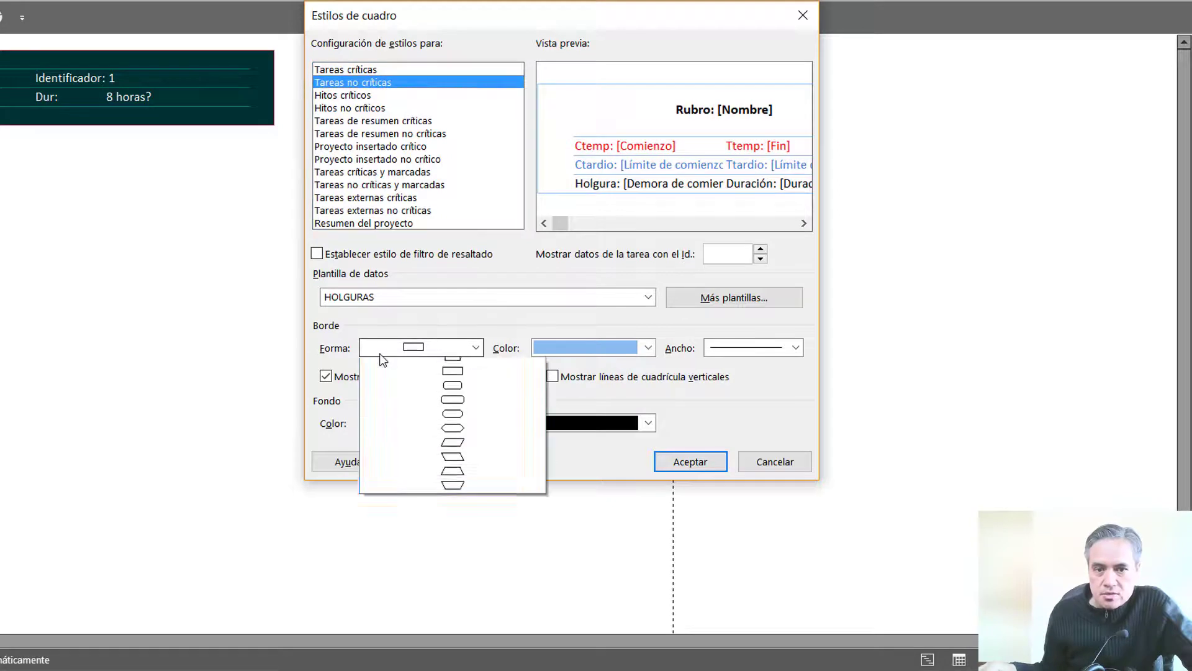
left_click(448, 421)
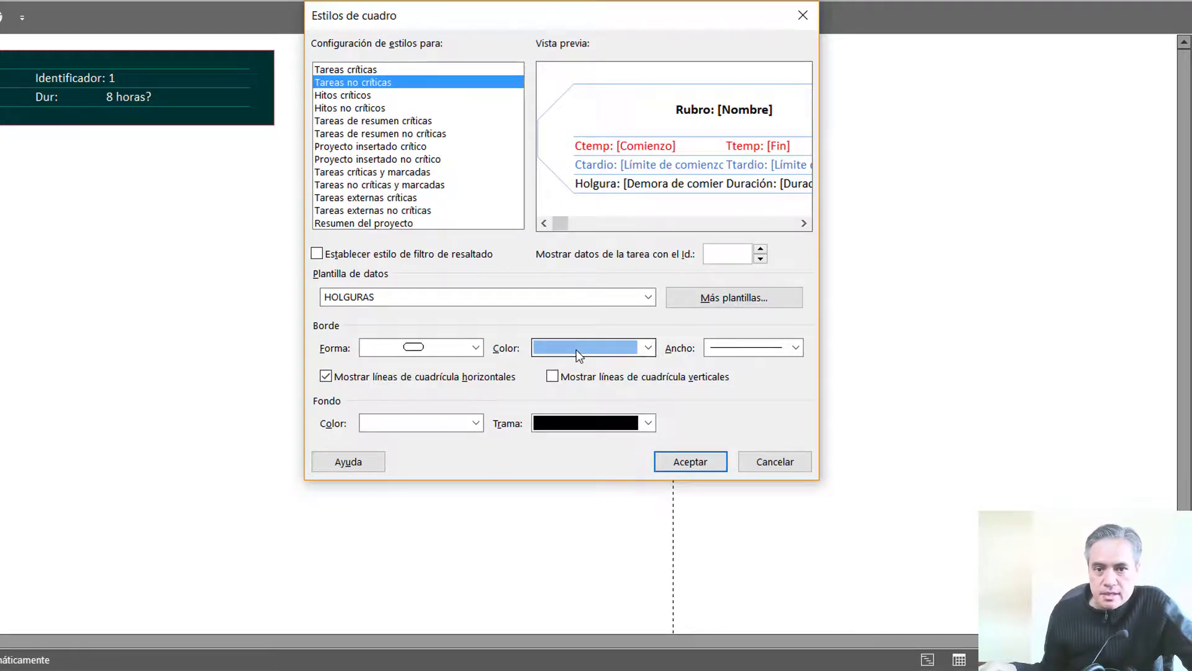
left_click(476, 423)
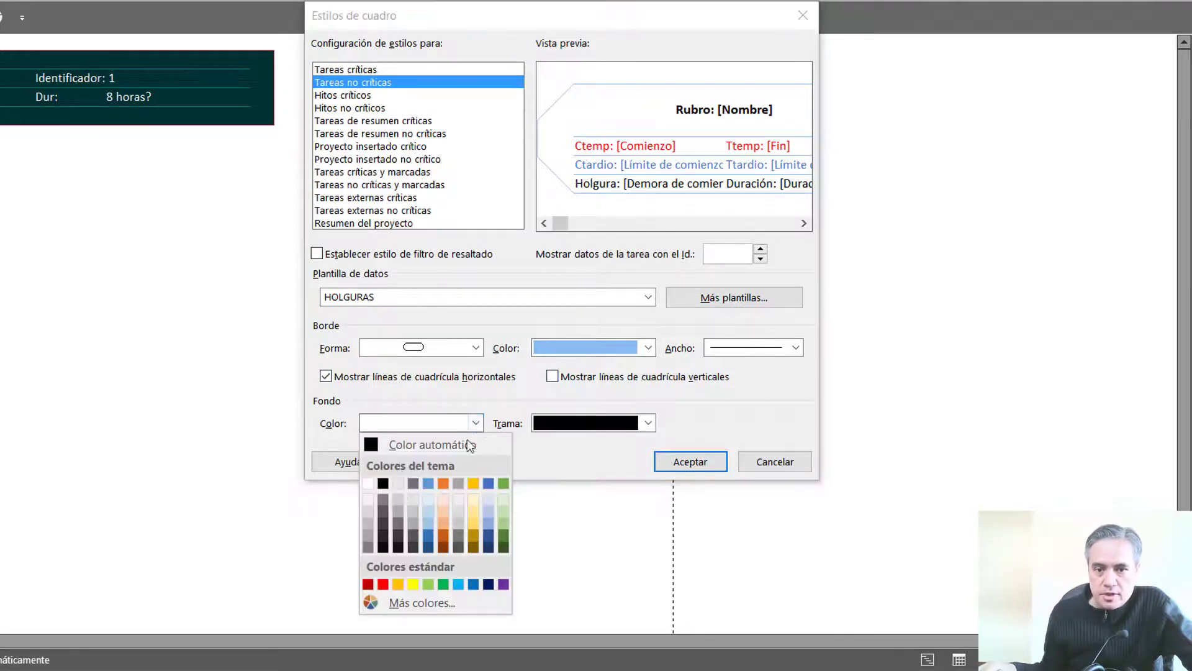
left_click(430, 499)
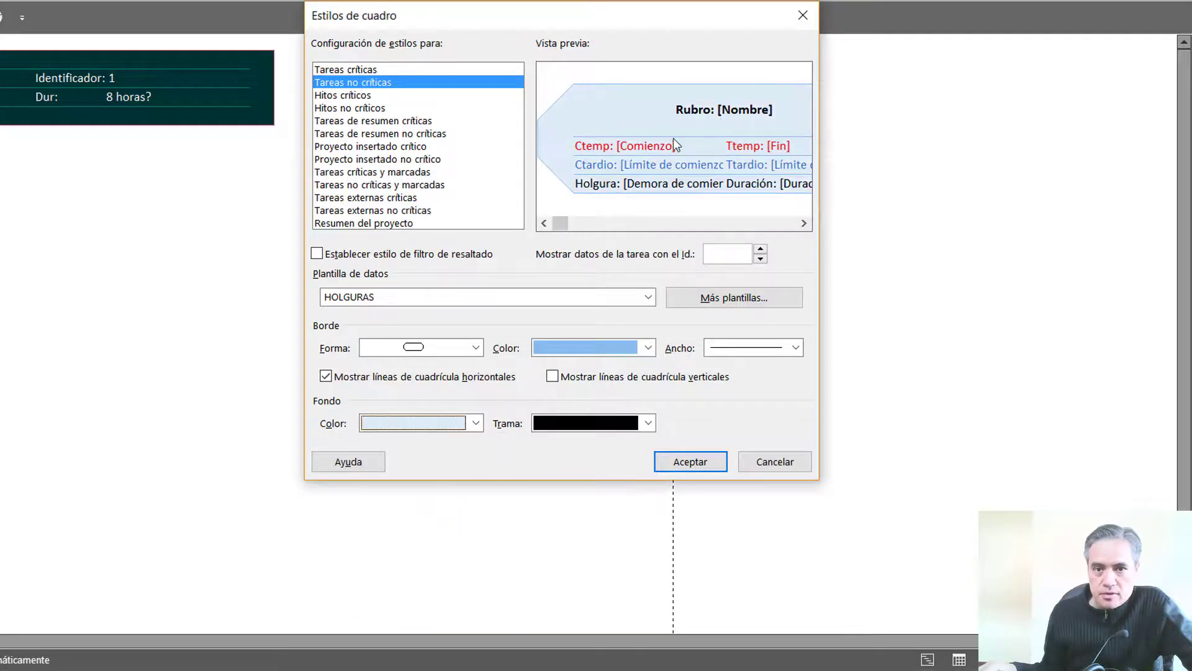
left_click(686, 464)
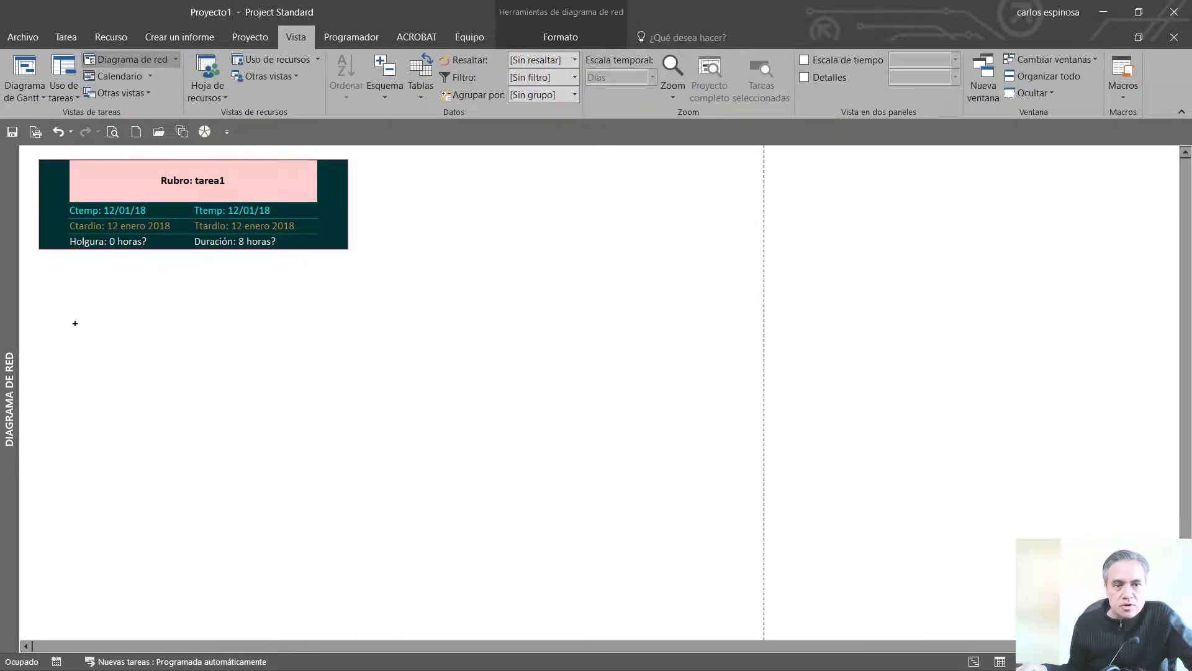
left_click(36, 132)
left_click(27, 27)
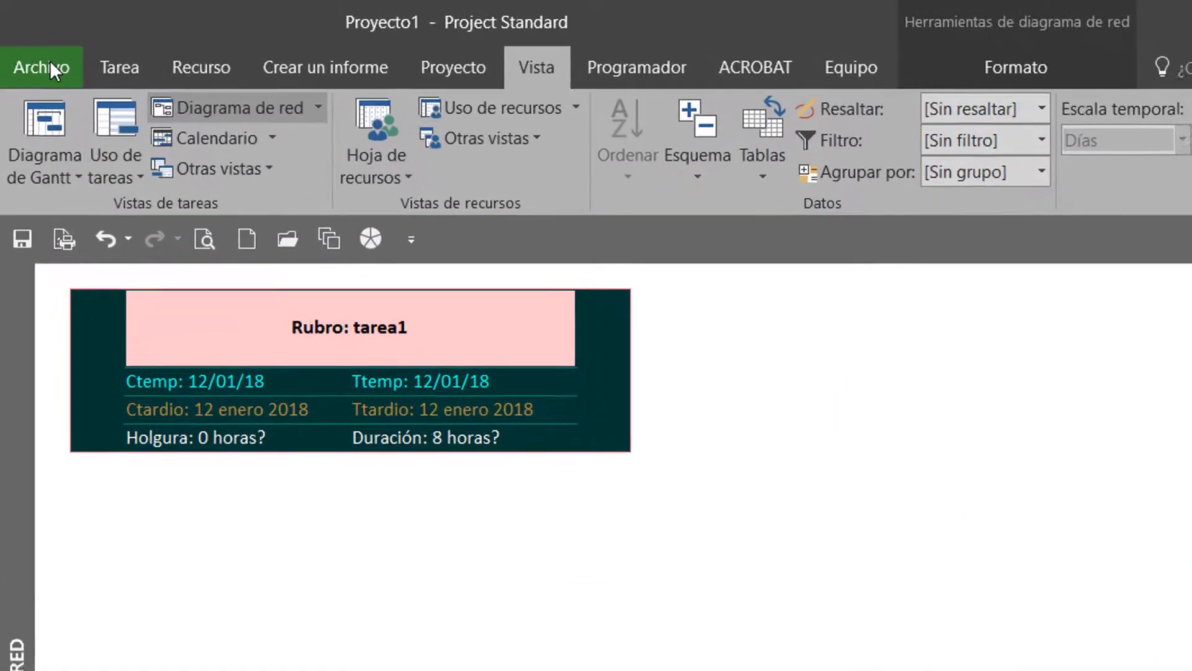
left_click(25, 35)
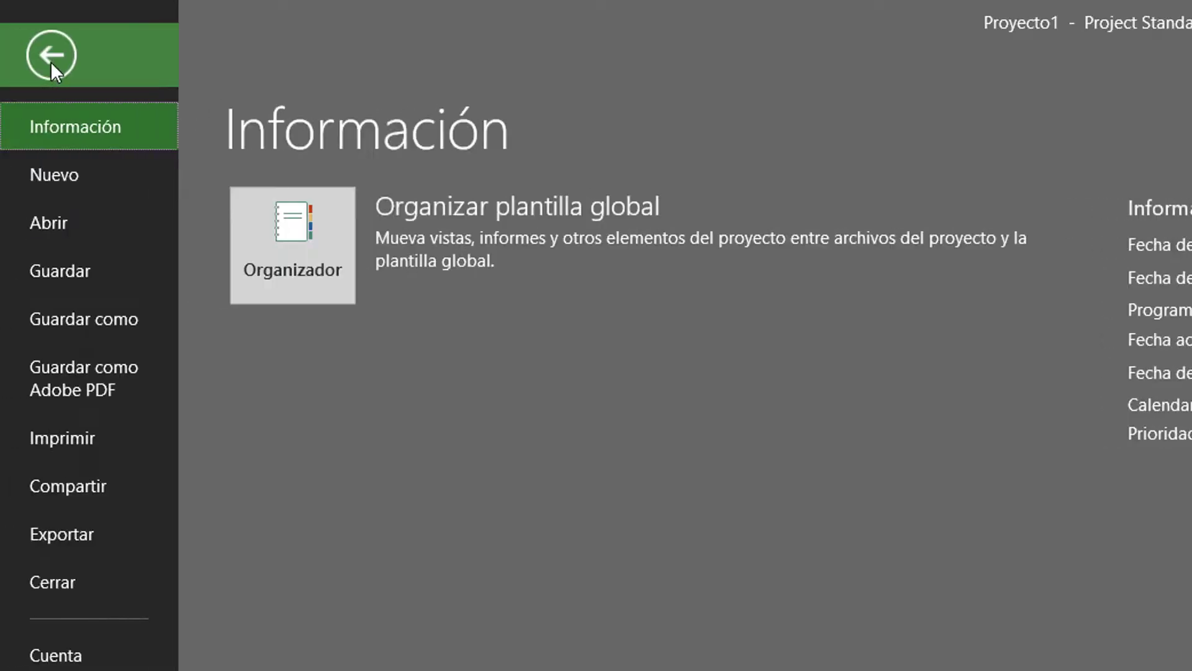
left_click(109, 328)
key("Escape")
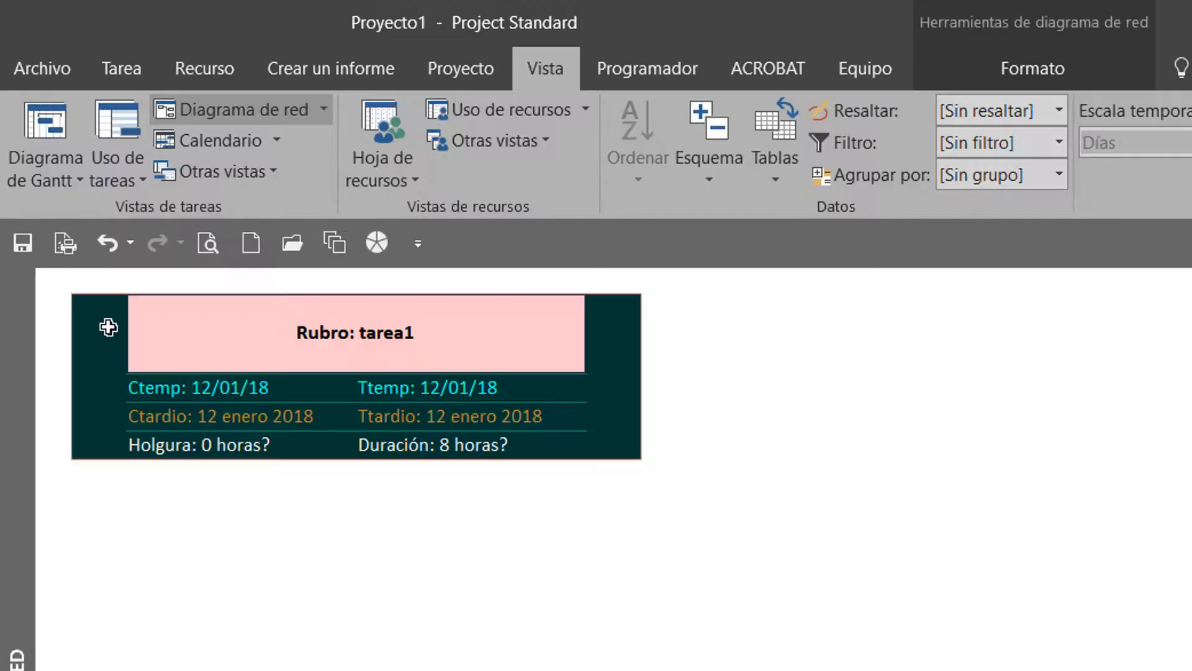
Delete the sample task tarea1 in the Gantt chart view and widen the task table slightly past the Fin column
left_click(37, 146)
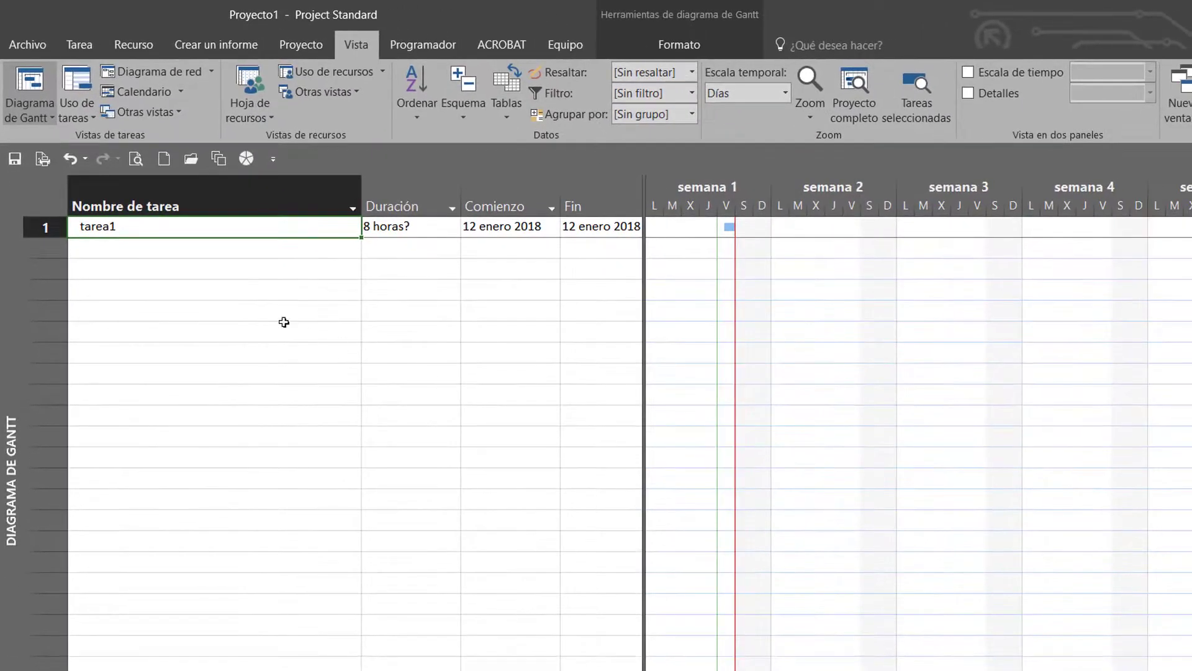
left_click(279, 317)
left_click(219, 229)
key("BackSpace")
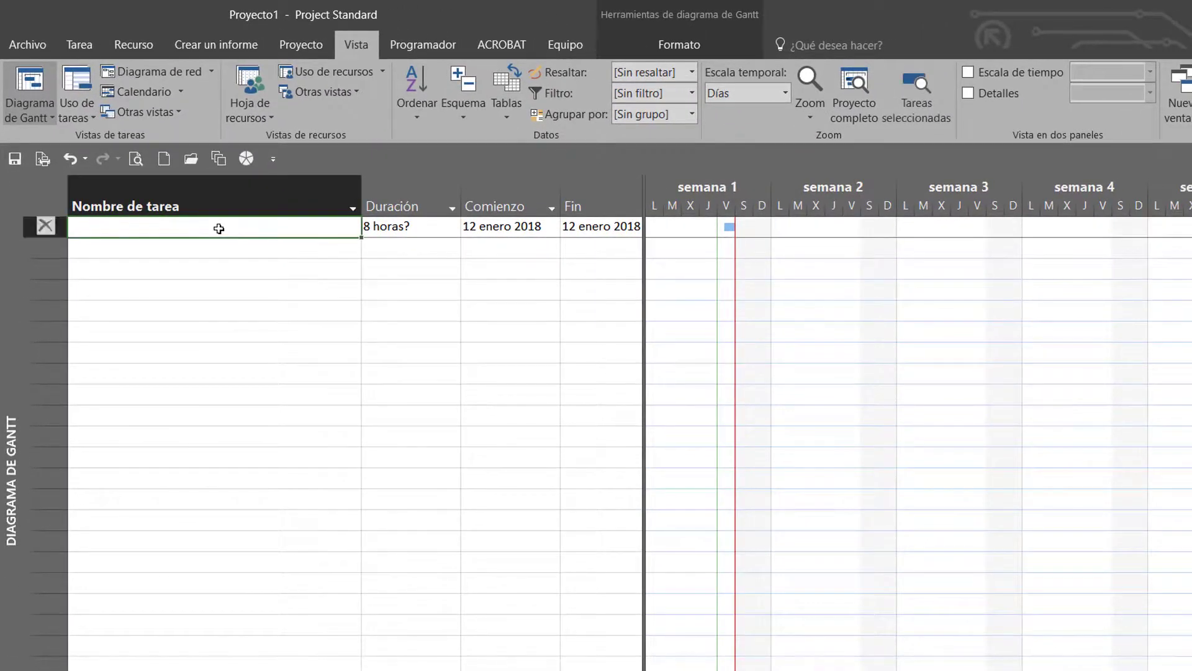
left_click(44, 228)
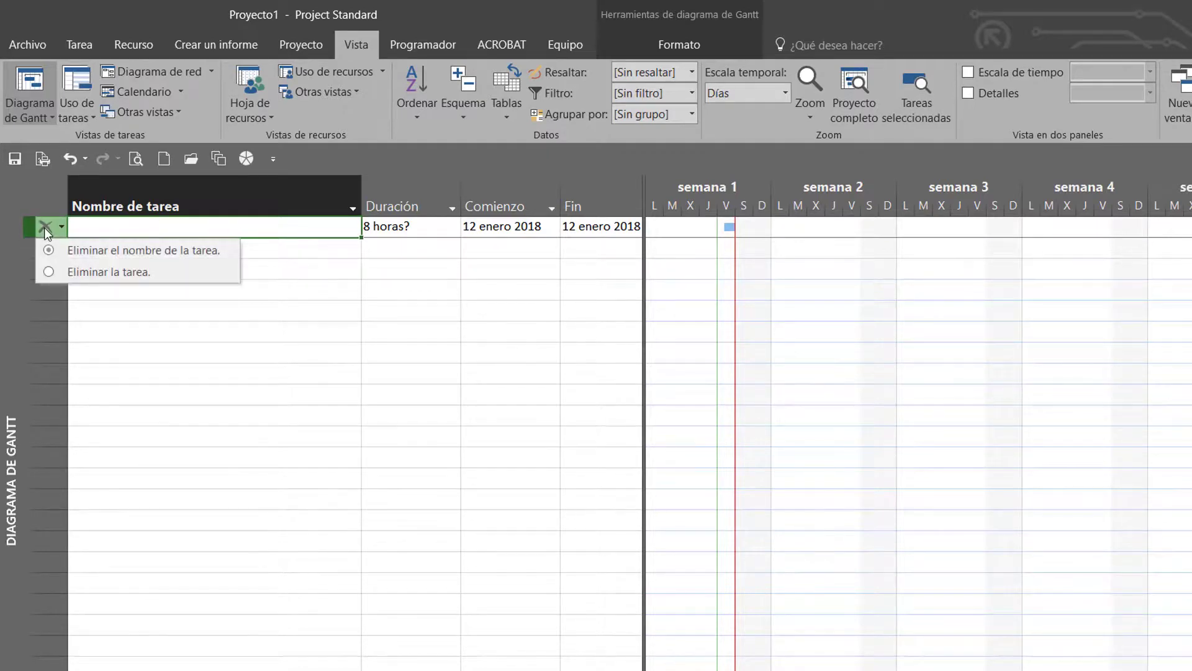
left_click(87, 270)
left_click(248, 326)
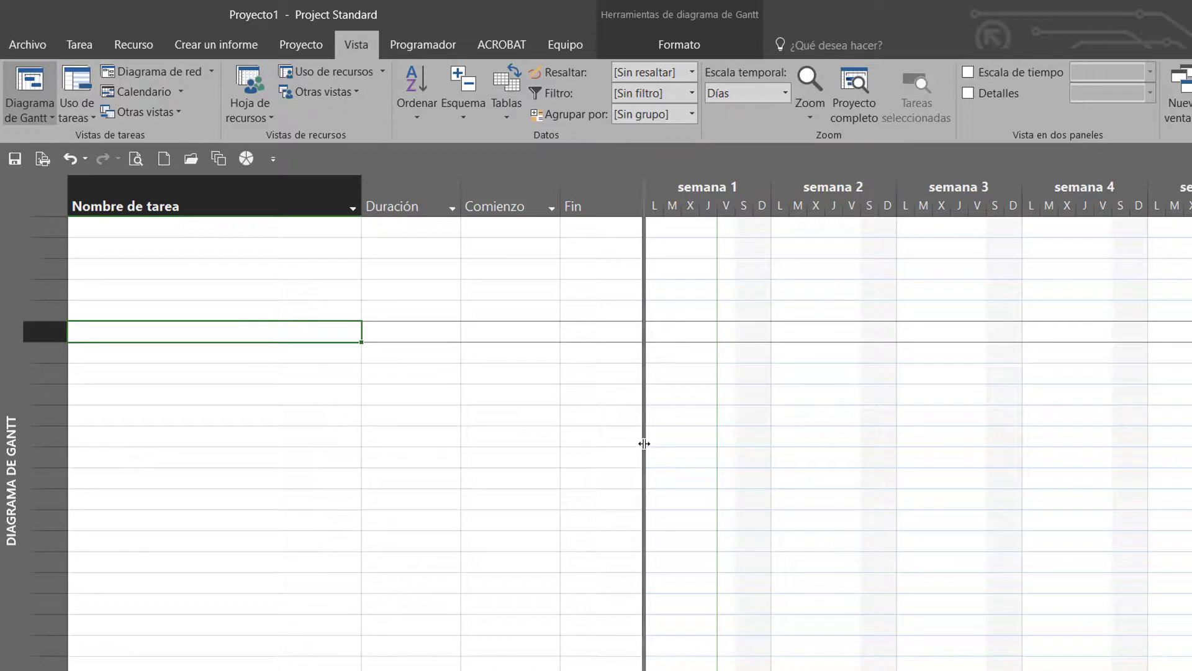
mouse_move(644, 441)
left_mouse_down()
mouse_move(571, 431)
mouse_move(653, 453)
left_mouse_up()
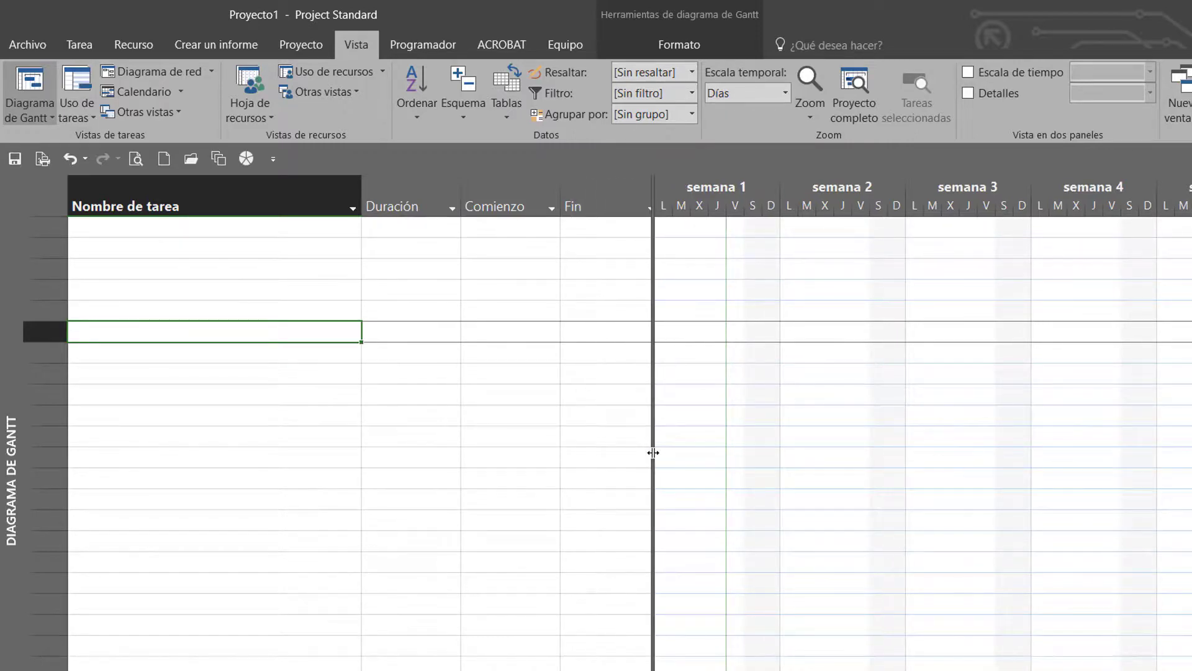
Start saving a copy of the project in the Documentos folder with the file type Plantilla de proyecto (*.mpt)
left_click(26, 50)
left_click(51, 213)
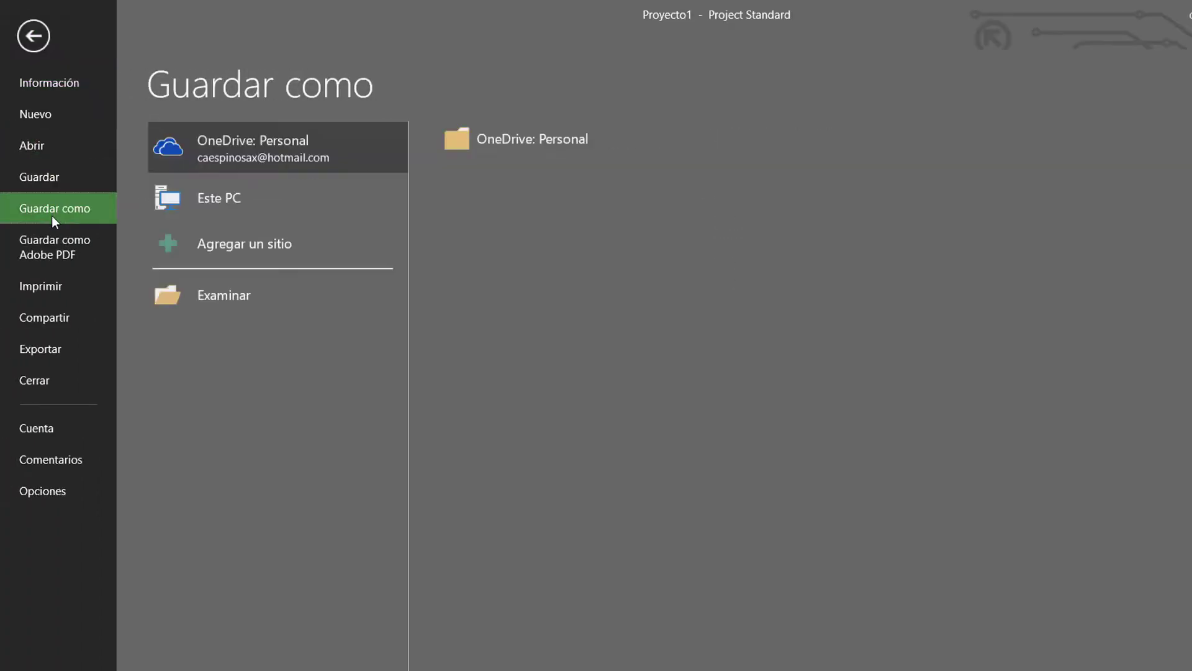
left_click(217, 299)
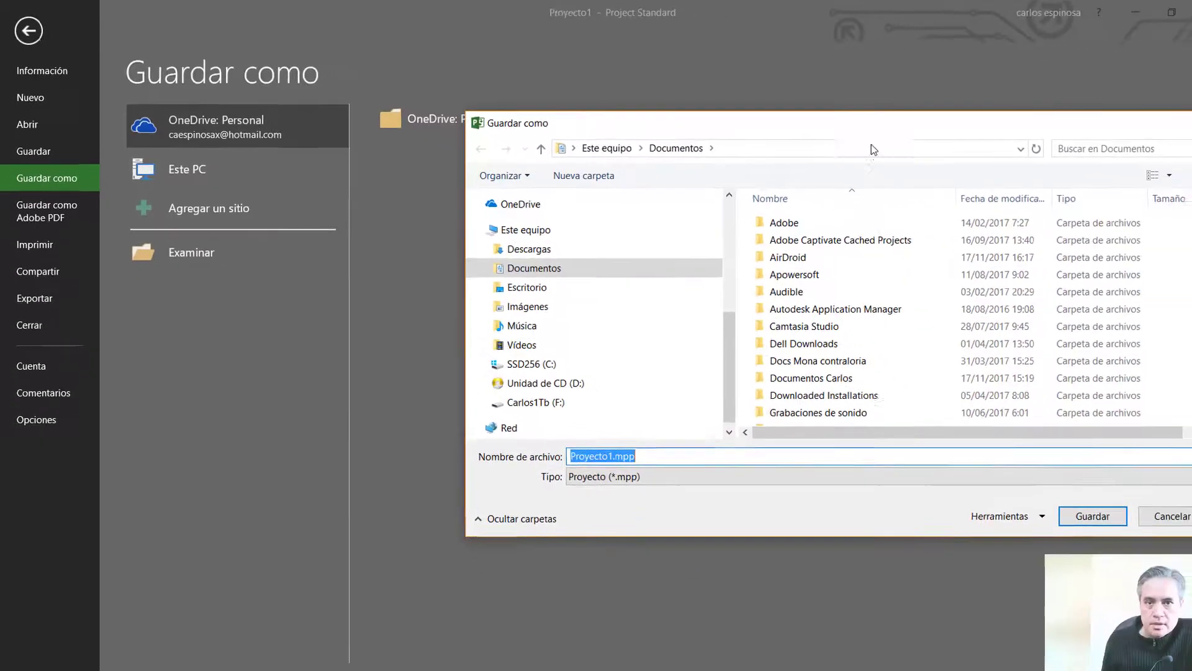
left_click_drag(869, 122, 515, 69)
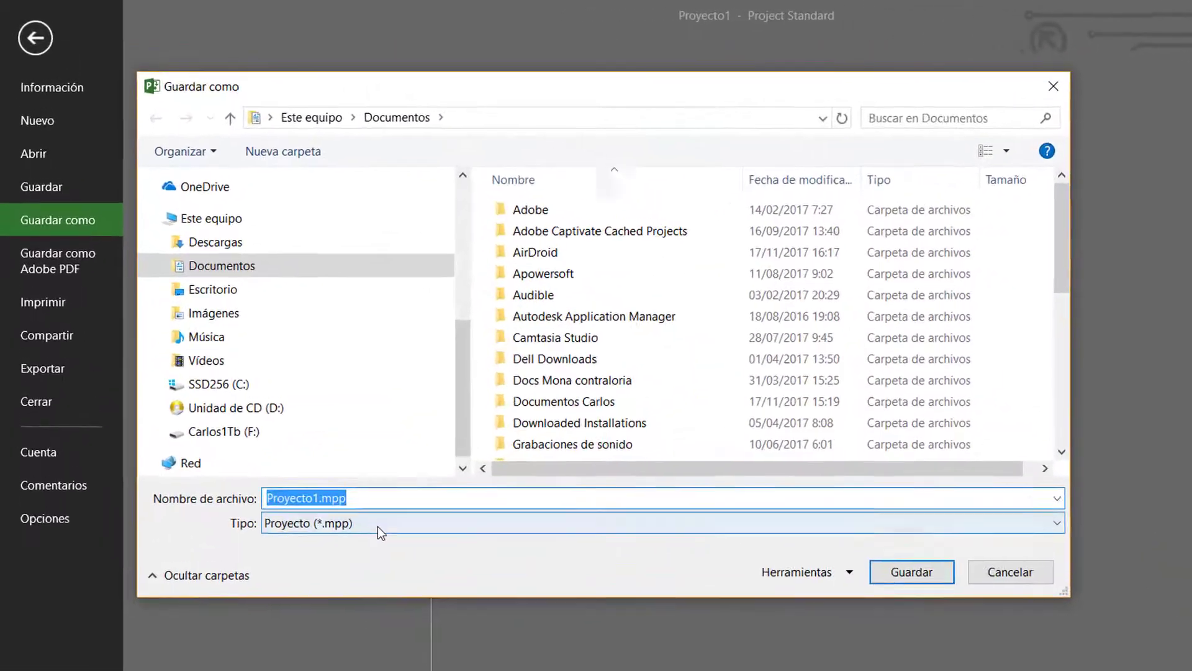
left_click(307, 428)
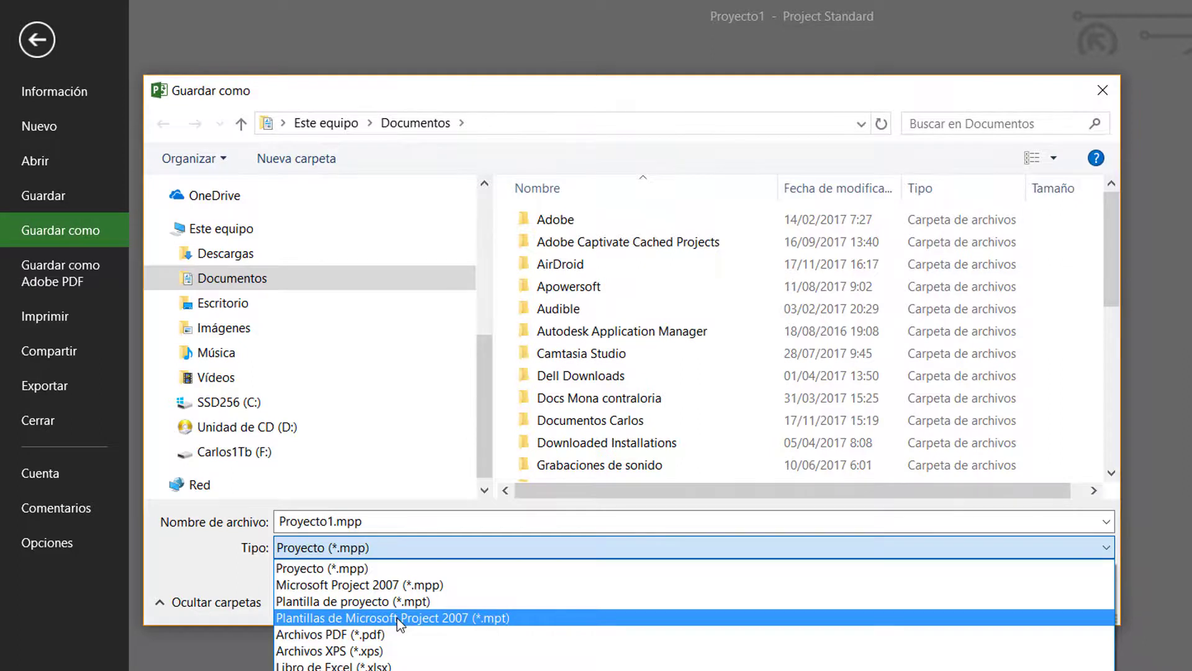
left_click(397, 618)
left_click(383, 547)
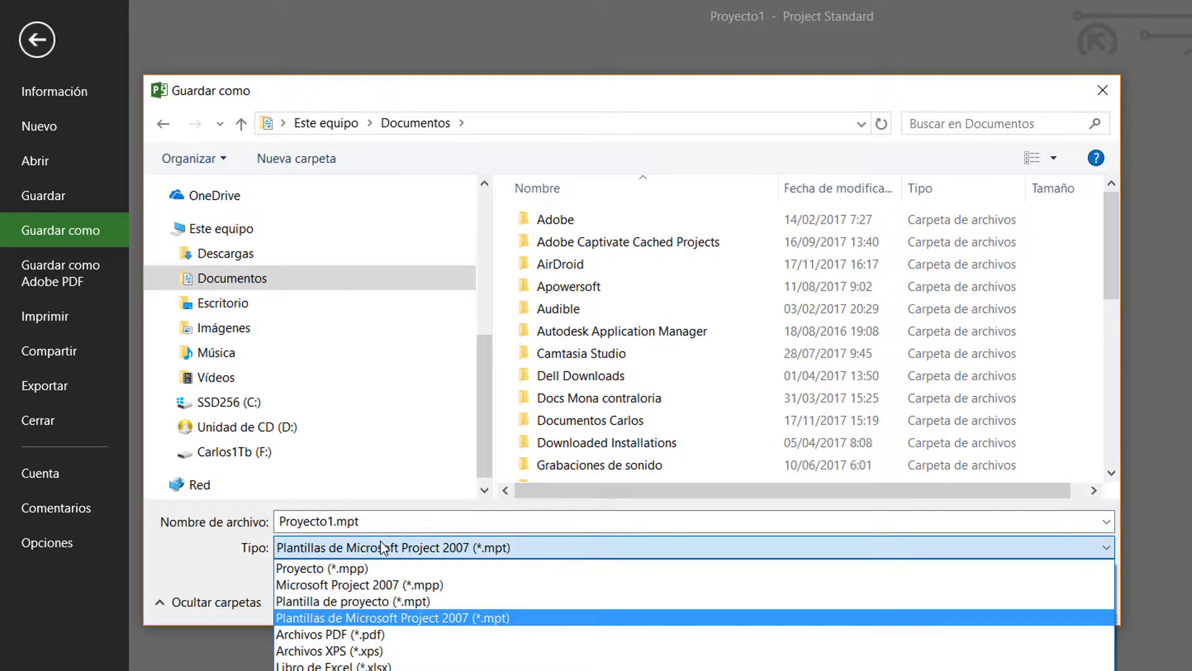
left_click(379, 601)
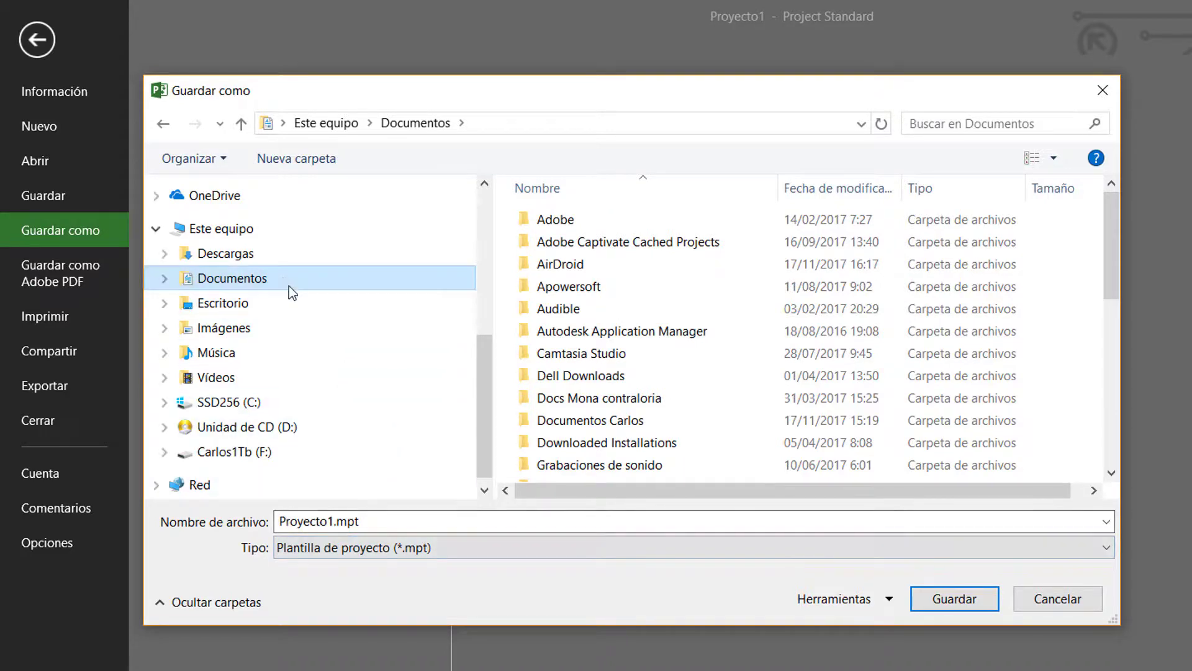
Name the template file "Plantilla semanas" and save it without removing any data types from the template
left_click_drag(1107, 223, 1116, 460)
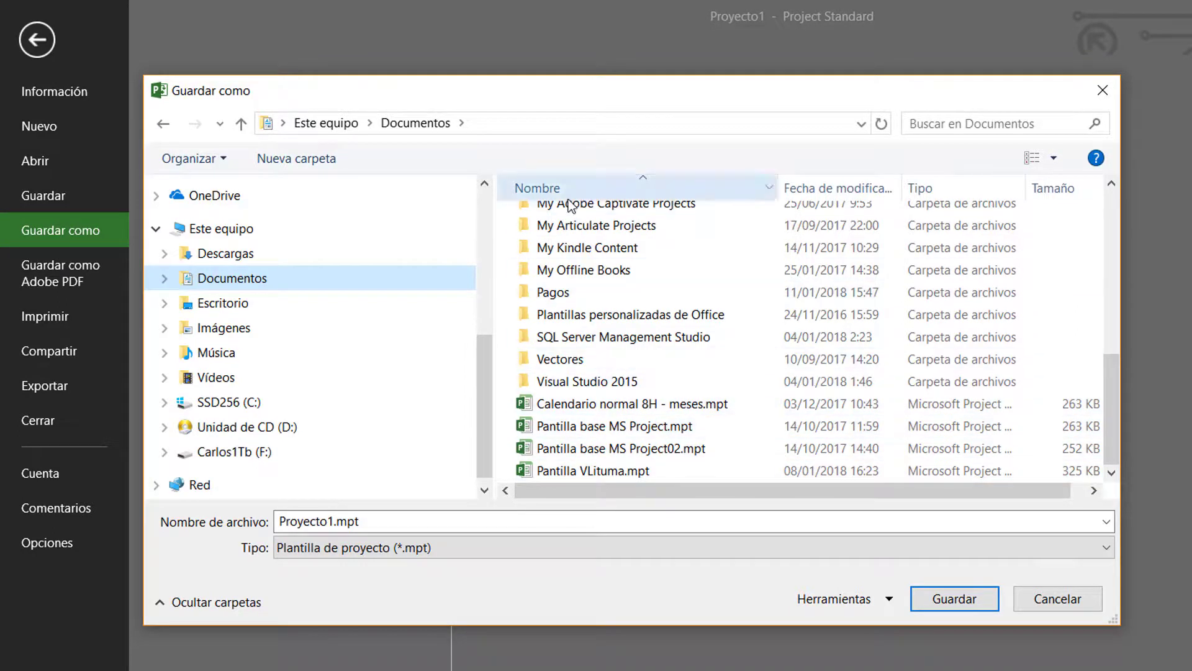
left_click(533, 518)
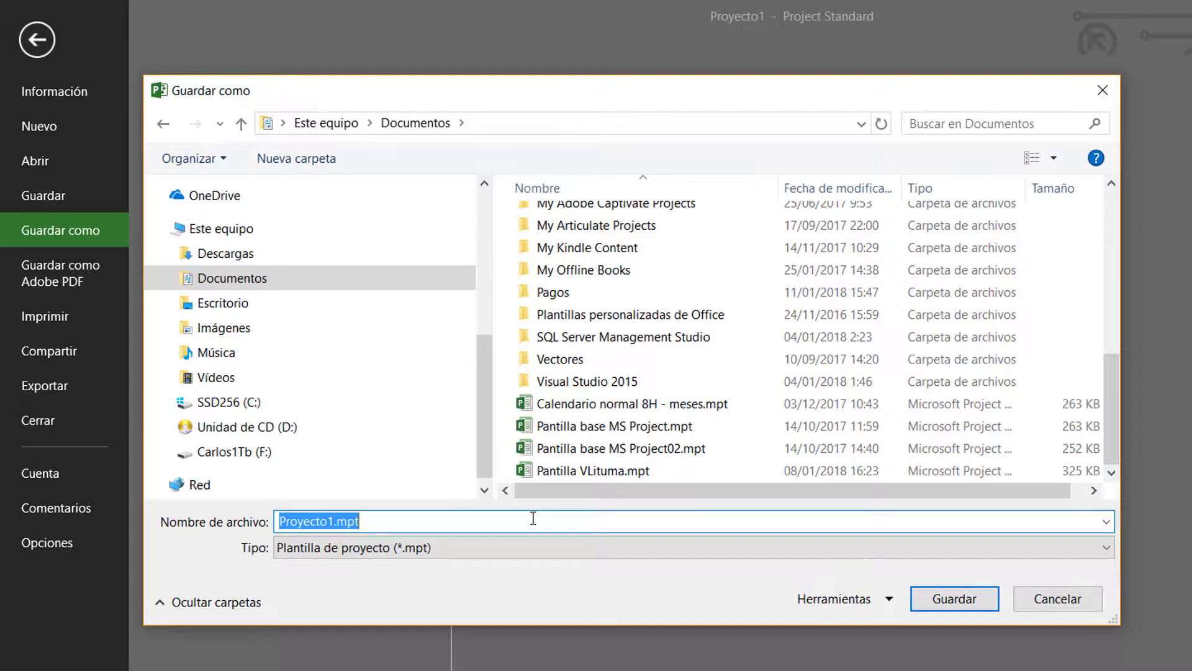
type("OP")
key("BackSpace")
type("P")
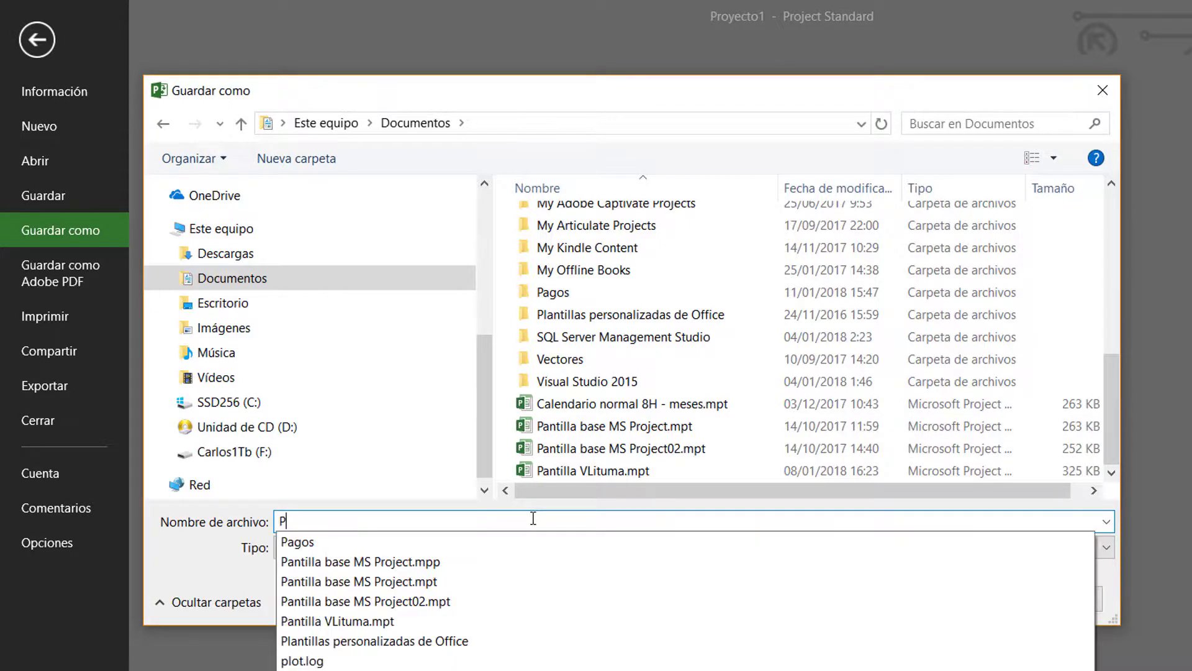
type("lantilla se")
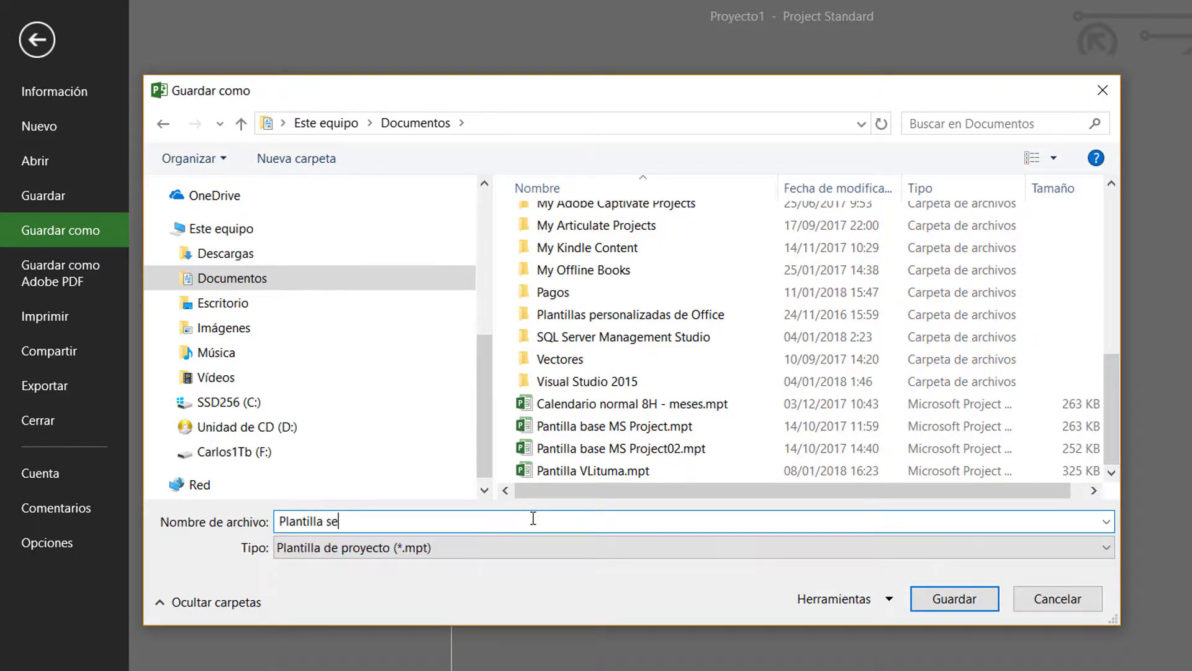
type("manas")
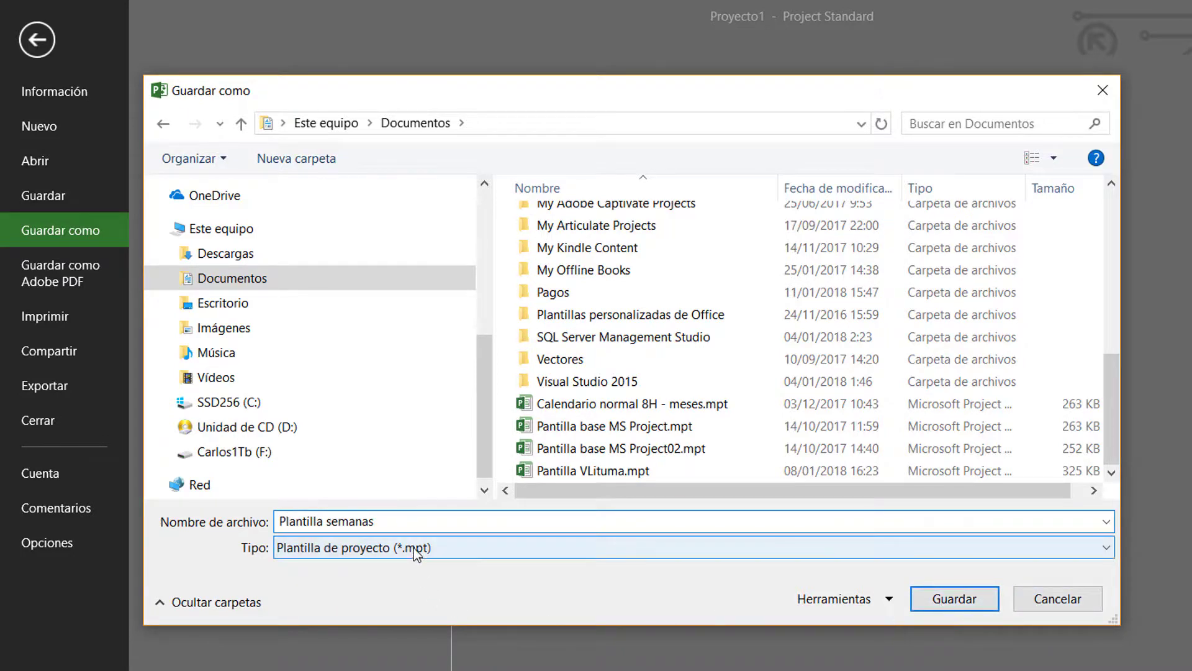
left_click(959, 594)
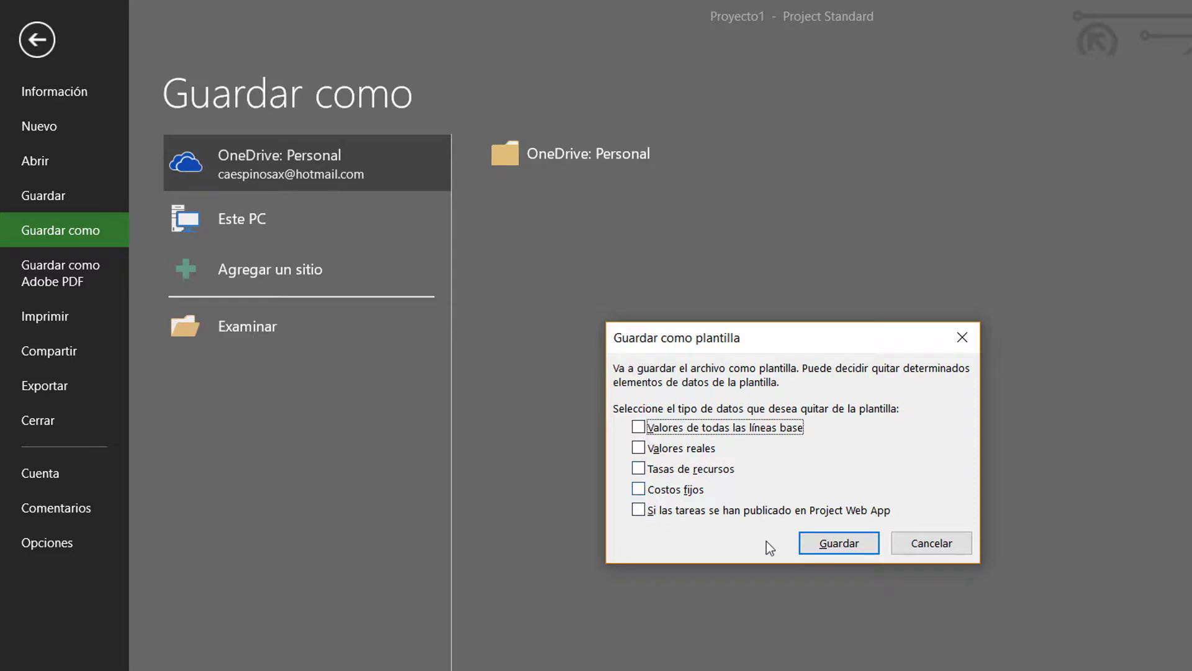
left_click(822, 549)
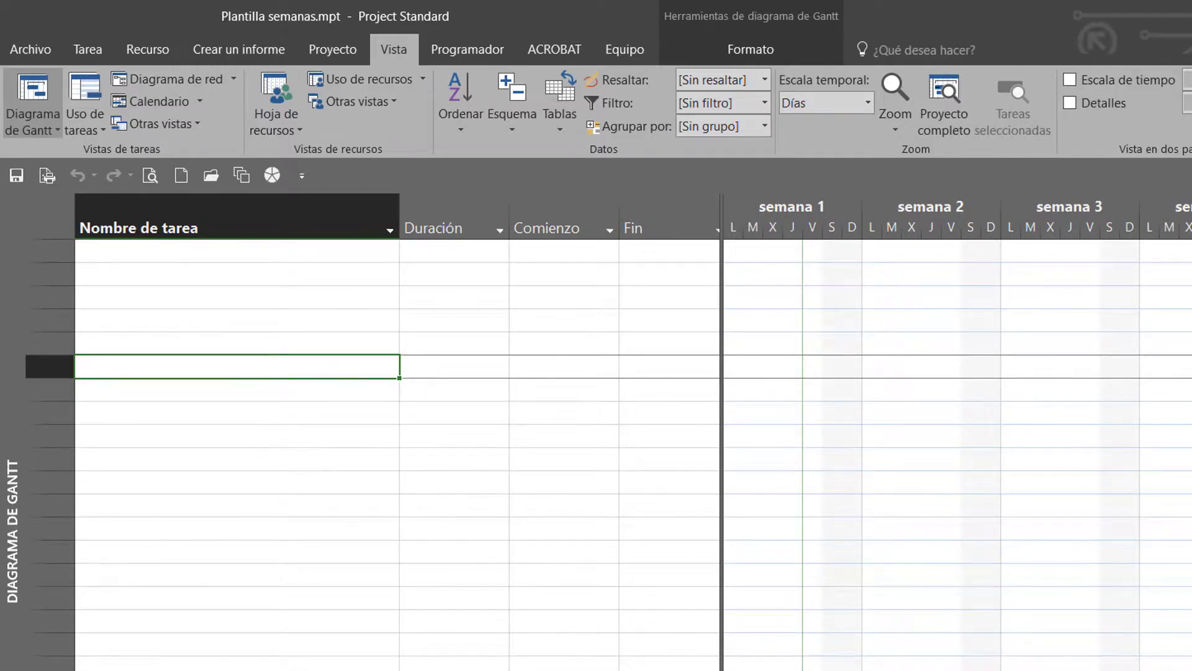
Close the Plantilla semanas template and check the personal templates available for creating a new project
key("ctrl+F4")
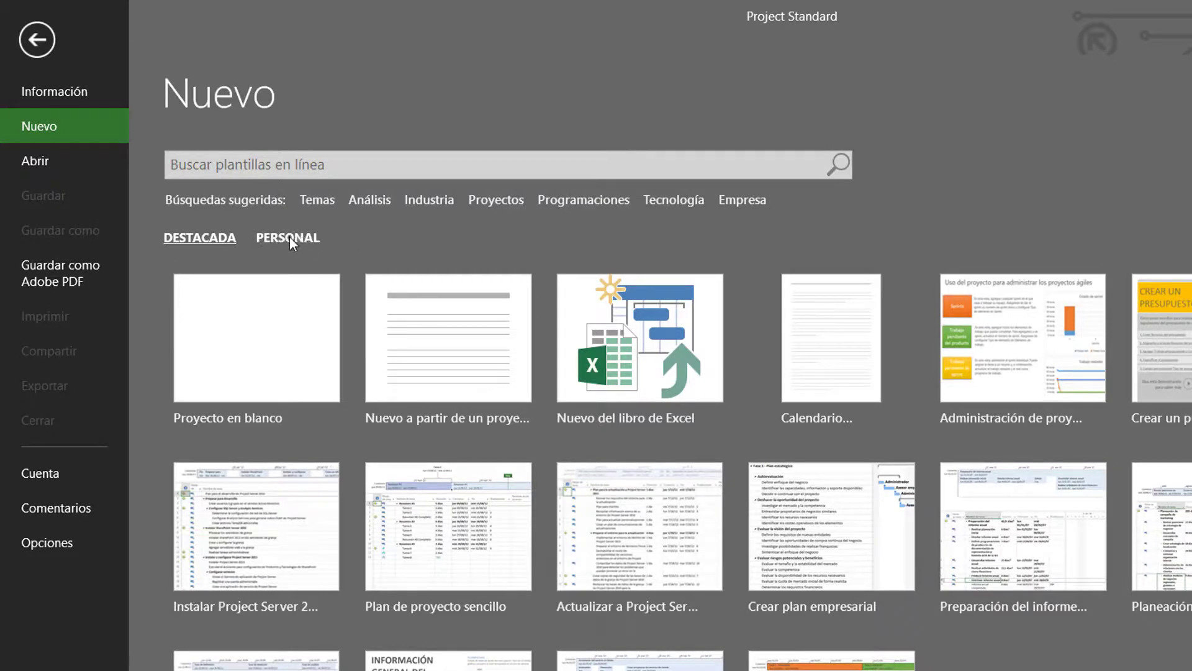
left_click(267, 238)
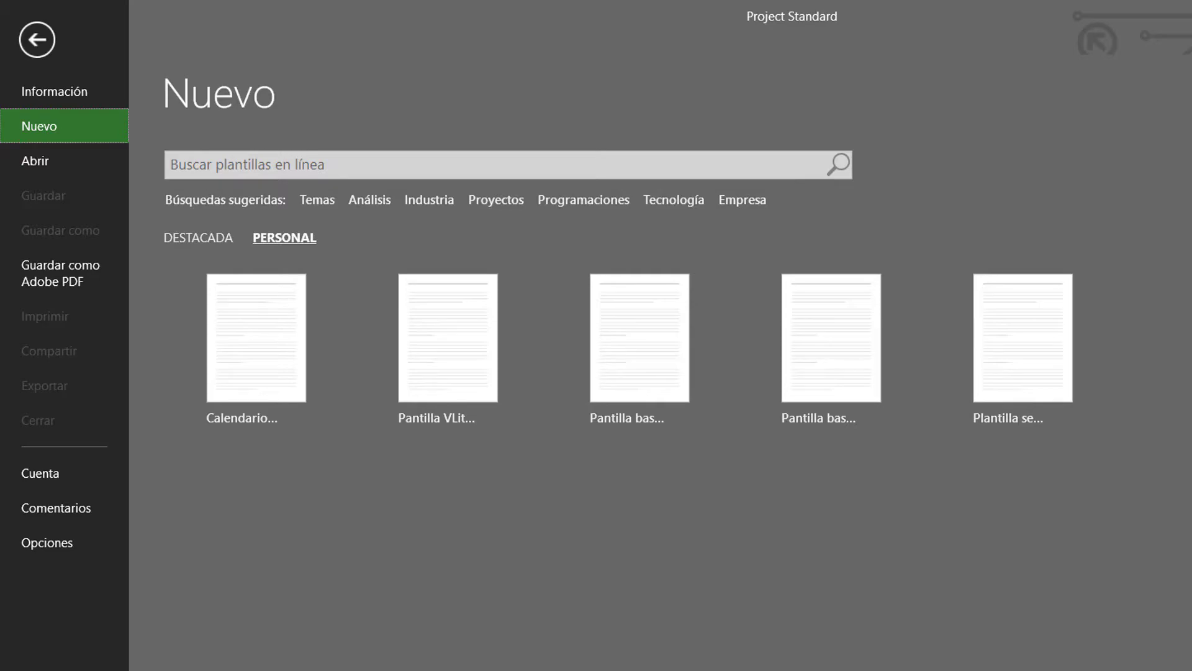
key("Escape")
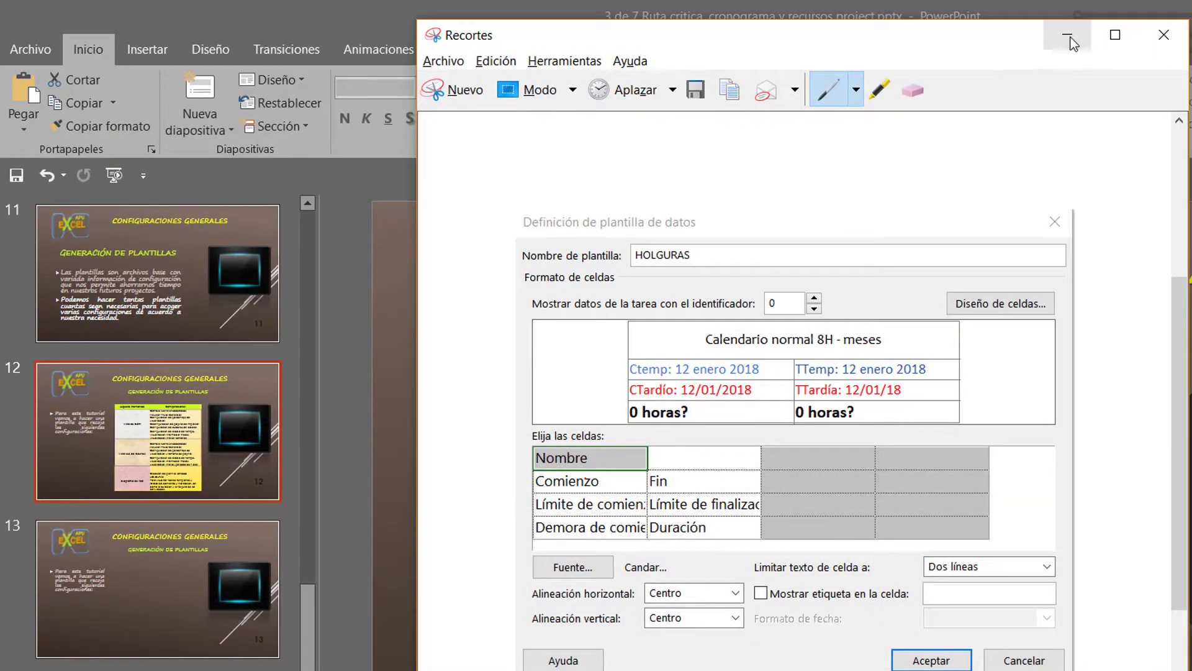
In PowerPoint, clear the Recortes and Bitdefender windows and present the slideshow from slide 12 through to the PRACTICA slide
left_click(1068, 38)
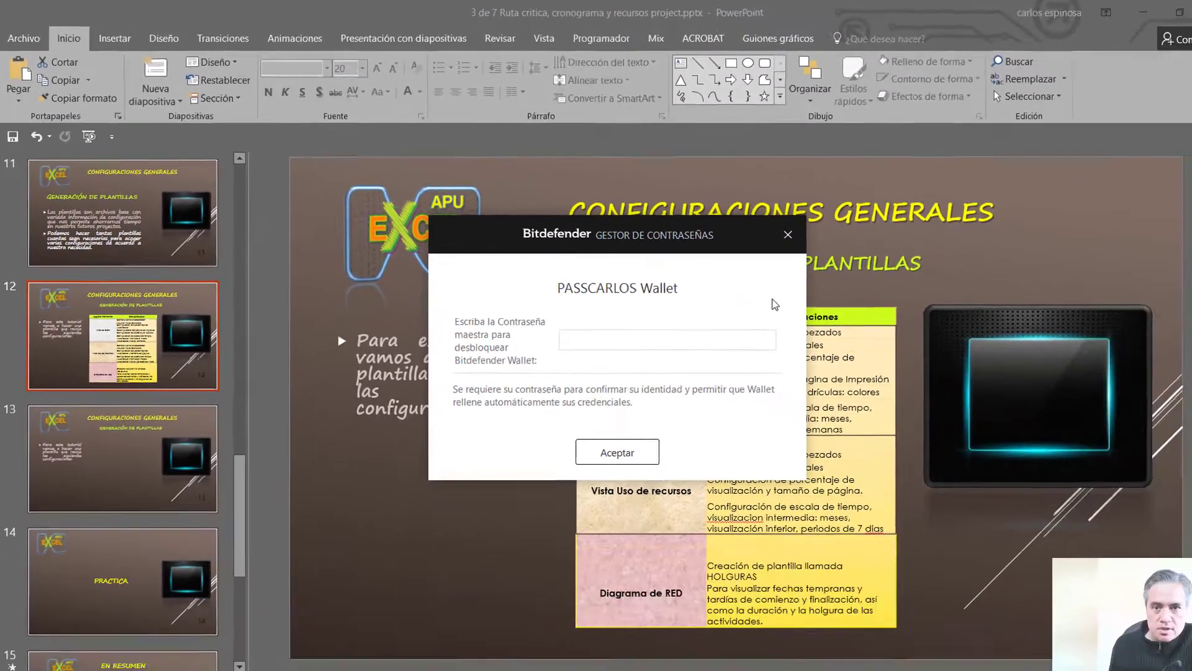
key("Escape")
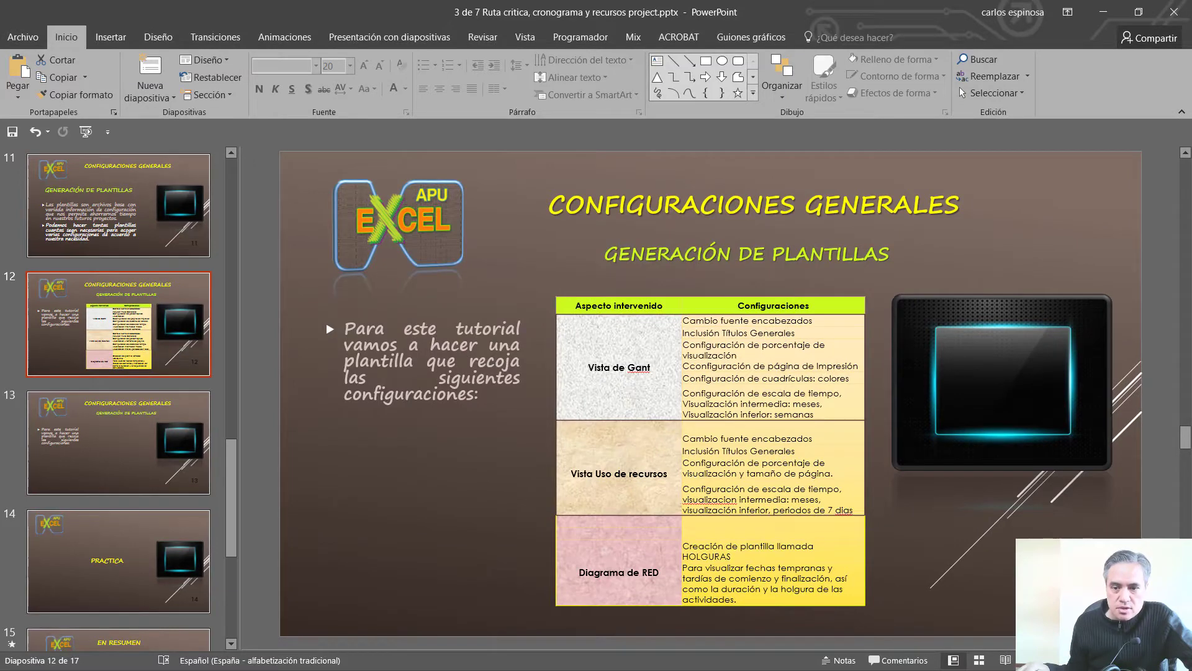
key("shift+F5")
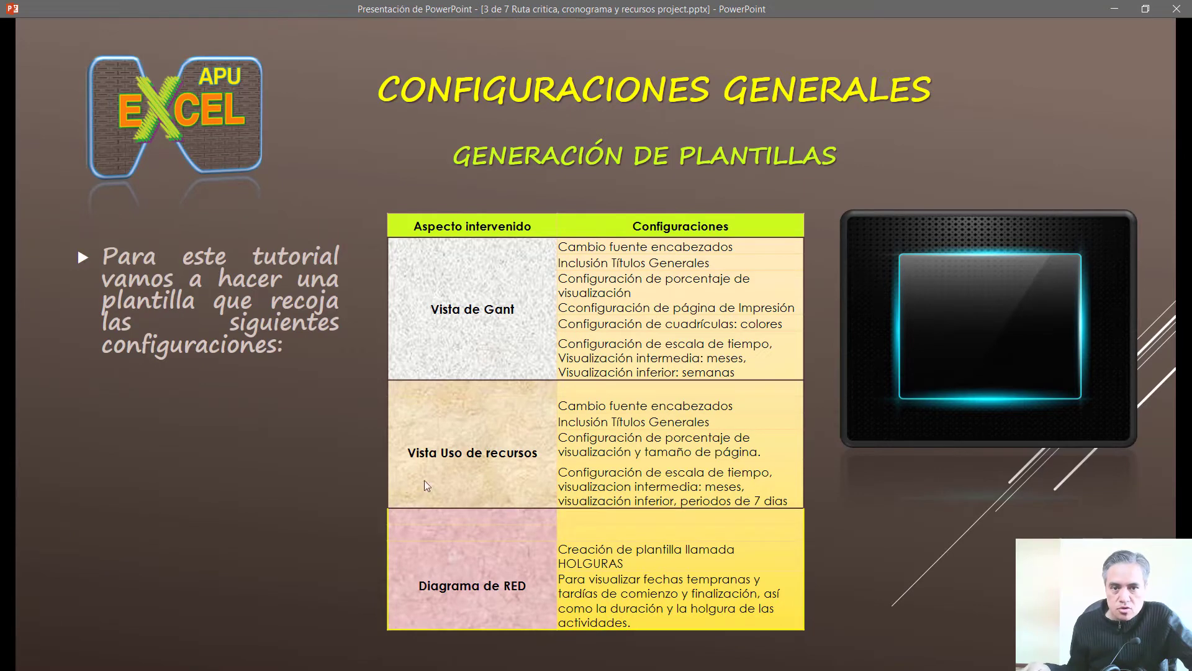
left_click(368, 262)
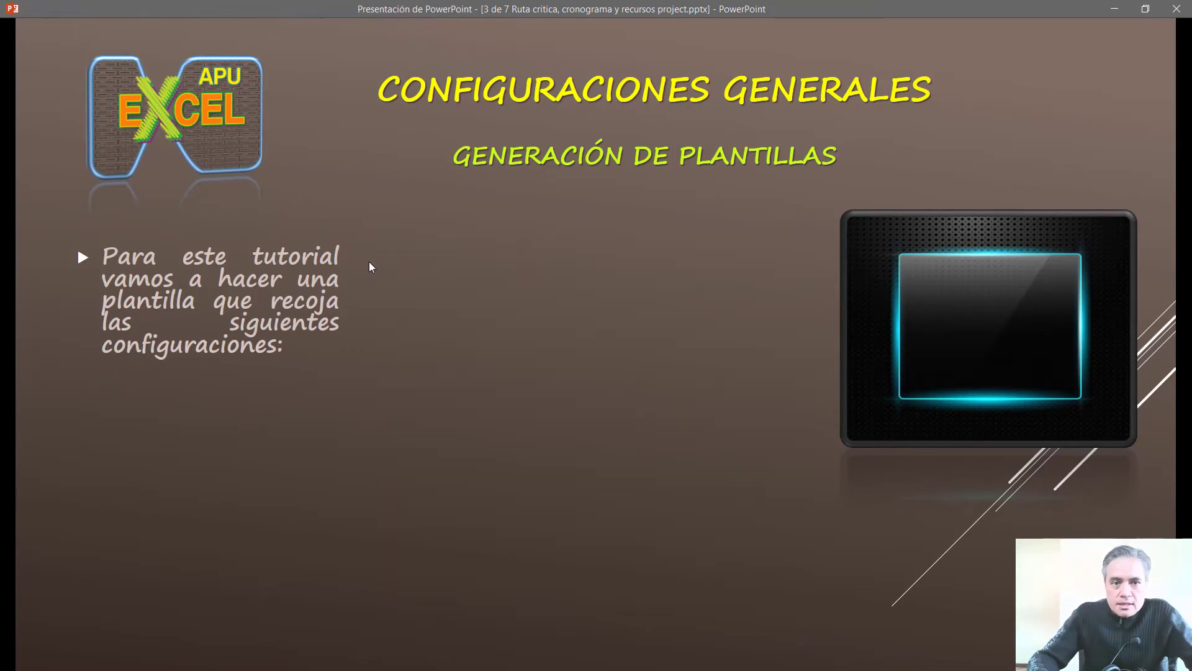
left_click(369, 262)
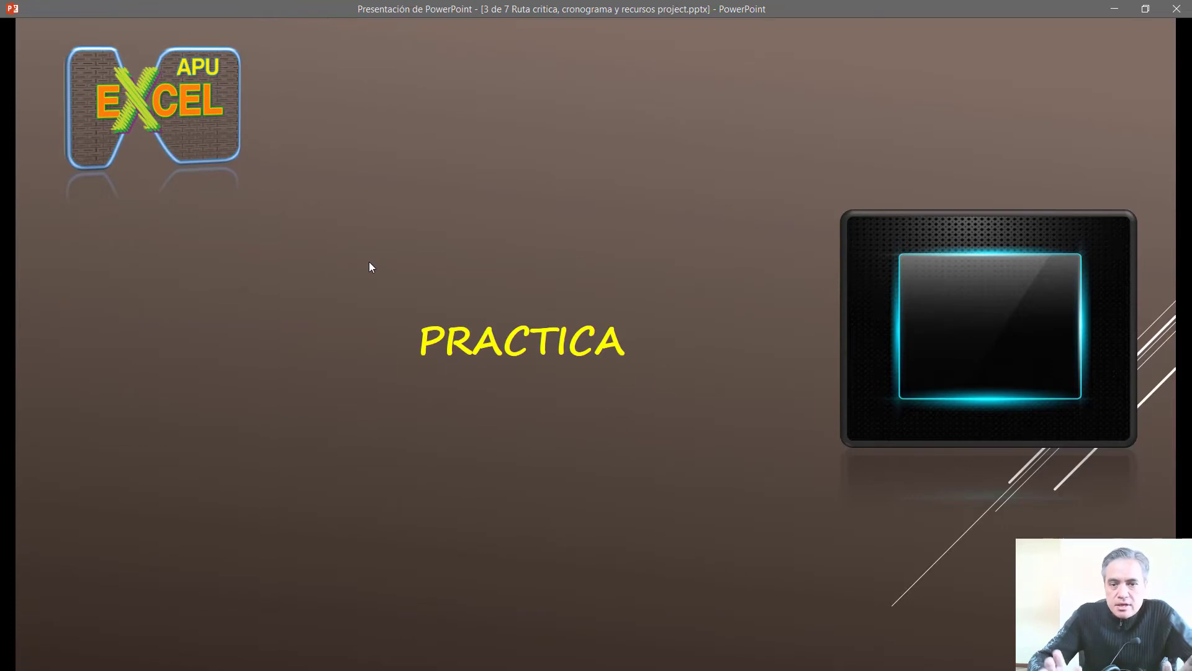